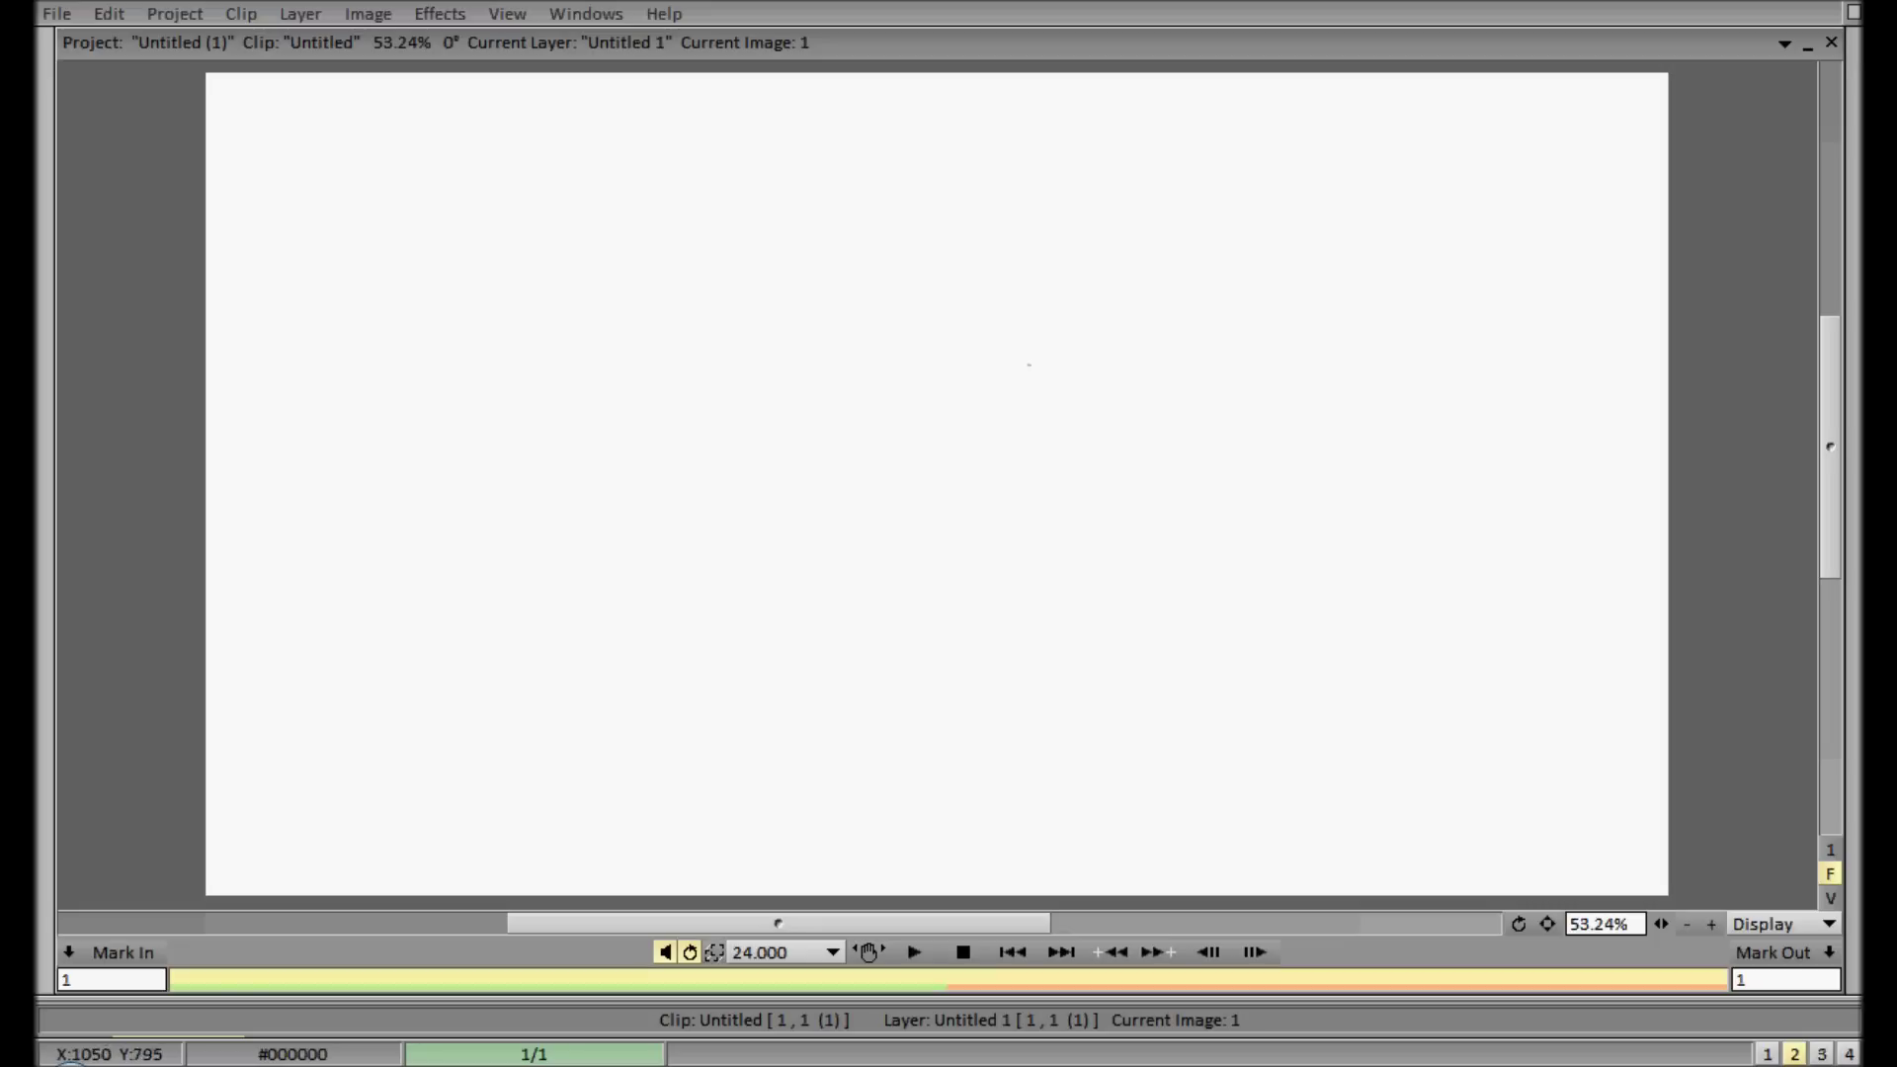
left_click_drag(751, 733, 810, 358)
left_click(109, 14)
left_click(180, 84)
- Sketch the far vertical edge, sloping top edge and near vertical edge of a wall's front face in perspective
mouse_move(758, 310)
left_mouse_down()
mouse_move(751, 292)
mouse_move(754, 539)
left_mouse_up()
mouse_move(768, 341)
left_mouse_down()
mouse_move(756, 697)
mouse_move(745, 280)
mouse_move(1355, 154)
left_mouse_up()
left_click_drag(773, 306, 1419, 145)
left_click_drag(1423, 300, 1381, 637)
left_click_drag(1420, 163, 1455, 818)
left_click_drag(1416, 205, 1442, 688)
- Sketch the wall's narrow side face to give it thickness, and add the bottom edge of the front face
left_click_drag(1403, 141, 1490, 180)
mouse_move(1516, 188)
left_mouse_down()
mouse_move(1518, 256)
mouse_move(1520, 712)
left_mouse_up()
left_click_drag(1512, 247, 1579, 822)
left_click_drag(1496, 170, 1553, 721)
left_click_drag(1481, 816, 1561, 791)
mouse_move(759, 723)
left_mouse_down()
mouse_move(1408, 813)
mouse_move(744, 708)
mouse_move(1405, 809)
left_mouse_up()
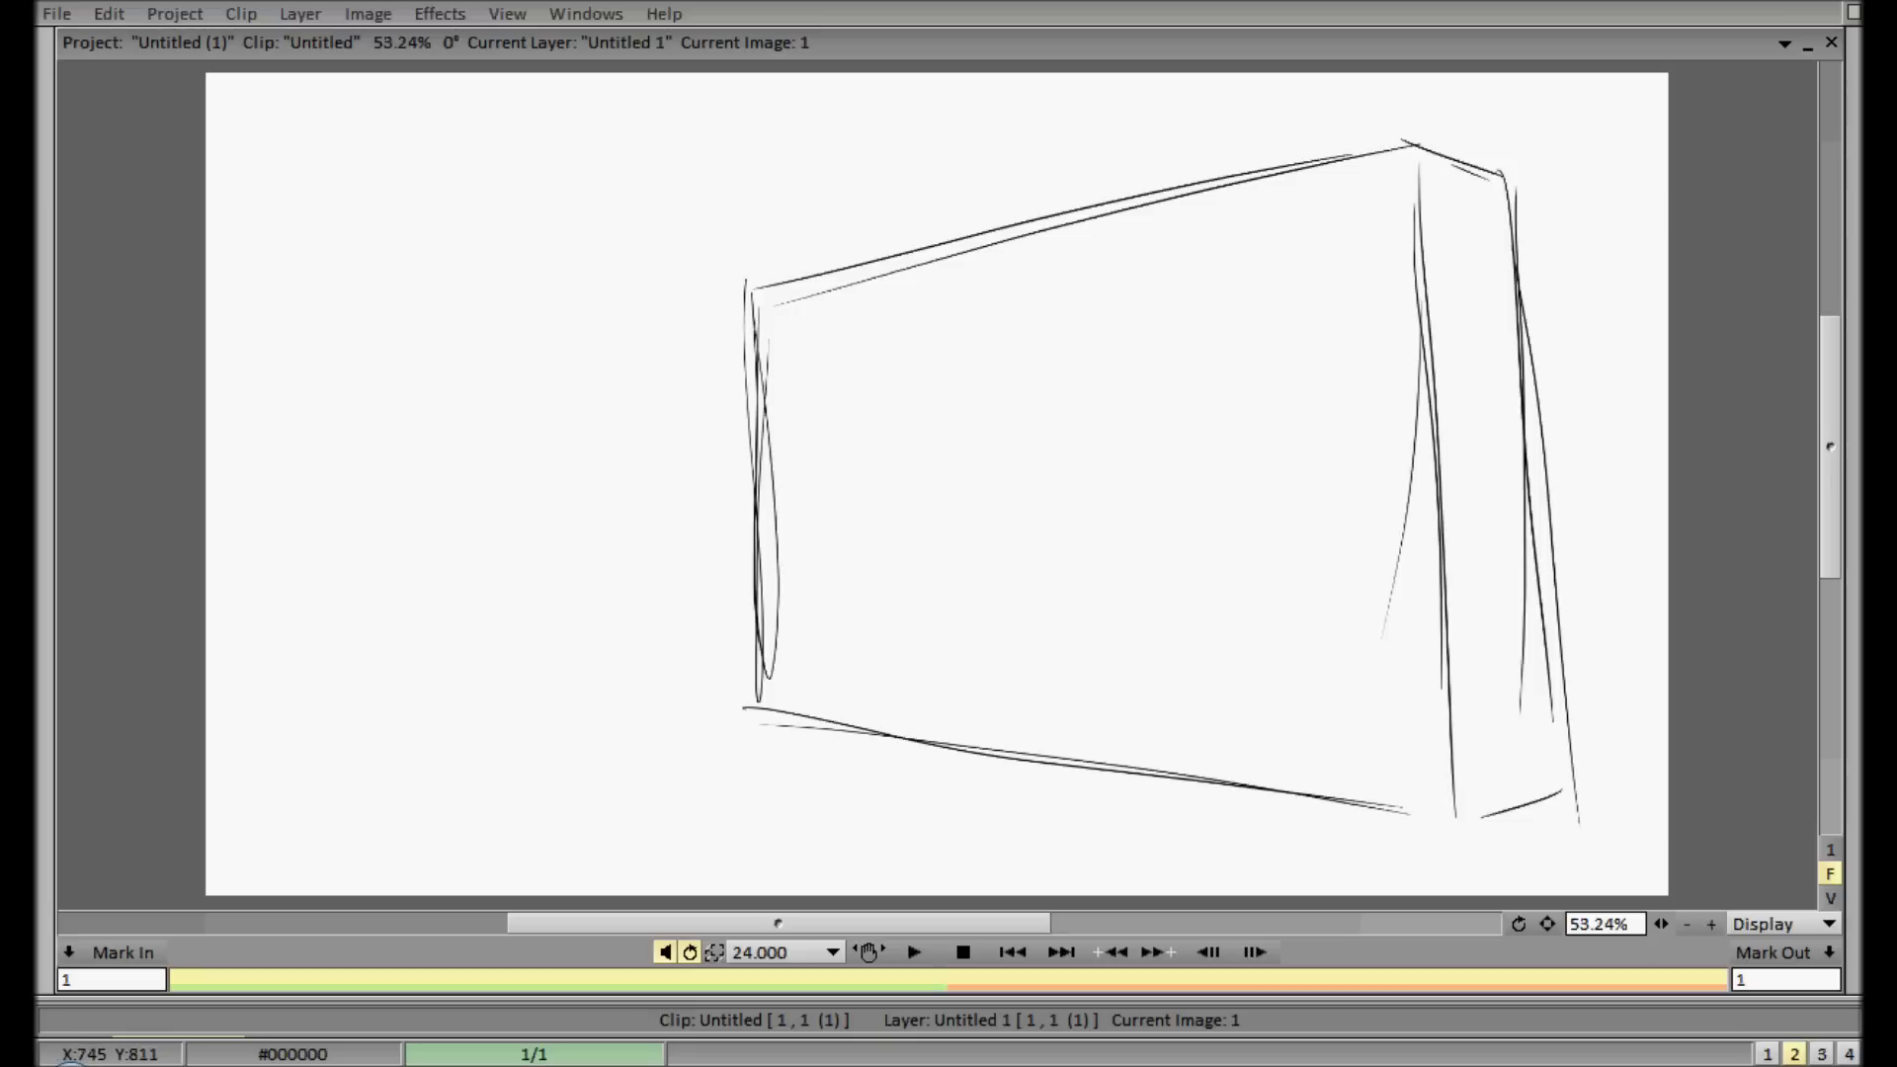
- Sketch the outline of the ground plane extending forward from both bottom corners of the wall
left_click_drag(753, 696, 537, 787)
left_click_drag(770, 712, 543, 805)
left_click_drag(1500, 809, 1266, 897)
left_click_drag(502, 846, 565, 886)
- Shade the ground in front of the wall with diagonal hatching lines
left_click_drag(758, 709, 521, 836)
left_click_drag(842, 723, 572, 847)
mouse_move(806, 741)
left_mouse_down()
mouse_move(557, 877)
mouse_move(604, 880)
left_mouse_up()
mouse_move(922, 755)
left_mouse_down()
mouse_move(655, 896)
mouse_move(702, 896)
left_mouse_up()
mouse_move(1016, 765)
left_mouse_down()
mouse_move(764, 896)
mouse_move(847, 896)
left_mouse_up()
mouse_move(1094, 782)
left_mouse_down()
mouse_move(896, 892)
mouse_move(925, 896)
left_mouse_up()
left_click_drag(1165, 804, 1008, 897)
left_click_drag(1248, 794, 1201, 818)
left_click_drag(1204, 815, 1067, 896)
left_click_drag(1298, 800, 1141, 896)
left_click_drag(1373, 809, 1281, 862)
- Fill the wall's front face with diagonal hatching lines from the far top corner to the near bottom corner
mouse_move(832, 274)
left_mouse_down()
mouse_move(767, 354)
mouse_move(851, 351)
mouse_move(791, 372)
left_mouse_up()
left_click_drag(917, 276, 812, 388)
left_click_drag(782, 283, 751, 325)
left_click_drag(980, 248, 802, 431)
left_click_drag(1059, 250, 755, 513)
left_click_drag(1187, 213, 796, 547)
left_click_drag(1243, 230, 781, 627)
left_click_drag(1323, 222, 820, 703)
left_click_drag(1303, 302, 873, 736)
left_click_drag(1418, 287, 959, 760)
left_click_drag(1419, 346, 1078, 705)
left_click_drag(1393, 433, 1097, 732)
left_click_drag(1422, 479, 1165, 738)
left_click_drag(1396, 525, 1224, 696)
left_click_drag(1346, 643, 1251, 743)
left_click_drag(1399, 622, 1280, 759)
mouse_move(1426, 646)
left_mouse_down()
mouse_move(1328, 765)
mouse_move(1370, 765)
left_mouse_up()
left_click_drag(1438, 721, 1399, 777)
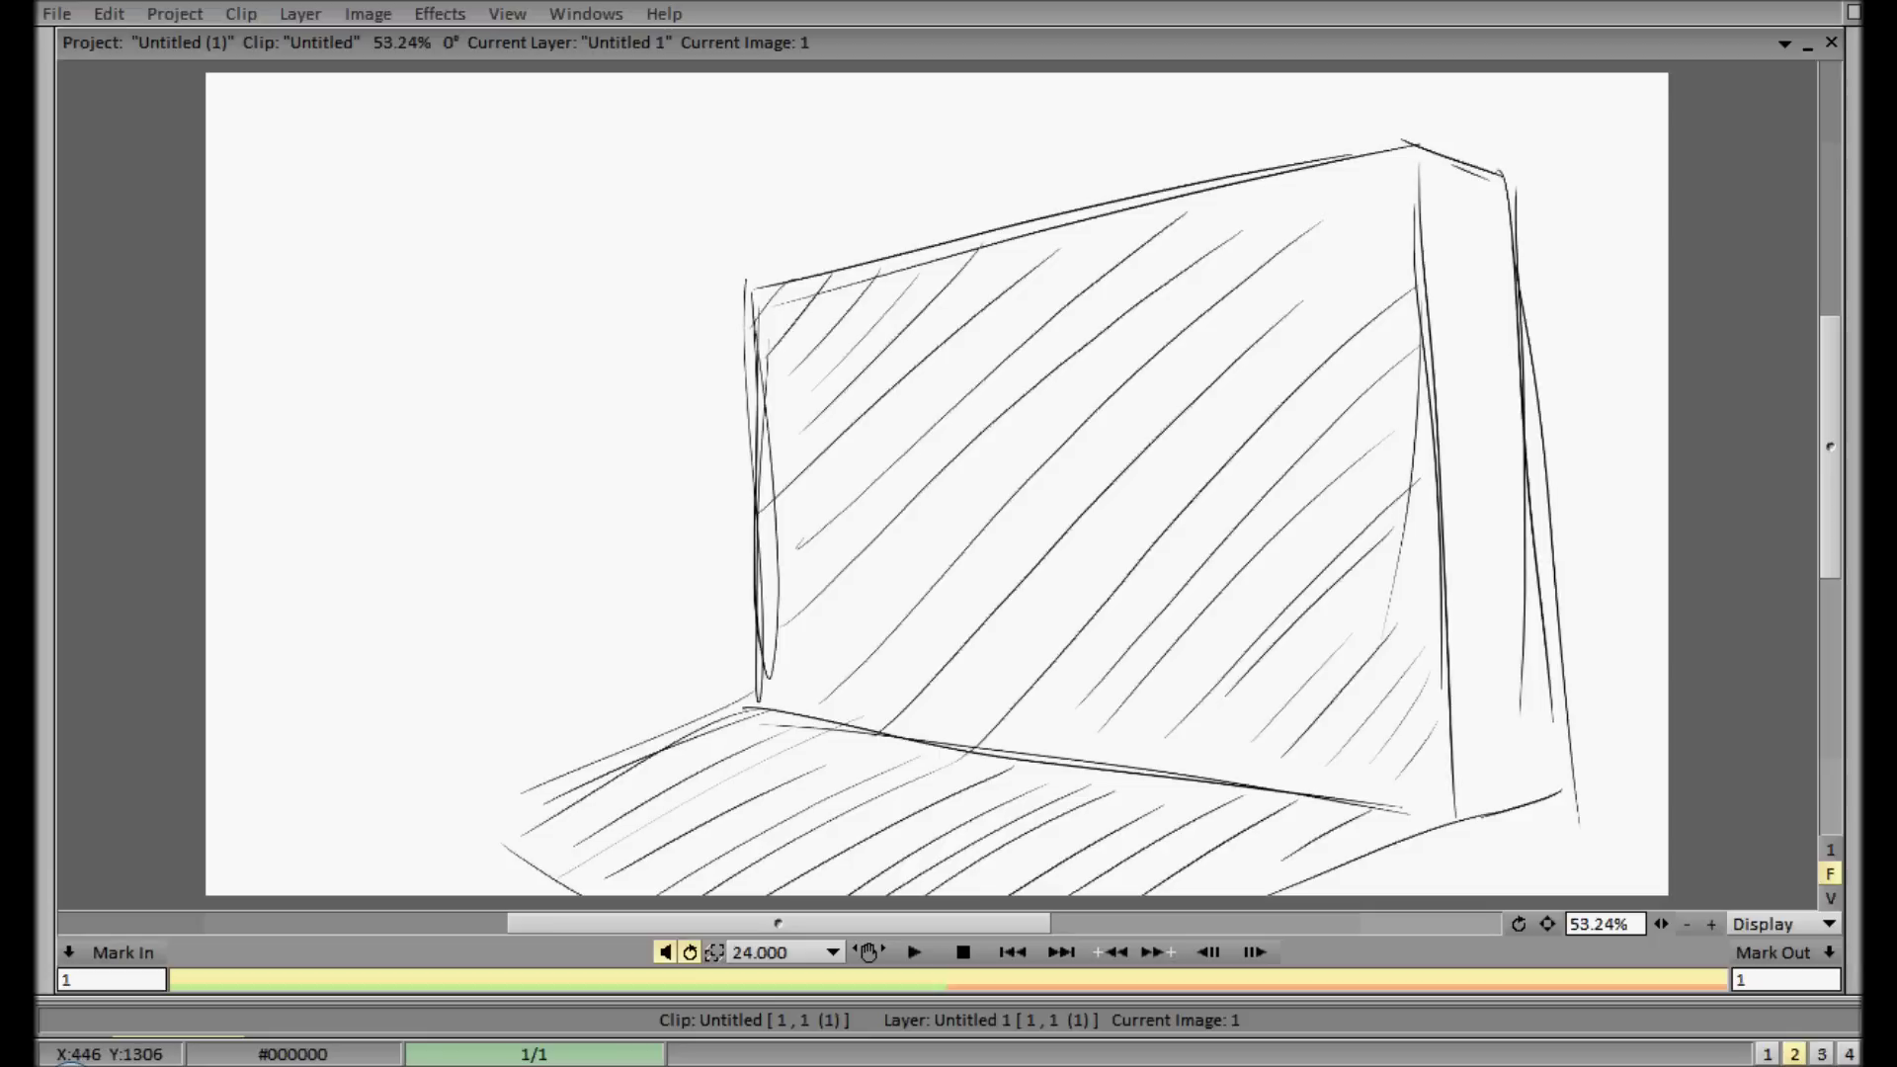
- Add a new animation layer above the wall drawing with the default settings
left_click(666, 1014)
left_click(173, 754)
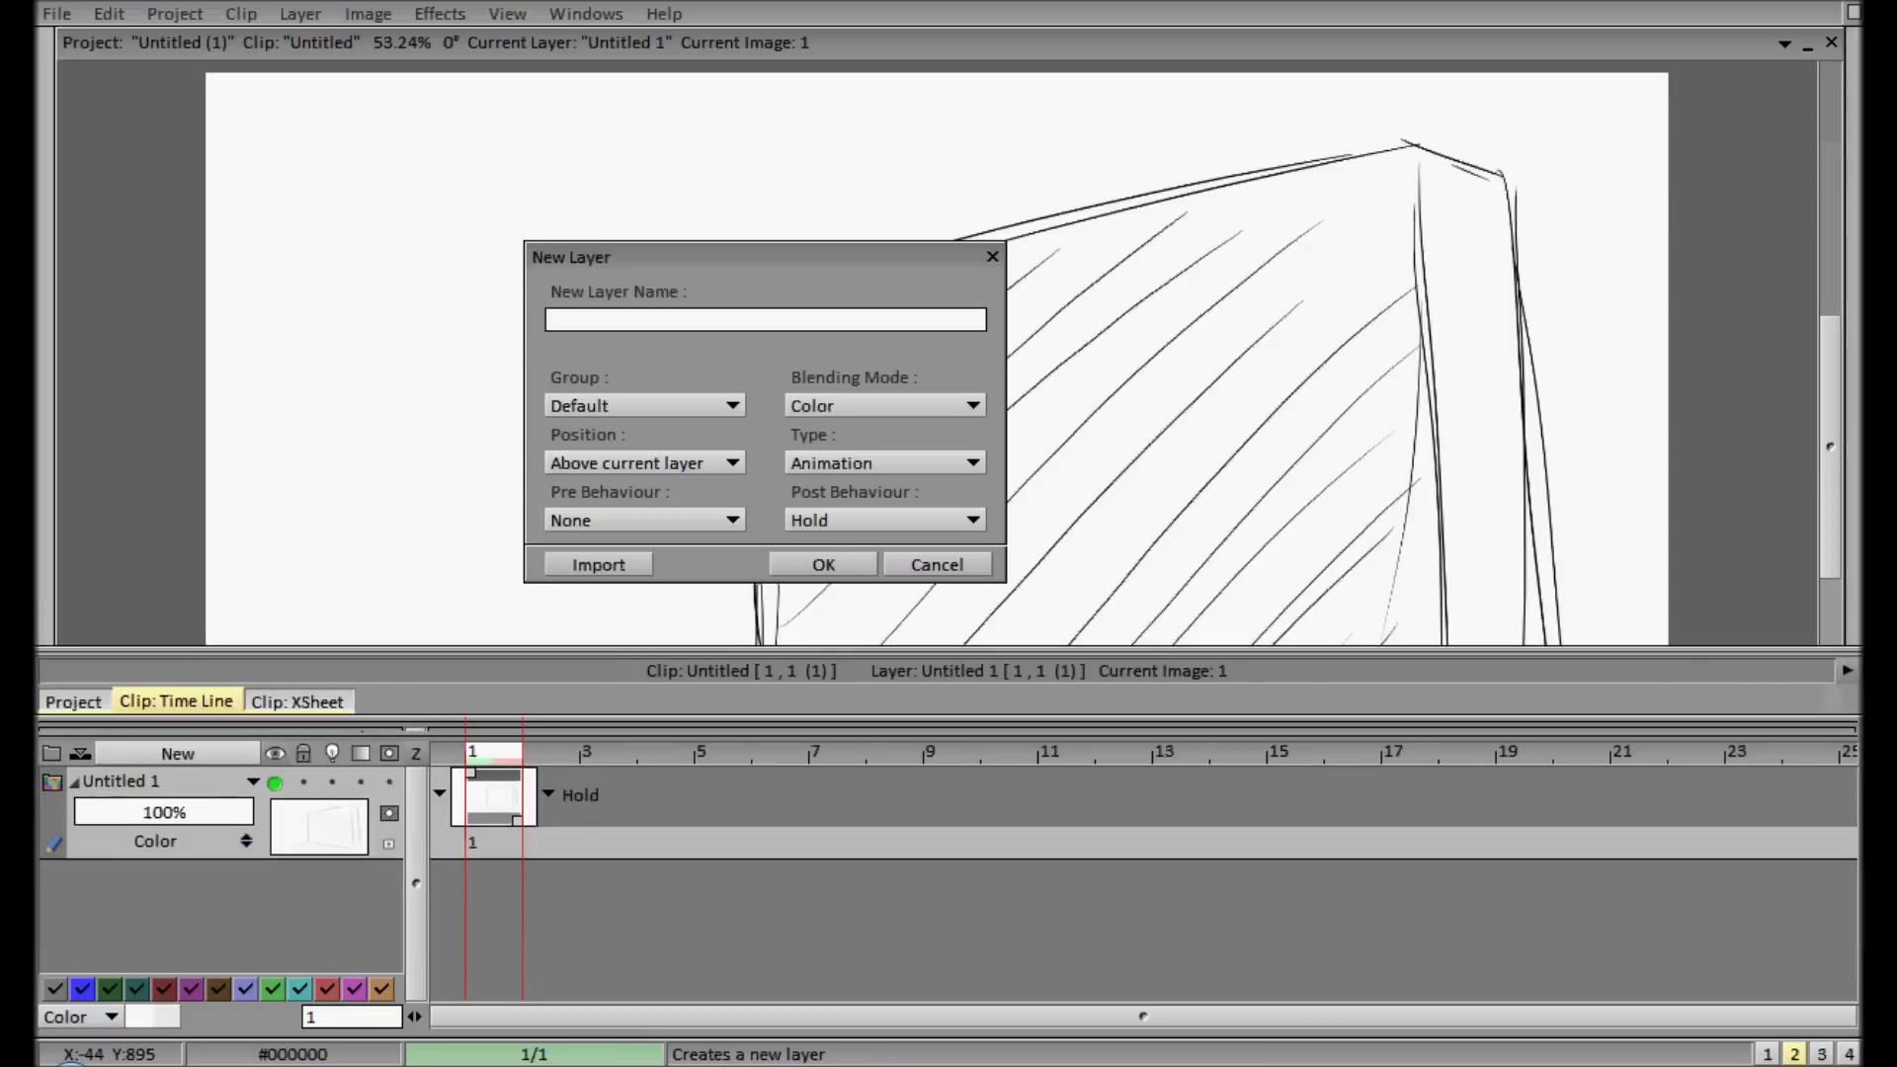
key("Return")
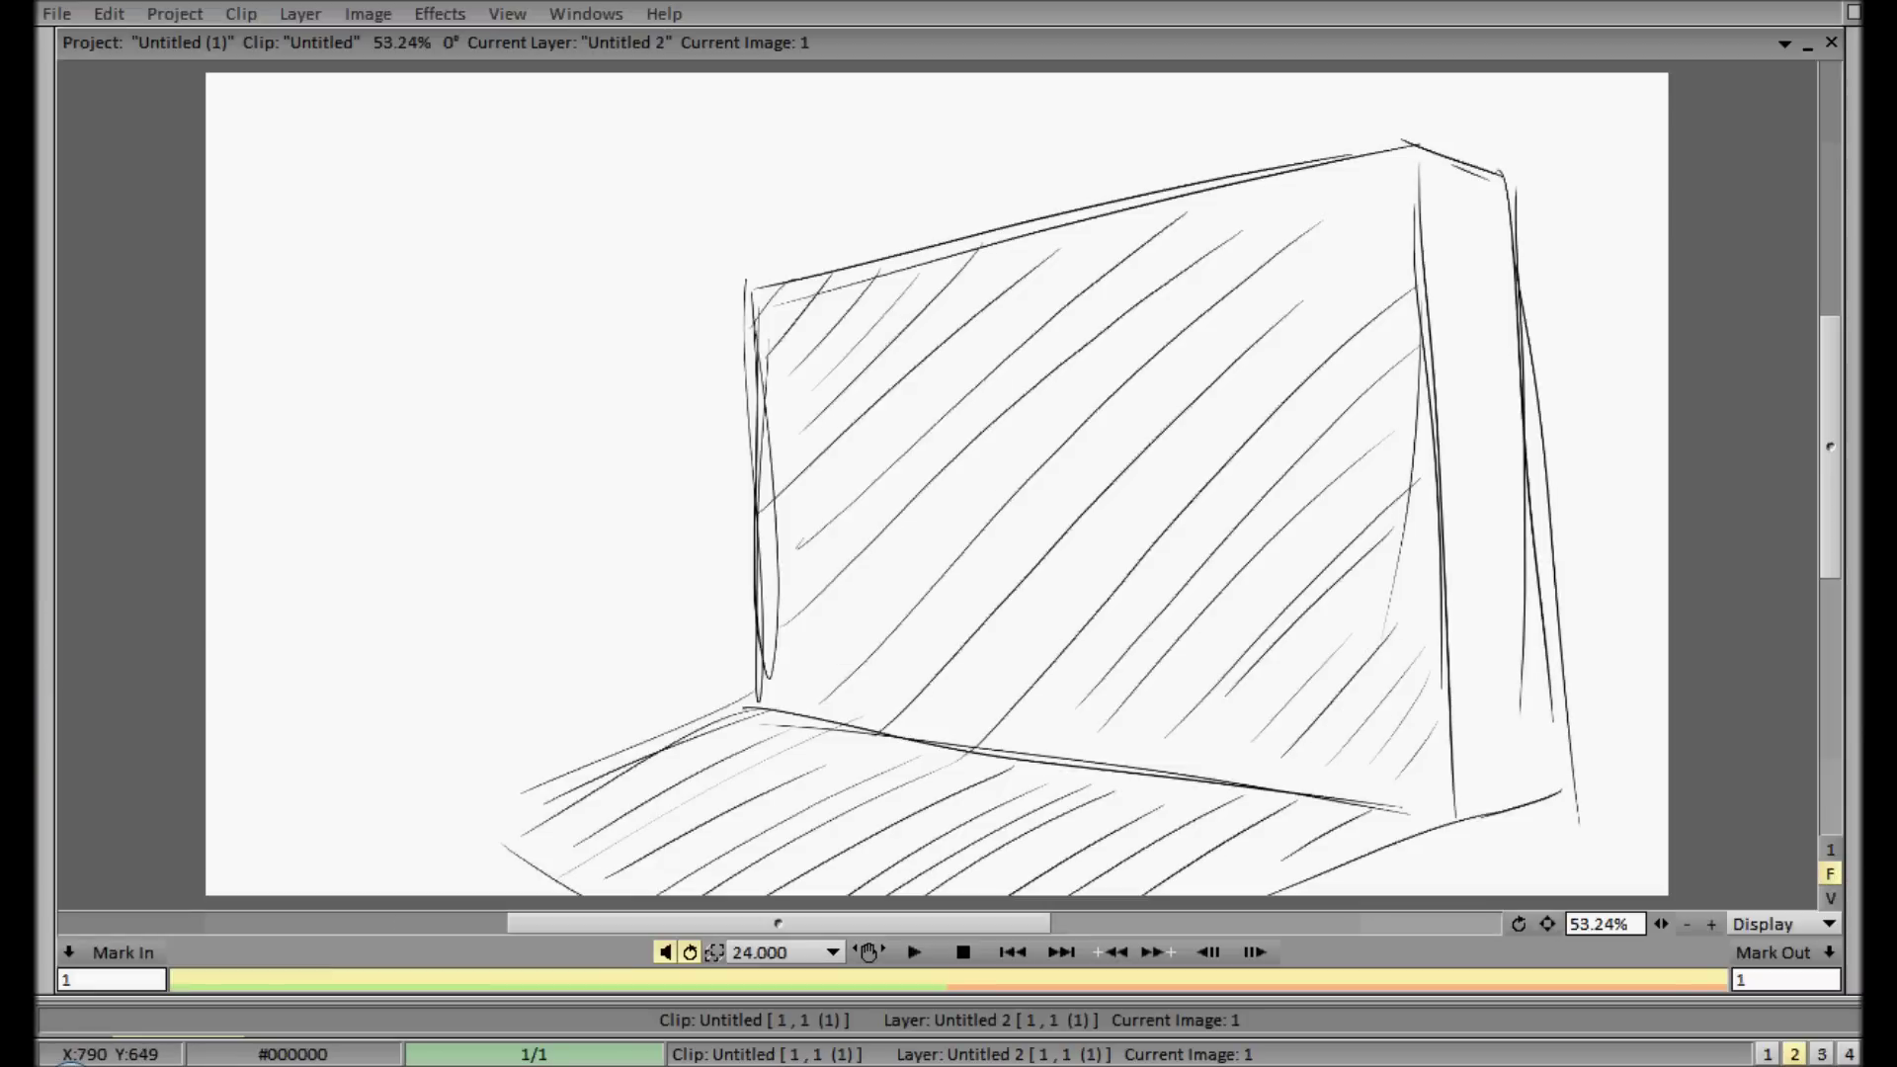
left_click(662, 1016)
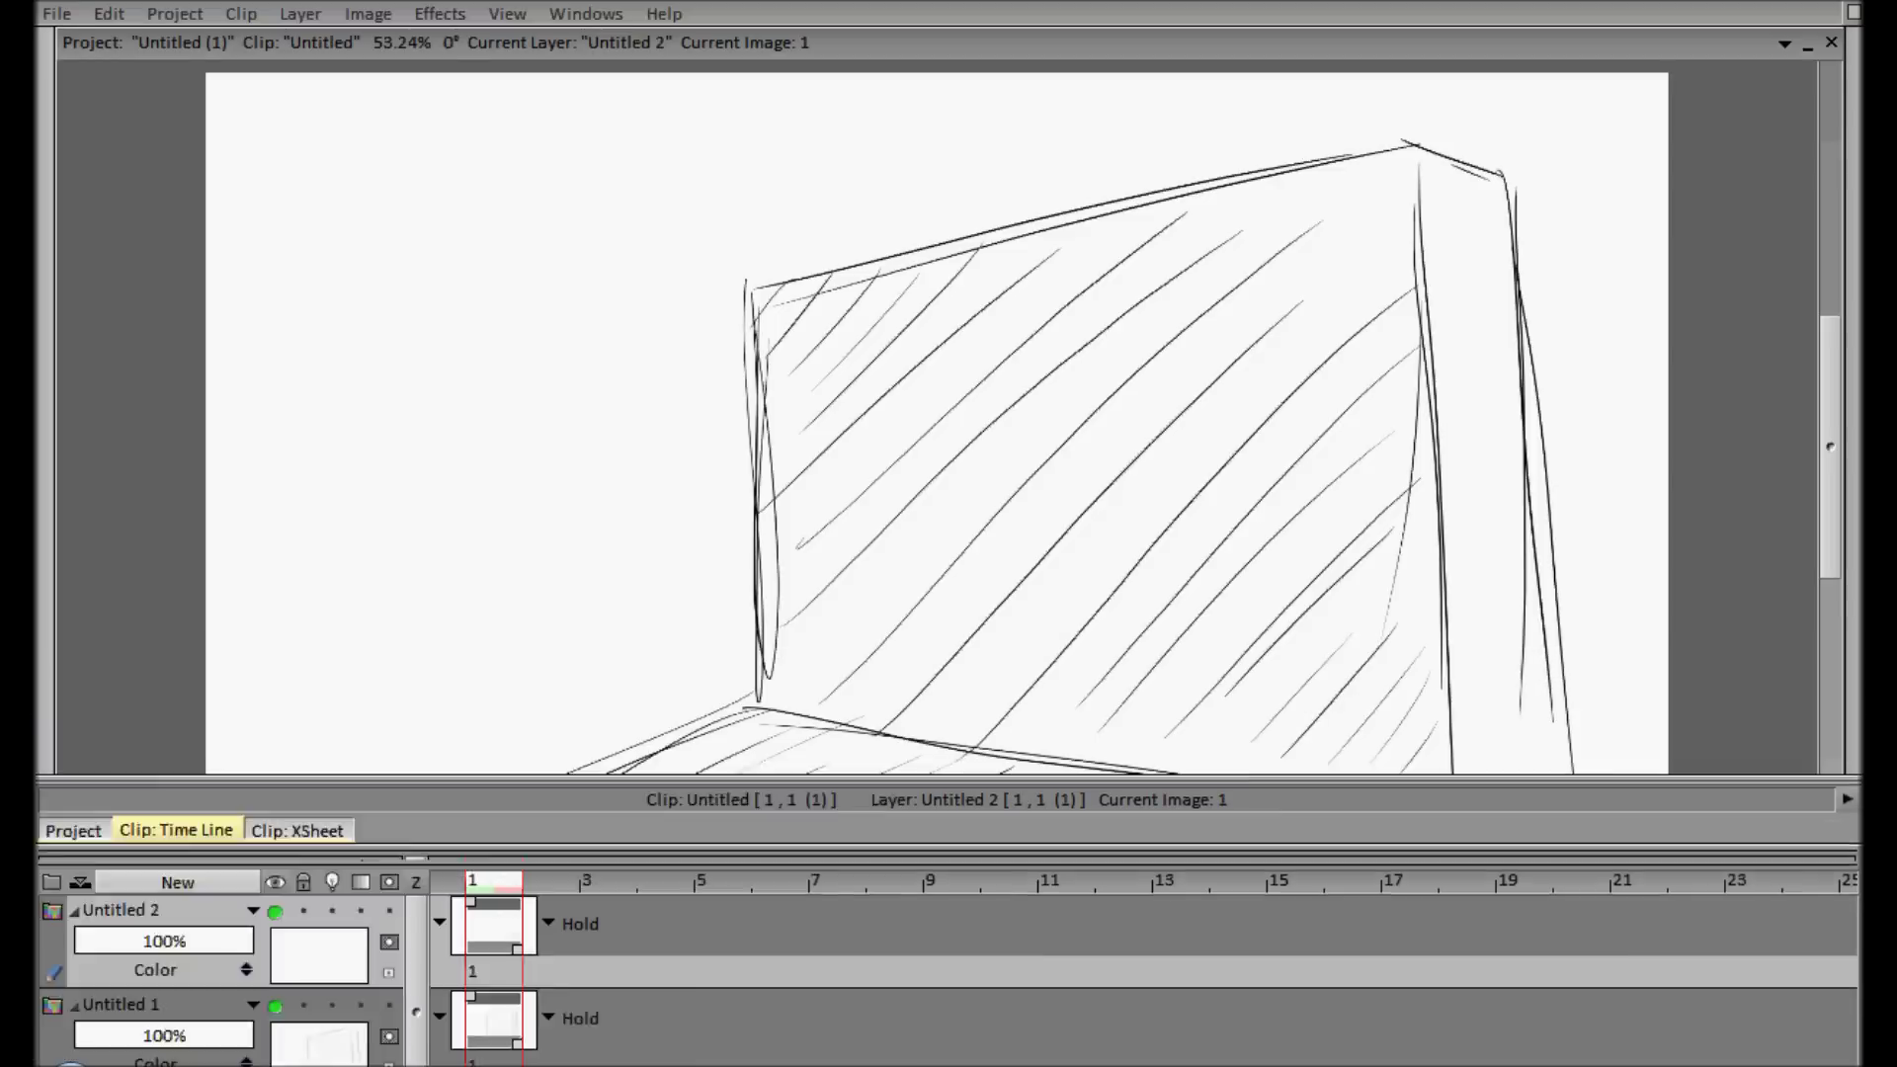
- Draw a climber's hand gripping the wall's top edge in black, with the raised arm, shoulder line and head
mouse_move(930, 240)
left_mouse_down()
mouse_move(972, 240)
mouse_move(953, 241)
left_mouse_up()
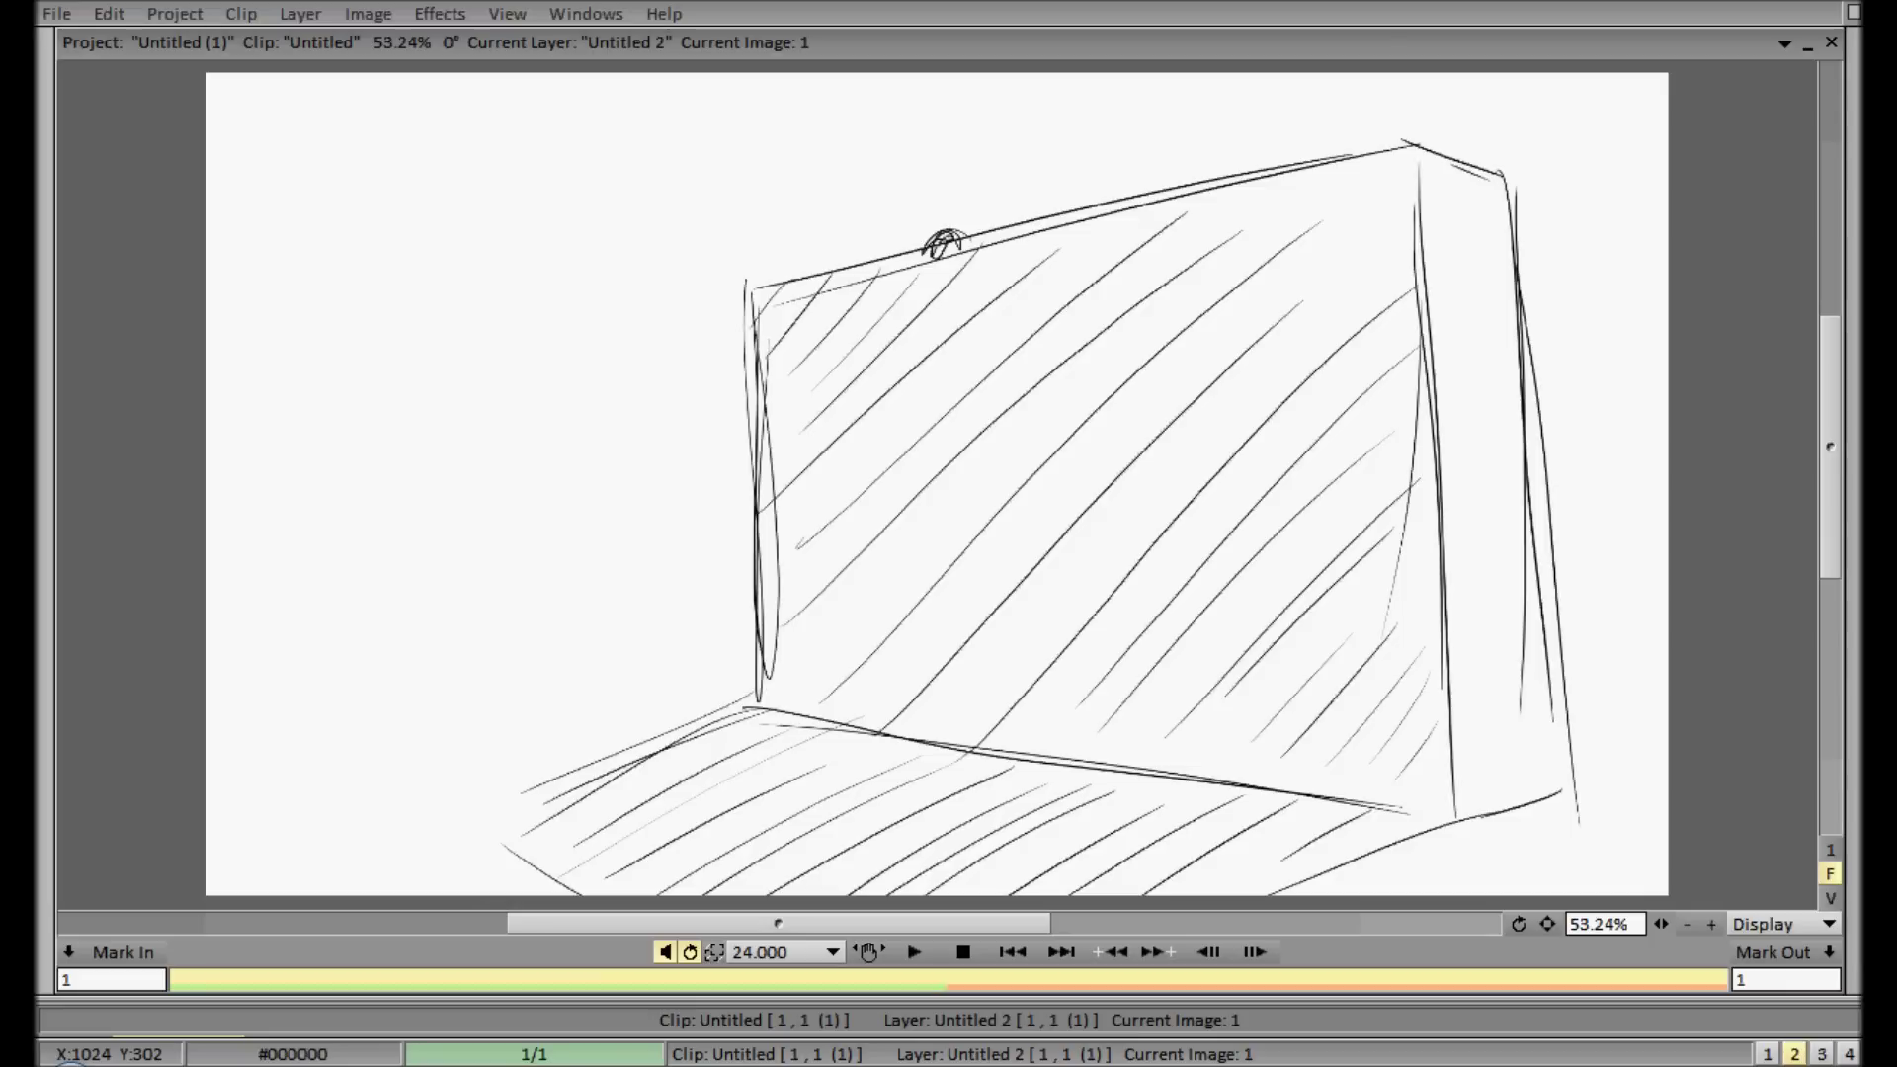
mouse_move(944, 247)
left_mouse_down()
mouse_move(928, 340)
mouse_move(968, 400)
left_mouse_up()
left_click_drag(937, 335, 974, 407)
mouse_move(943, 338)
left_mouse_down()
mouse_move(971, 407)
mouse_move(1053, 427)
left_mouse_up()
mouse_move(983, 406)
left_mouse_down()
mouse_move(1062, 426)
mouse_move(1043, 356)
mouse_move(1057, 419)
left_mouse_up()
mouse_move(1028, 356)
left_mouse_down()
mouse_move(1056, 407)
mouse_move(1006, 416)
left_mouse_up()
mouse_move(1025, 361)
left_mouse_down()
mouse_move(1030, 413)
mouse_move(1055, 415)
left_mouse_up()
- Sketch the hanging climber's ribcage below the shoulders and strengthen the shoulder of the raised arm
mouse_move(984, 406)
left_mouse_down()
mouse_move(1058, 420)
mouse_move(1008, 418)
mouse_move(980, 508)
mouse_move(1051, 494)
left_mouse_up()
left_click_drag(1057, 425, 1055, 513)
left_click_drag(1061, 423, 1057, 530)
left_click_drag(975, 406, 972, 484)
left_click_drag(973, 462, 976, 498)
left_click_drag(963, 386, 1004, 411)
left_click_drag(968, 406, 983, 446)
mouse_move(962, 382)
left_mouse_down()
mouse_move(1031, 415)
mouse_move(978, 464)
mouse_move(1055, 471)
mouse_move(1073, 415)
left_mouse_up()
- Draw the climber's free arm hanging down from the other shoulder
mouse_move(1073, 421)
left_mouse_down()
mouse_move(1049, 469)
mouse_move(1085, 420)
left_mouse_up()
mouse_move(1079, 419)
left_mouse_down()
mouse_move(1089, 530)
mouse_move(1073, 489)
left_mouse_up()
left_click_drag(1081, 428, 1093, 548)
mouse_move(1073, 433)
left_mouse_down()
mouse_move(1096, 591)
mouse_move(1069, 435)
left_mouse_up()
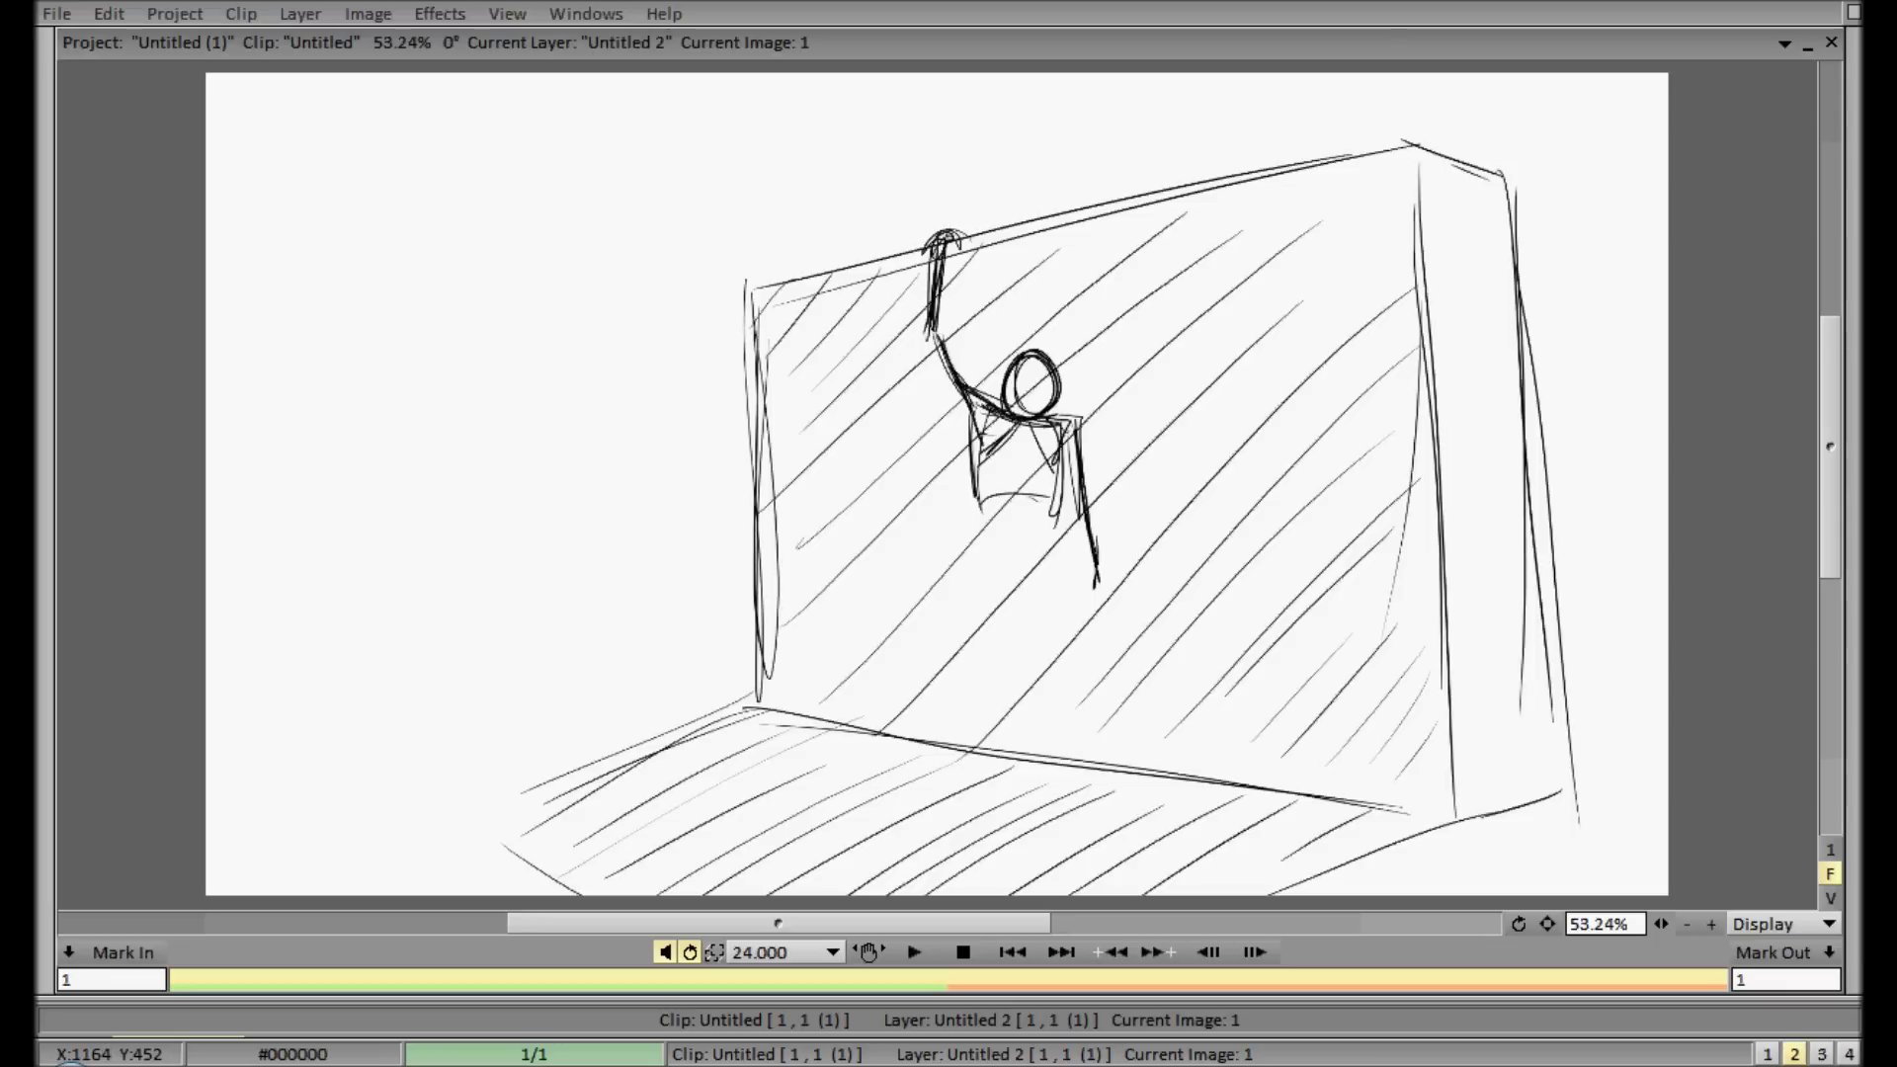
- Draw the climber's spine and the bent leg braced against the wall with its foot, and reinforce the torso sides
mouse_move(1010, 502)
left_mouse_down()
mouse_move(1002, 583)
mouse_move(1009, 506)
left_mouse_up()
left_click_drag(1010, 505, 1005, 575)
left_click_drag(1028, 432, 1007, 548)
mouse_move(1018, 426)
left_mouse_down()
mouse_move(1000, 593)
mouse_move(974, 582)
mouse_move(996, 591)
mouse_move(1097, 499)
left_mouse_up()
mouse_move(1011, 559)
left_mouse_down()
mouse_move(1083, 505)
mouse_move(1053, 596)
left_mouse_up()
mouse_move(1053, 594)
left_mouse_down()
mouse_move(1104, 613)
mouse_move(1114, 494)
mouse_move(1007, 563)
left_mouse_up()
mouse_move(1109, 491)
left_mouse_down()
mouse_move(1048, 588)
mouse_move(1101, 587)
left_mouse_up()
mouse_move(1072, 401)
left_mouse_down()
mouse_move(1103, 571)
mouse_move(1041, 511)
left_mouse_up()
left_click_drag(1062, 454, 1037, 516)
left_click_drag(991, 413, 979, 491)
- Draw the climber's other leg stretched down toward the base of the wall, ending in a foot
left_click_drag(977, 427, 958, 687)
left_click_drag(976, 573, 956, 683)
mouse_move(965, 557)
left_mouse_down()
mouse_move(960, 672)
mouse_move(911, 766)
left_mouse_up()
mouse_move(953, 672)
left_mouse_down()
mouse_move(909, 769)
mouse_move(929, 737)
mouse_move(940, 782)
left_mouse_up()
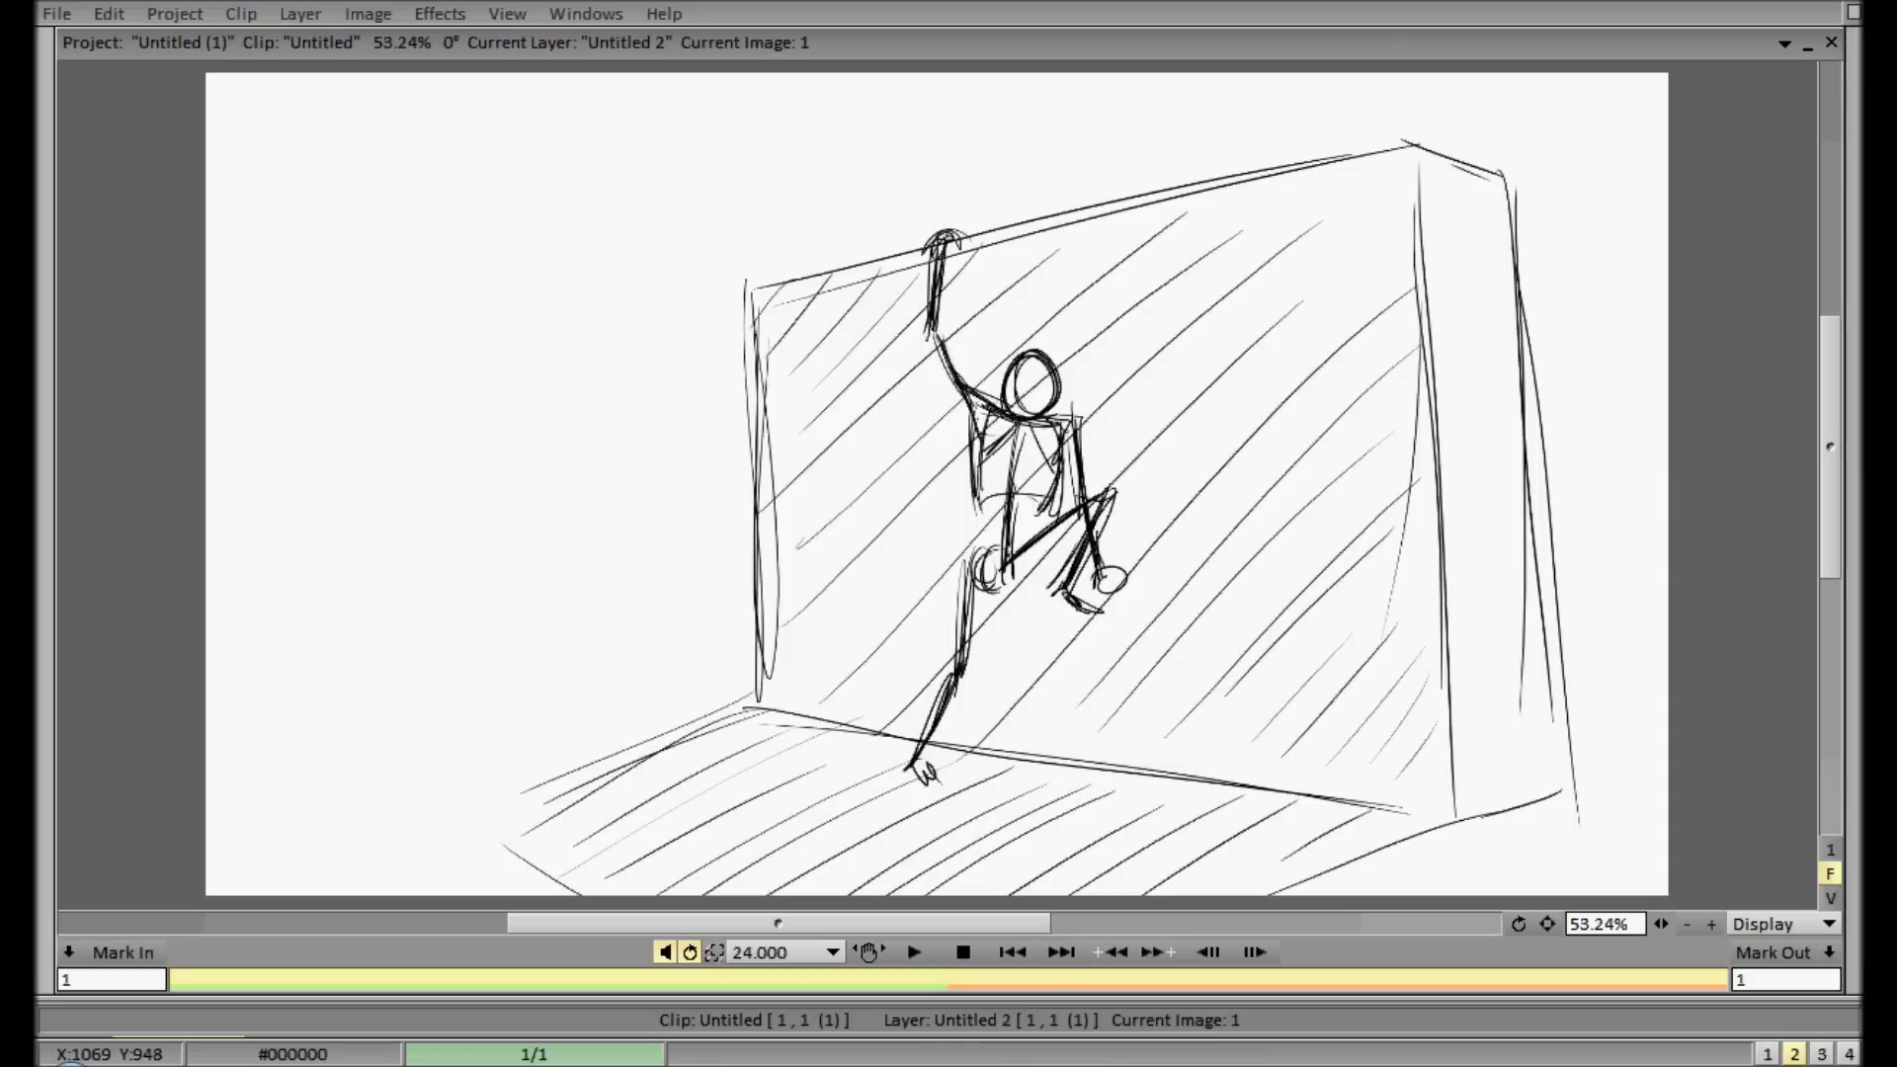
- Go to image 2 and mark both hands on the wall's top edge with the Red Pencil
key("Right")
mouse_move(1857, 509)
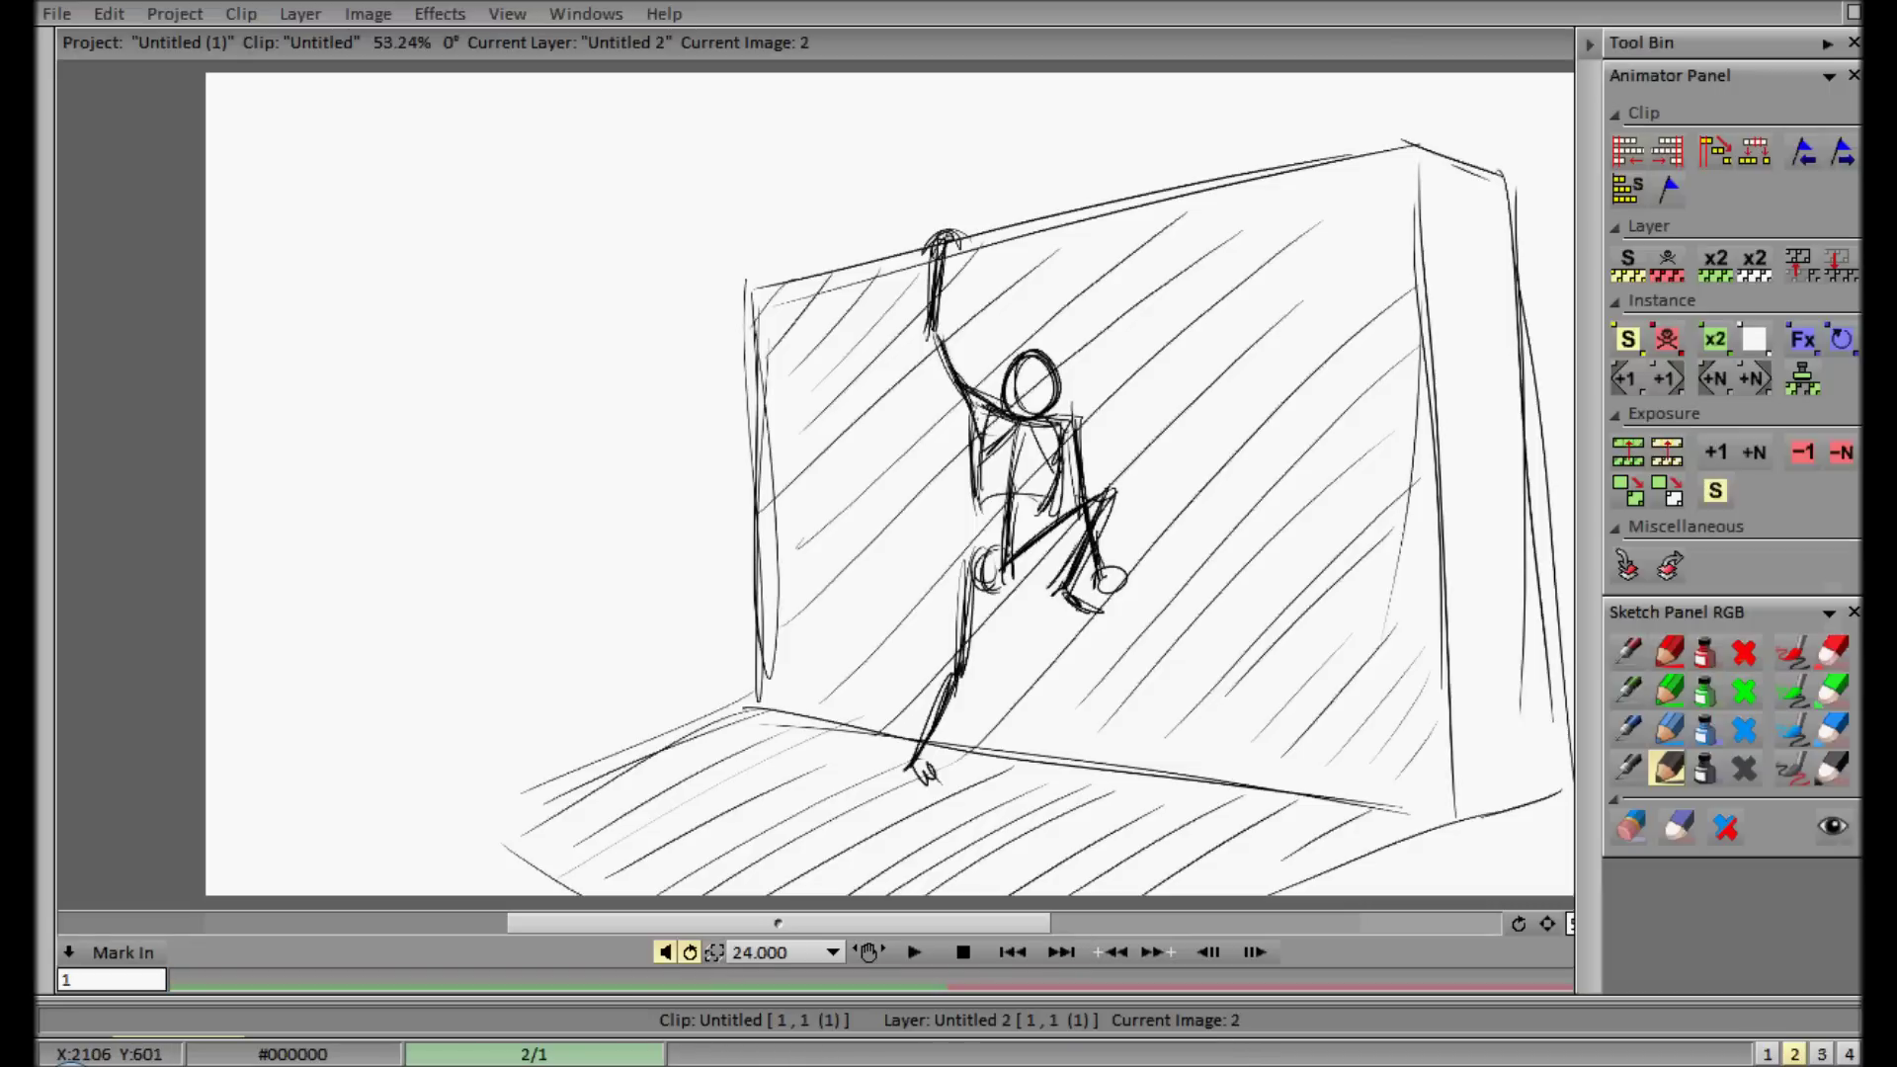
left_click(1668, 651)
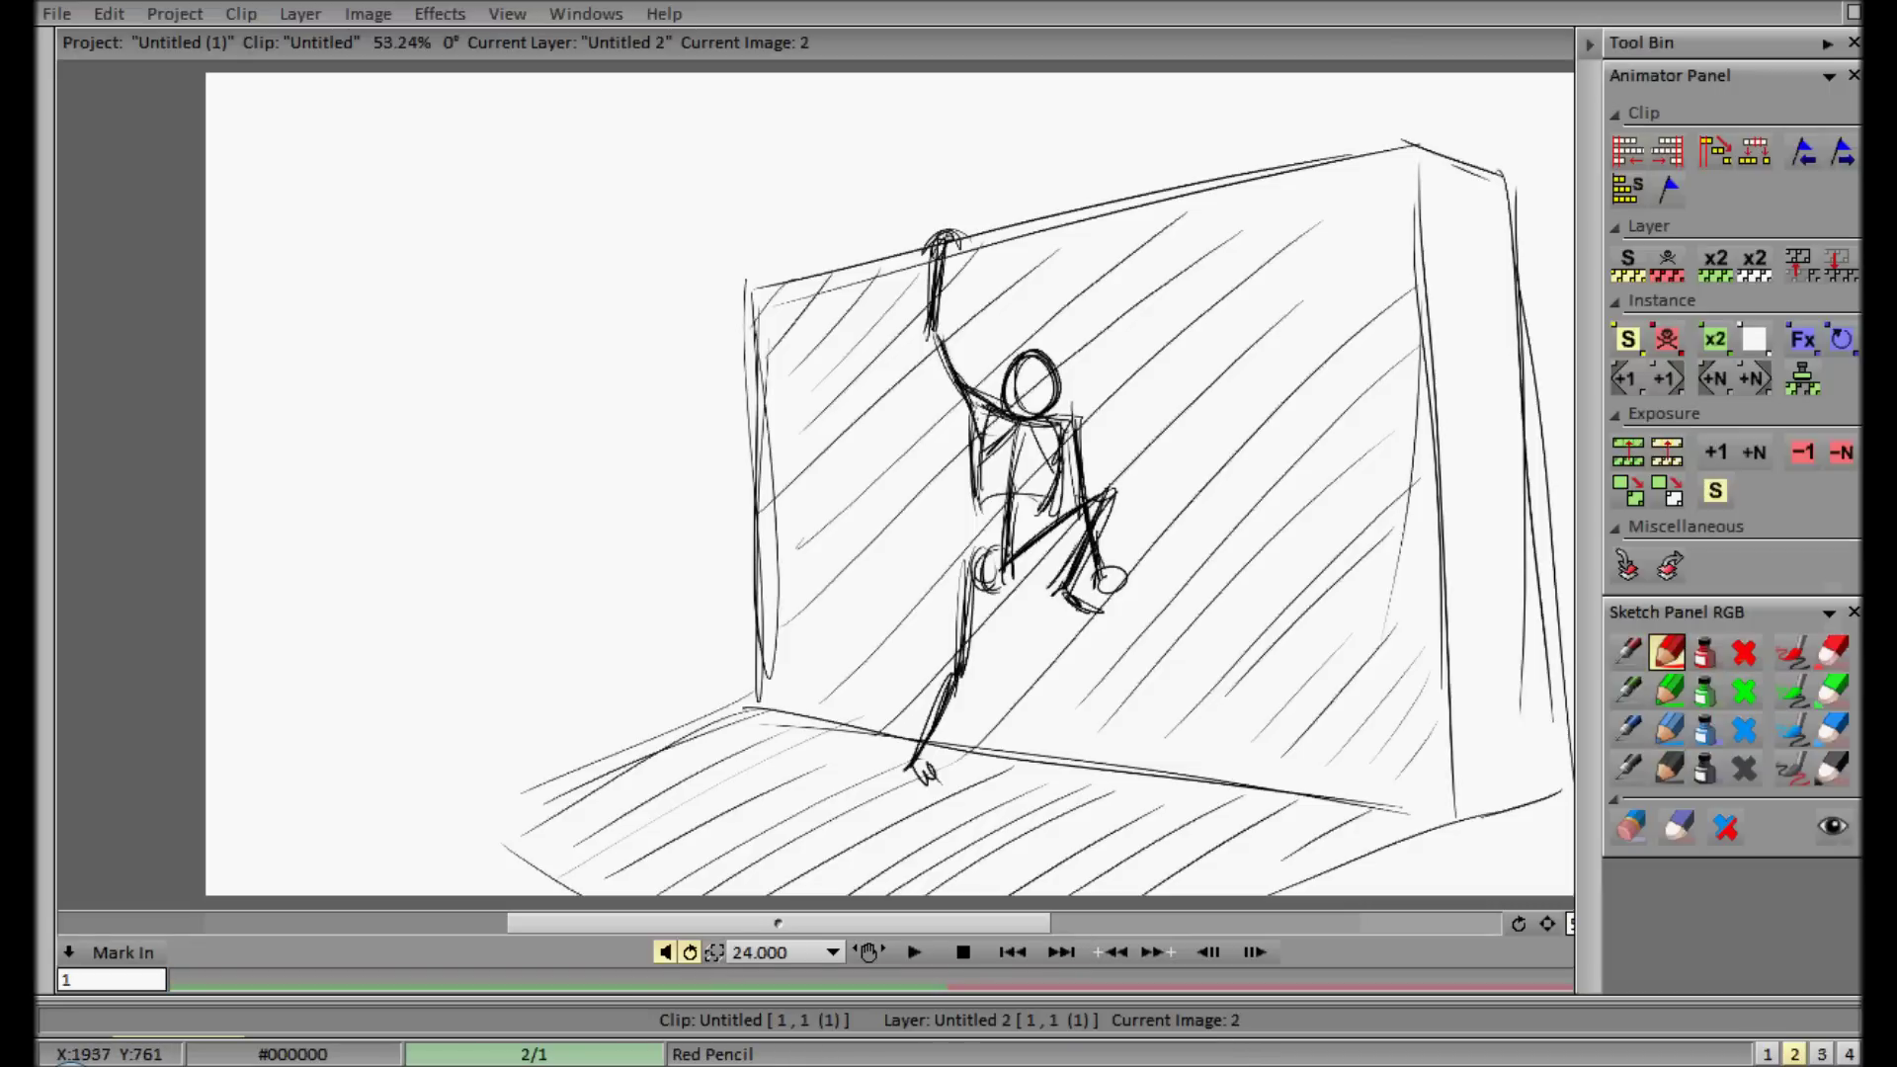
key("Tab")
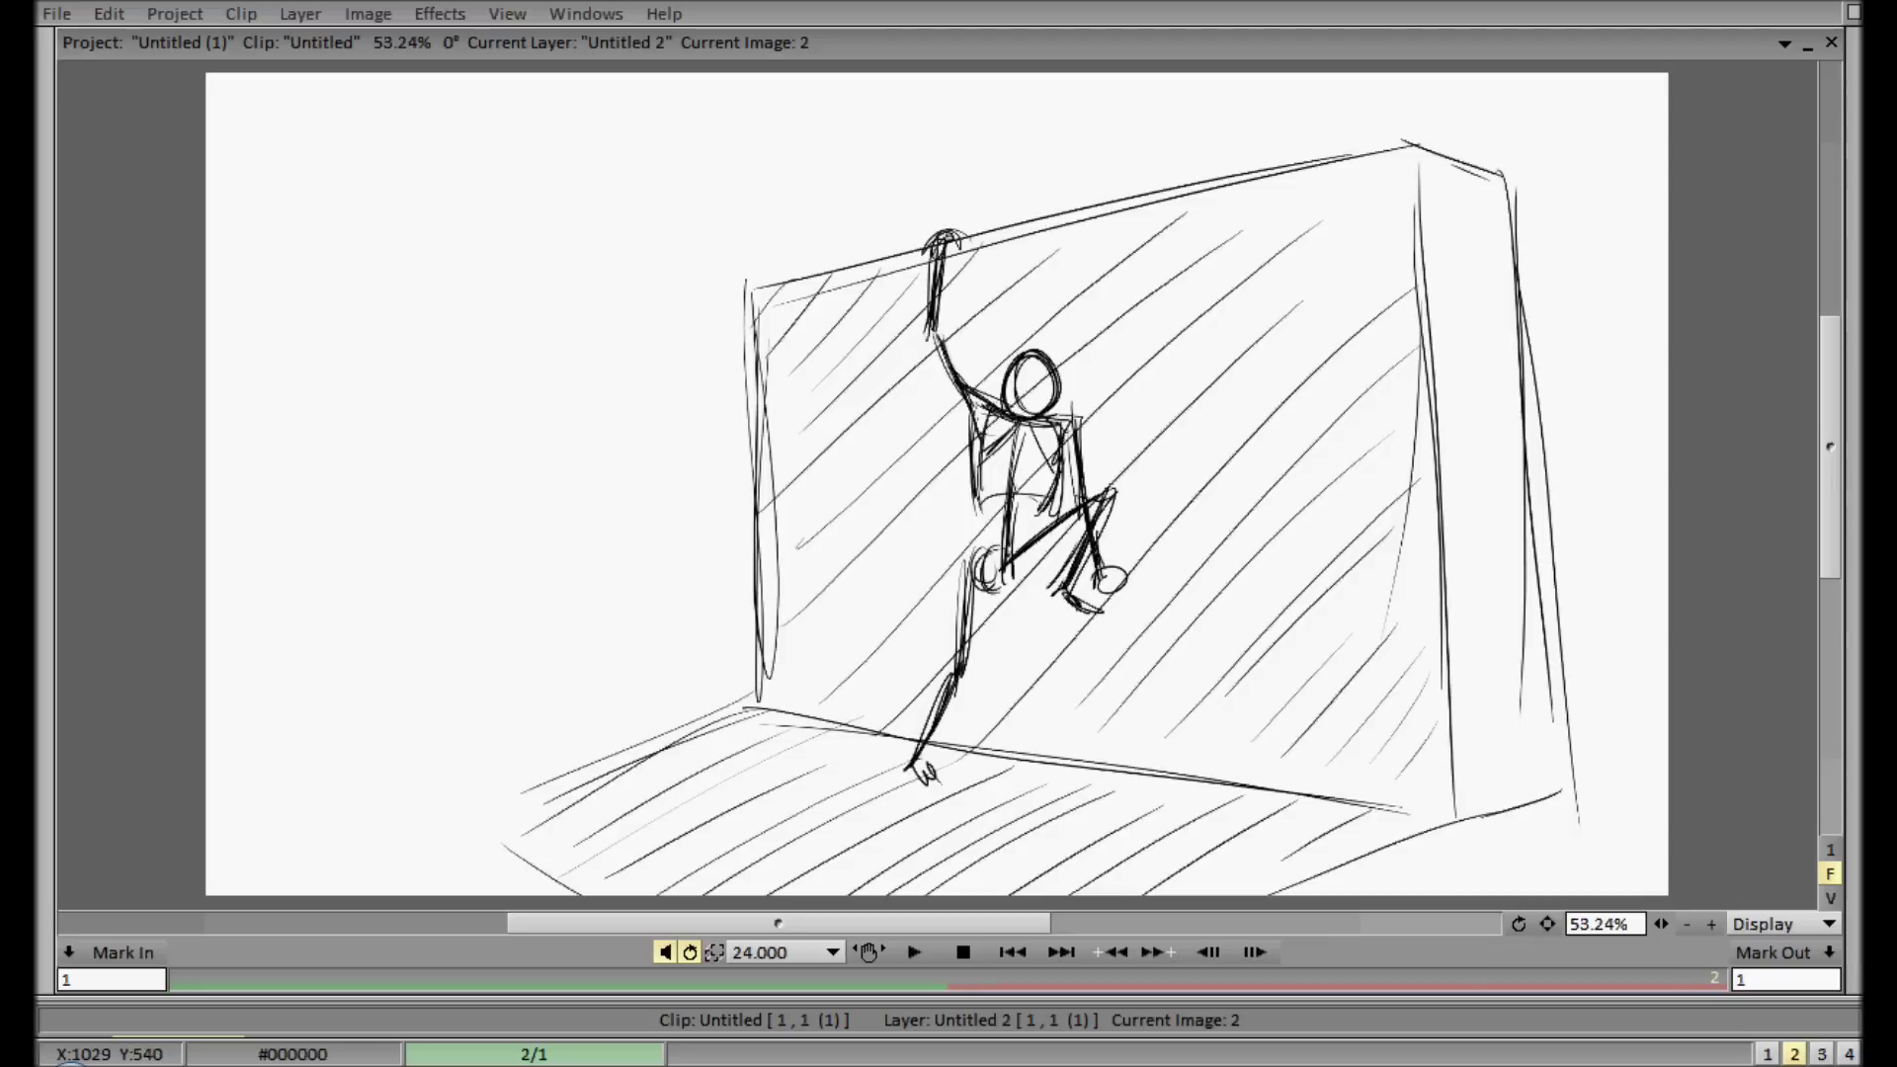
left_click_drag(931, 249, 960, 236)
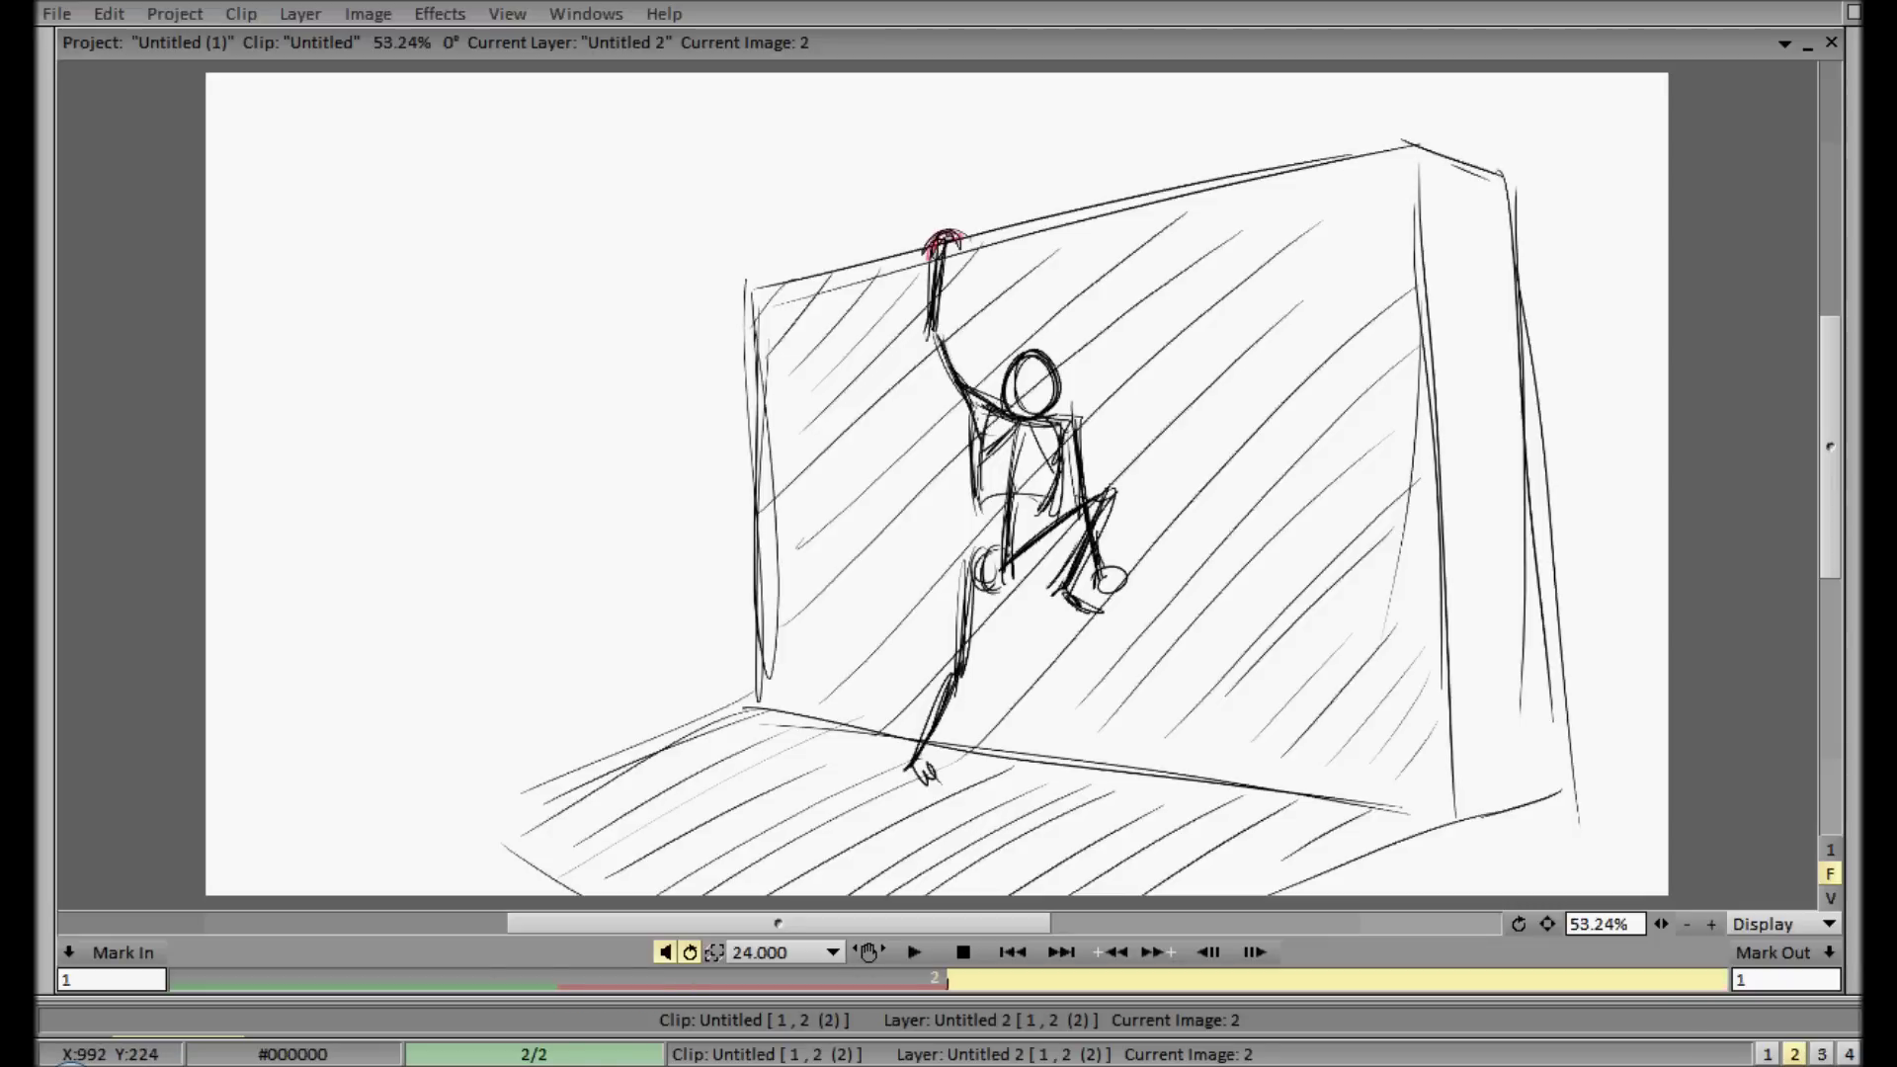
mouse_move(1101, 215)
left_mouse_down()
mouse_move(1115, 194)
mouse_move(1134, 210)
left_mouse_up()
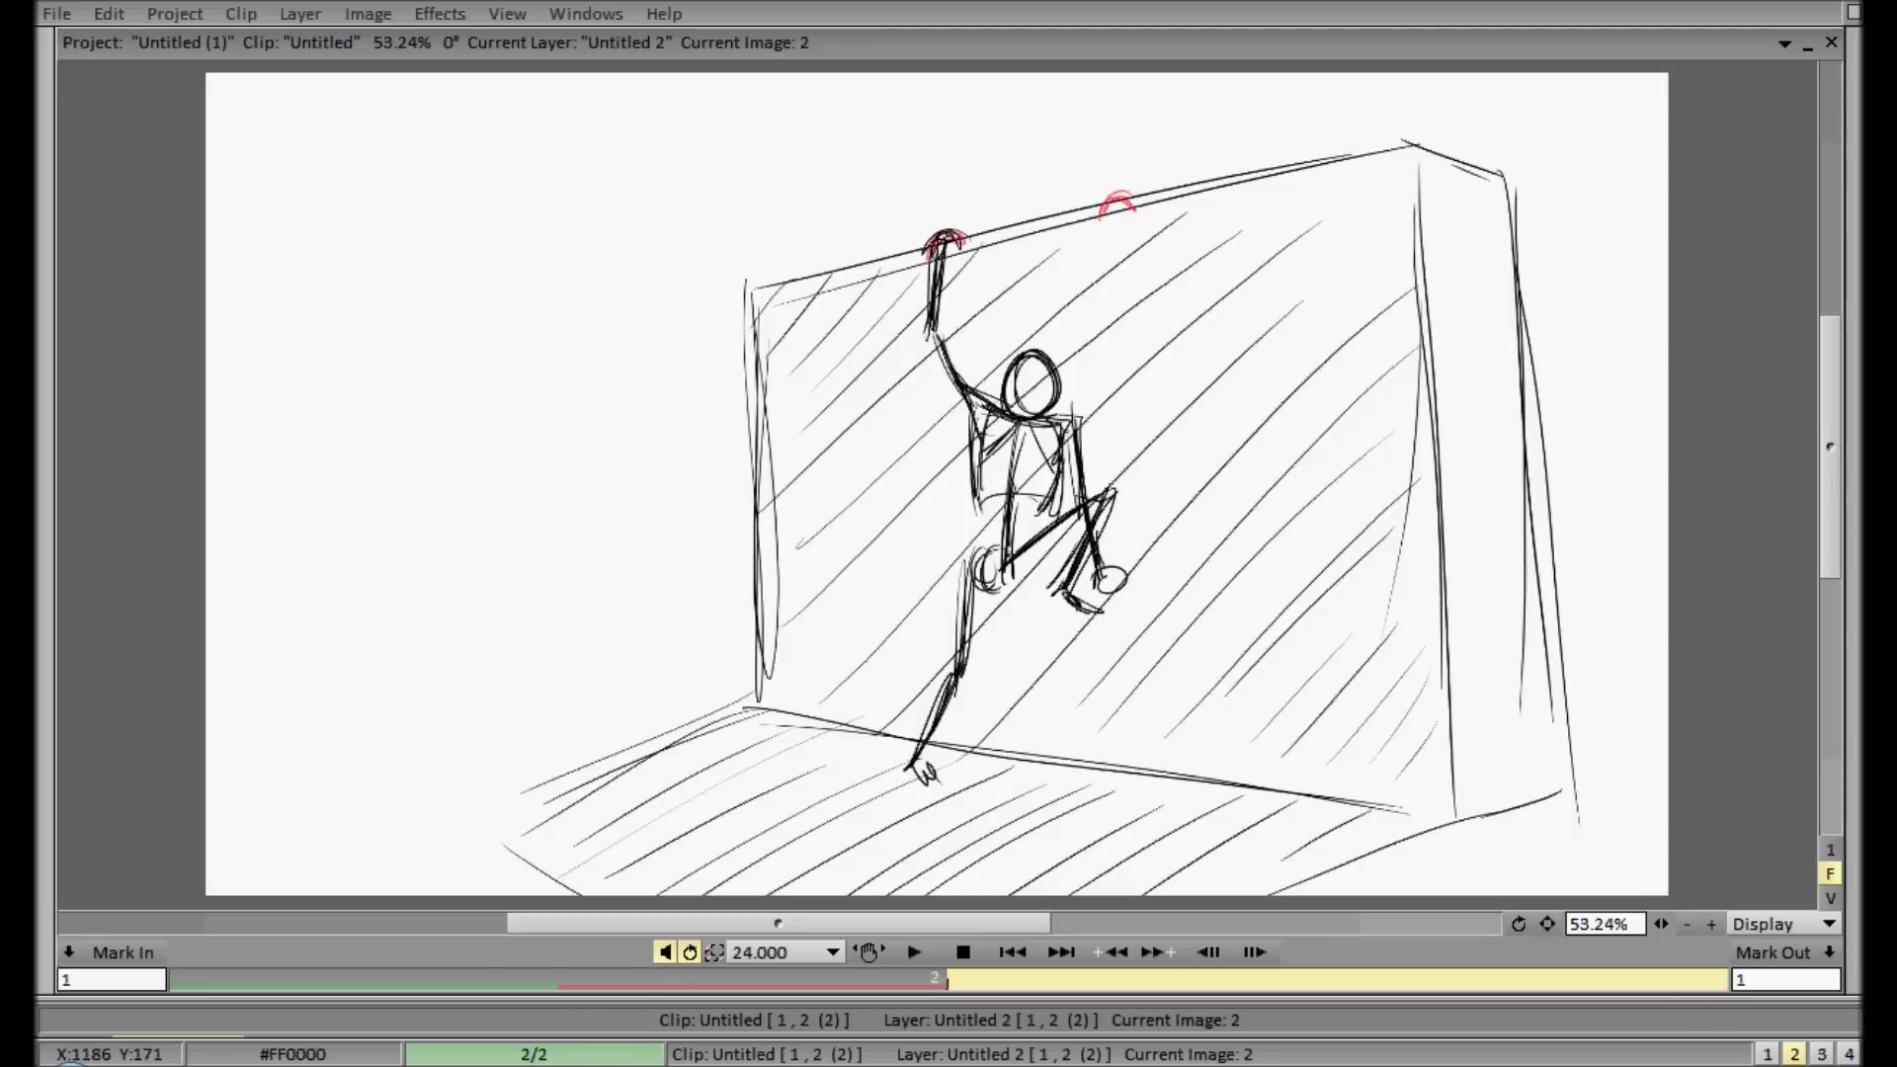
- Draw the second pose's bent arms, shoulder line and curved spine in red, higher than the black figure
mouse_move(942, 249)
left_mouse_down()
mouse_move(930, 321)
mouse_move(1005, 326)
mouse_move(1096, 282)
mouse_move(1052, 302)
mouse_move(1183, 293)
left_mouse_up()
left_click_drag(1121, 212, 1181, 294)
mouse_move(1120, 212)
left_mouse_down()
mouse_move(1176, 297)
mouse_move(1150, 270)
mouse_move(1020, 286)
mouse_move(1067, 272)
mouse_move(1087, 465)
left_mouse_up()
left_click_drag(1077, 316, 1094, 451)
left_click_drag(1051, 305, 1074, 459)
mouse_move(1051, 304)
left_mouse_down()
mouse_move(1097, 408)
mouse_move(1081, 445)
left_mouse_up()
left_click_drag(1073, 310, 1101, 421)
- Add the red figure's head between the arms and outline its ribcage
mouse_move(1051, 249)
left_mouse_down()
mouse_move(1018, 296)
mouse_move(1065, 263)
left_mouse_up()
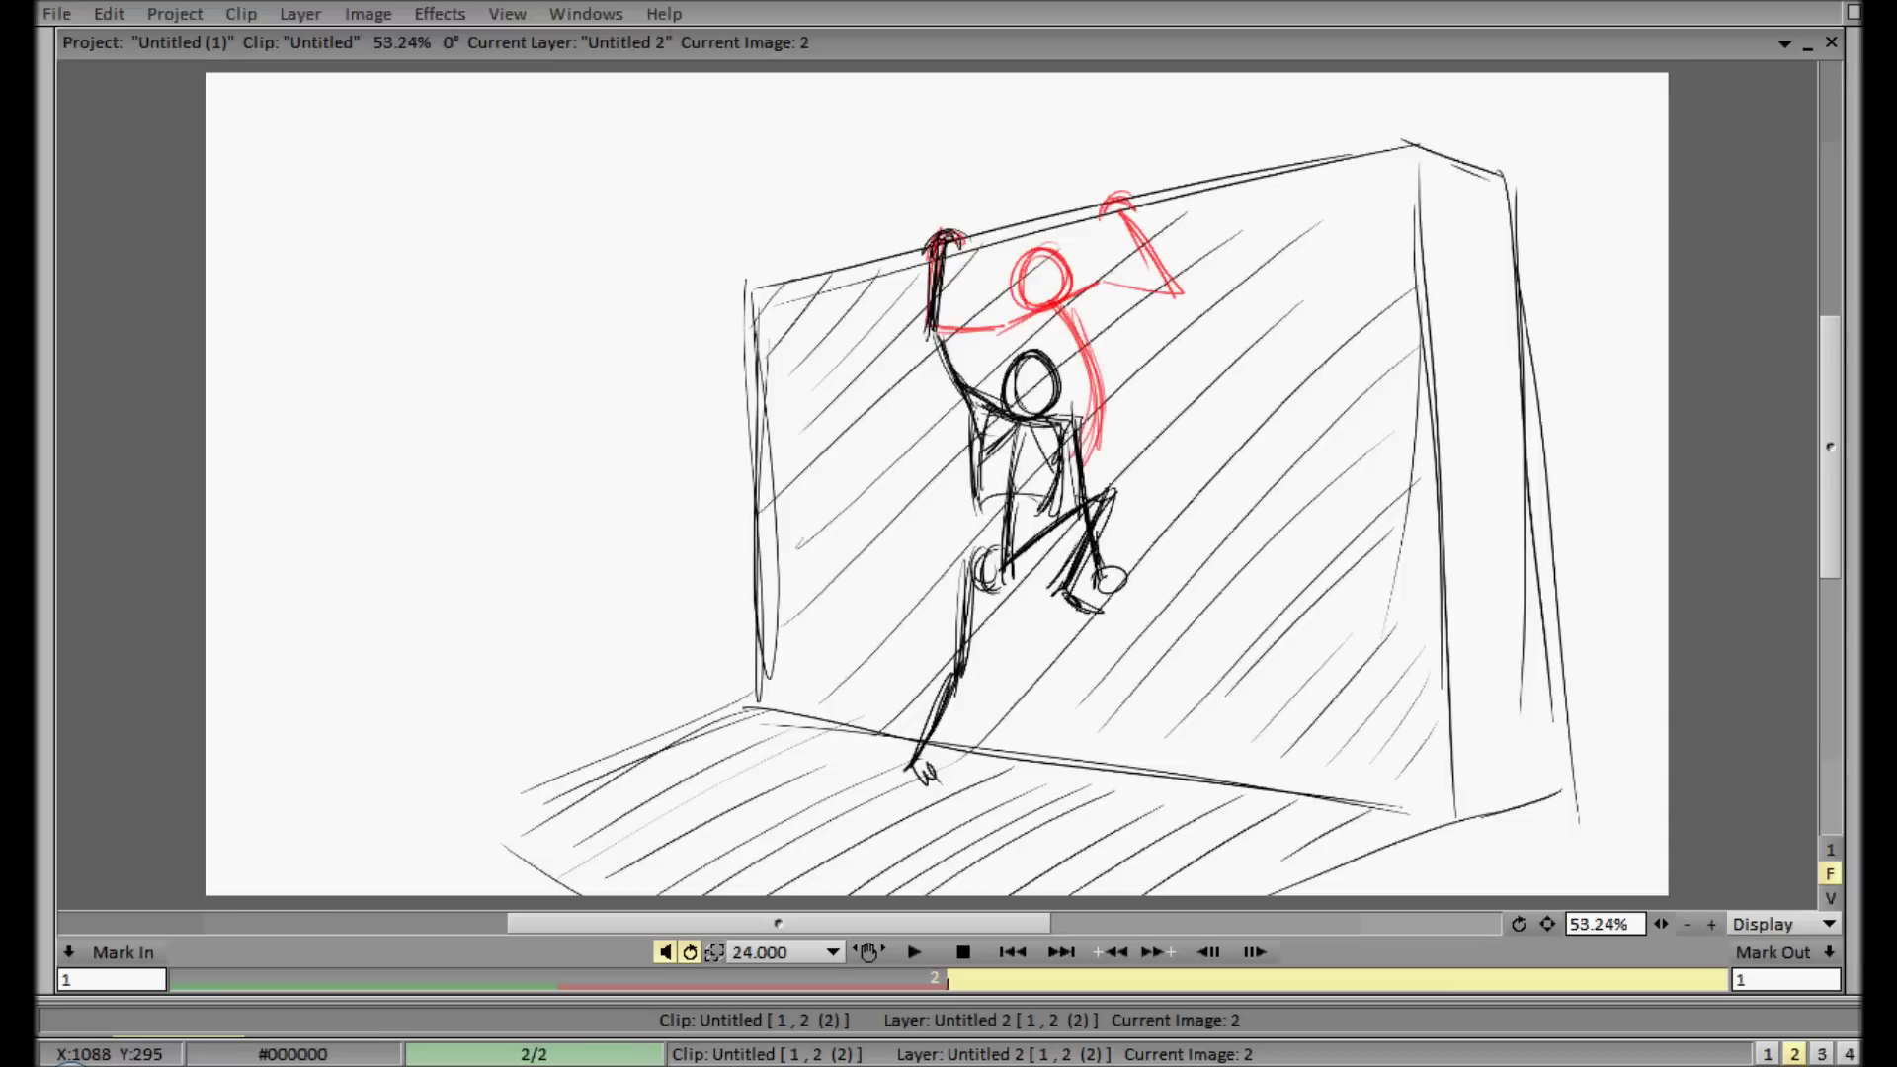
left_click_drag(1023, 341, 1062, 400)
left_click_drag(1097, 294, 1141, 397)
left_click_drag(1121, 376, 1067, 392)
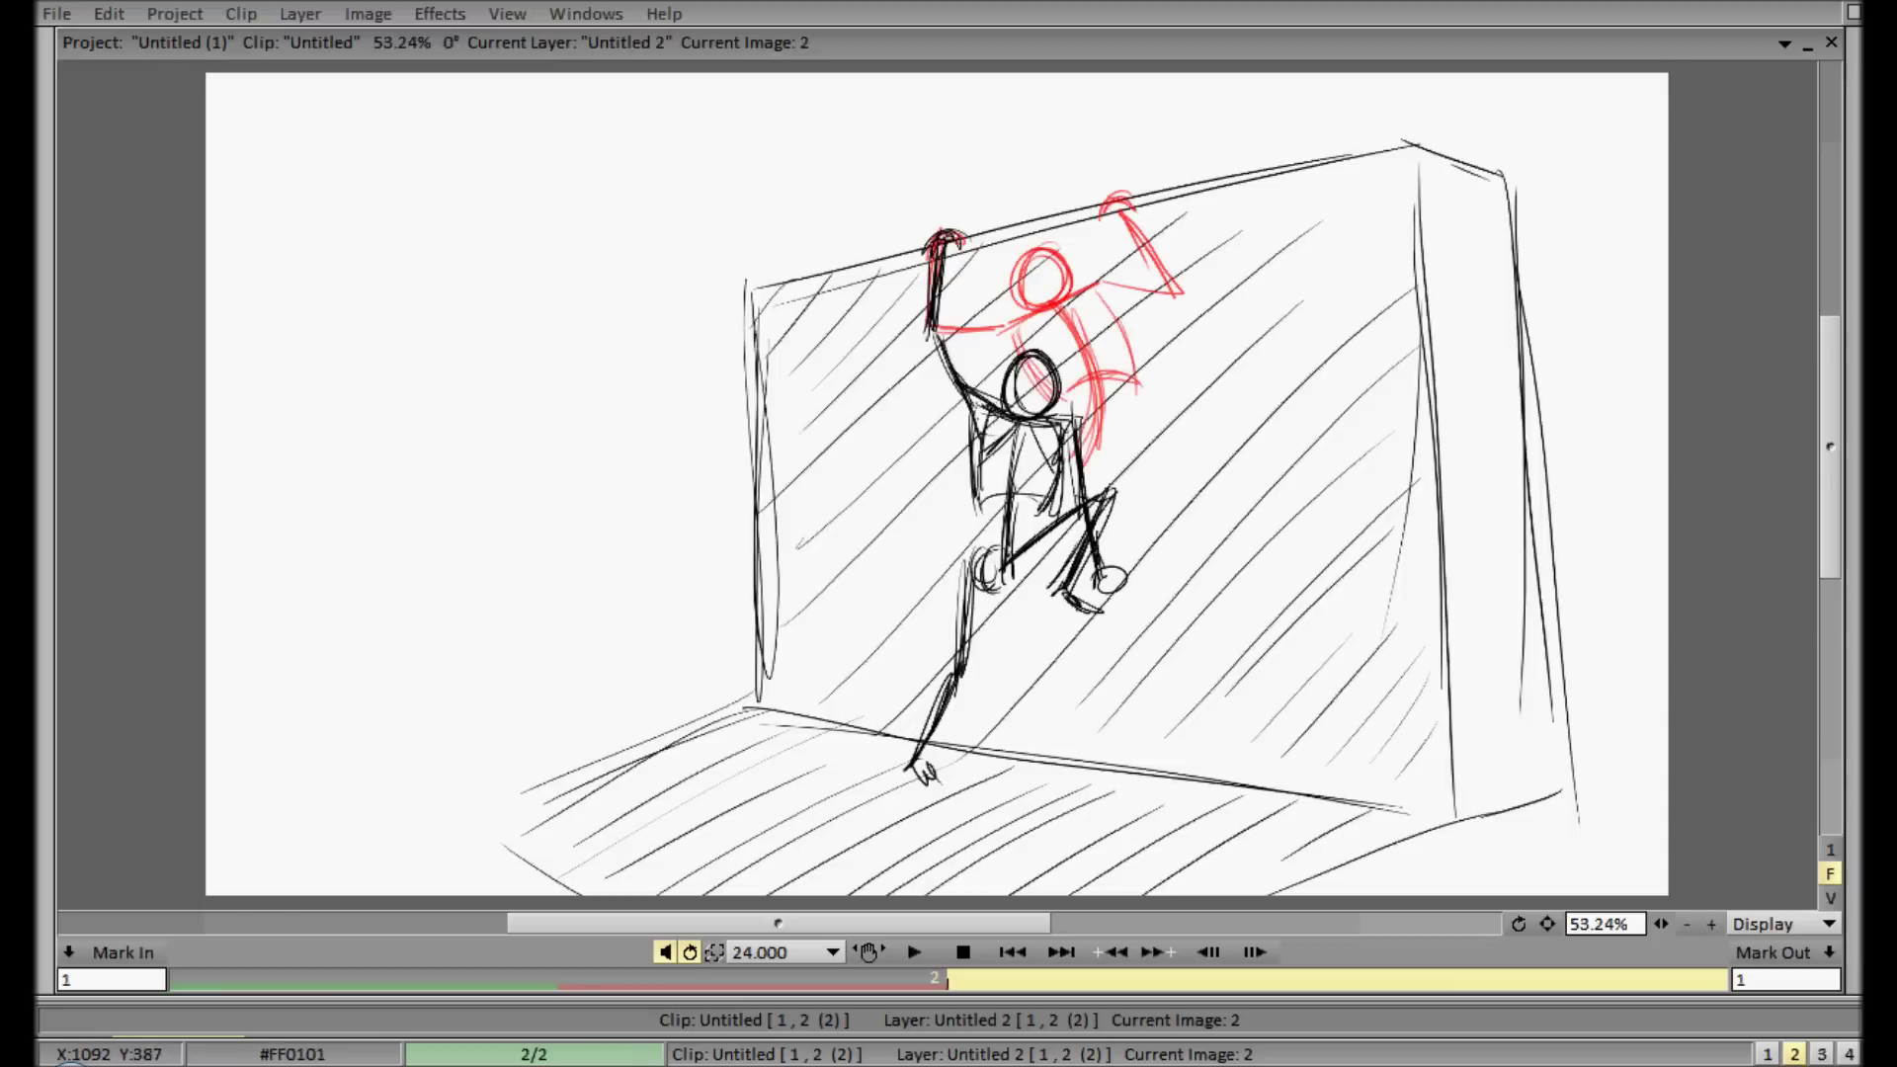
- Draw the red figure's hip line and its bent leg, keeping the foot on the black figure's braced foot
mouse_move(1065, 452)
left_mouse_down()
mouse_move(1041, 482)
mouse_move(1116, 455)
left_mouse_up()
left_click_drag(1067, 591, 1107, 605)
mouse_move(1116, 451)
left_mouse_down()
mouse_move(1195, 413)
mouse_move(1210, 439)
left_mouse_up()
mouse_move(1209, 442)
left_mouse_down()
mouse_move(1132, 445)
mouse_move(1100, 561)
mouse_move(1202, 465)
left_mouse_up()
mouse_move(1108, 445)
left_mouse_down()
mouse_move(1137, 470)
mouse_move(1082, 583)
left_mouse_up()
left_click_drag(1172, 500, 1073, 588)
left_click_drag(1130, 447, 1170, 488)
left_click_drag(1127, 449, 1171, 485)
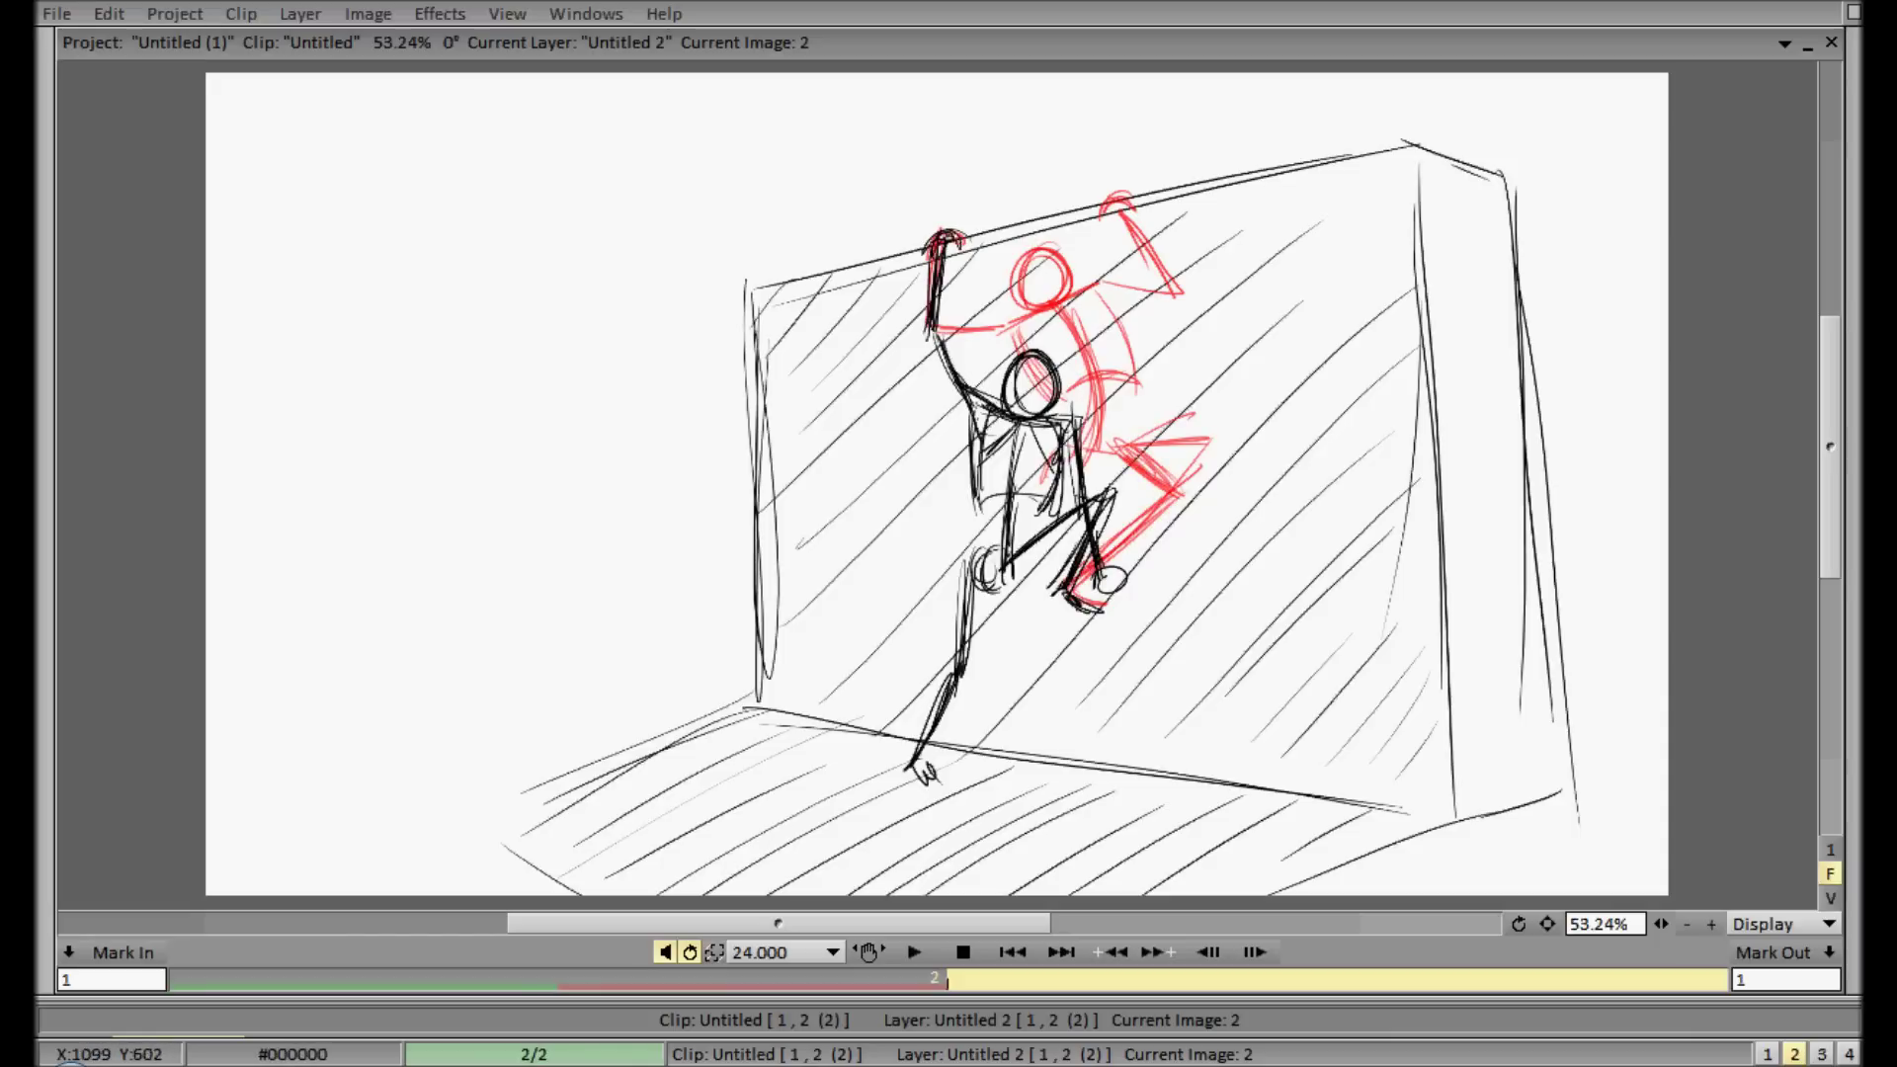
- Draw the red figure's trailing leg stretched down along the wall with its foot
mouse_move(1041, 487)
left_mouse_down()
mouse_move(938, 665)
mouse_move(959, 711)
left_mouse_up()
left_click_drag(939, 666, 1007, 569)
mouse_move(1042, 474)
left_mouse_down()
mouse_move(1007, 558)
mouse_move(1019, 549)
left_mouse_up()
left_click_drag(991, 590, 937, 660)
left_click_drag(1038, 499, 1028, 537)
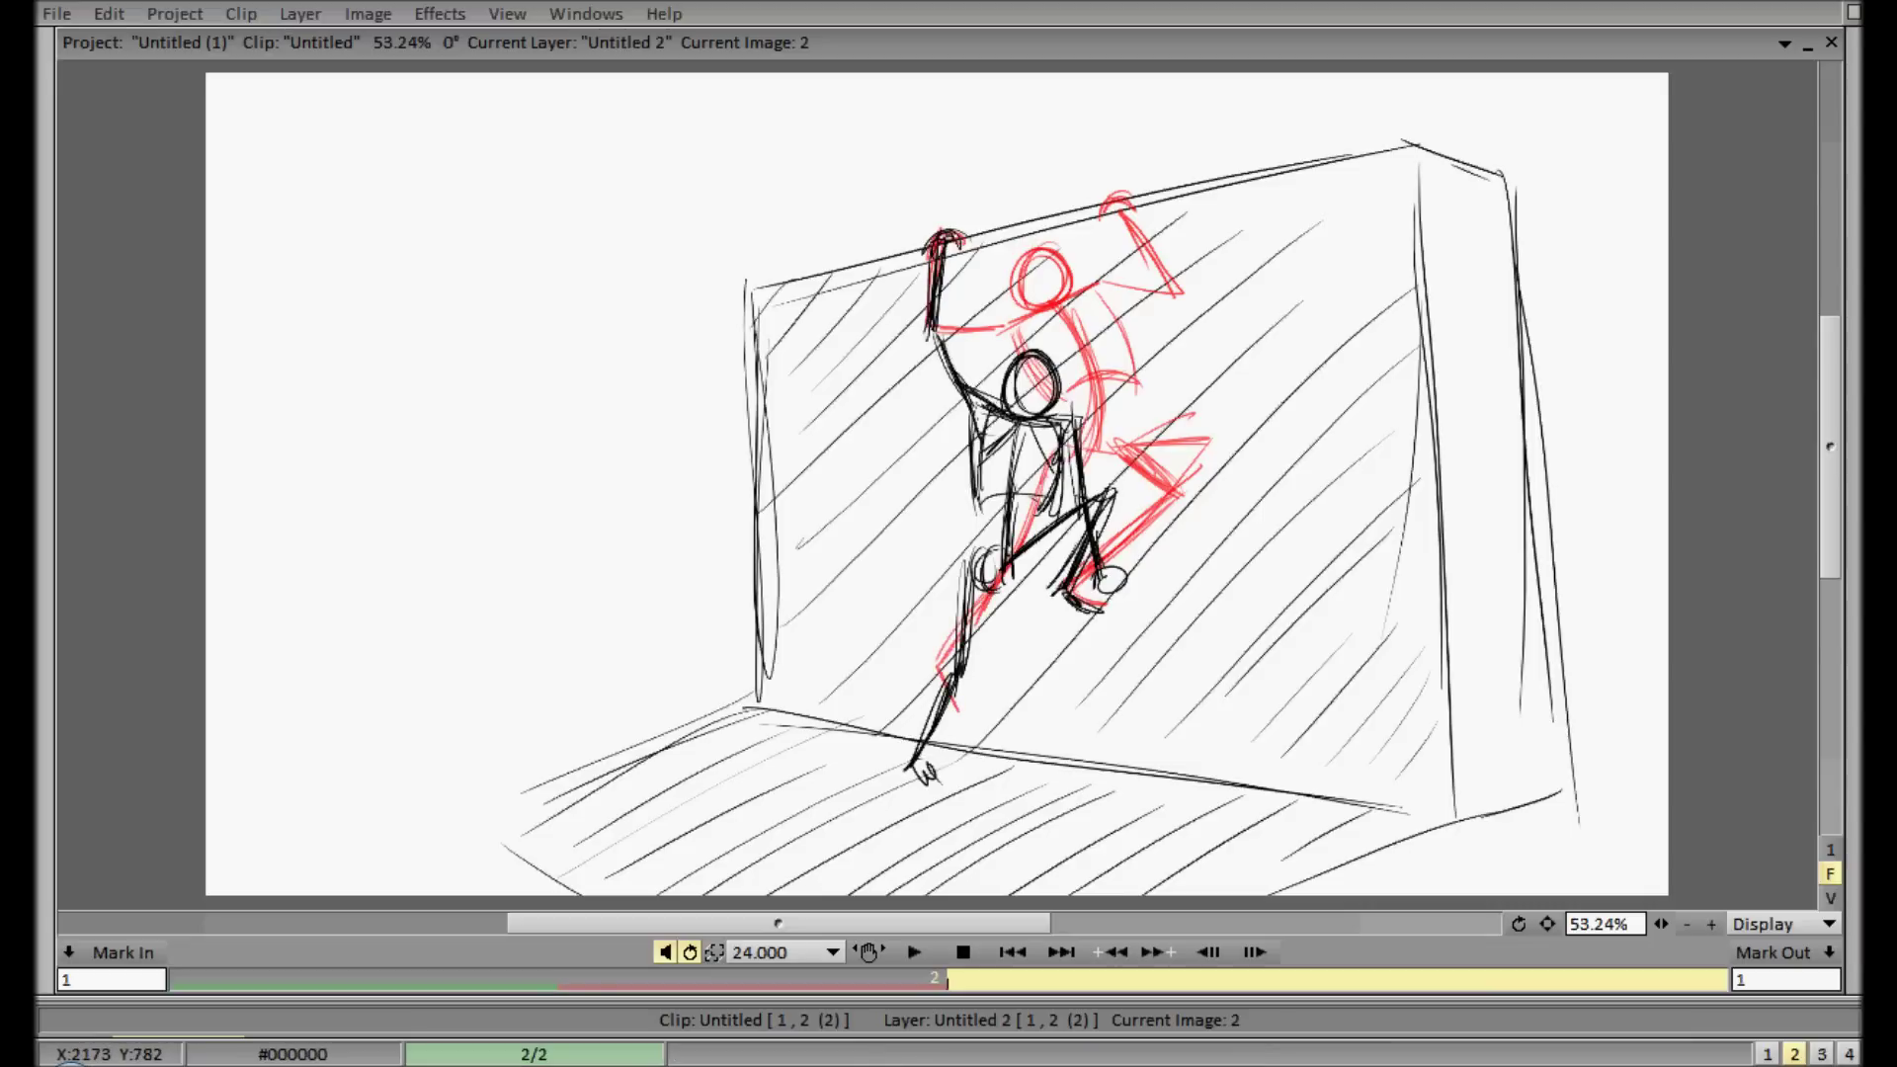
- Remove the black lines from image 2 and set the brush's drawing mode to Color
mouse_move(1860, 668)
left_click(1747, 769)
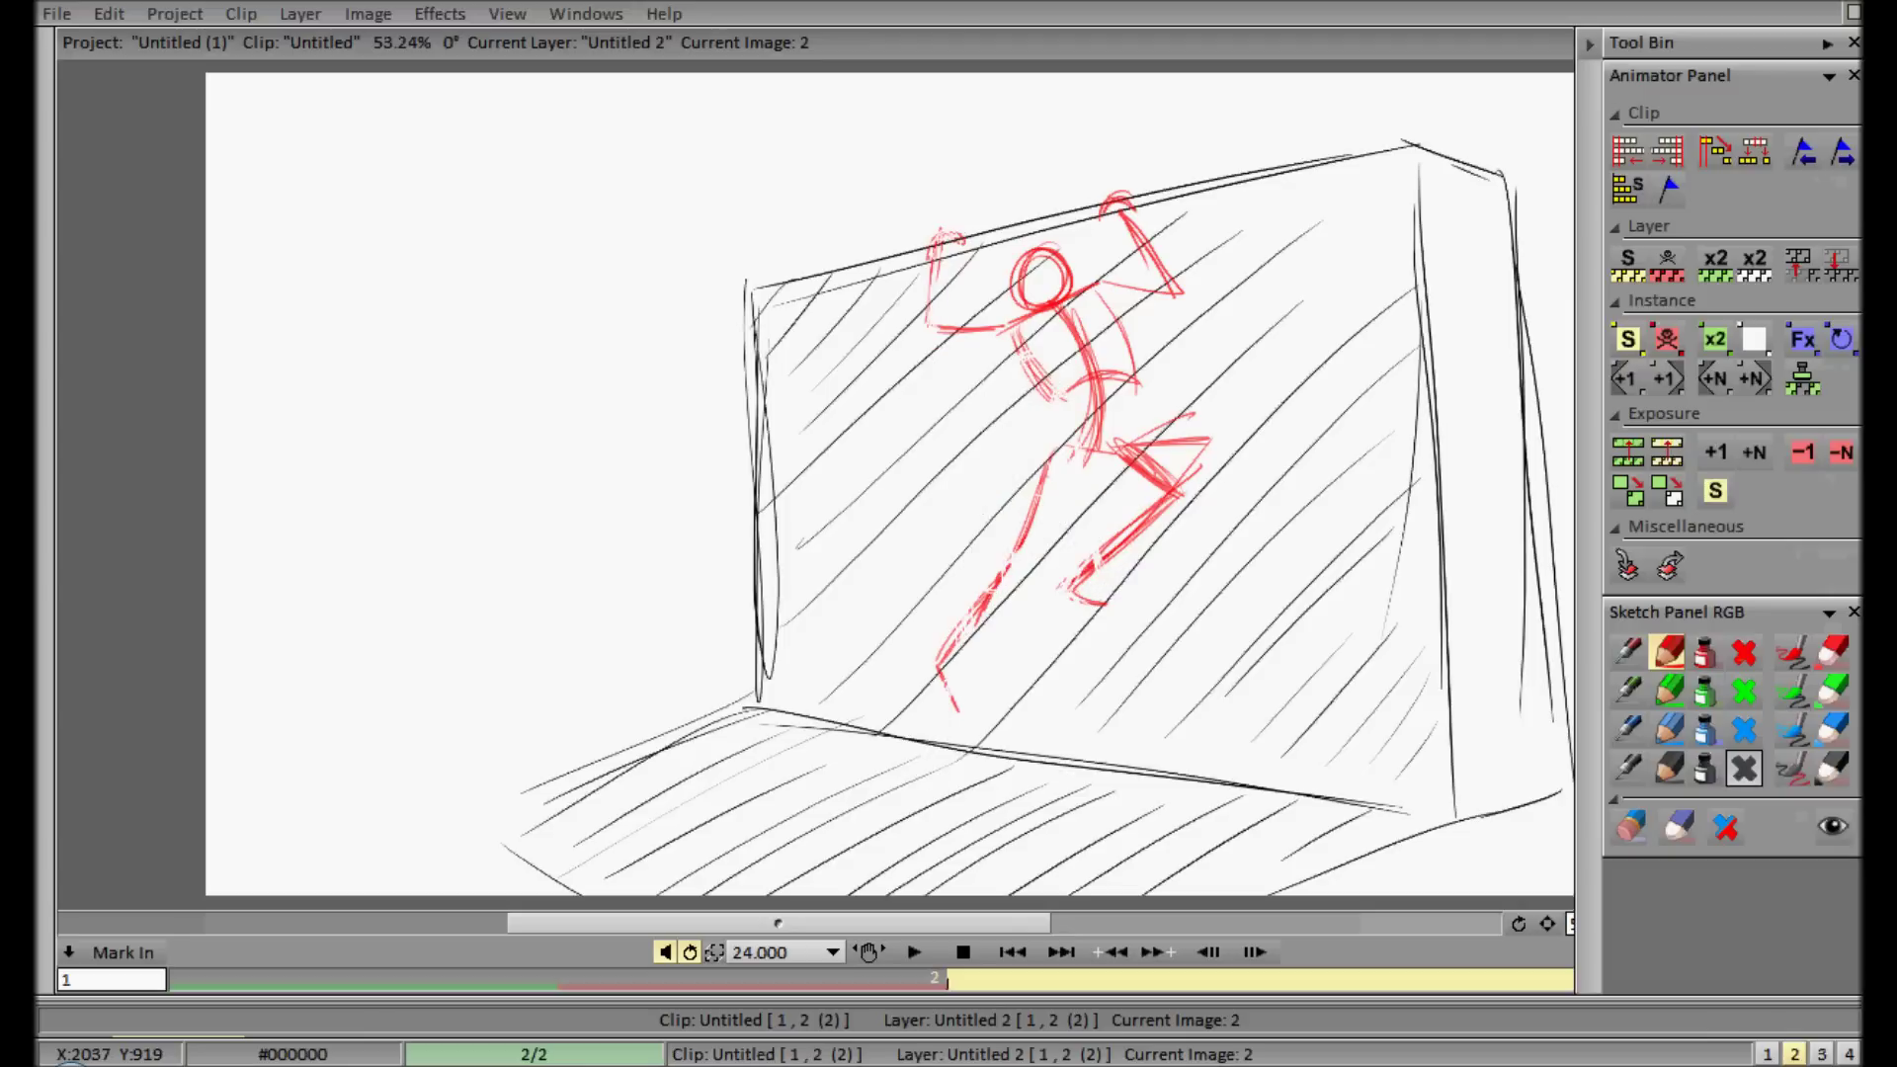
left_click_drag(1025, 348, 1041, 388)
mouse_move(47, 197)
left_click(248, 331)
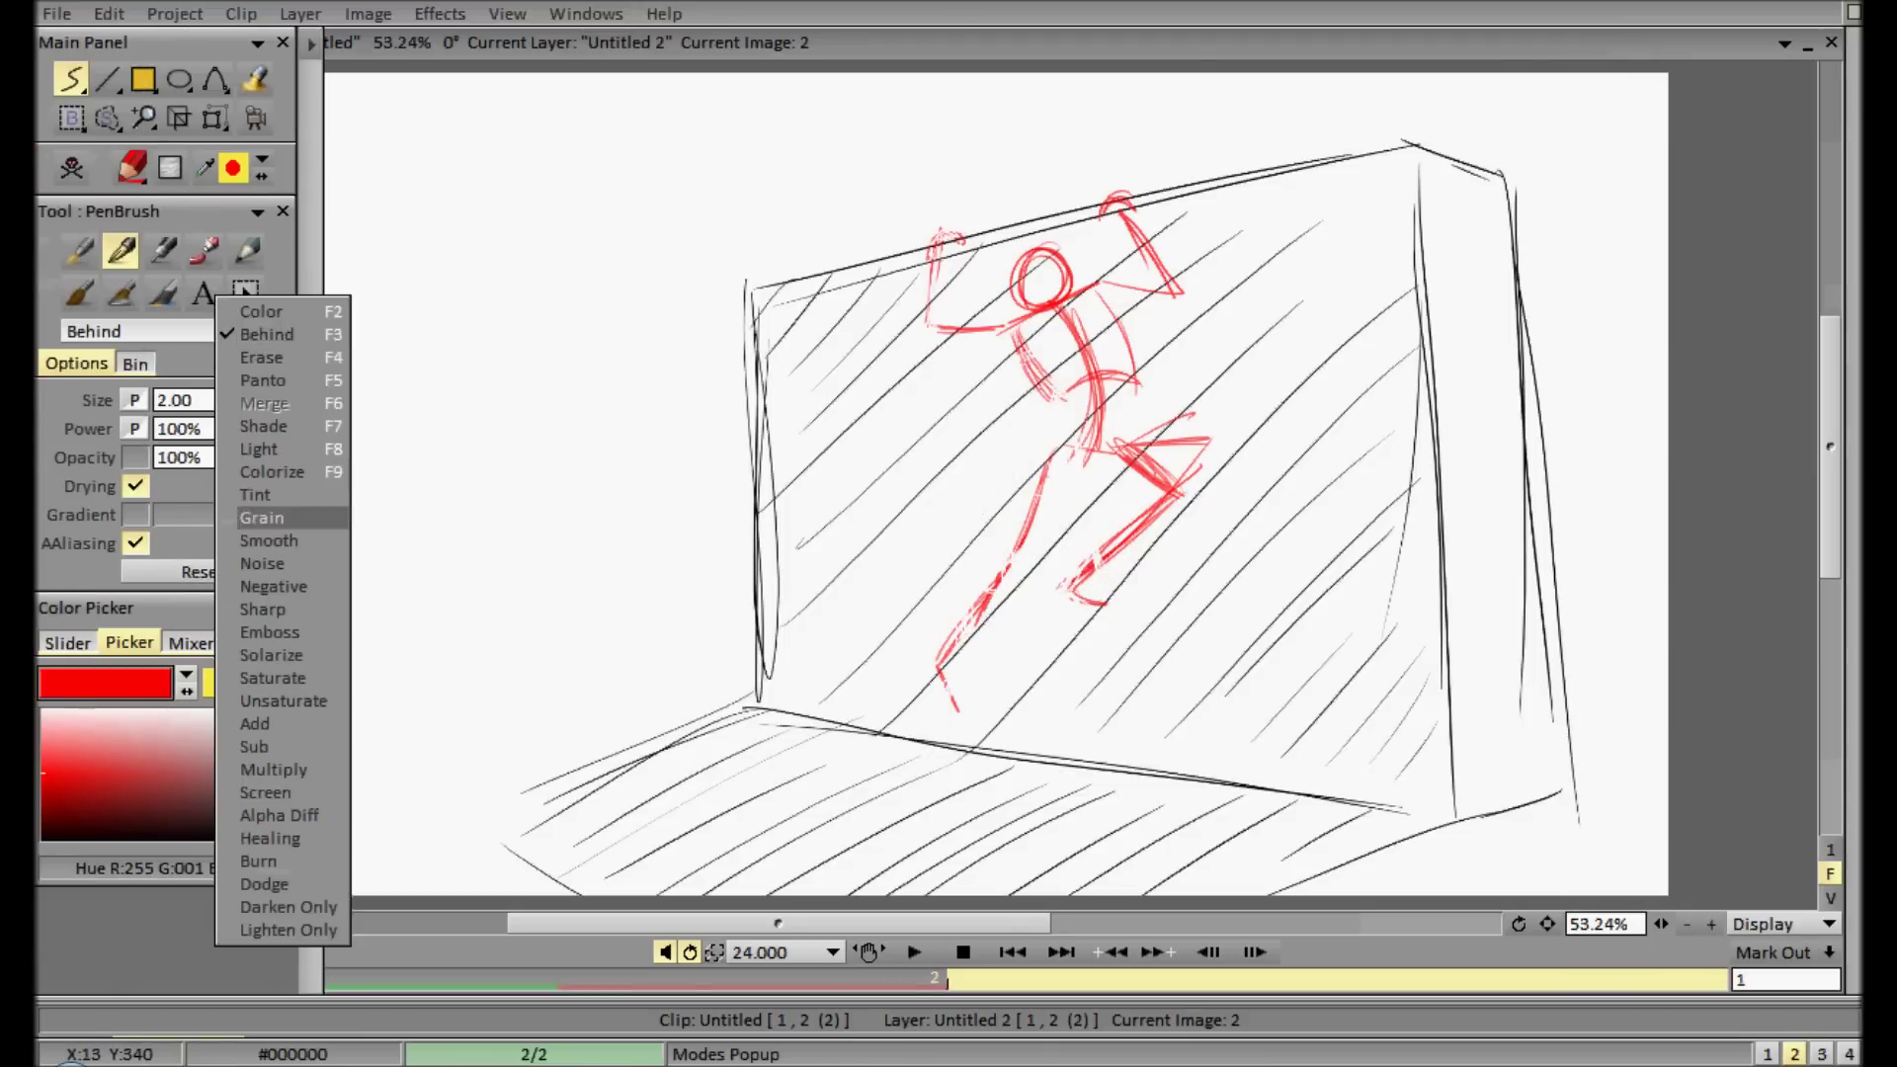
left_click(311, 313)
key("Tab")
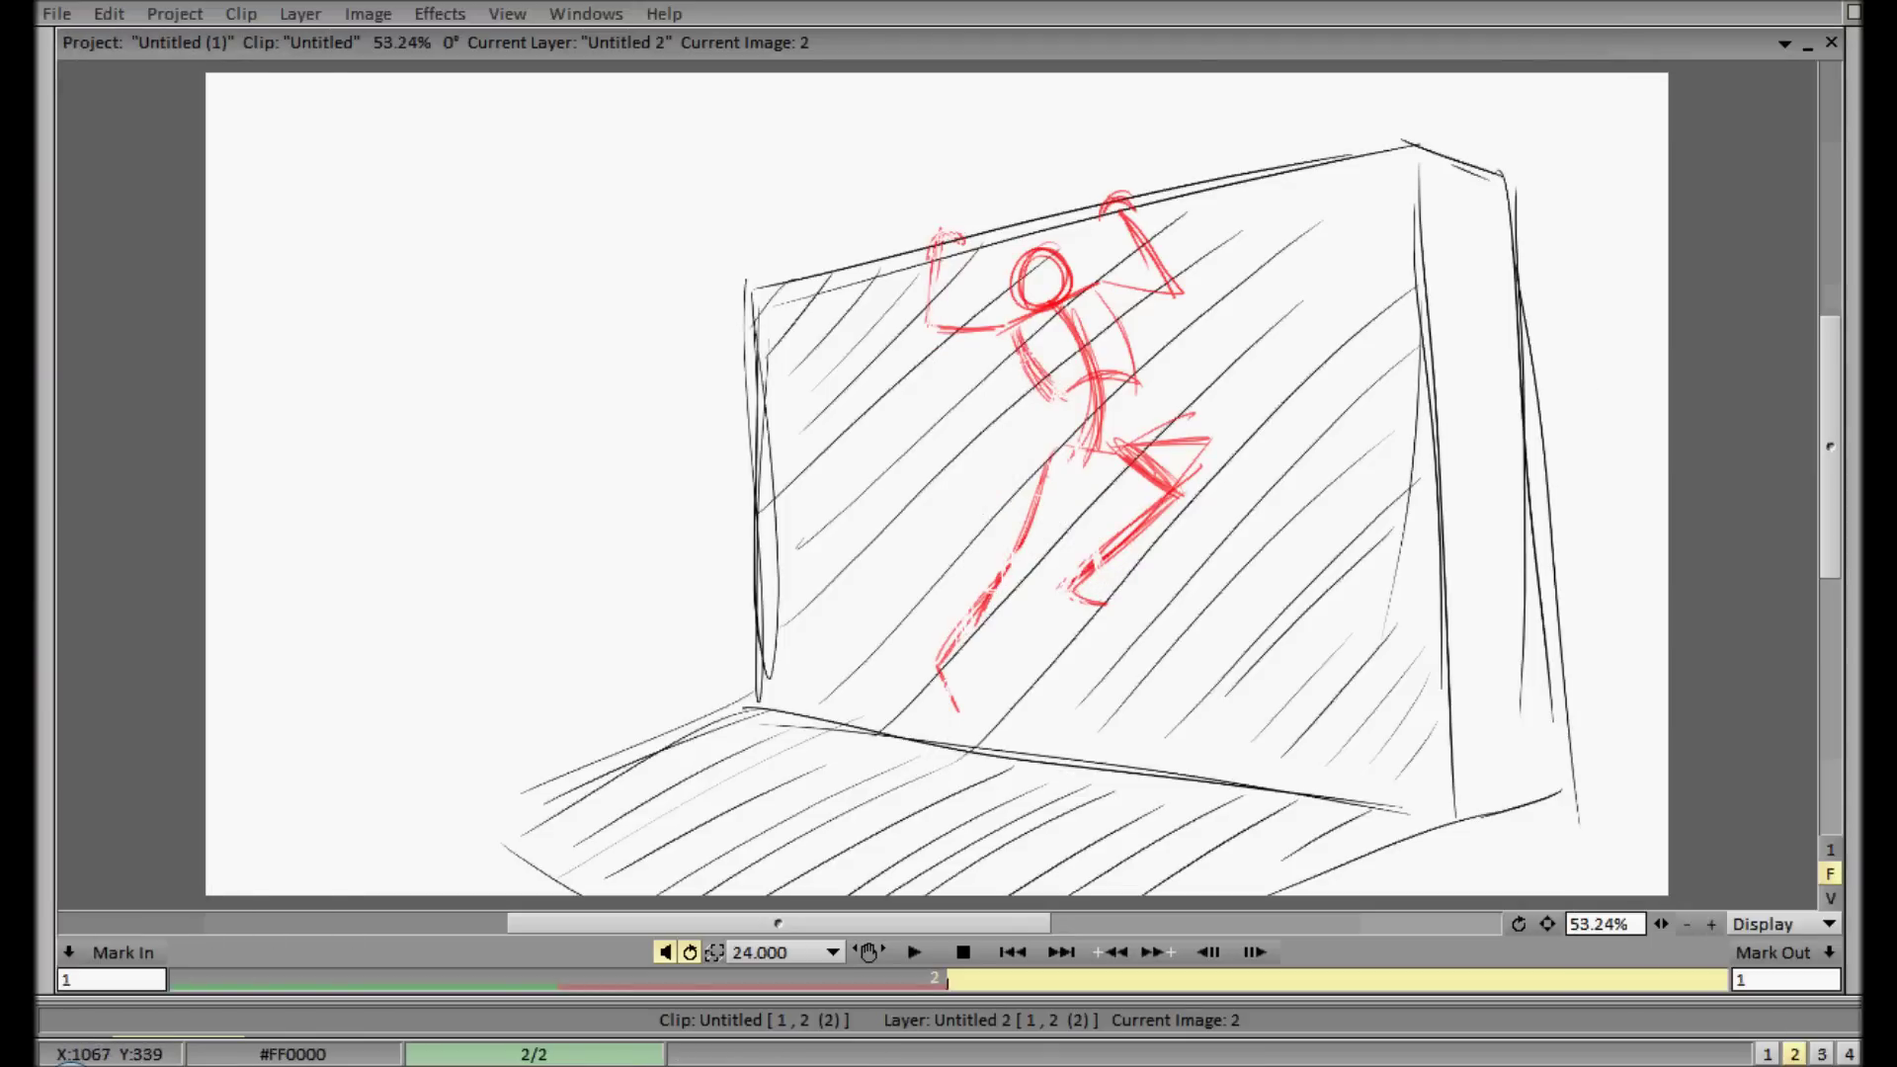
- Strengthen the red figure's arms, head and legs with extra strokes and complete the hip line
left_click_drag(933, 247, 940, 329)
left_click_drag(938, 271, 937, 332)
mouse_move(1064, 273)
left_mouse_down()
mouse_move(1036, 306)
mouse_move(1059, 265)
left_mouse_up()
left_click_drag(1088, 285, 1174, 293)
left_click_drag(1114, 290, 1172, 295)
left_click_drag(1113, 208, 1167, 287)
left_click_drag(1131, 229, 1176, 290)
mouse_move(1045, 466)
left_mouse_down()
mouse_move(944, 652)
mouse_move(957, 706)
left_mouse_up()
left_click_drag(1162, 516, 1072, 587)
mouse_move(1117, 455)
left_mouse_down()
mouse_move(1177, 496)
mouse_move(1046, 464)
left_mouse_up()
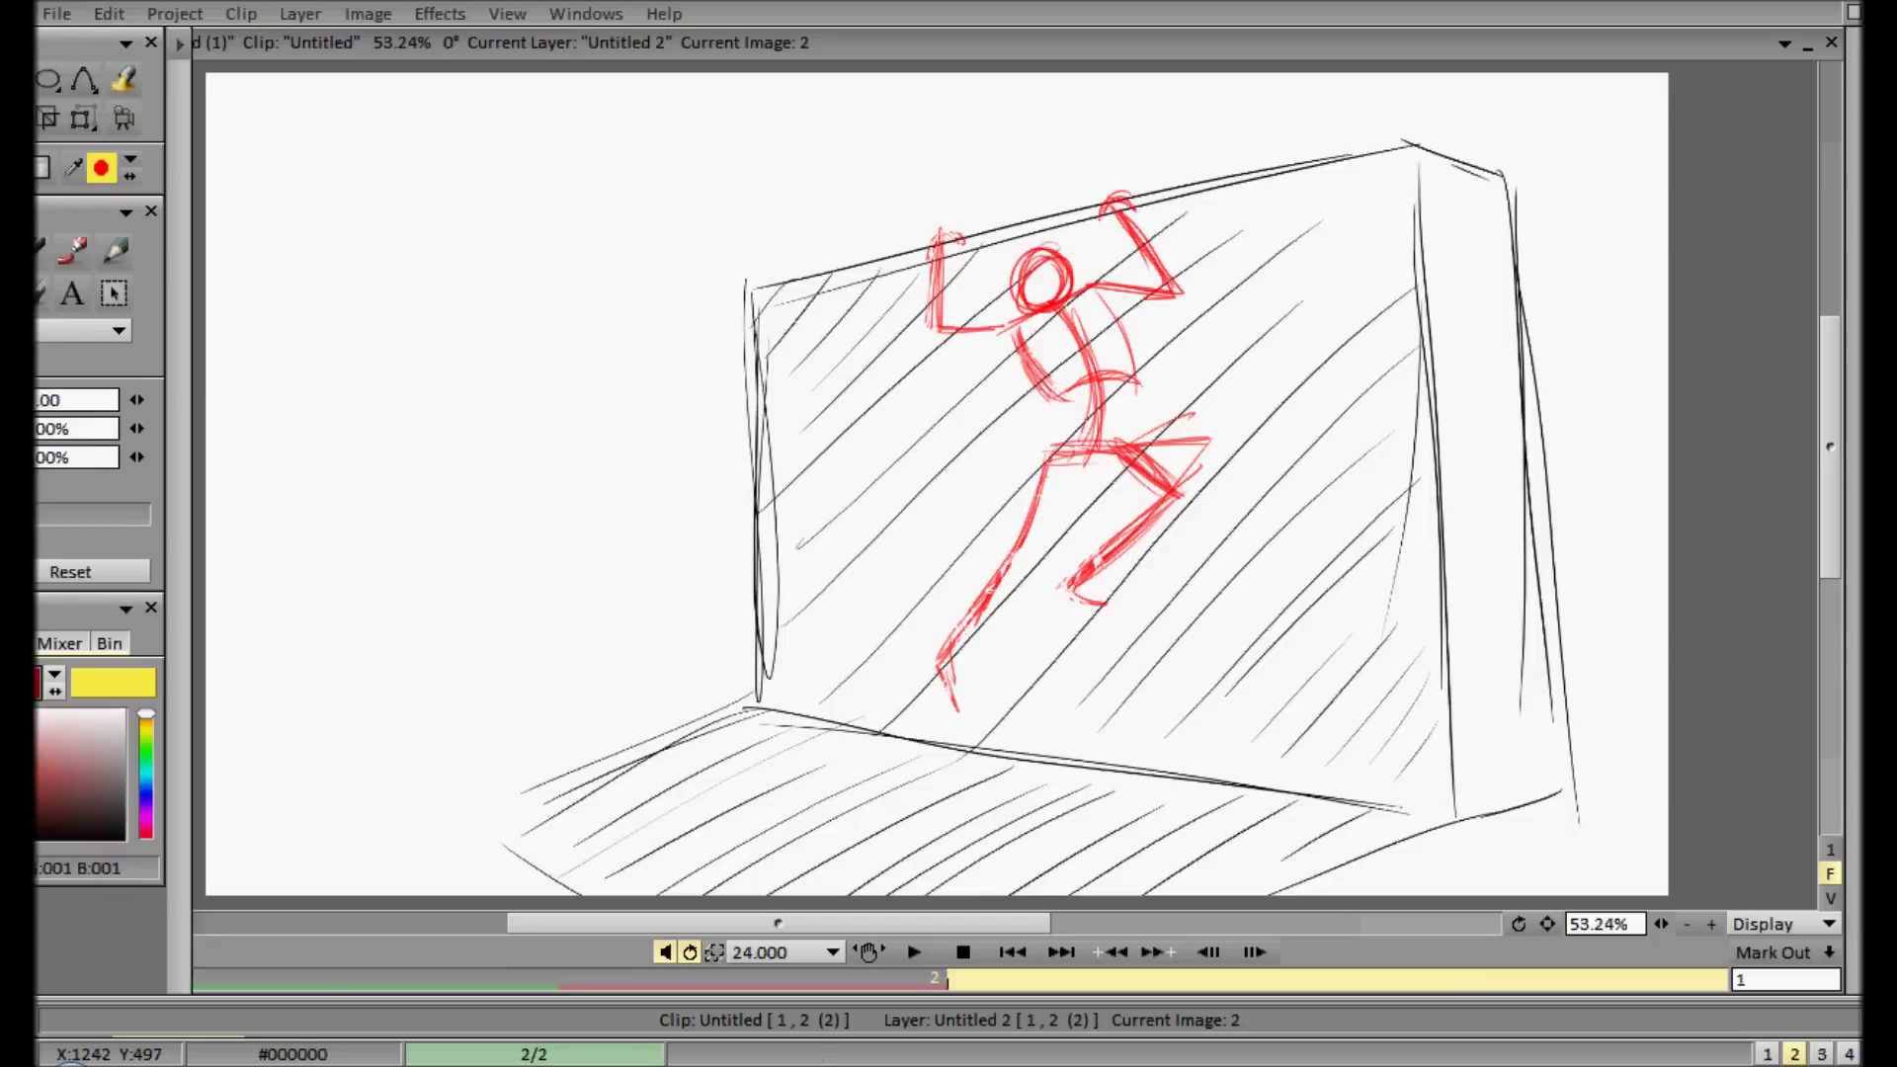
- Erase the stray red lines beside the bent knee and the surplus strokes inside the head
left_click(74, 77)
left_click(192, 181)
left_click(254, 246)
left_click(294, 299)
key("Tab")
mouse_move(1156, 494)
left_mouse_down()
mouse_move(1259, 395)
mouse_move(1175, 474)
mouse_move(1251, 464)
left_mouse_up()
left_click_drag(1126, 433, 1238, 454)
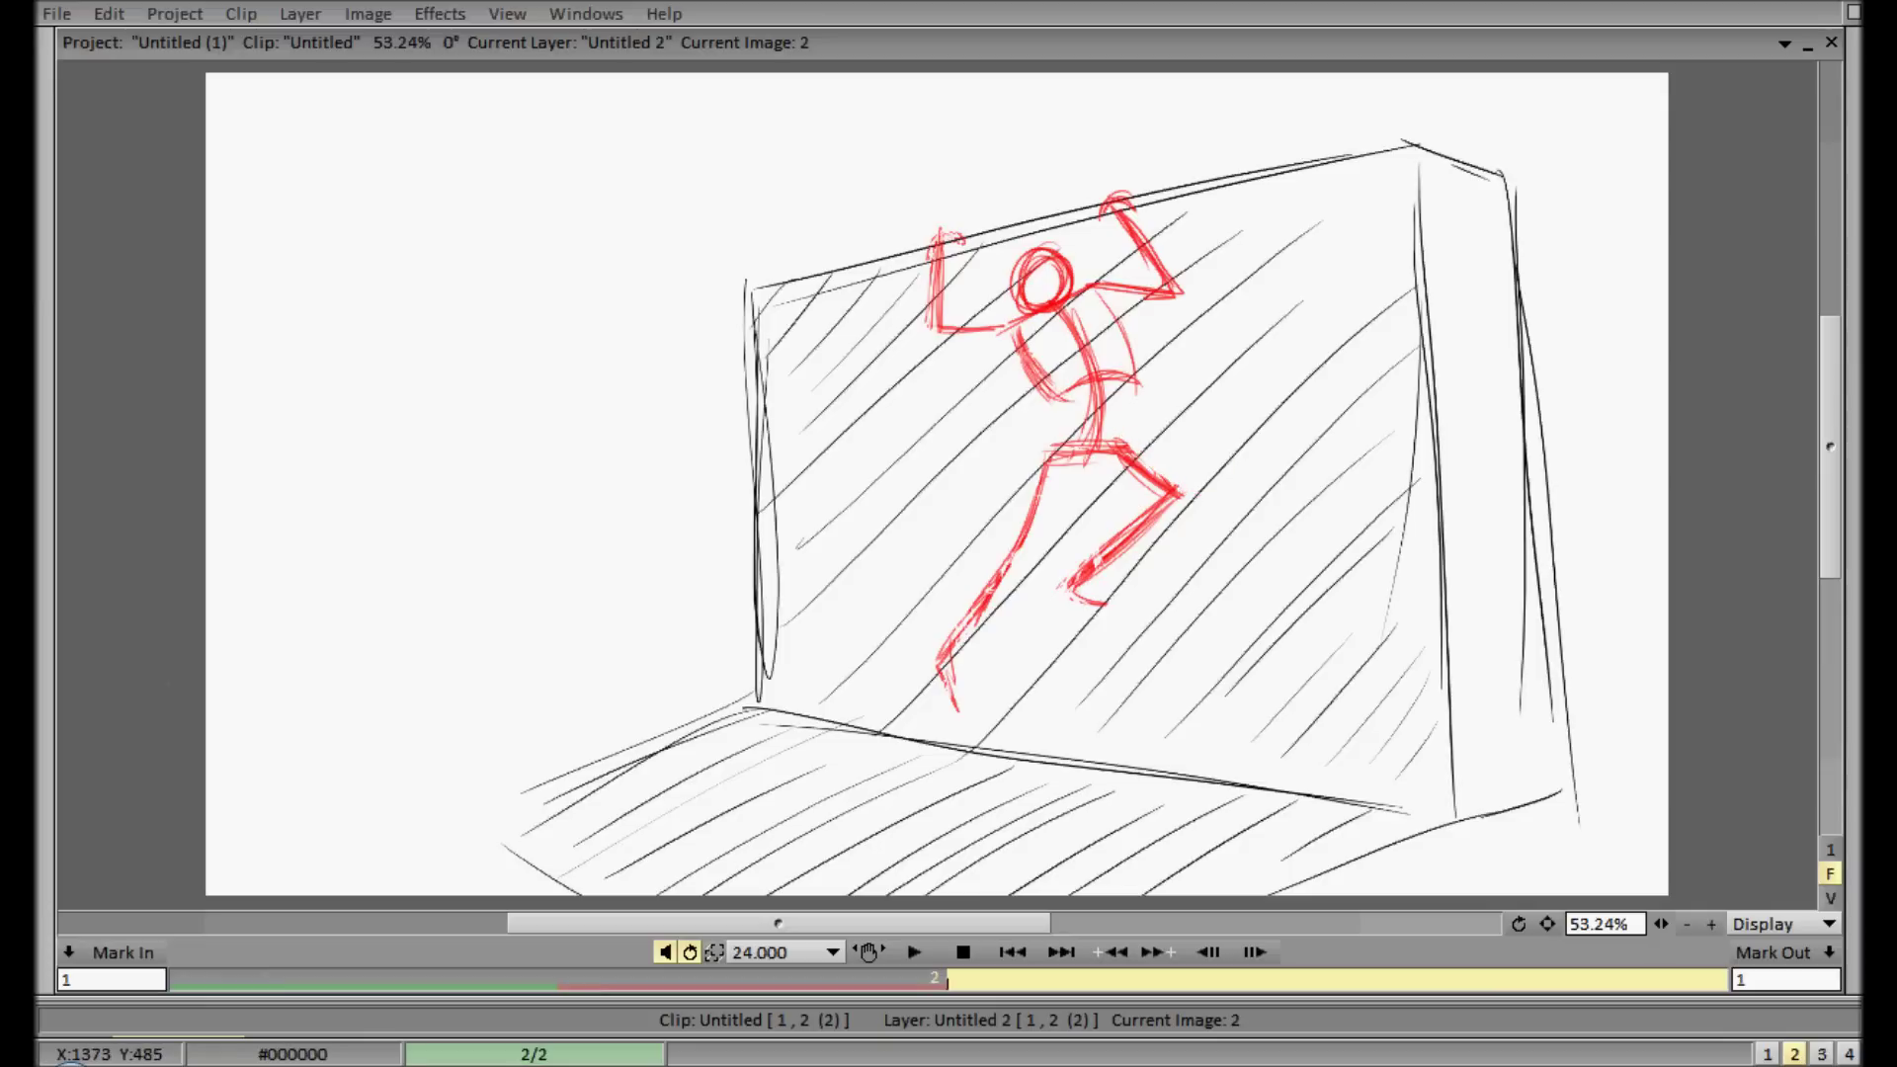
left_click_drag(1065, 259, 1018, 309)
- Go to image 3 and draw the third pose's arms, head, shoulder line and braced foot with the Blue Pencil
left_click(869, 952)
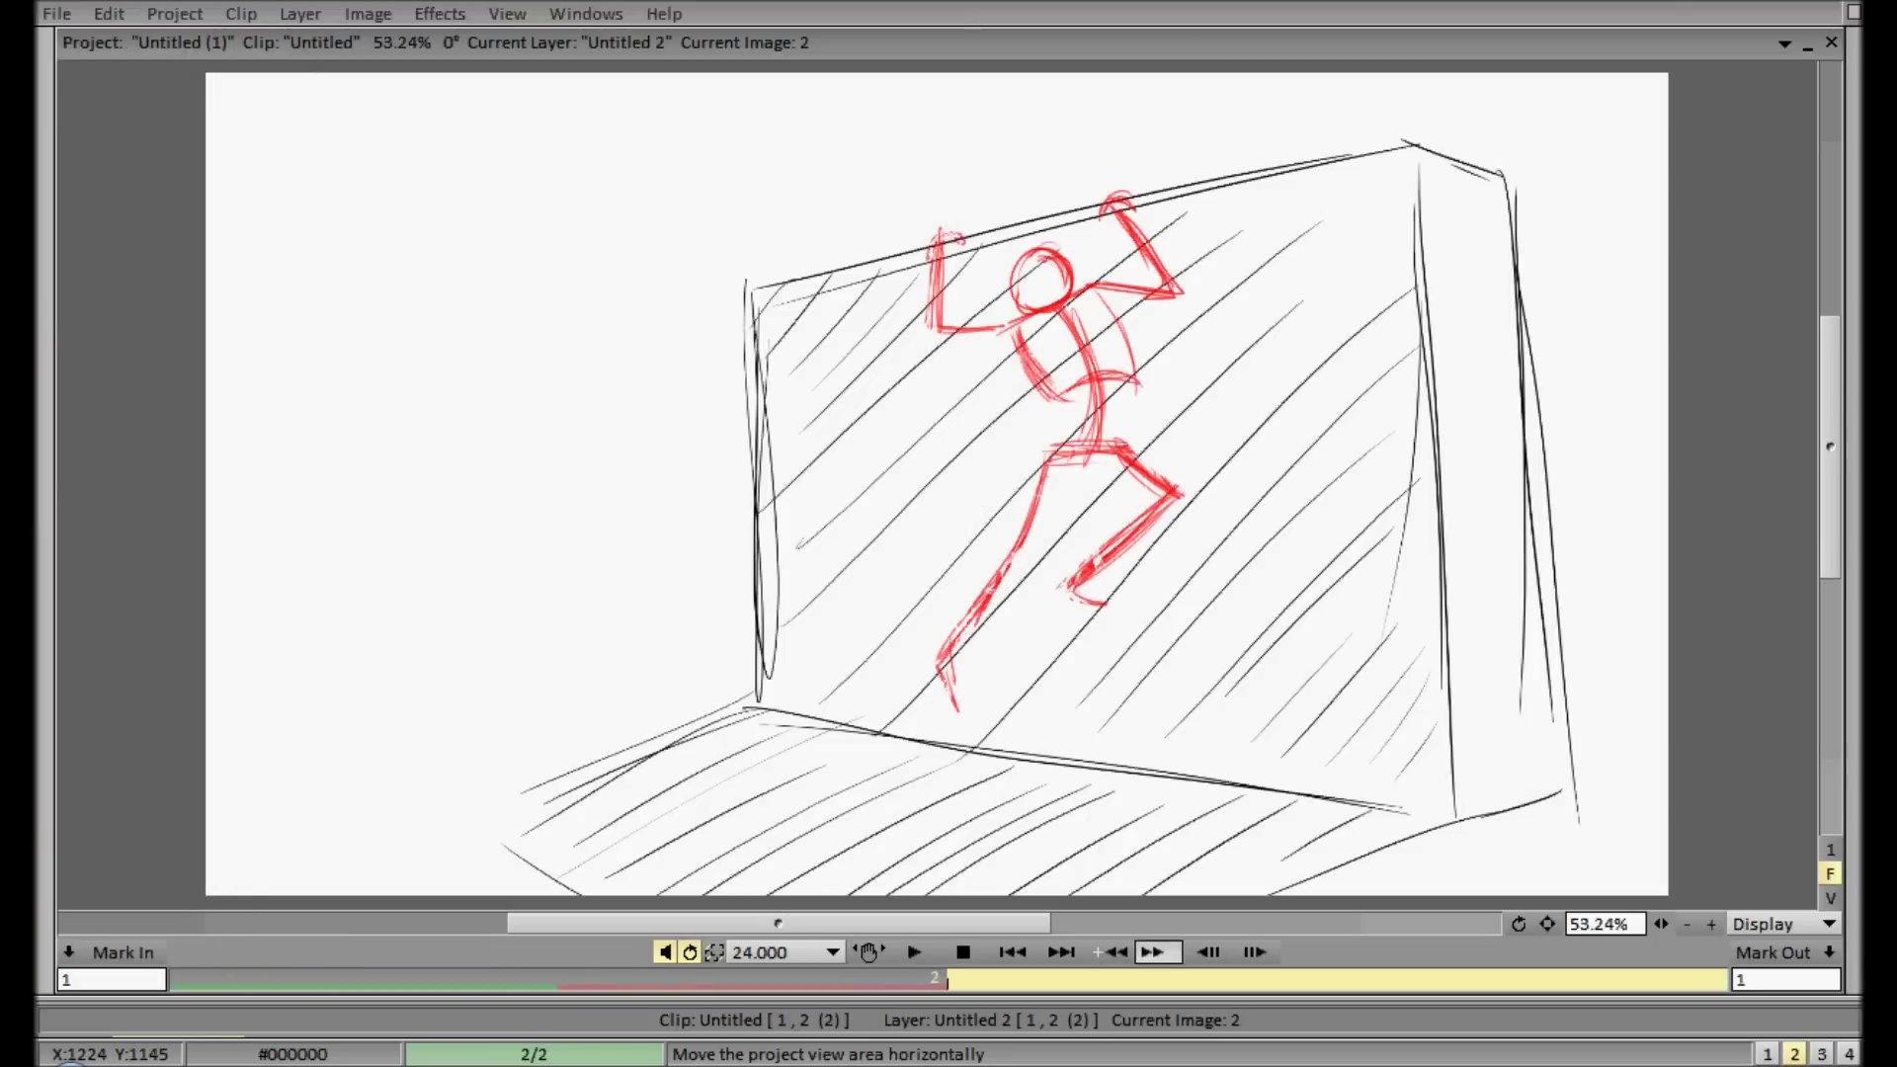
left_click(1156, 953)
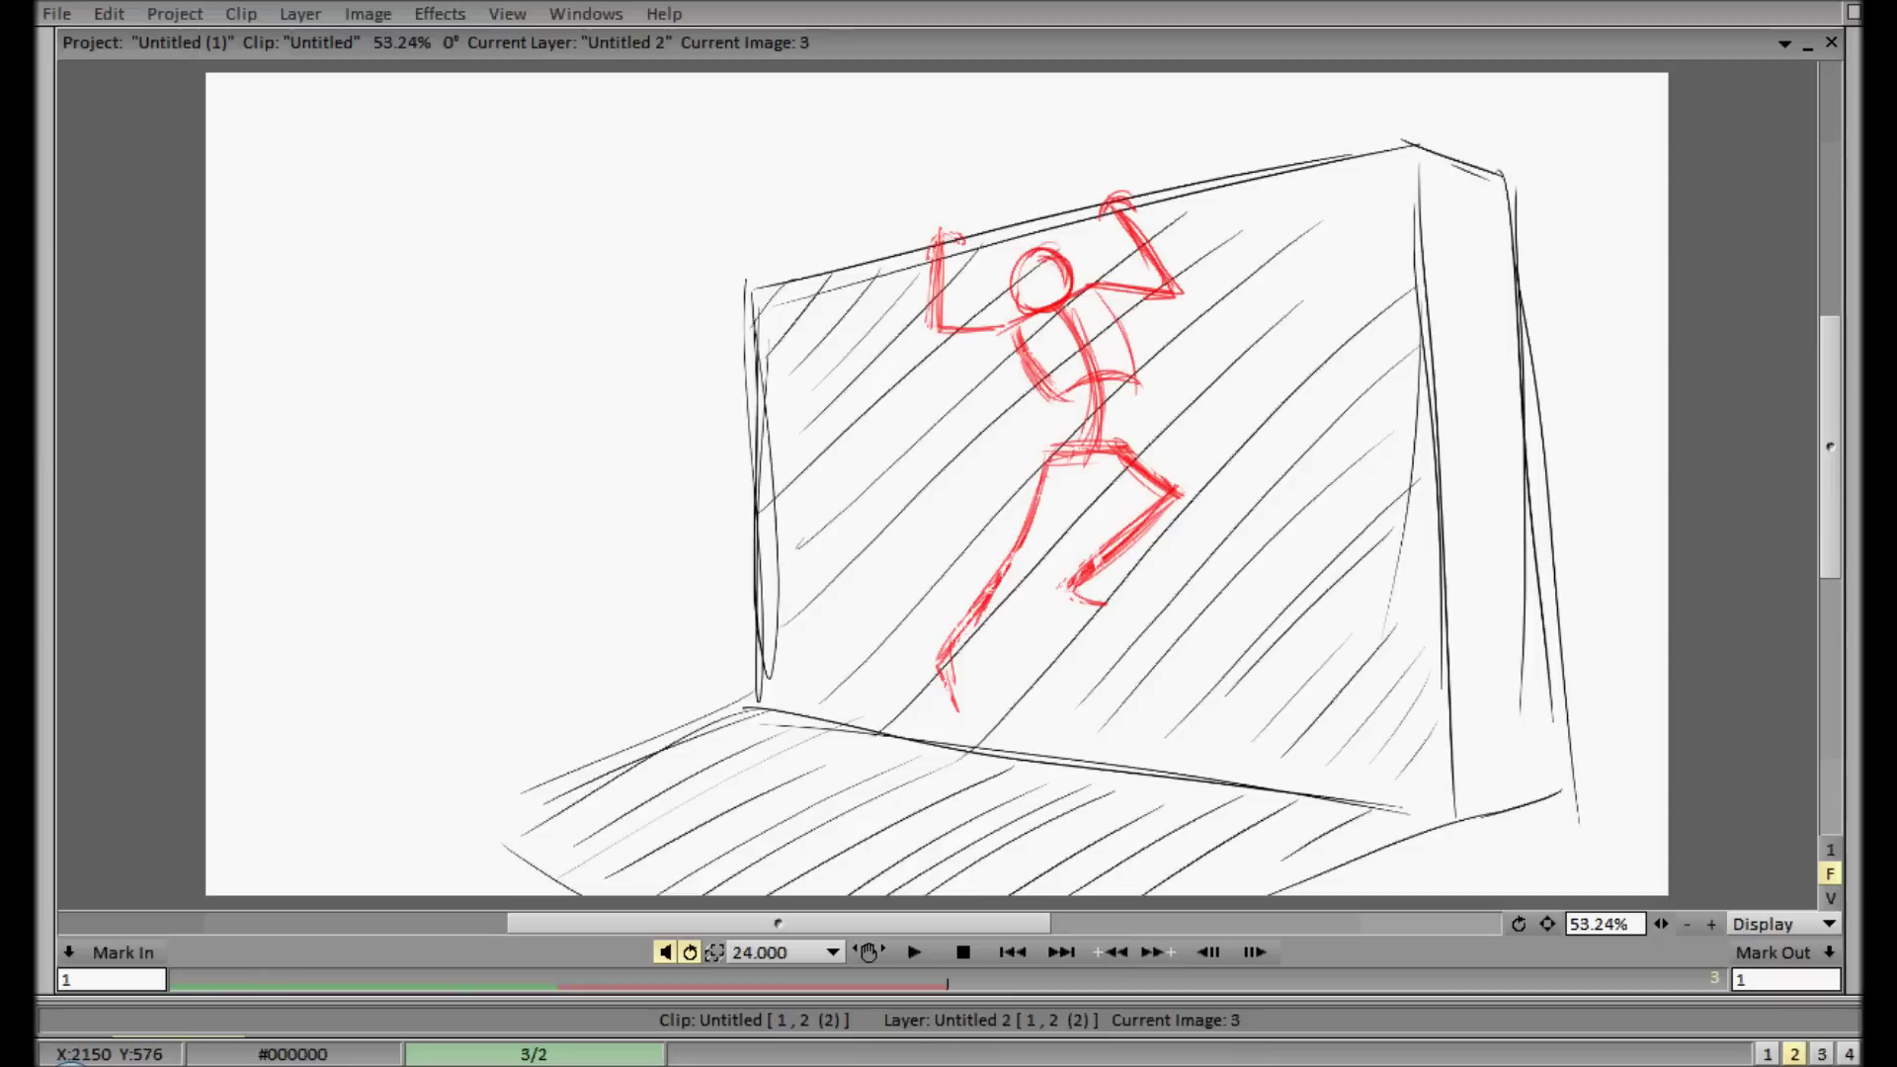
mouse_move(1857, 471)
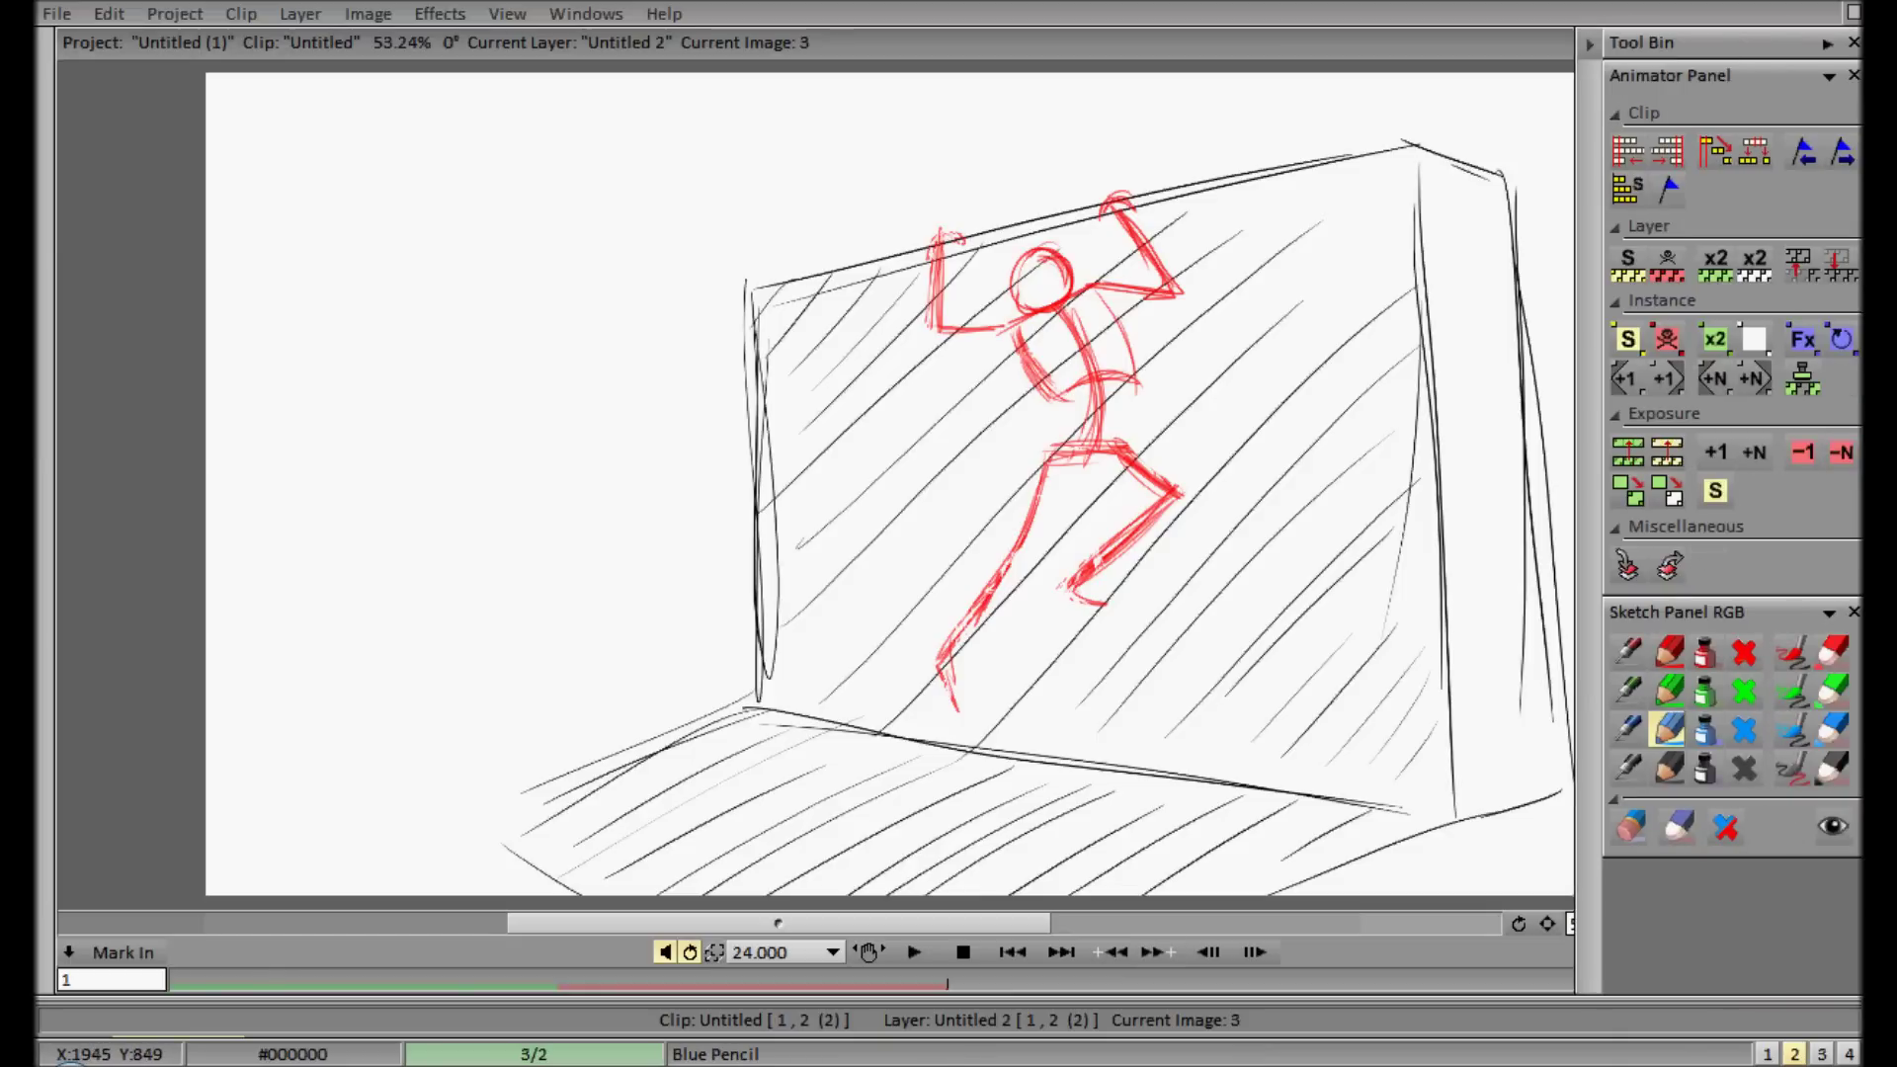
left_click(1671, 728)
mouse_move(930, 248)
left_mouse_down()
mouse_move(951, 243)
mouse_move(889, 310)
mouse_move(992, 239)
mouse_move(897, 301)
left_mouse_up()
mouse_move(988, 235)
left_mouse_down()
mouse_move(1075, 212)
mouse_move(1027, 180)
mouse_move(1112, 229)
mouse_move(1185, 240)
mouse_move(1106, 193)
left_mouse_up()
left_click_drag(1072, 583, 1121, 597)
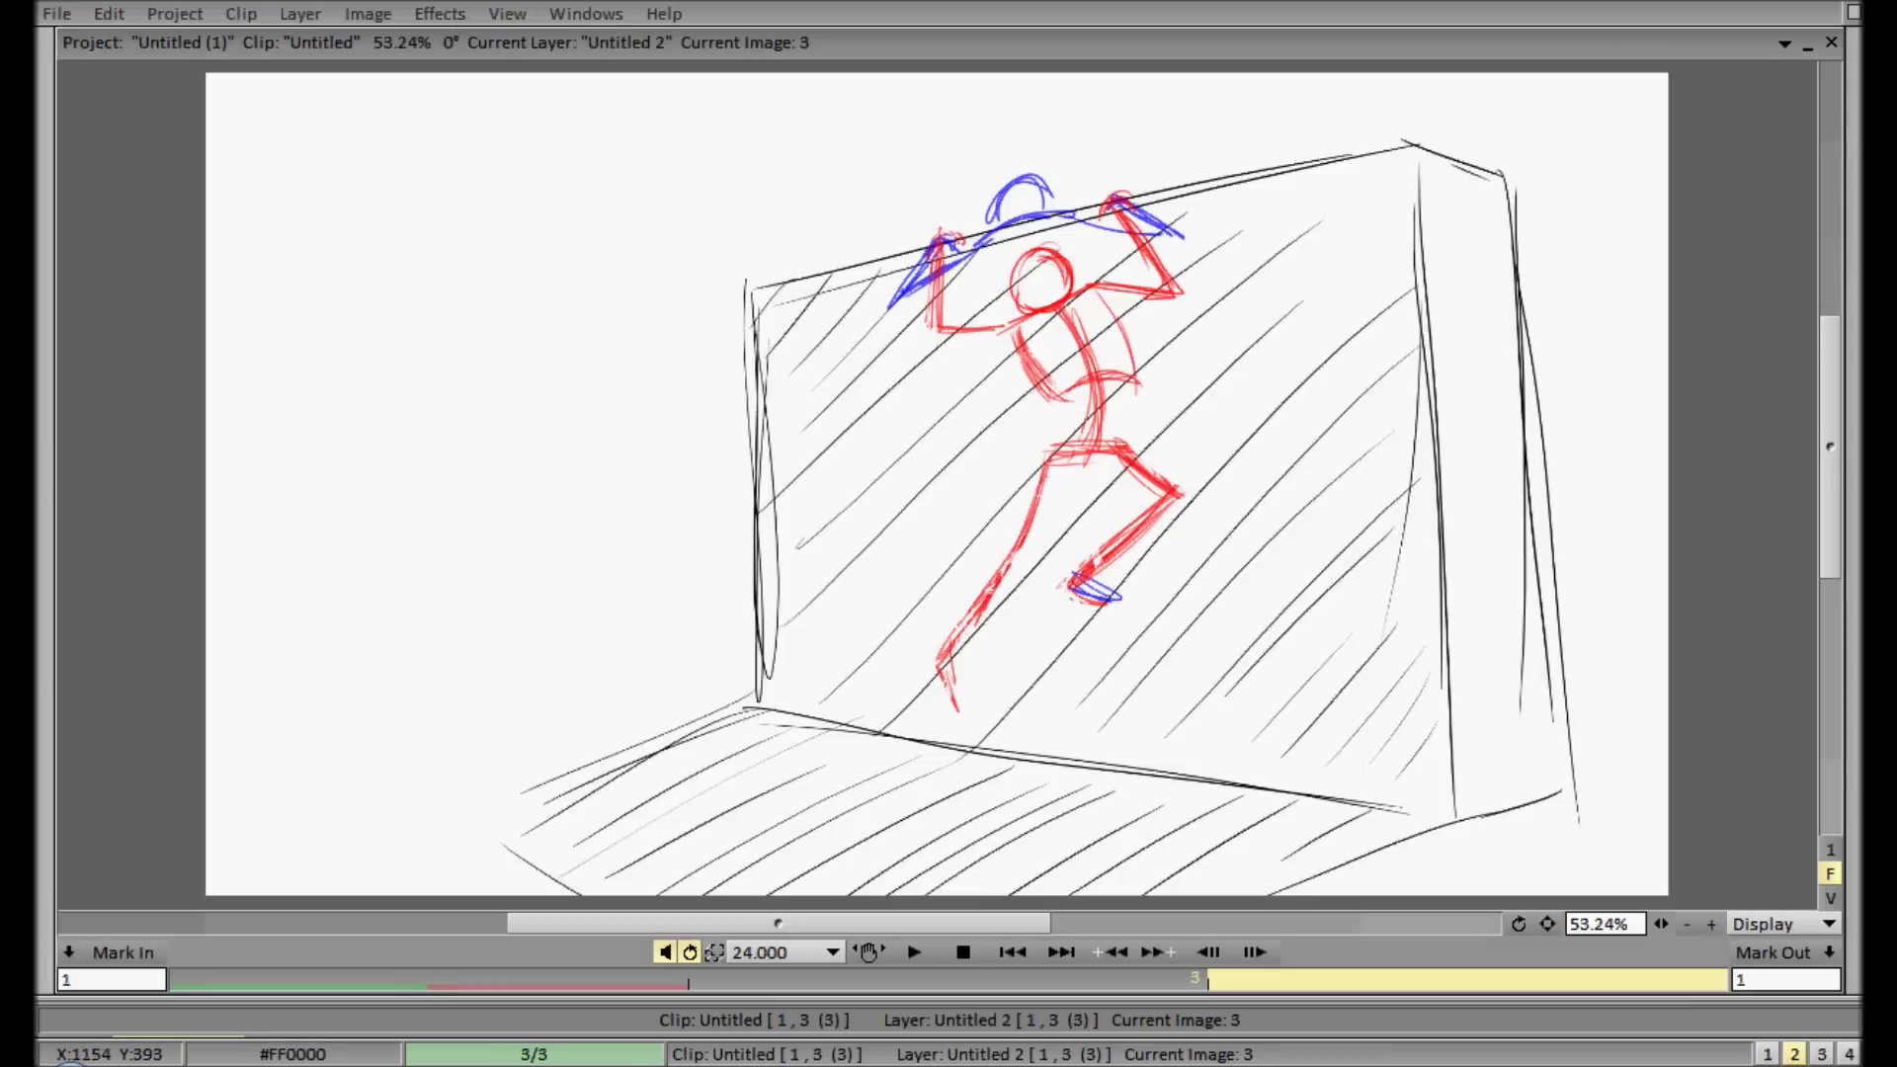
- Sketch the blue figure's ribcage and spine below the shoulder line, over the red head and chest
left_click_drag(986, 247, 1009, 337)
mouse_move(1075, 214)
left_mouse_down()
mouse_move(1106, 312)
mouse_move(1100, 392)
mouse_move(1022, 237)
mouse_move(1076, 341)
mouse_move(1020, 237)
mouse_move(1009, 336)
left_mouse_up()
left_click_drag(981, 251, 1002, 326)
mouse_move(997, 237)
left_mouse_down()
mouse_move(899, 299)
mouse_move(995, 262)
mouse_move(1010, 218)
mouse_move(1094, 226)
mouse_move(992, 292)
left_mouse_up()
left_click_drag(1018, 233, 994, 295)
left_click_drag(1082, 222, 1045, 266)
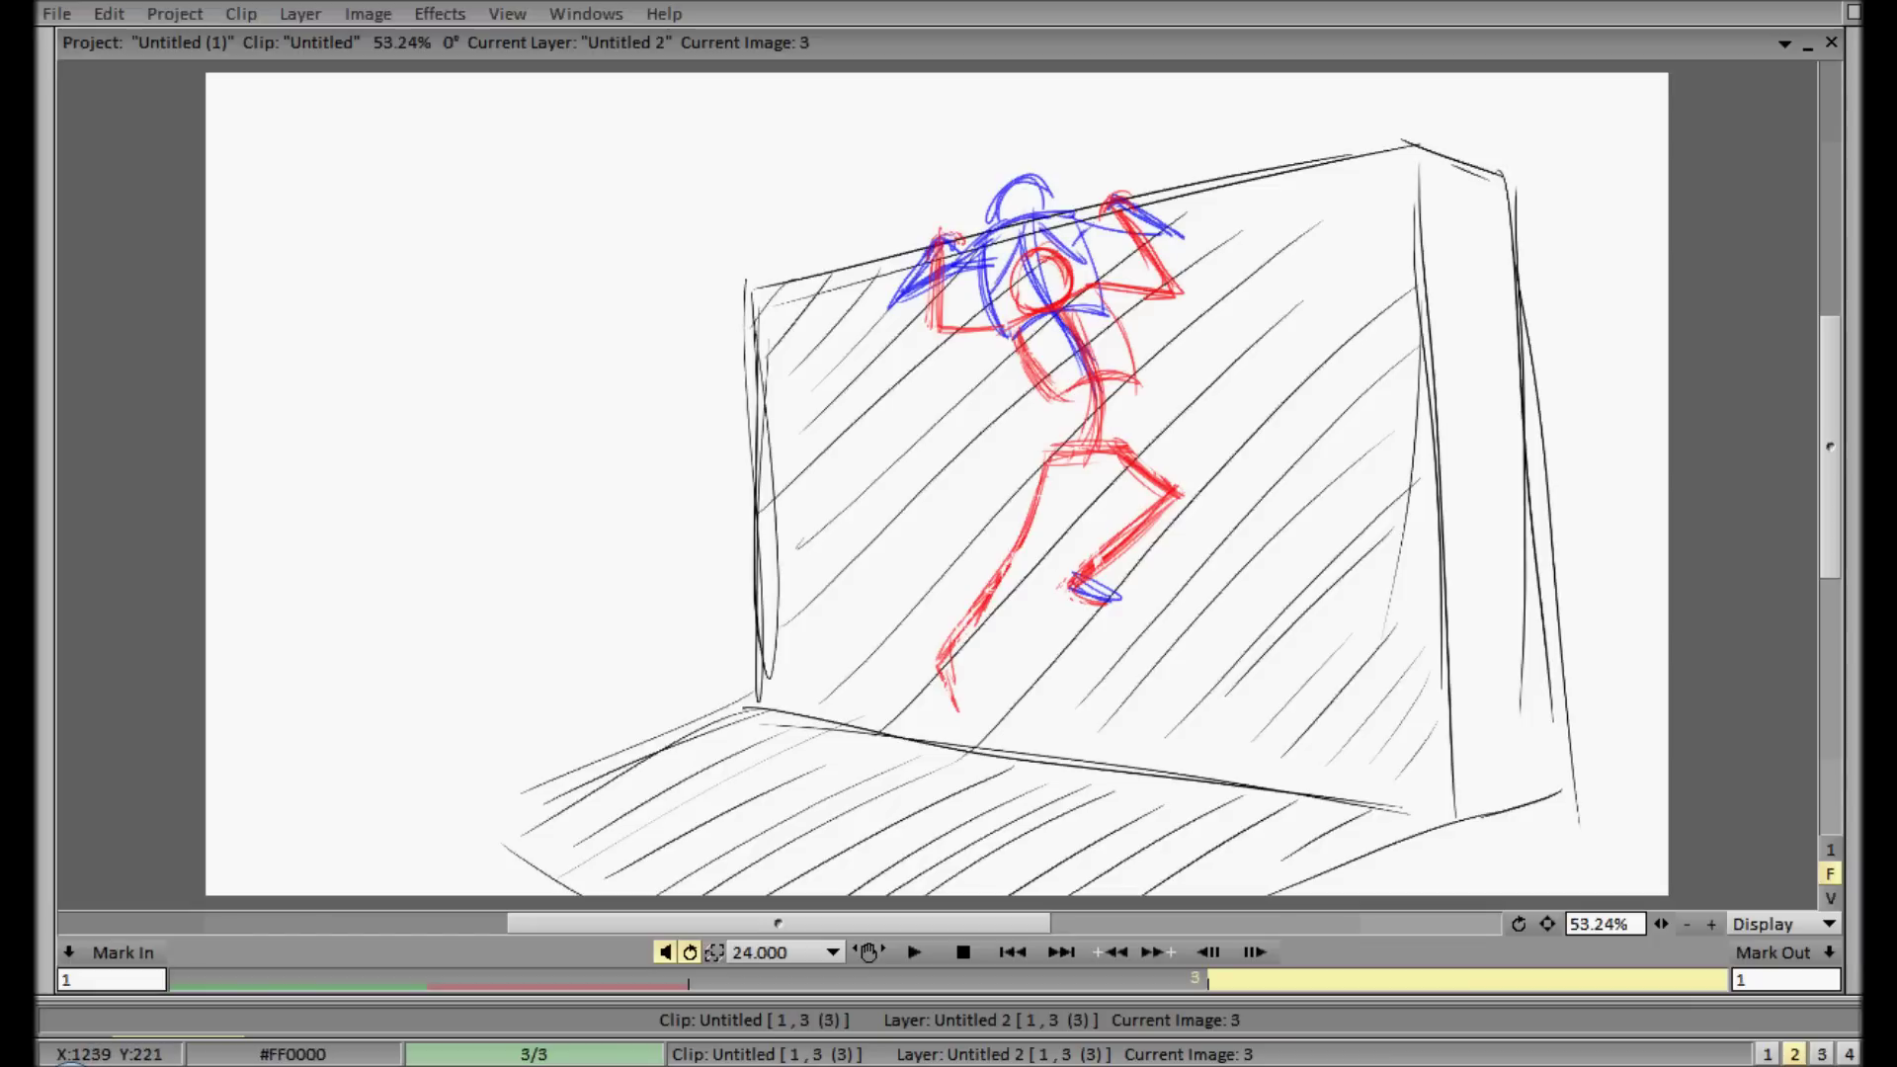
- Draw the blue figure's leg bending outward from the hip down to the foot braced on the wall
mouse_move(1071, 400)
left_mouse_down()
mouse_move(1127, 373)
mouse_move(1146, 459)
left_mouse_up()
mouse_move(1134, 376)
left_mouse_down()
mouse_move(1148, 440)
mouse_move(1091, 583)
left_mouse_up()
left_click_drag(1135, 469, 1096, 571)
mouse_move(1113, 361)
left_mouse_down()
mouse_move(1163, 470)
mouse_move(1110, 552)
left_mouse_up()
- Sketch the blue figure's other leg with its foot, completing the hip line and the lower edge of the ribcage
left_click_drag(982, 585, 1014, 603)
mouse_move(1073, 395)
left_mouse_down()
mouse_move(996, 479)
mouse_move(1013, 590)
left_mouse_up()
left_click_drag(1010, 479, 1018, 597)
left_click_drag(1032, 437, 998, 504)
mouse_move(1067, 397)
left_mouse_down()
mouse_move(998, 502)
mouse_move(996, 486)
left_mouse_up()
left_click_drag(1065, 401, 1134, 384)
left_click_drag(1006, 332, 1087, 316)
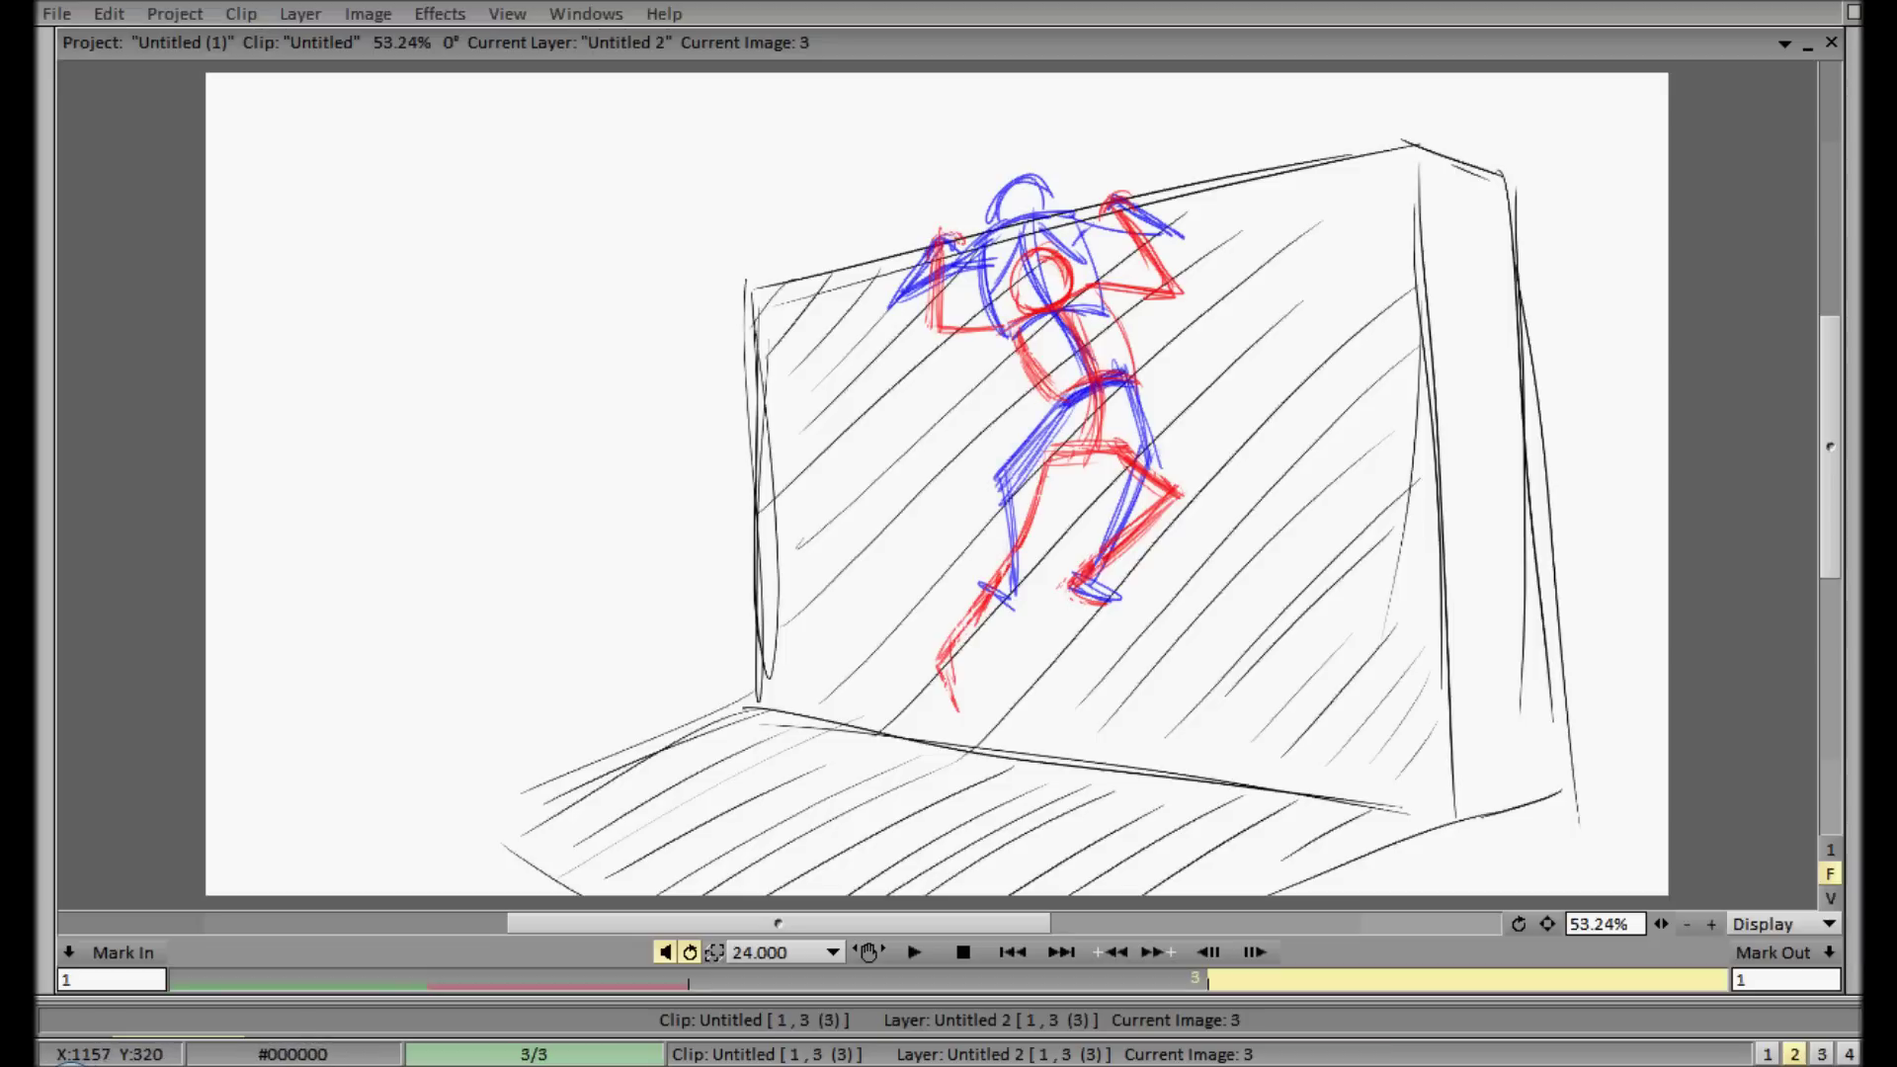
- Erase all red lines from image 3 and set the brush's drawing mode to Color
mouse_move(1855, 445)
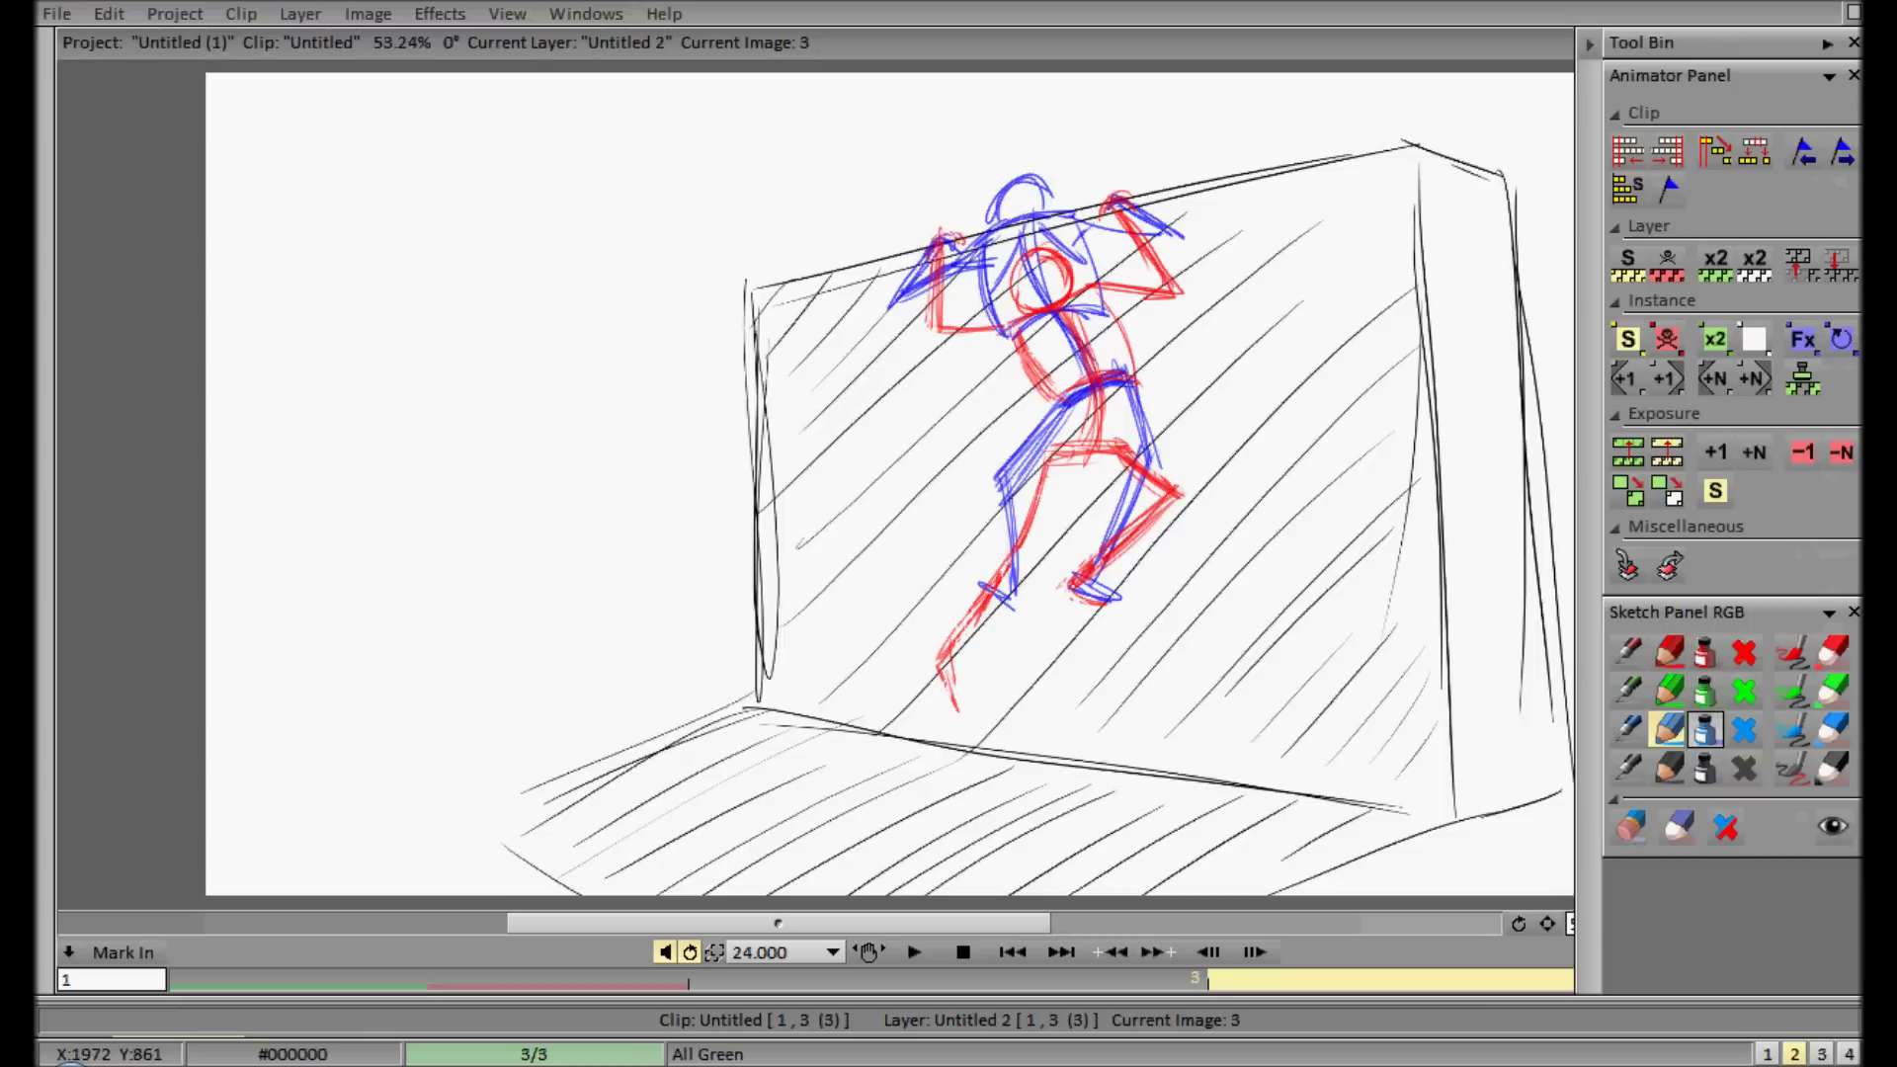
left_click(1745, 652)
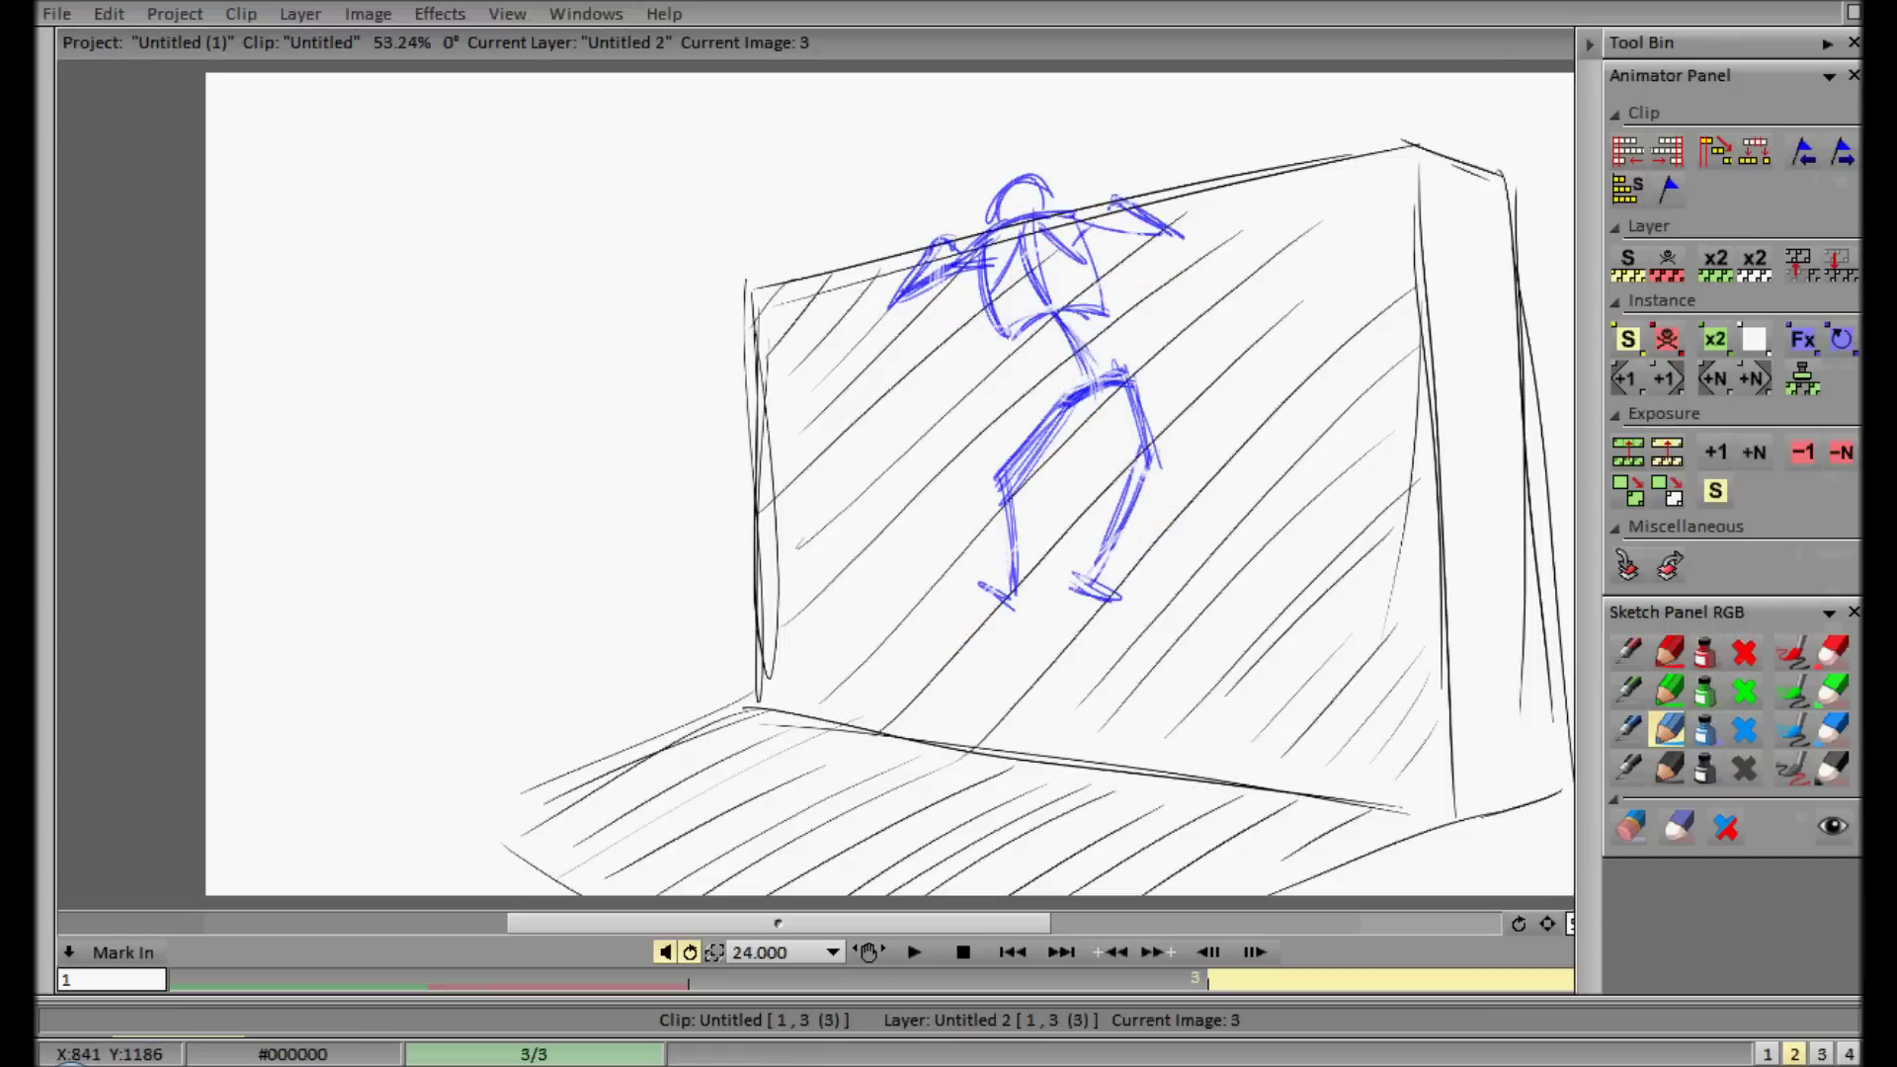
key("Tab")
mouse_move(42, 208)
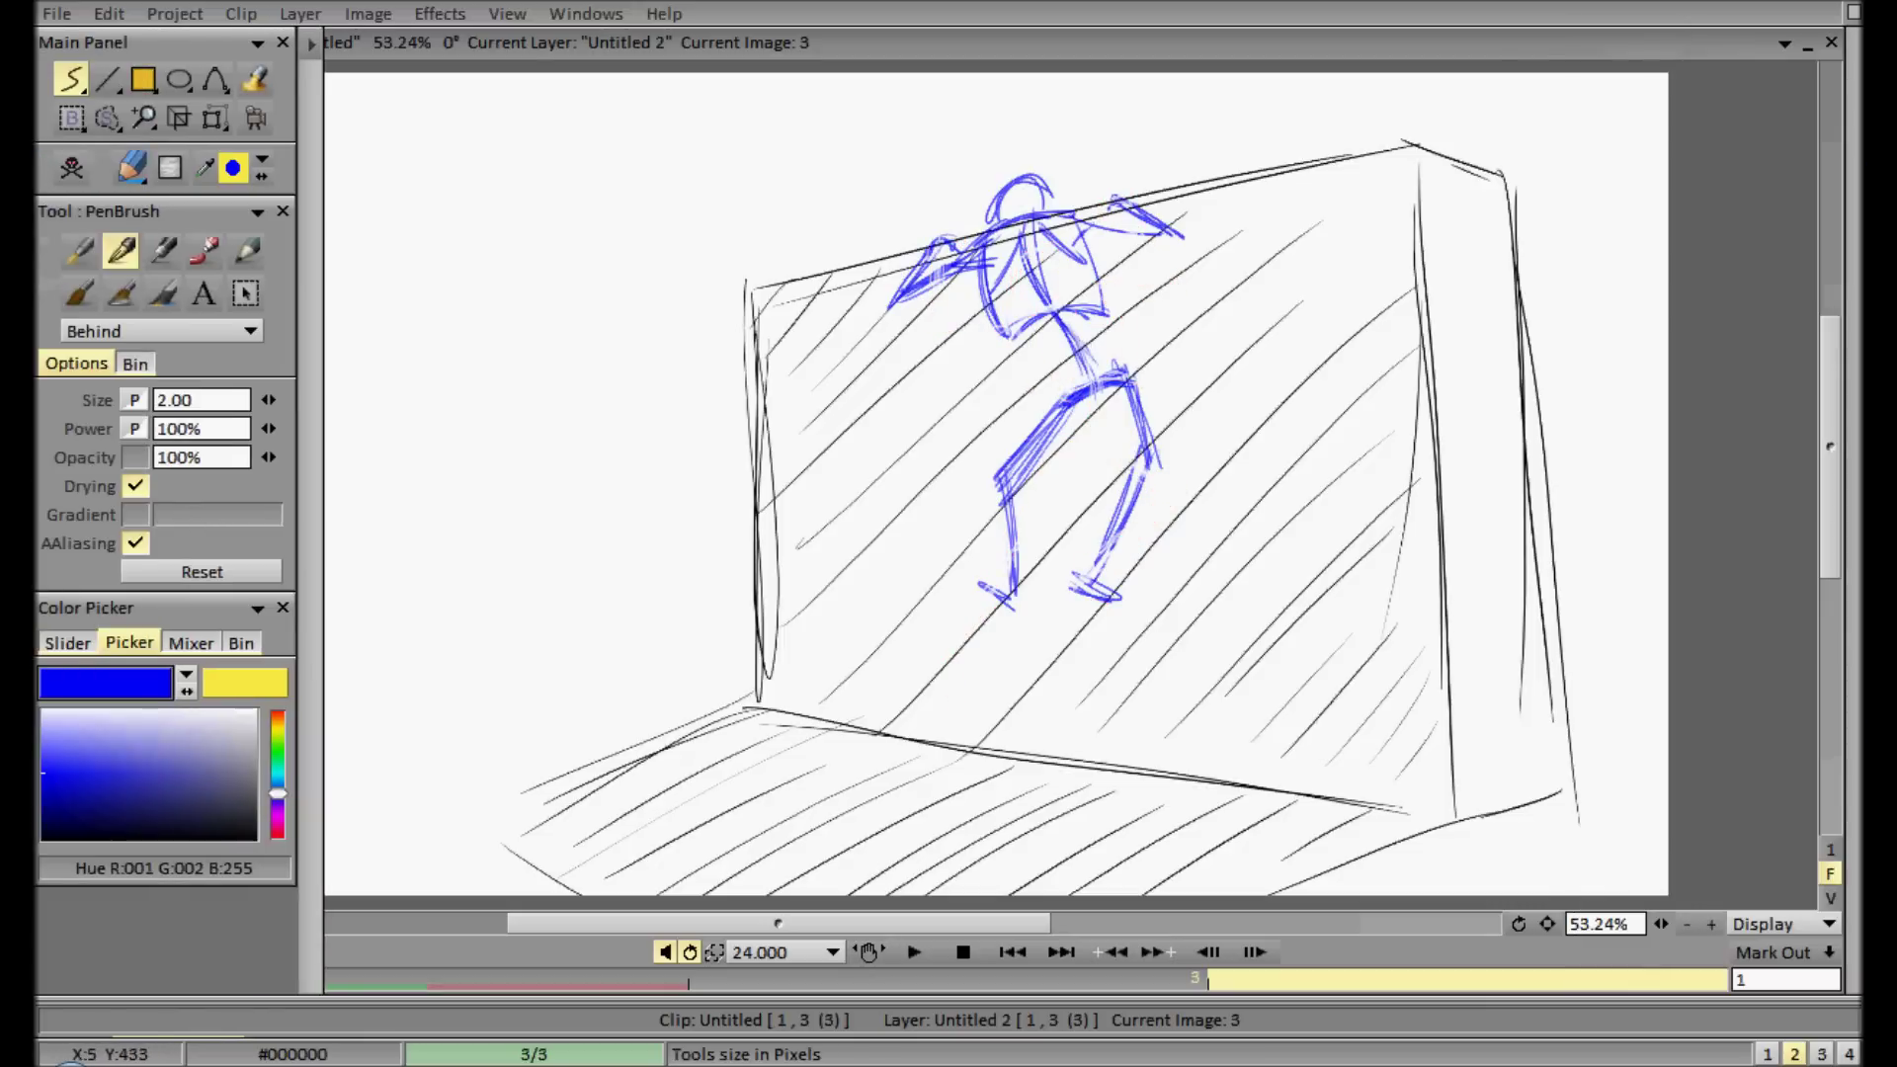
left_click(210, 331)
key("Escape")
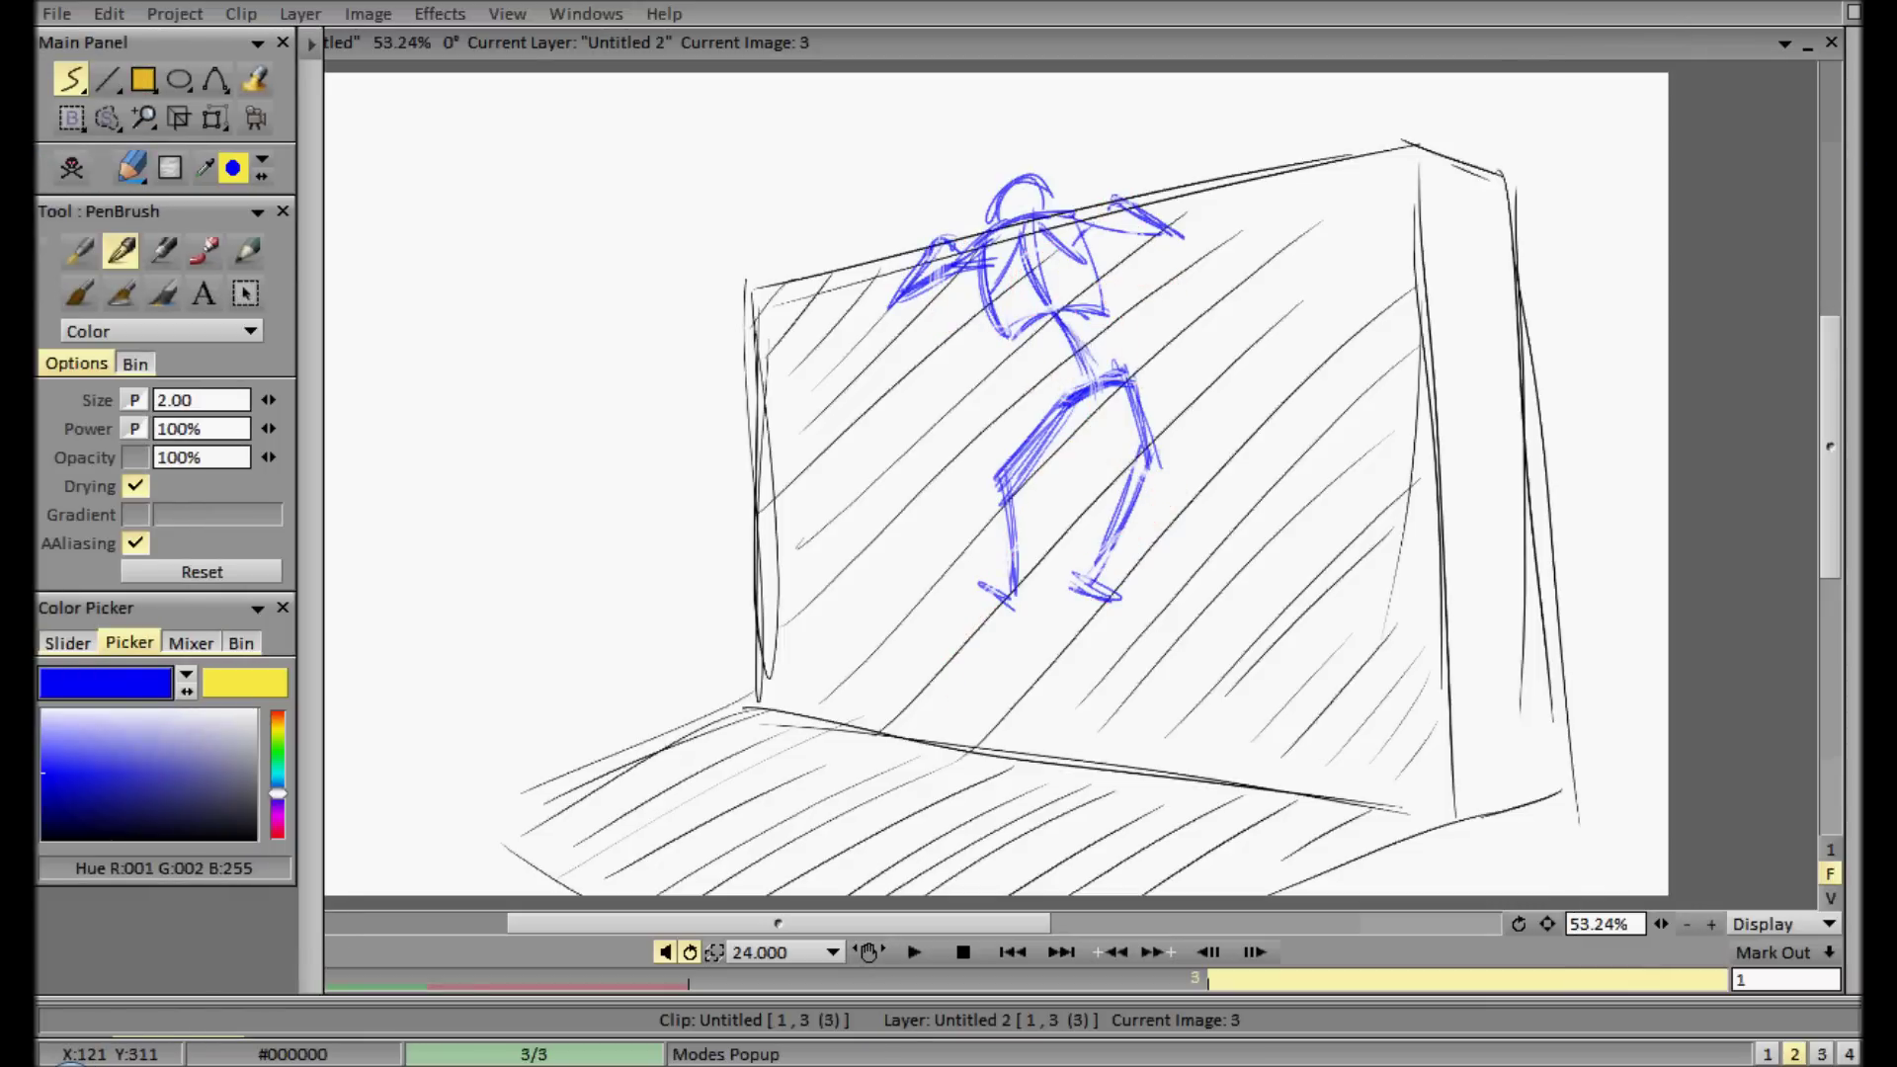
key("Tab")
left_click(869, 951)
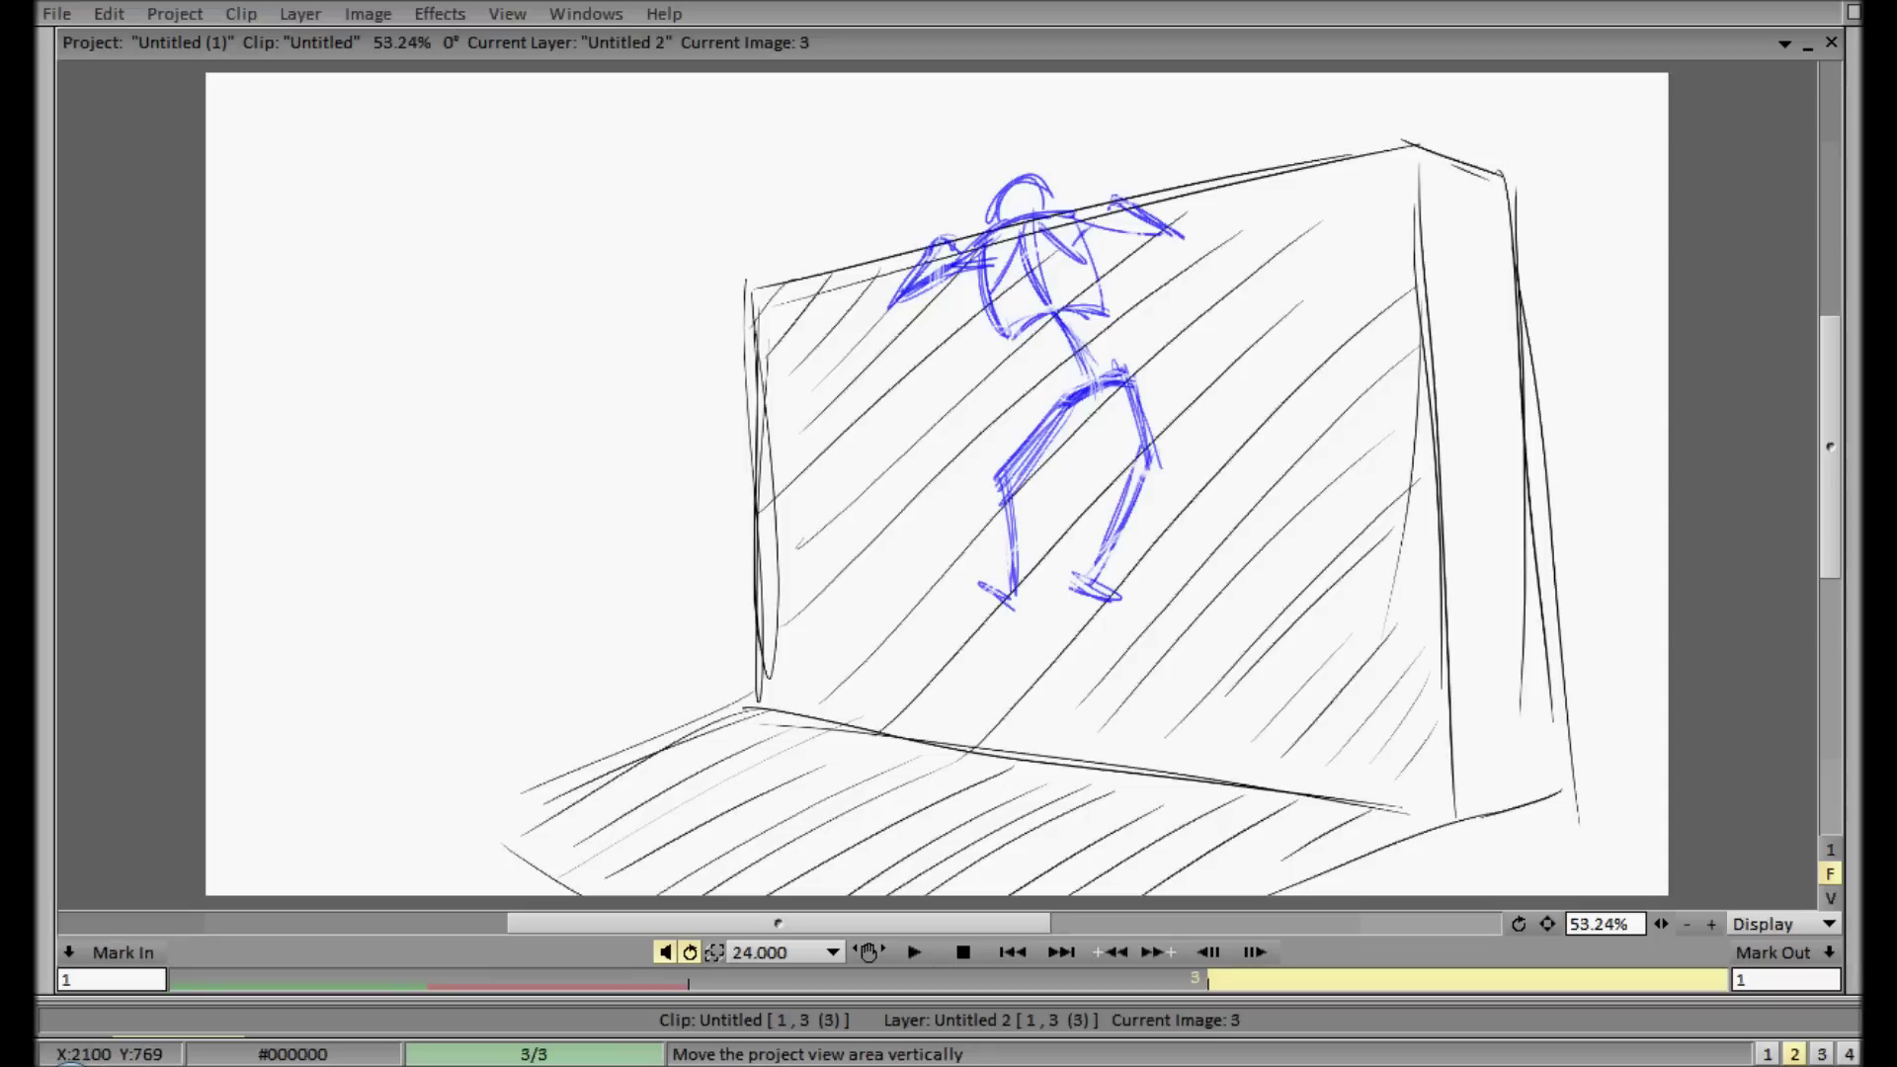
- Go to image 4, choose the green pencil in Color mode and draw the braced foot over the blue one
key("Right")
mouse_move(1857, 528)
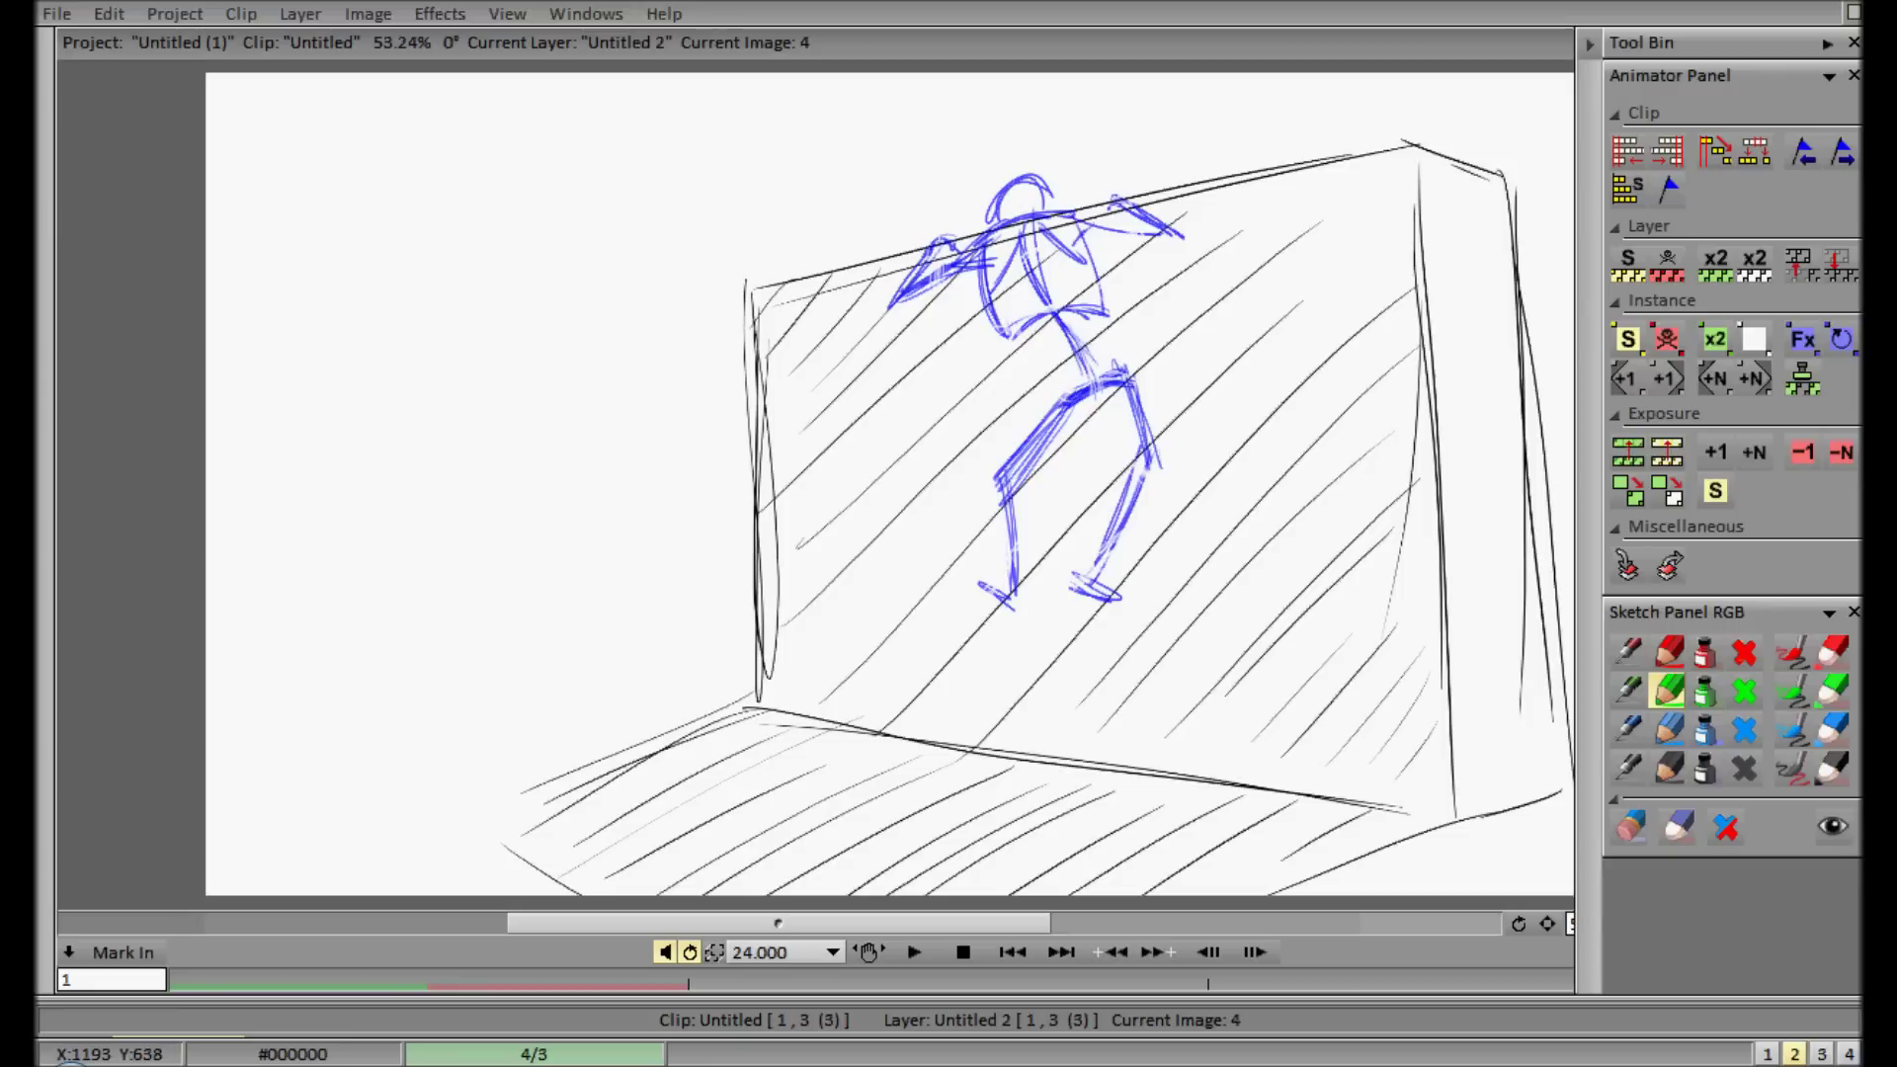
mouse_move(42, 346)
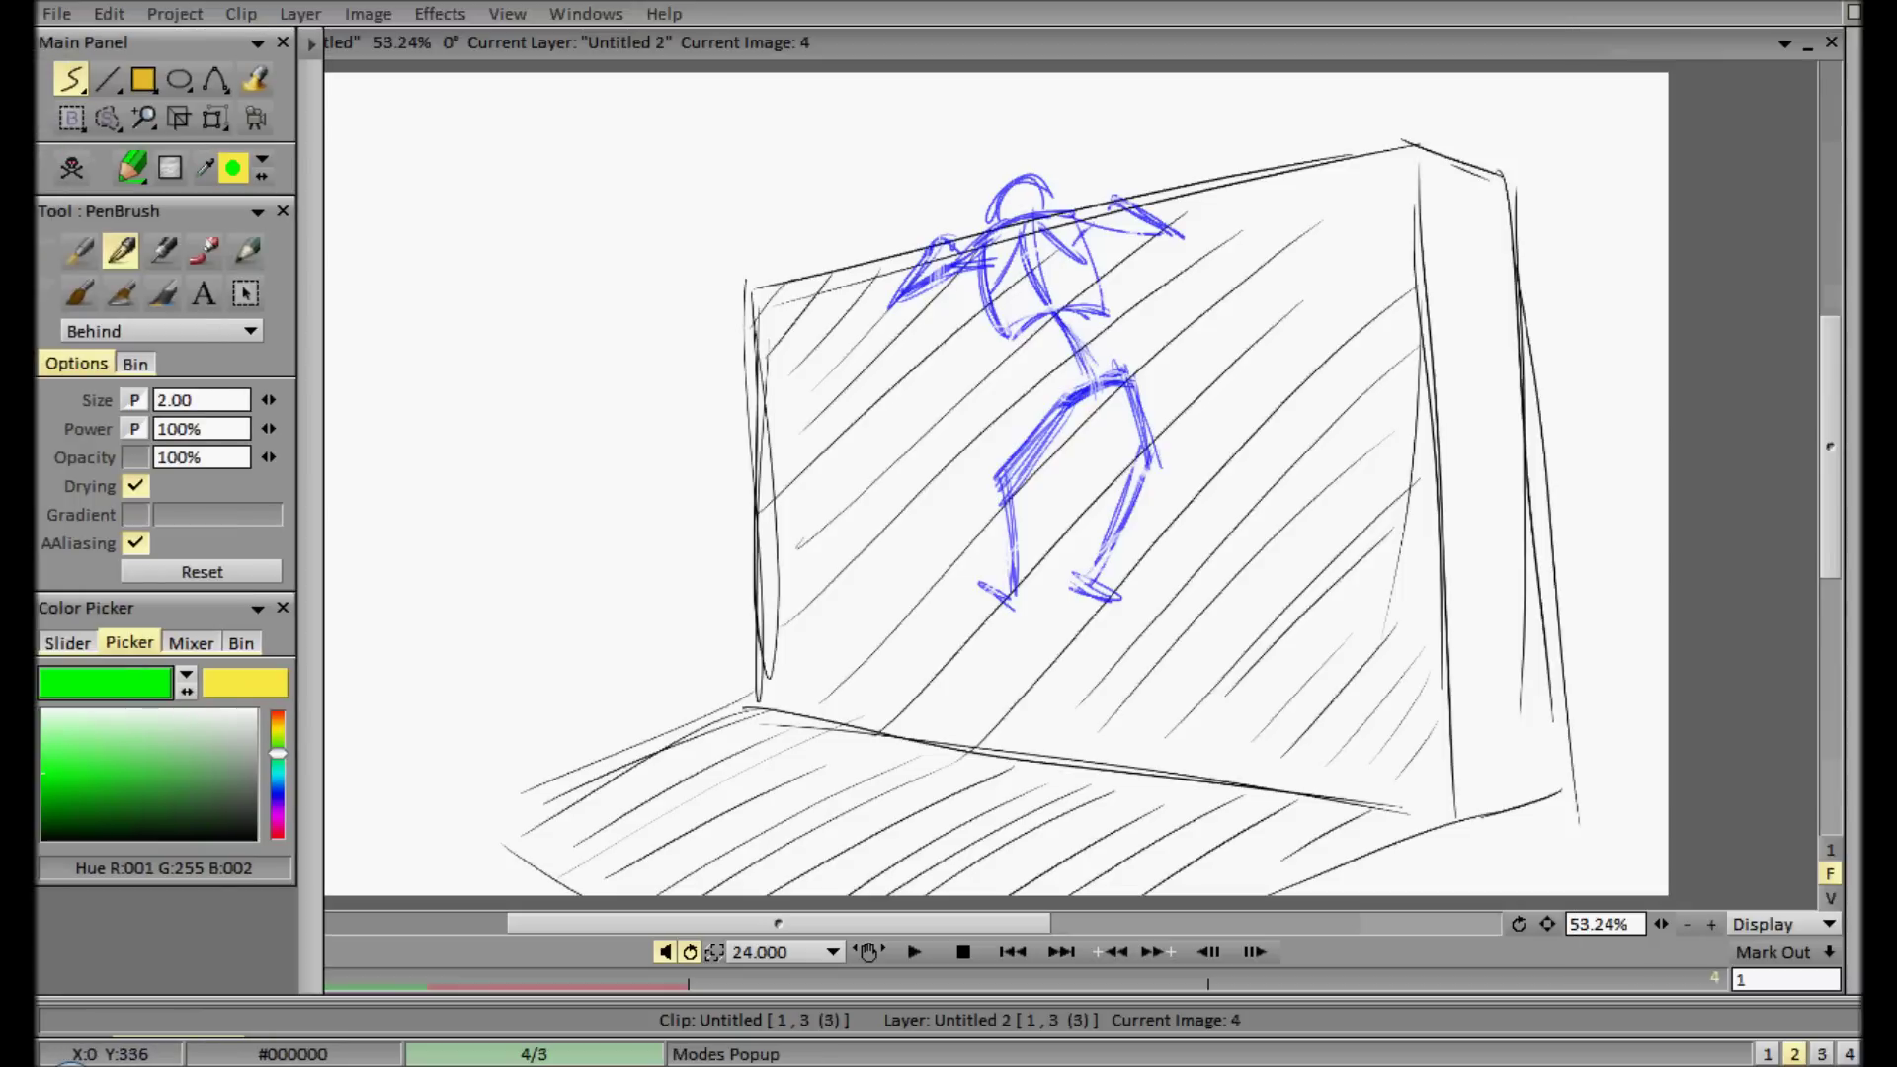
left_click(247, 332)
left_click(253, 318)
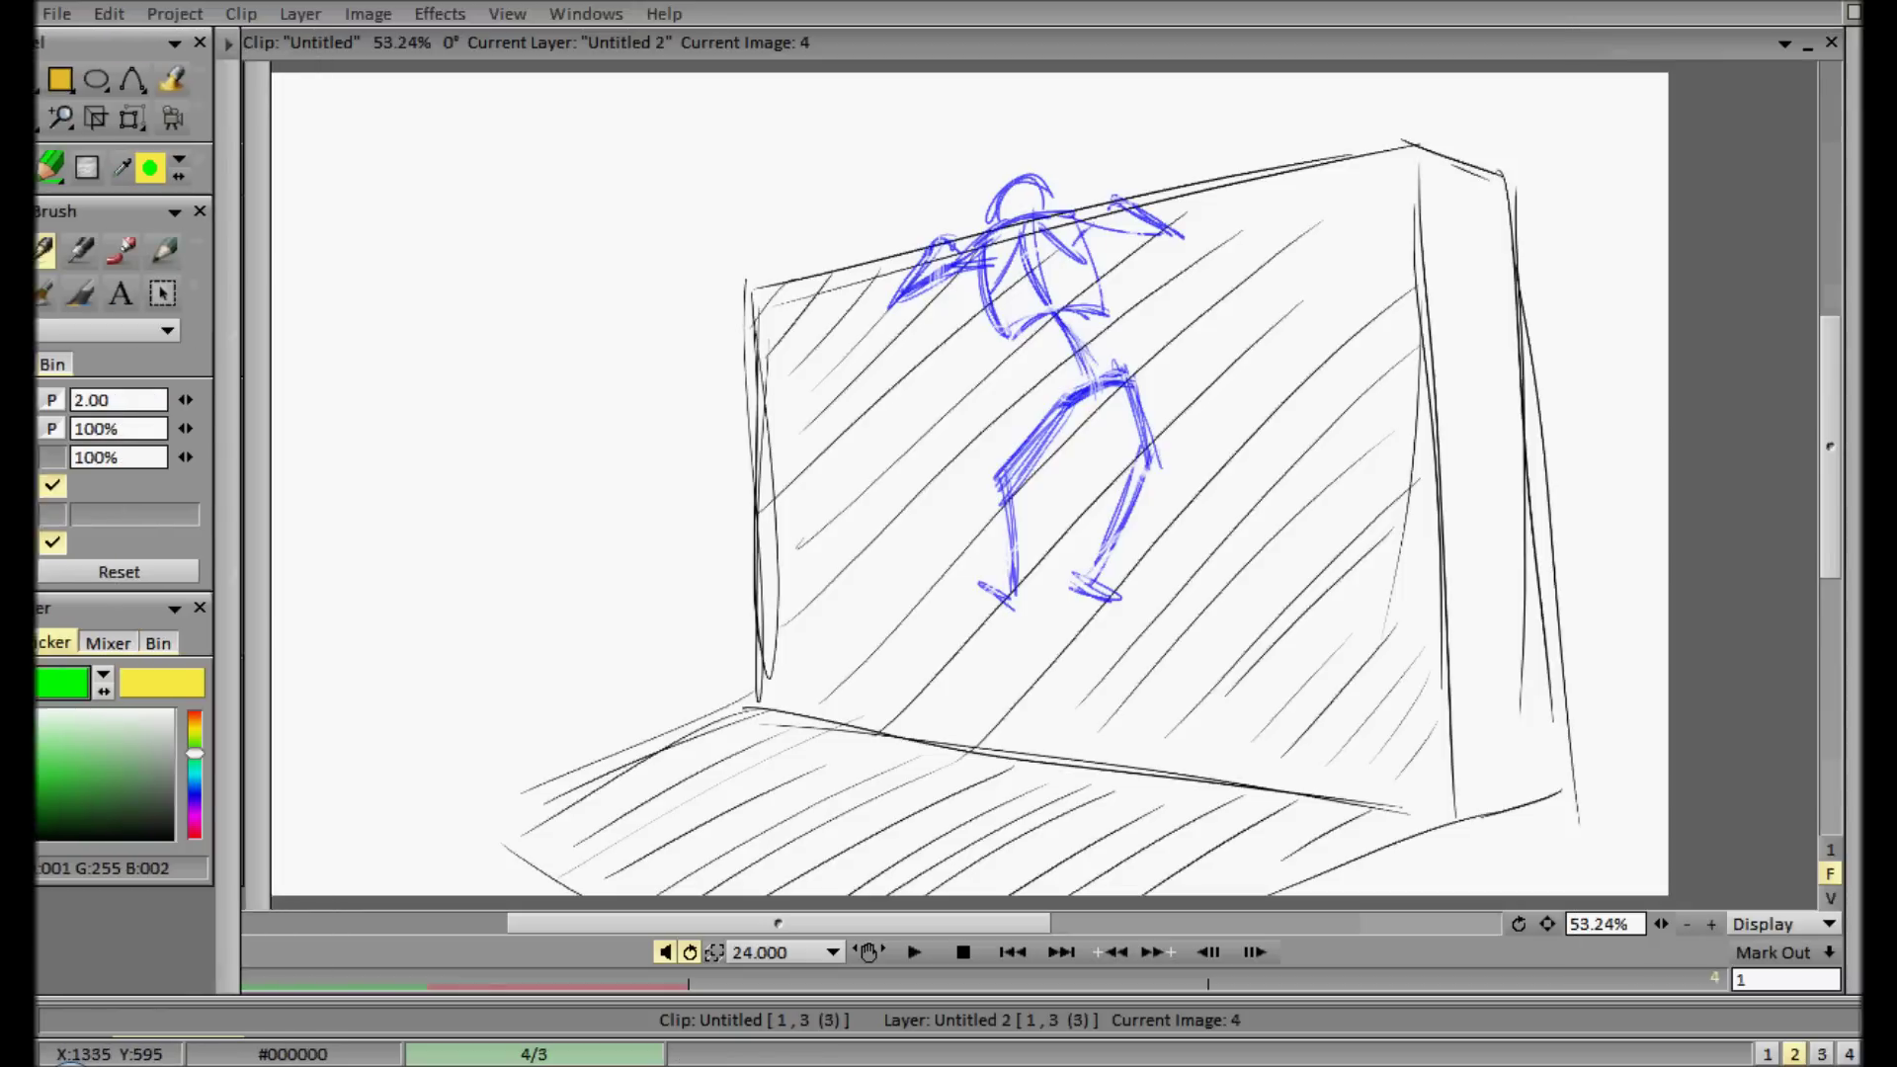
left_click_drag(1079, 578, 1116, 595)
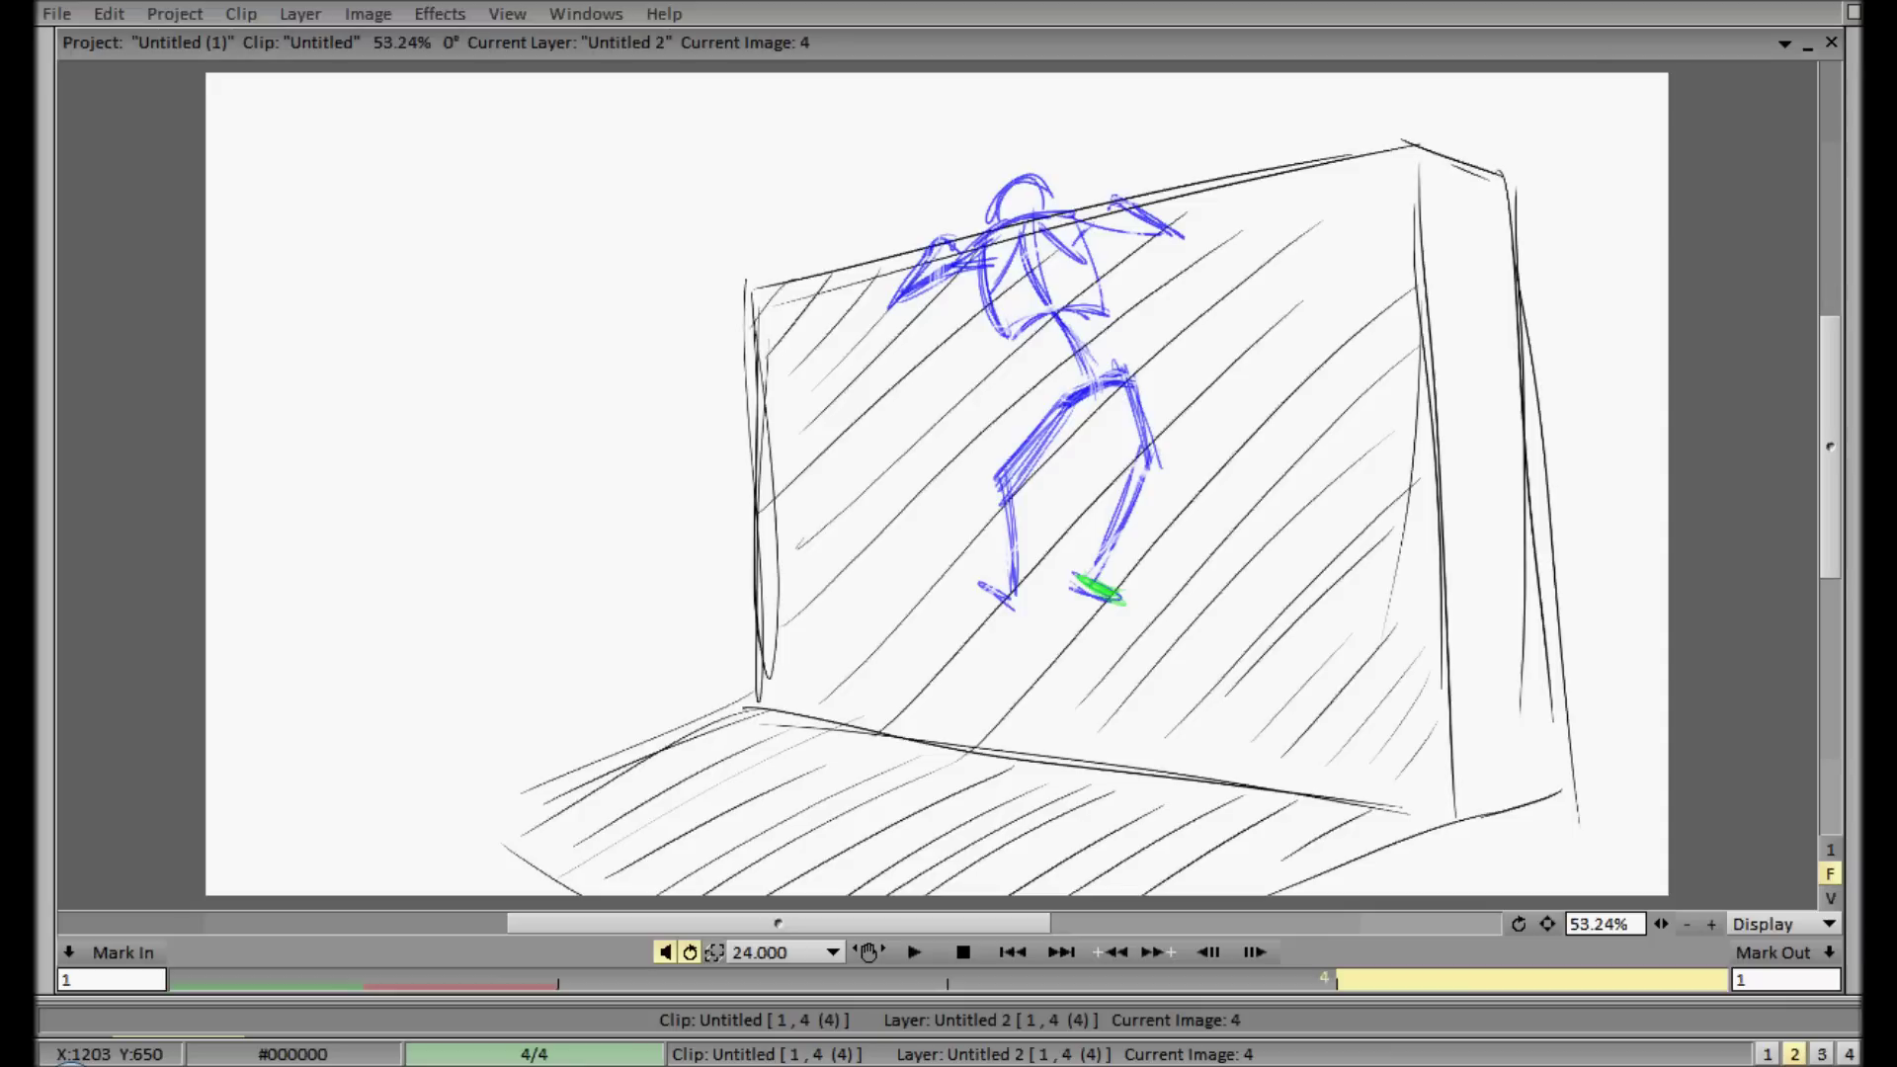
- Sketch the green figure's gripping hands, shoulders, ribcage and lower spine over the blue torso
left_click_drag(922, 251, 944, 239)
mouse_move(972, 257)
left_mouse_down()
mouse_move(1040, 194)
mouse_move(1085, 186)
mouse_move(1078, 217)
left_mouse_up()
left_click_drag(1006, 306, 1091, 259)
mouse_move(1007, 297)
left_mouse_down()
mouse_move(1079, 275)
mouse_move(991, 291)
mouse_move(980, 257)
mouse_move(1067, 207)
mouse_move(1096, 277)
left_mouse_up()
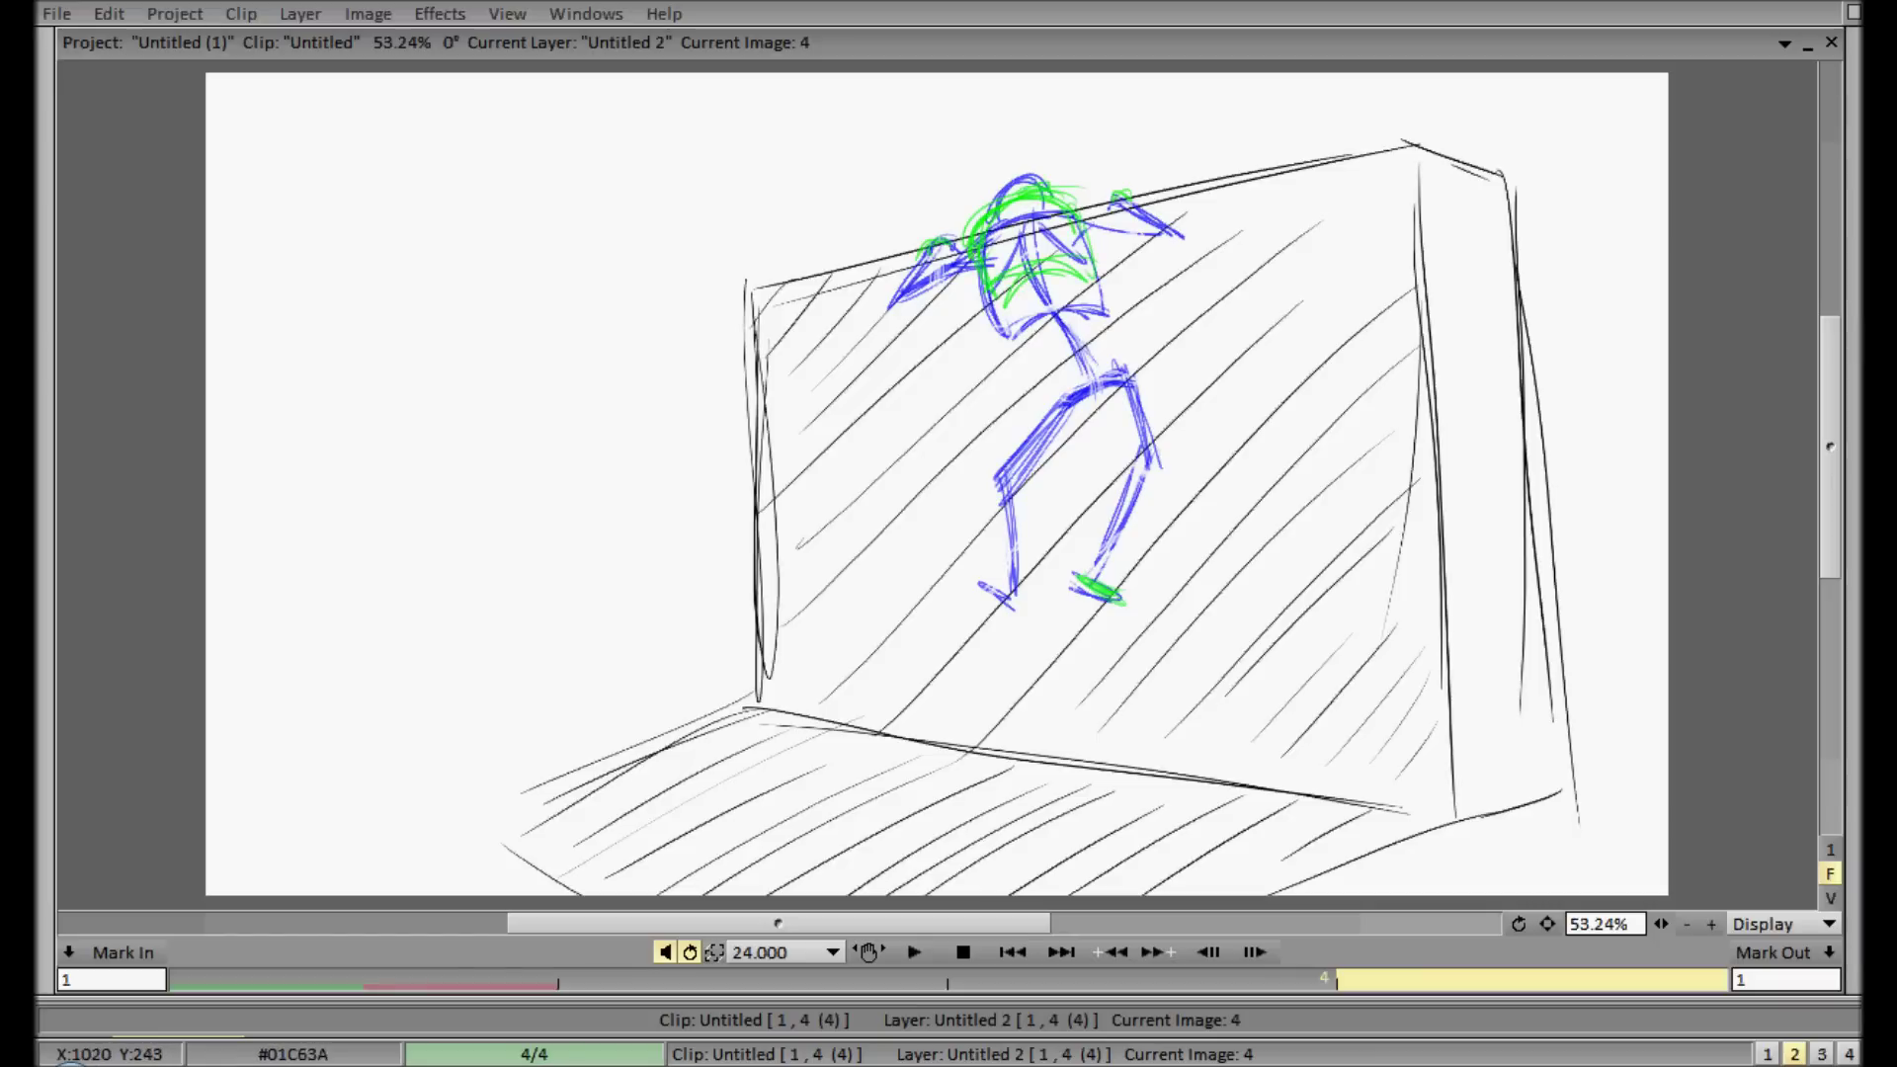
left_click_drag(1025, 281, 1048, 360)
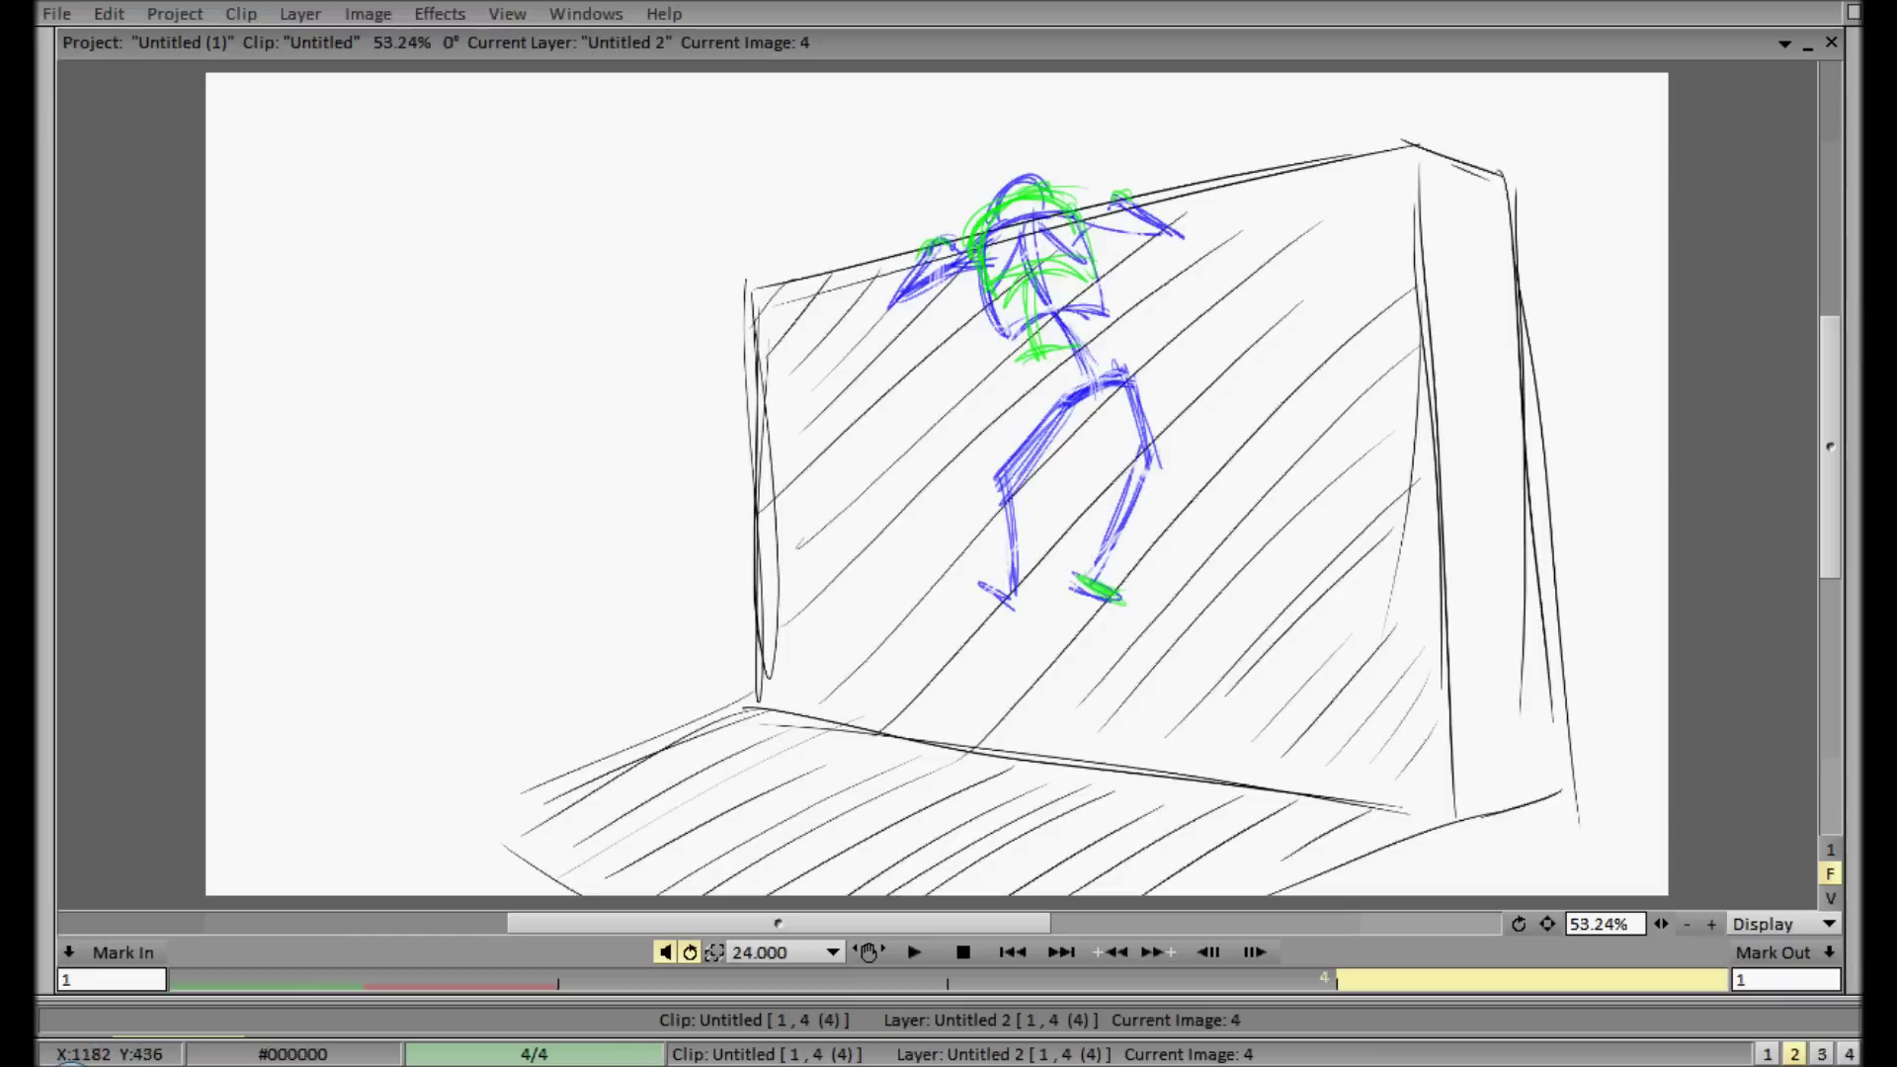
- Draw the green figure's supporting leg from the hip through the knee to the braced foot
mouse_move(1085, 348)
left_mouse_down()
mouse_move(1121, 454)
mouse_move(1088, 580)
left_mouse_up()
left_click_drag(1121, 476, 1086, 573)
left_click_drag(1117, 440, 1091, 566)
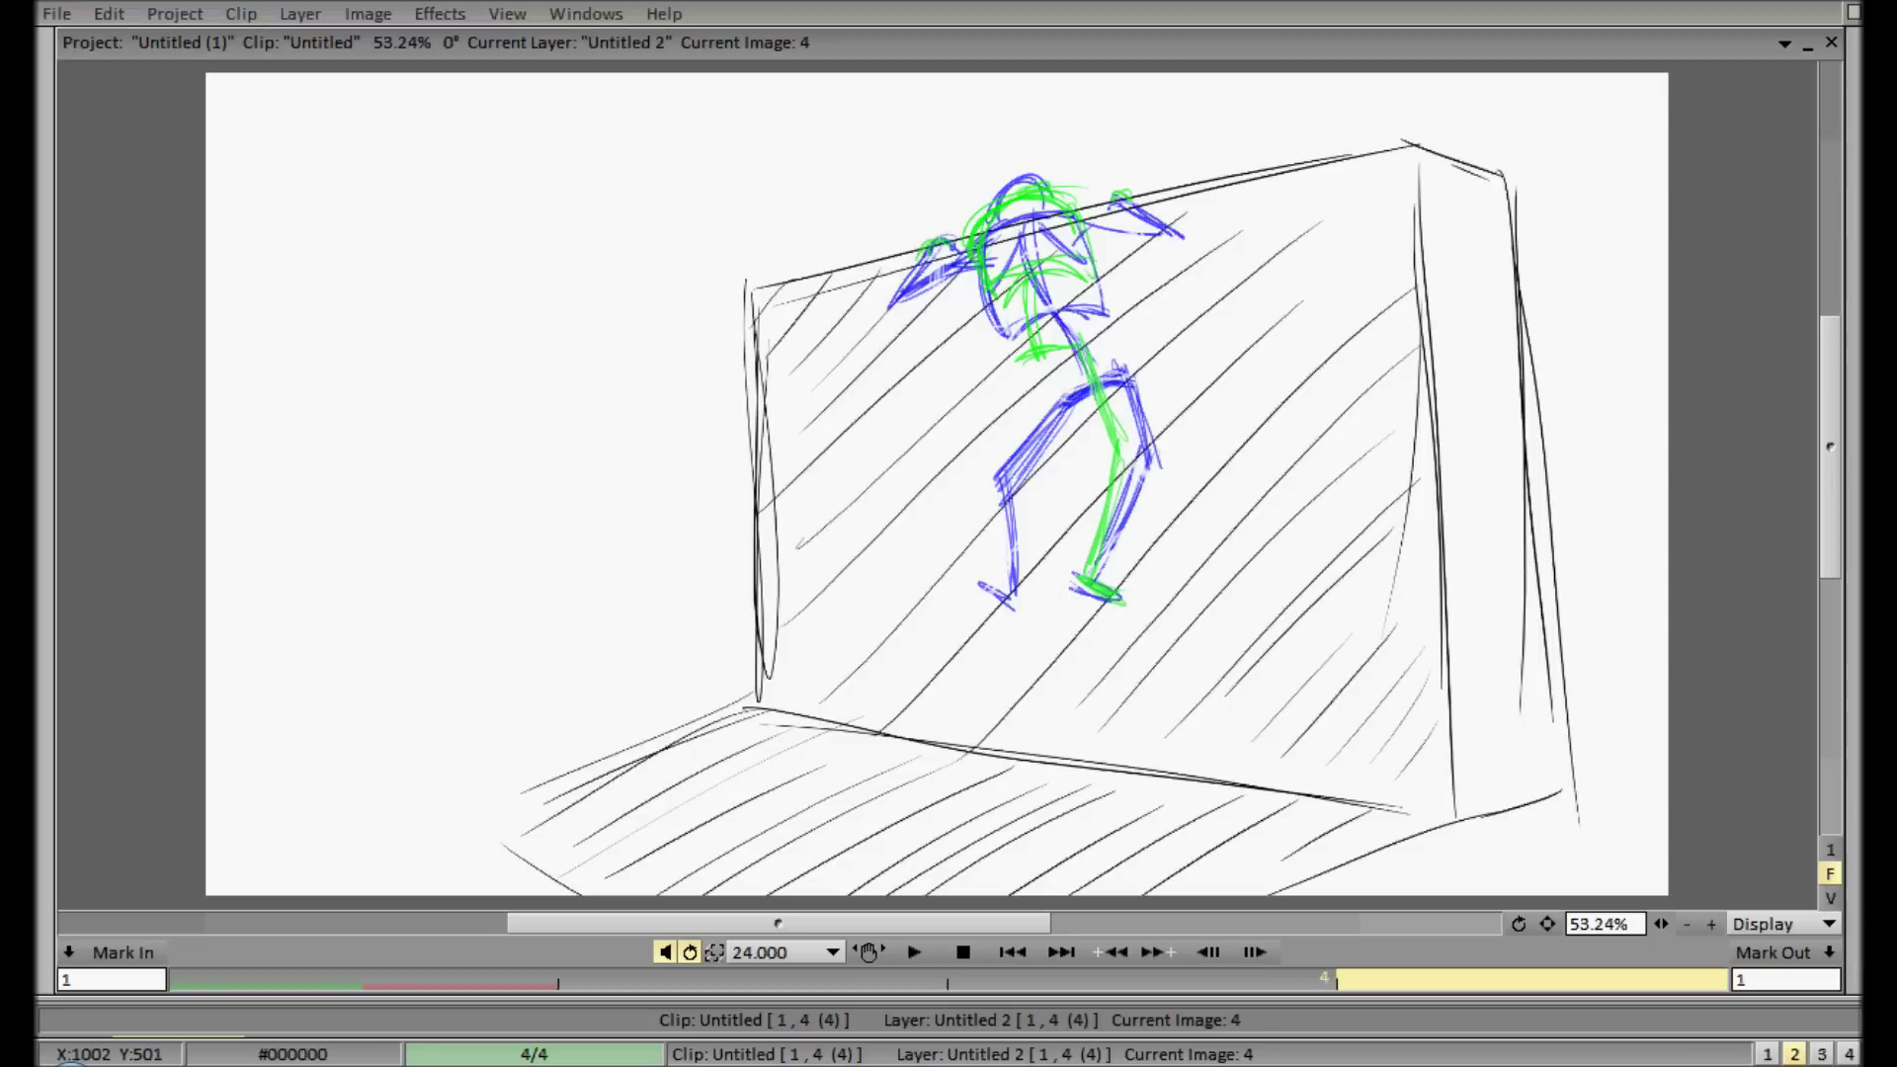
- Draw the green figure's other leg raised with a bent knee, and join both legs with the hip line
mouse_move(982, 474)
left_mouse_down()
mouse_move(958, 358)
mouse_move(1027, 353)
mouse_move(973, 399)
left_mouse_up()
left_click_drag(957, 334, 993, 473)
left_click_drag(975, 392, 988, 472)
left_click_drag(954, 320, 1043, 364)
mouse_move(950, 315)
left_mouse_down()
mouse_move(1023, 364)
mouse_move(987, 482)
left_mouse_up()
left_click_drag(1070, 354, 1021, 371)
left_click_drag(1077, 348, 1045, 354)
- Strengthen the green figure's spine and draw both arms with elbows raised above the wall's upper edge
left_click_drag(1020, 237, 1032, 317)
left_click_drag(1023, 199, 1029, 323)
left_click_drag(1019, 247, 1026, 323)
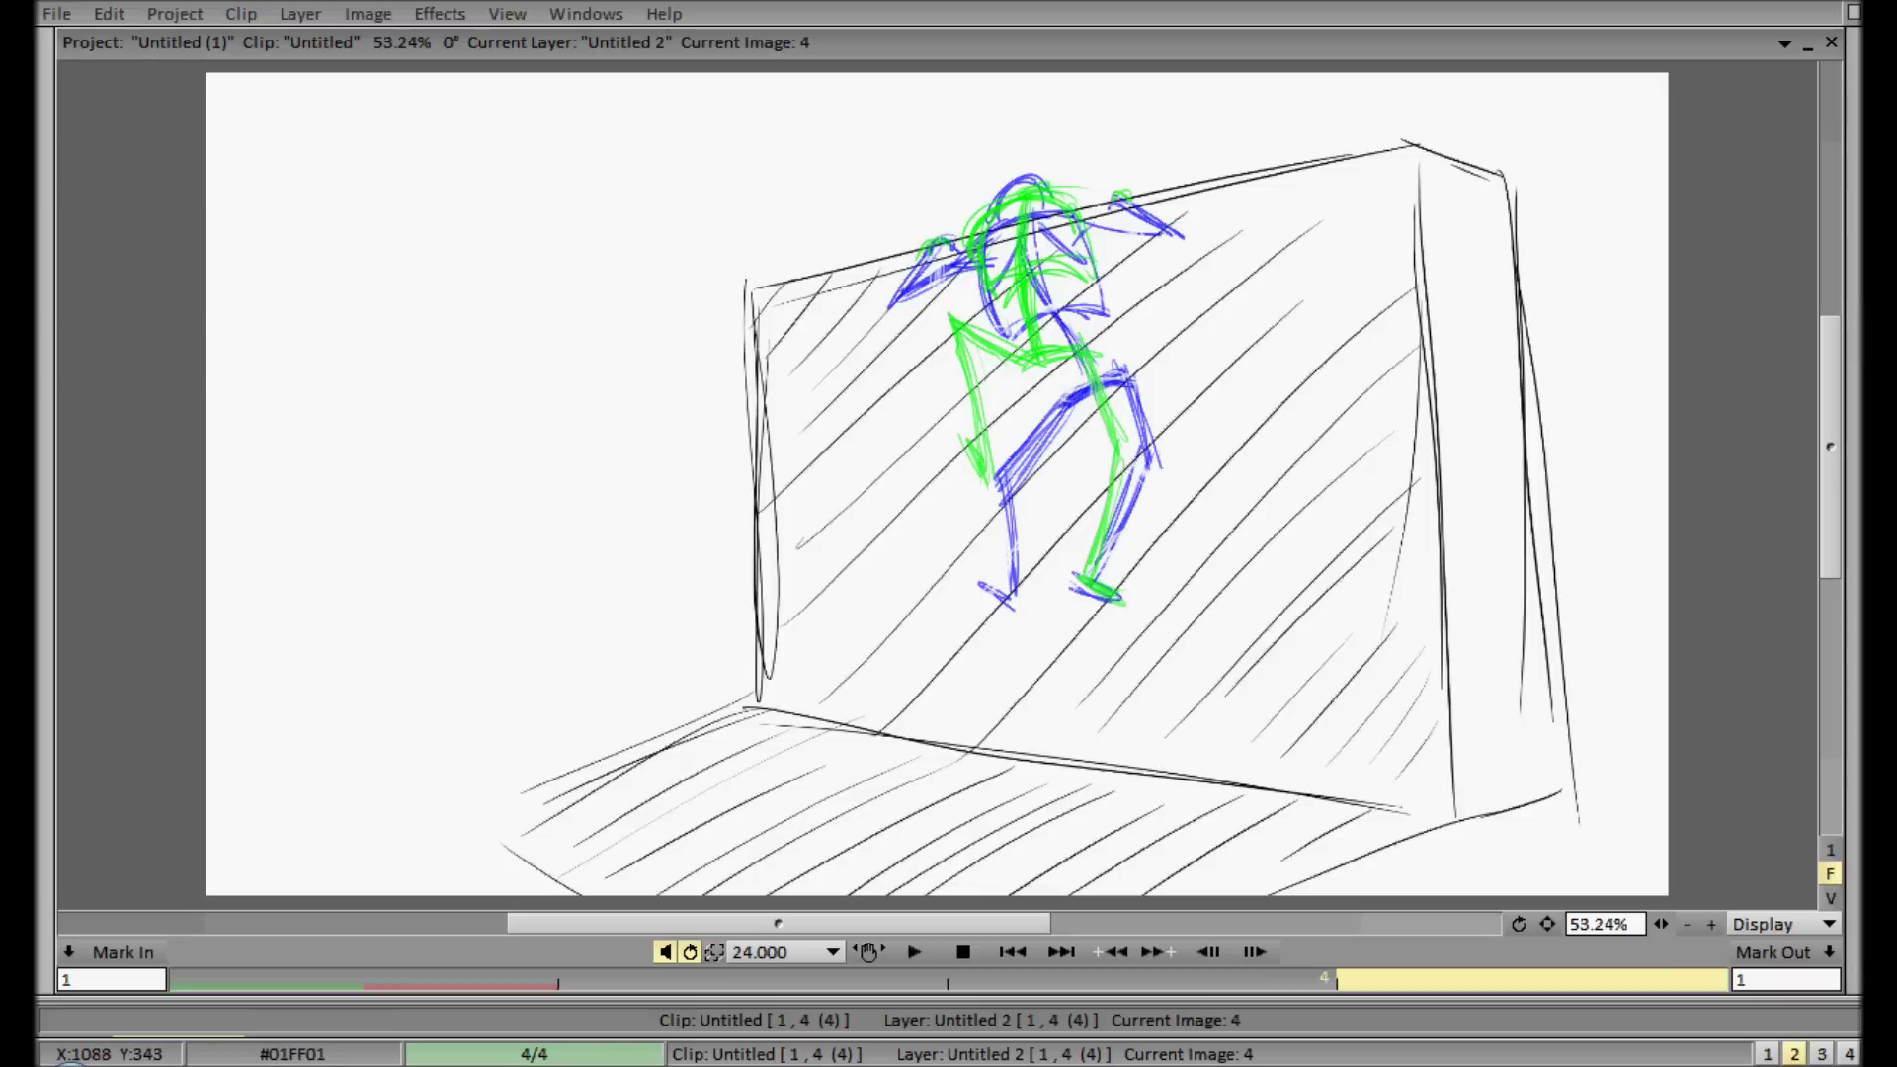
mouse_move(929, 242)
left_mouse_down()
mouse_move(870, 233)
mouse_move(988, 209)
mouse_move(919, 218)
left_mouse_up()
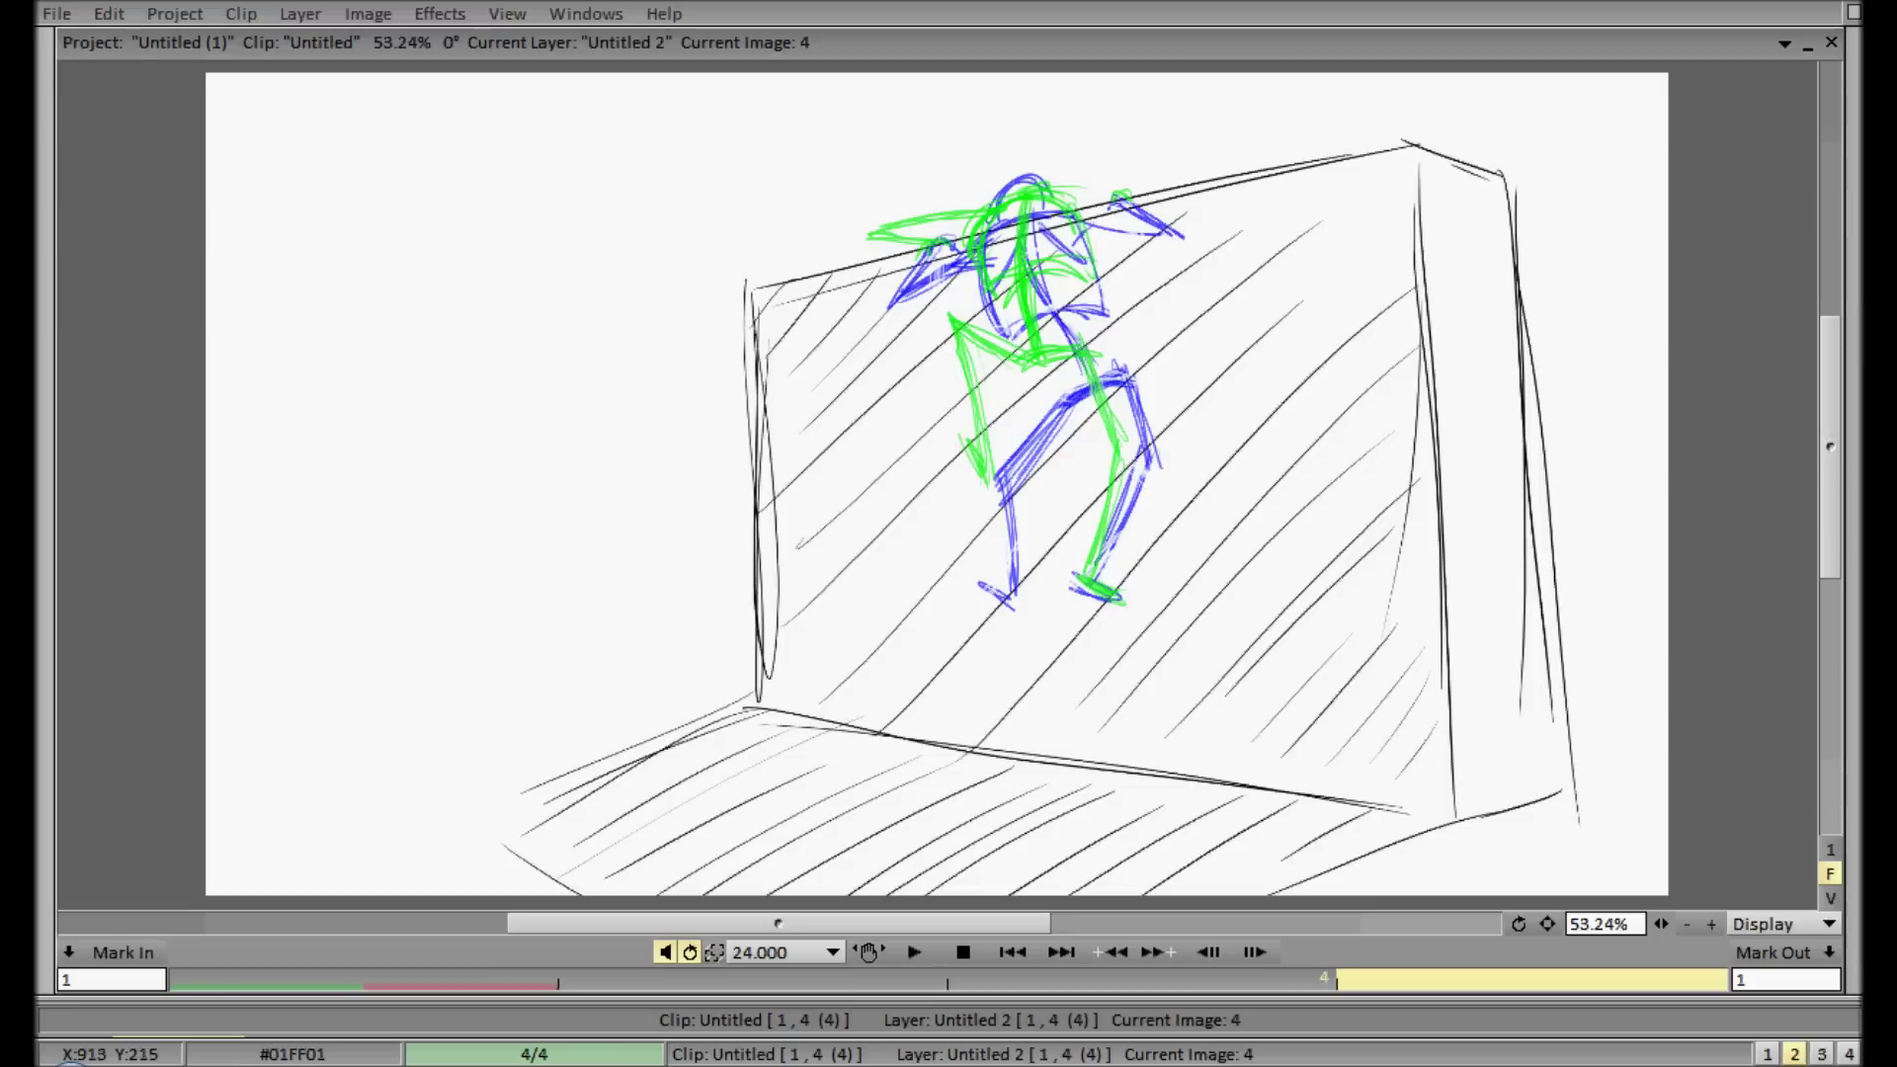
mouse_move(1054, 189)
left_mouse_down()
mouse_move(1169, 154)
mouse_move(1116, 195)
mouse_move(1166, 153)
left_mouse_up()
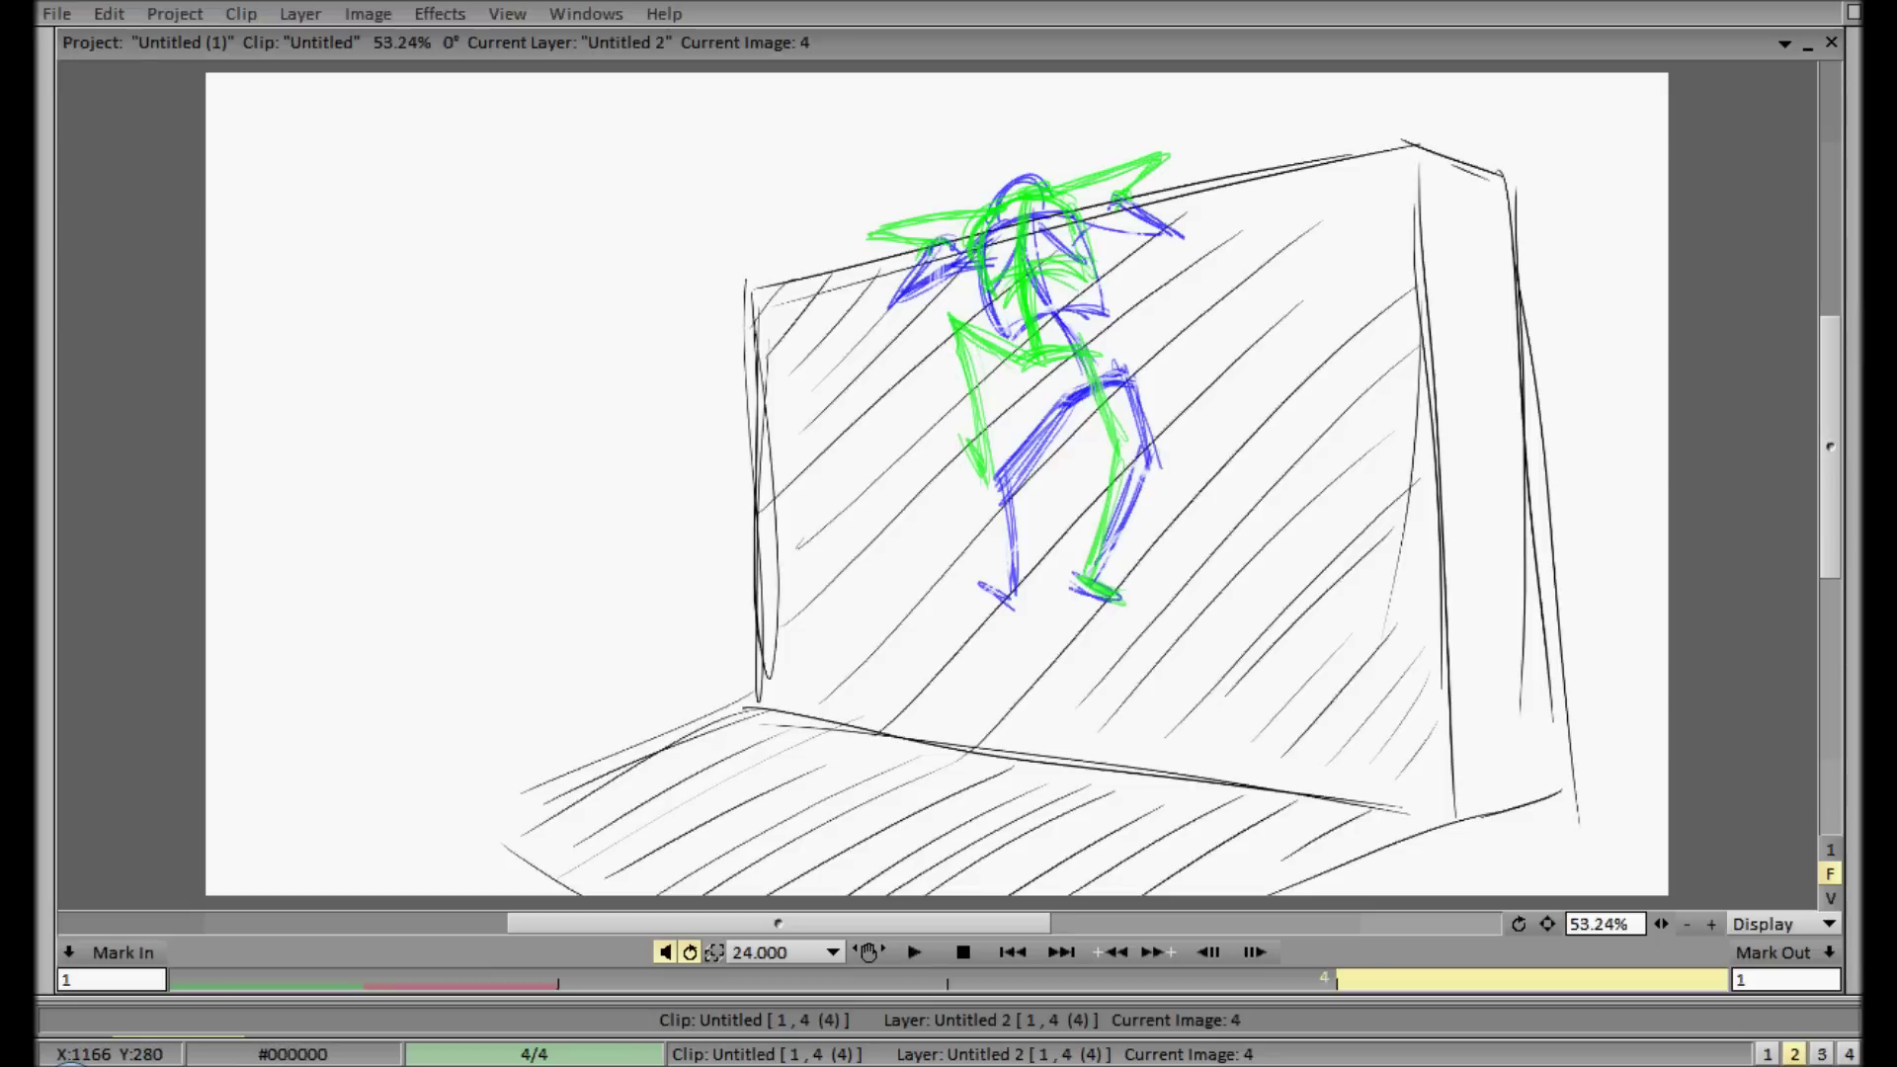
- Erase all blue lines from image 4, leaving only the green pose
mouse_move(1855, 743)
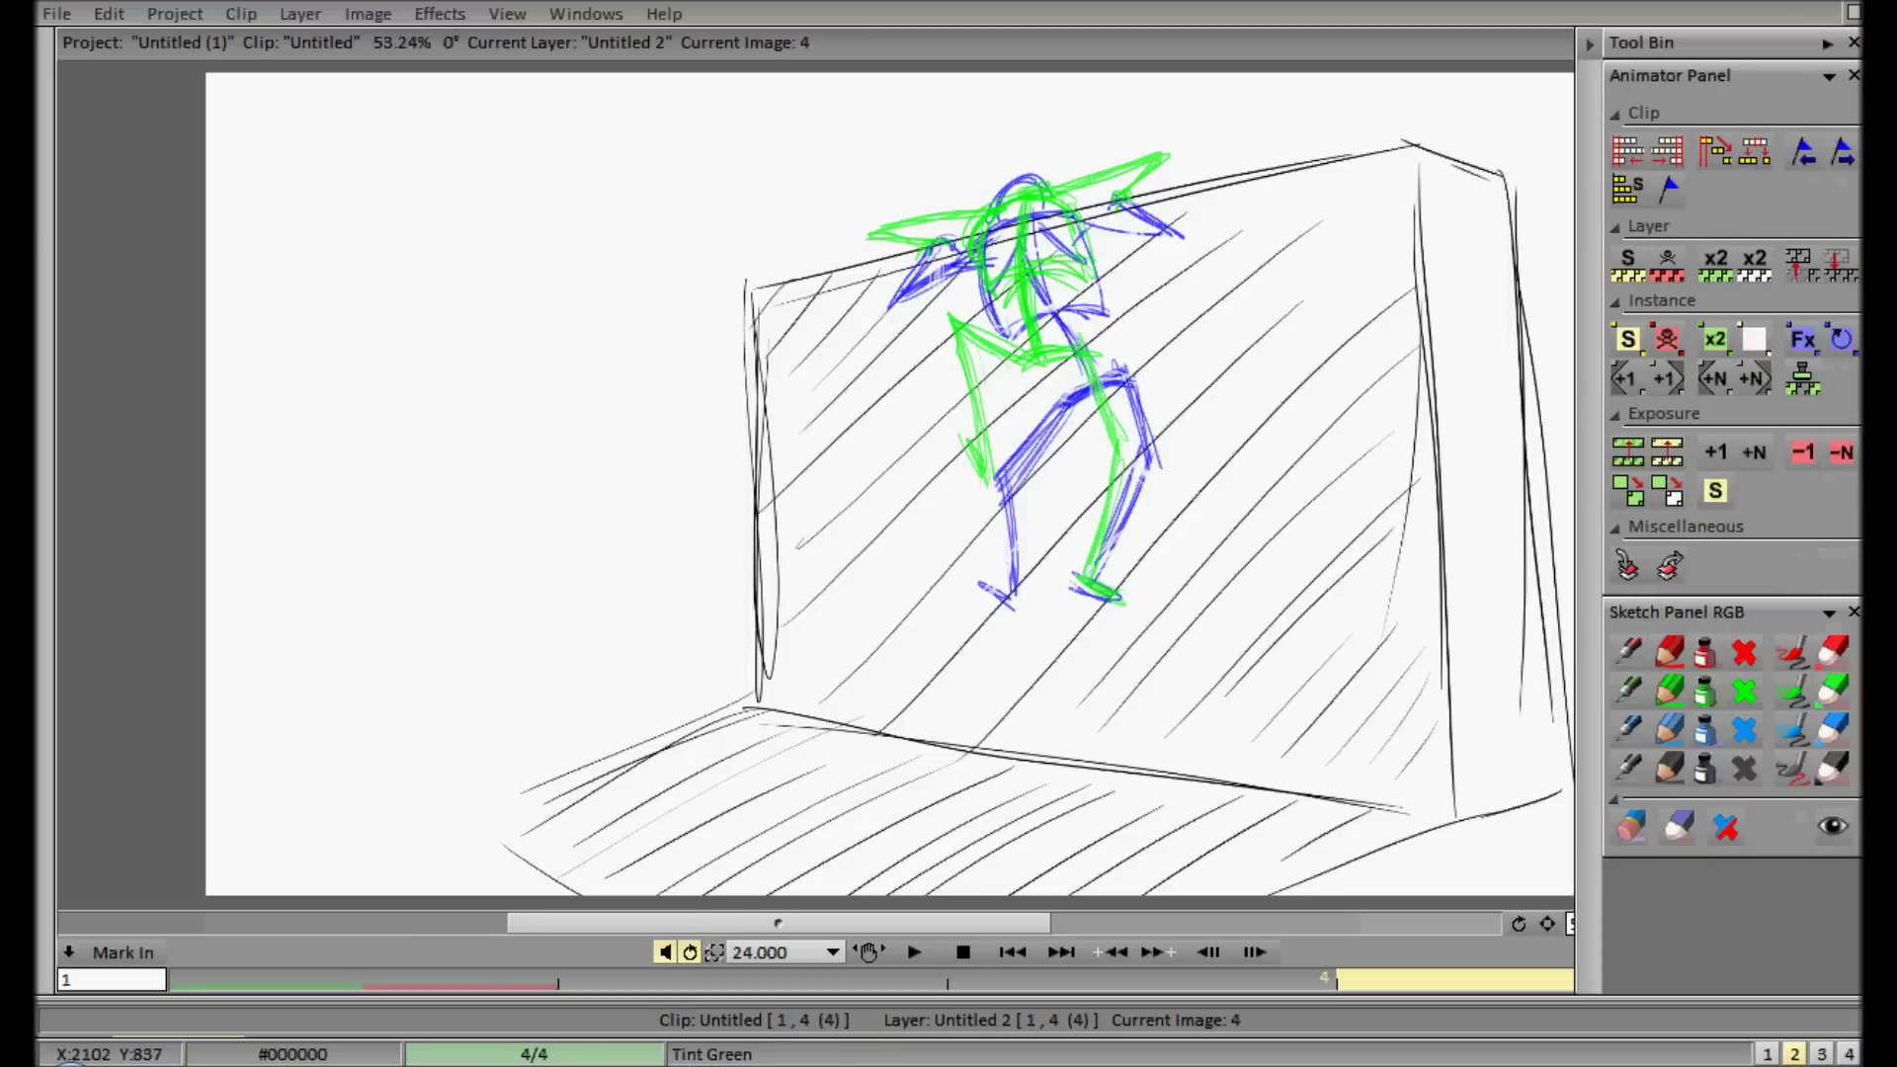
left_click(1744, 729)
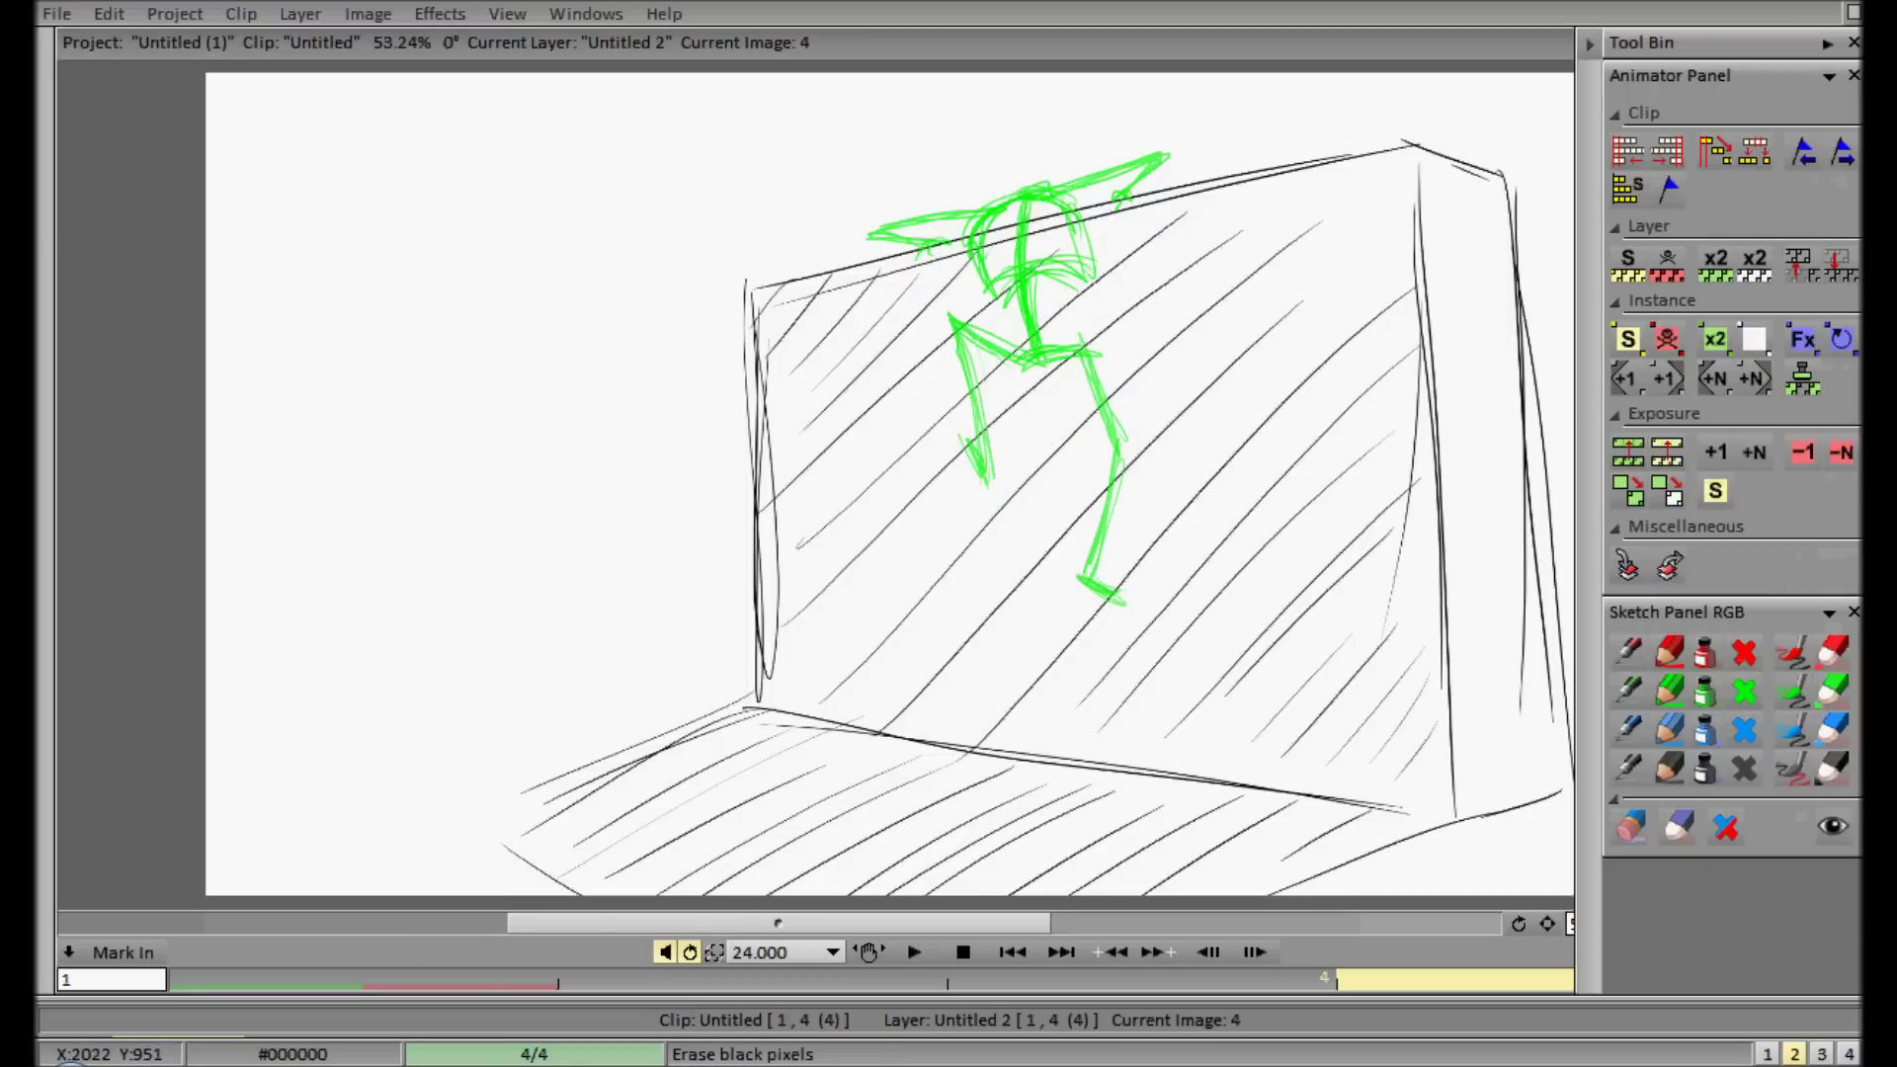
left_click(868, 952)
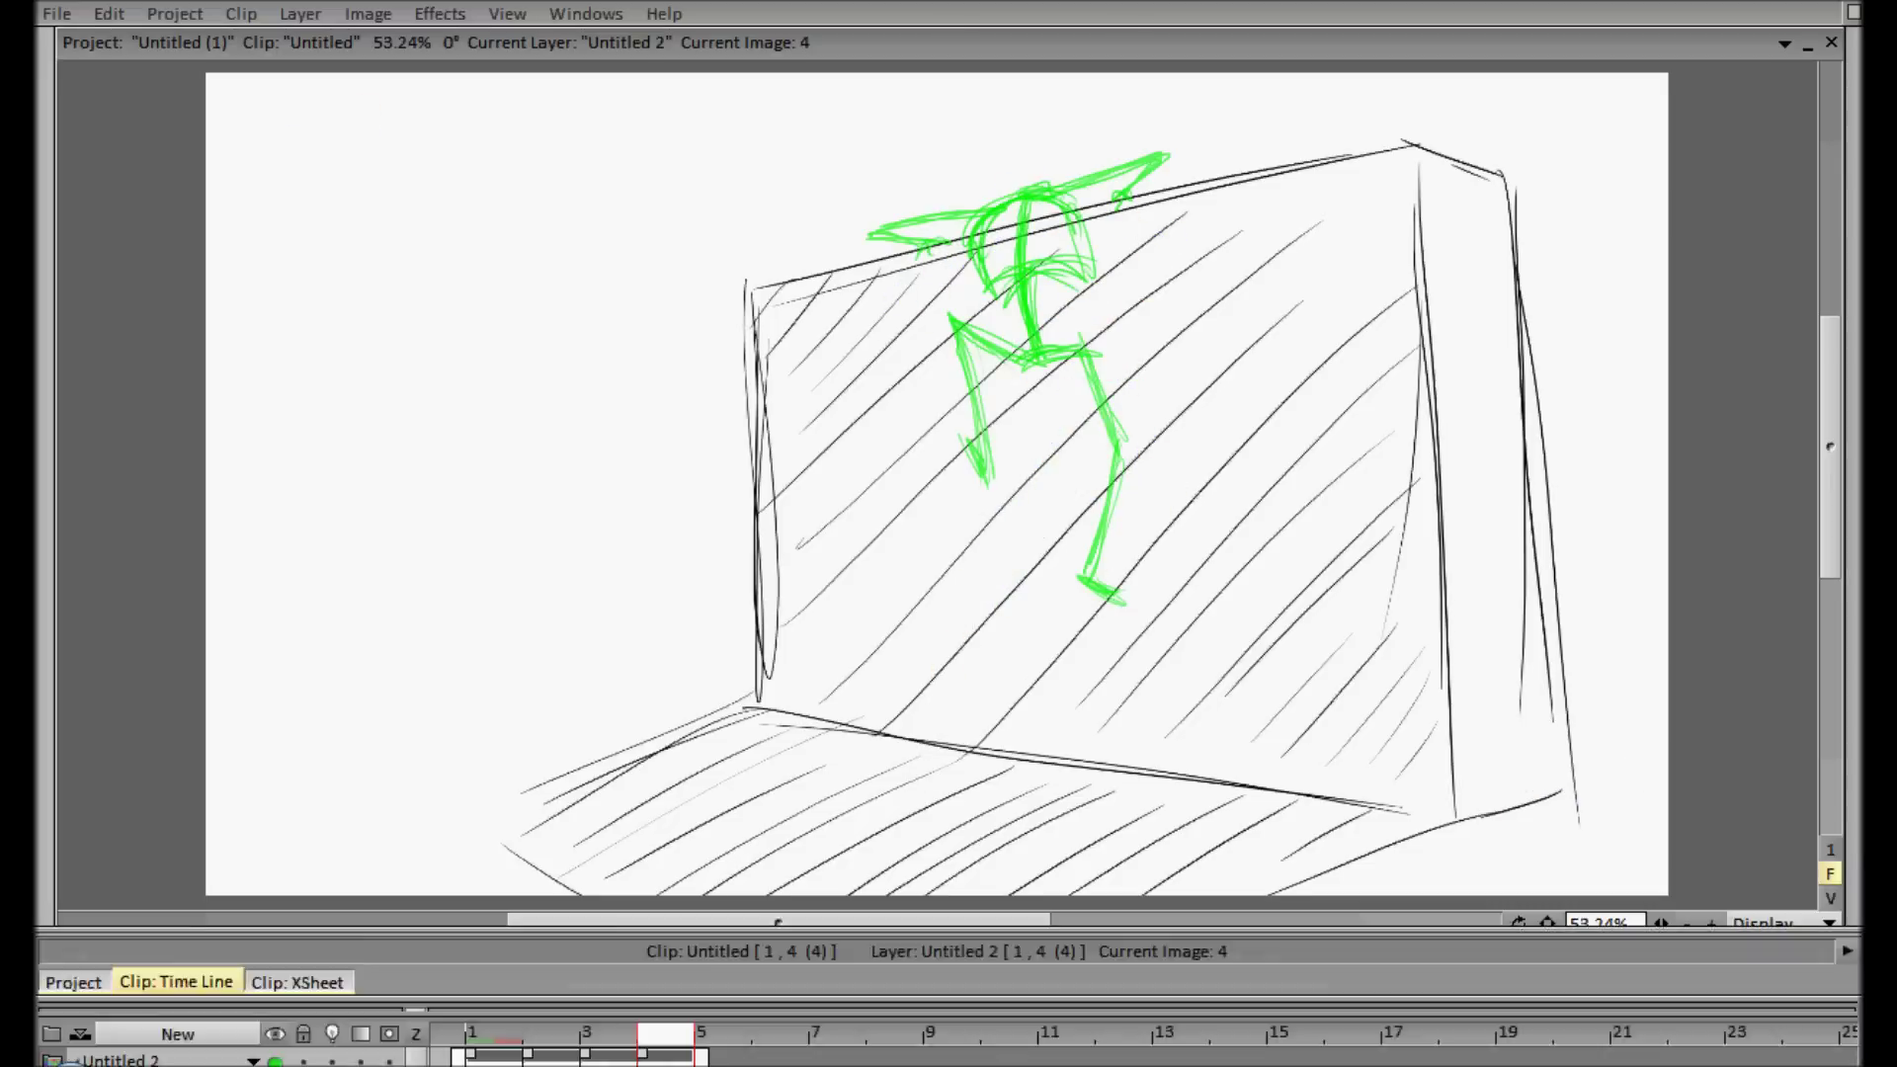
- Shift the Untitled 2 layer one frame later in the timeline and set its pre-behavior to Hold at image 1
left_click(808, 1023)
left_click_drag(473, 799, 530, 798)
left_click(709, 753)
left_click(488, 753)
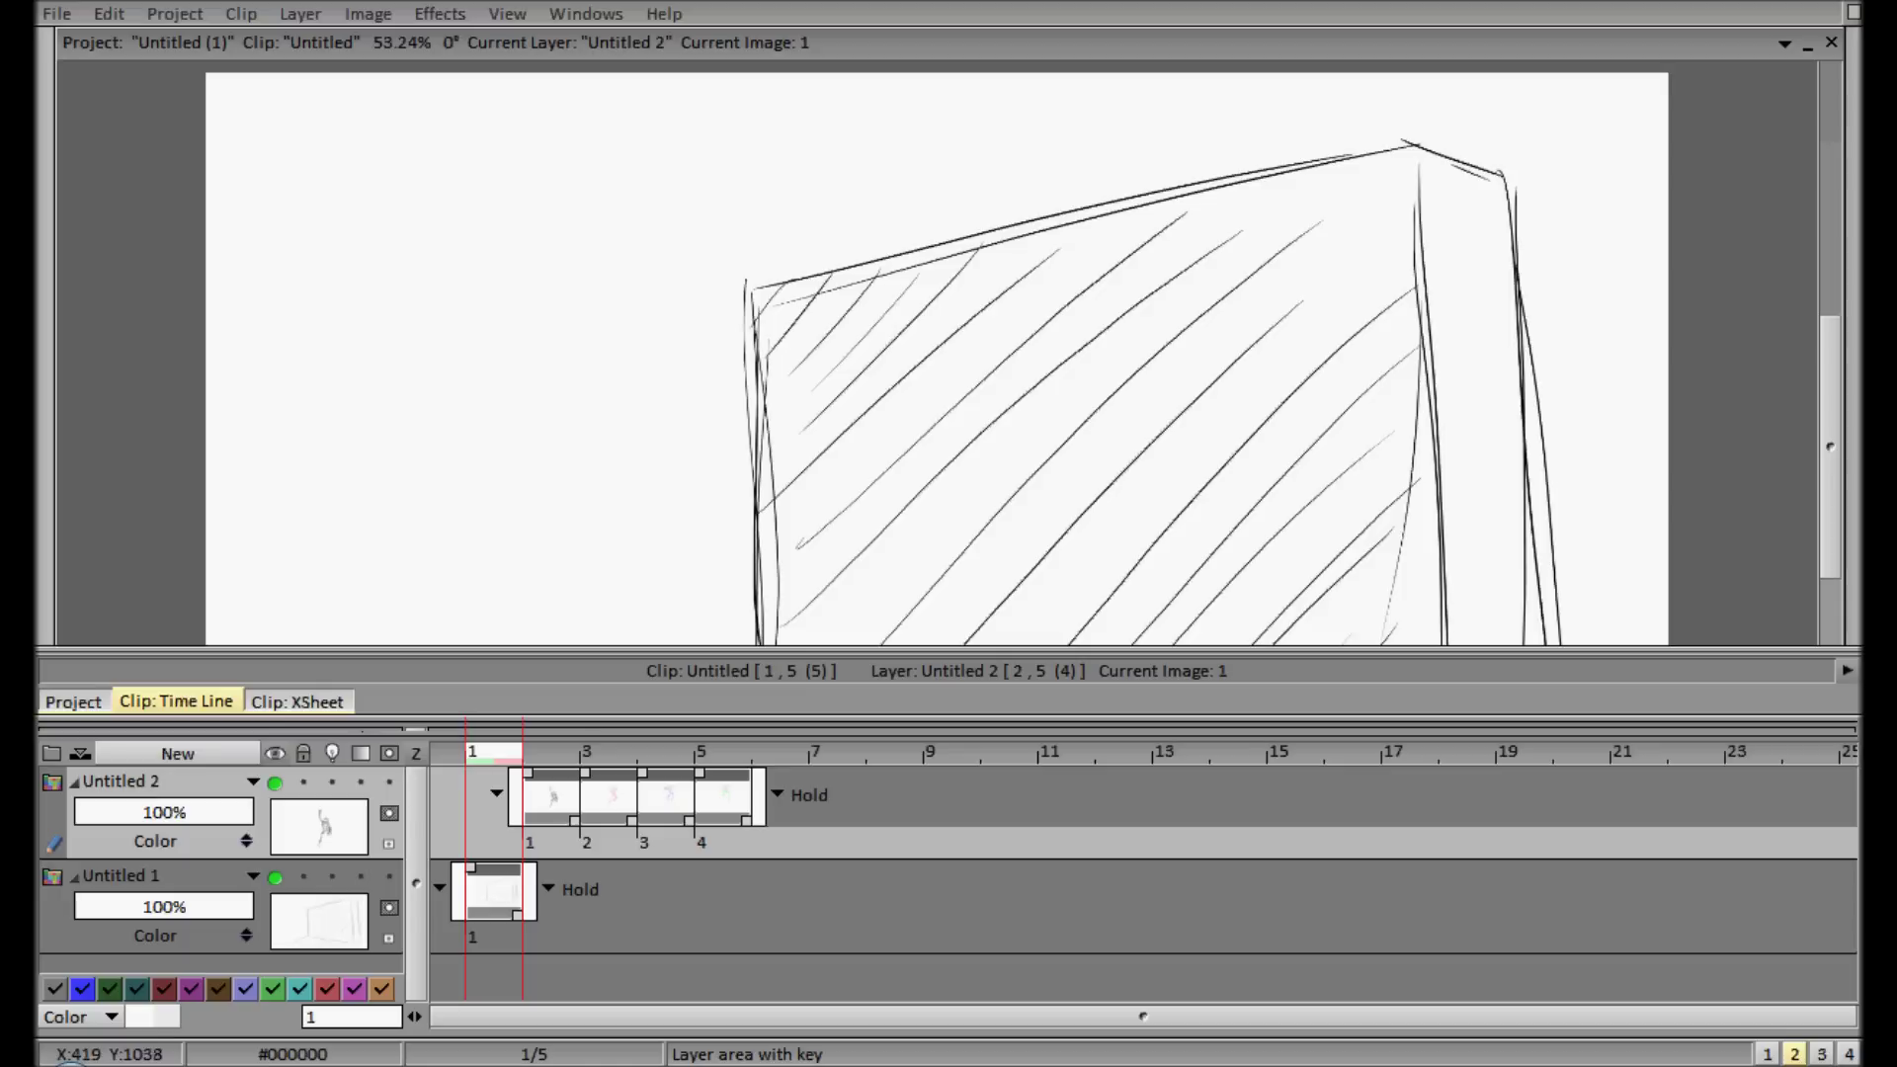
left_click(497, 793)
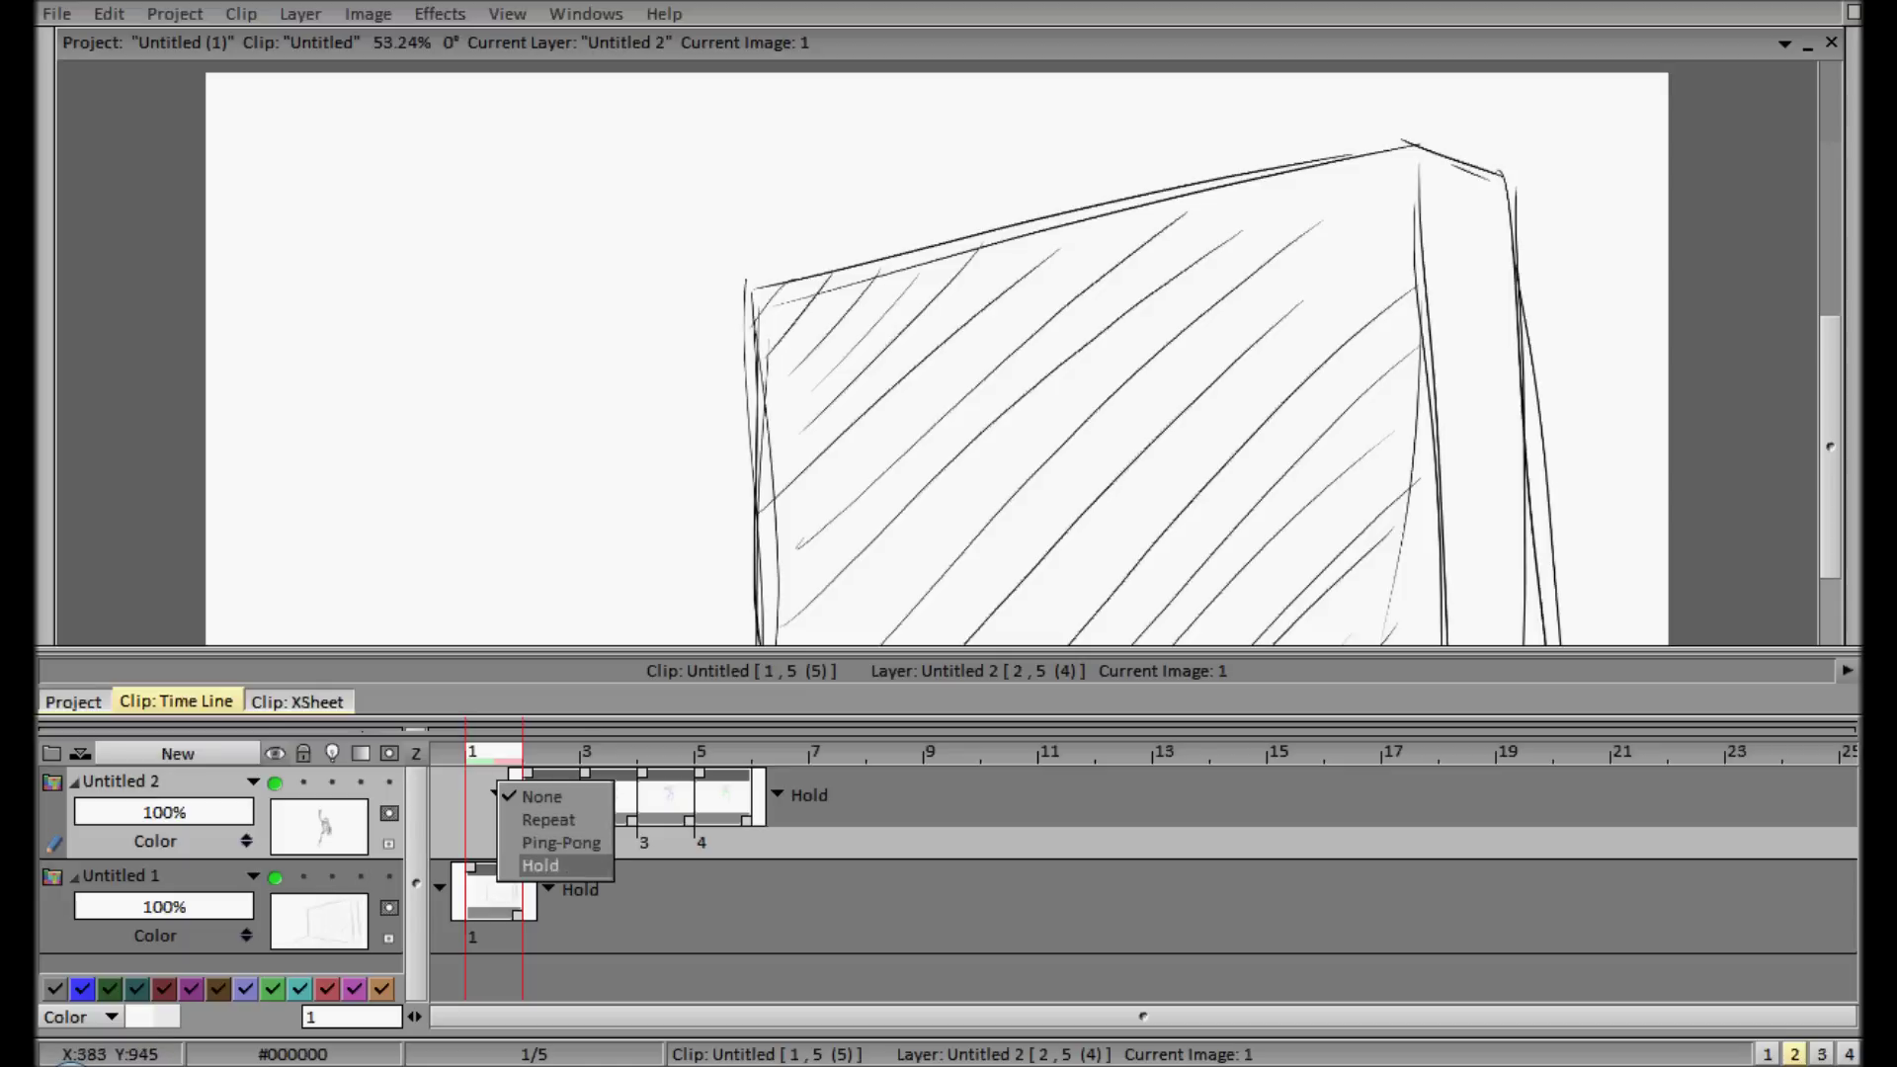
left_click(540, 866)
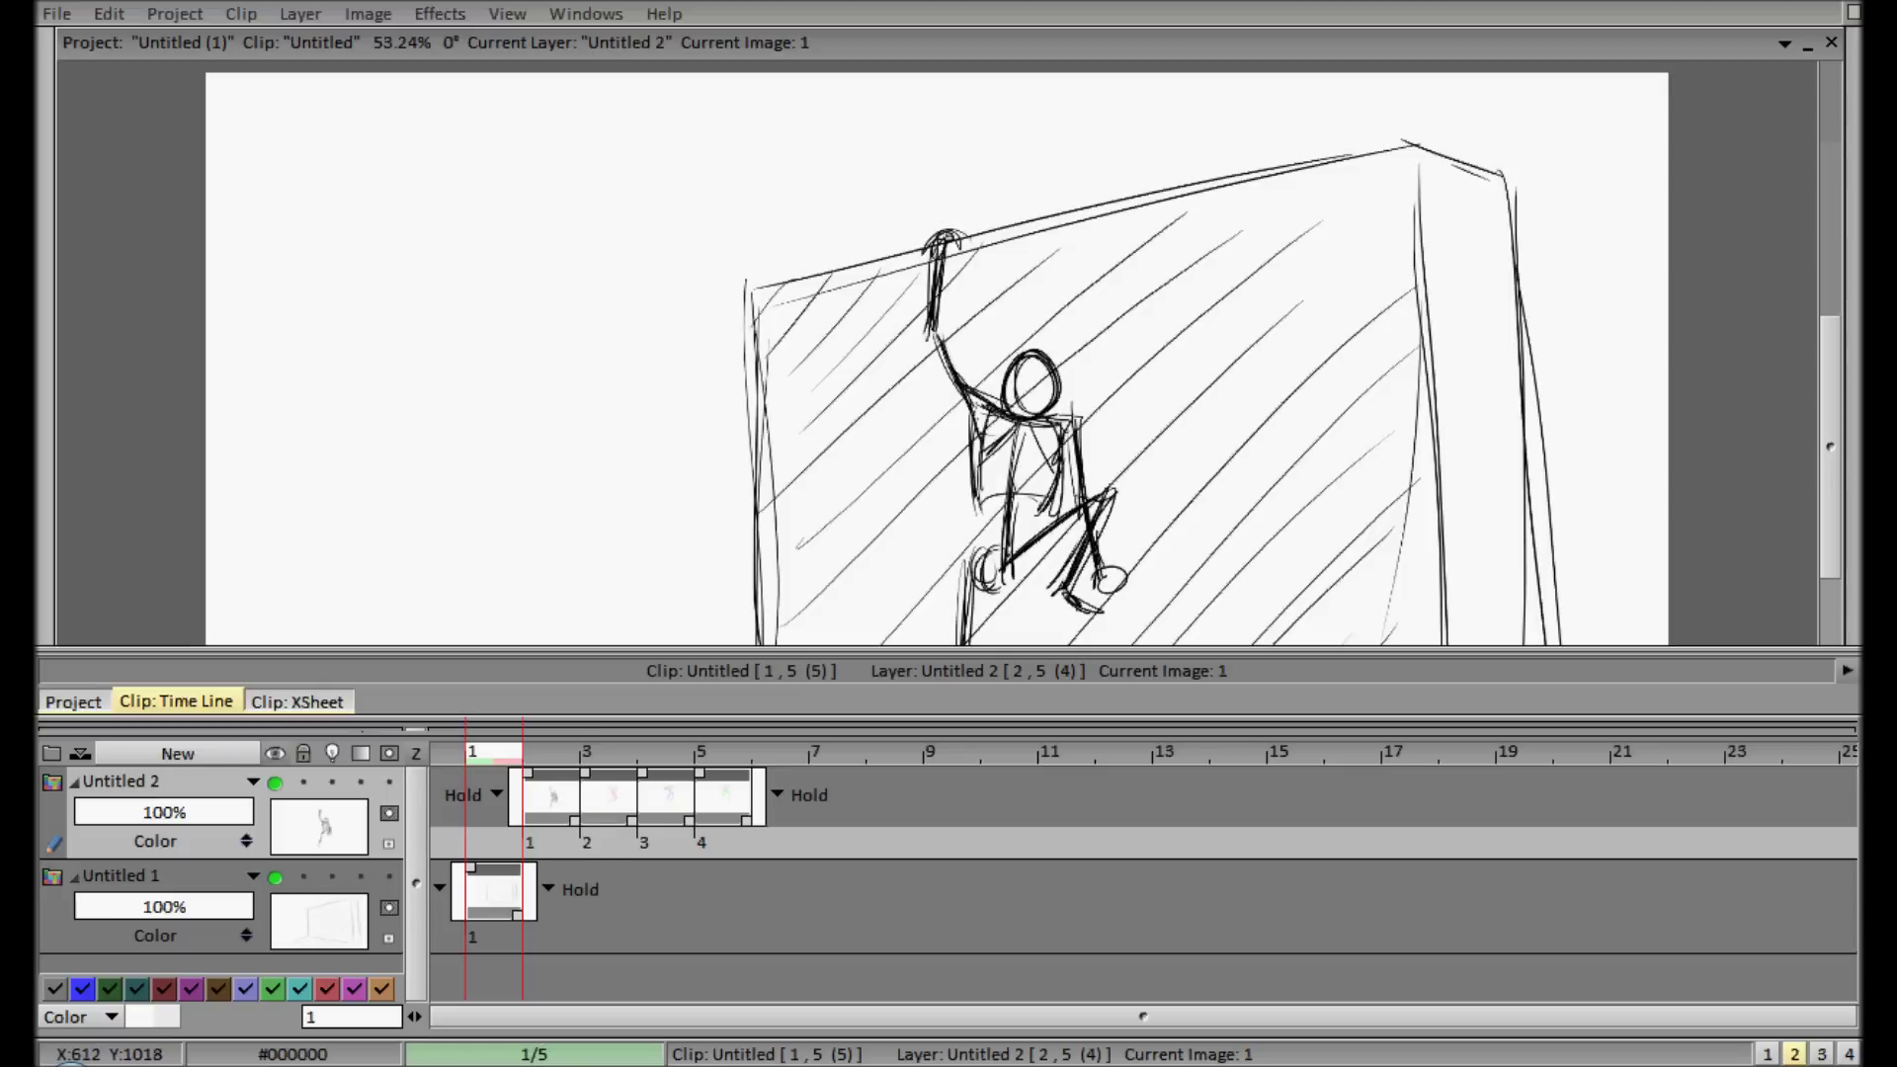
- Handwrite the note "CRAP PHONE BACK" in green beside the wall on image 1, and erase it again
left_click_drag(315, 181, 331, 264)
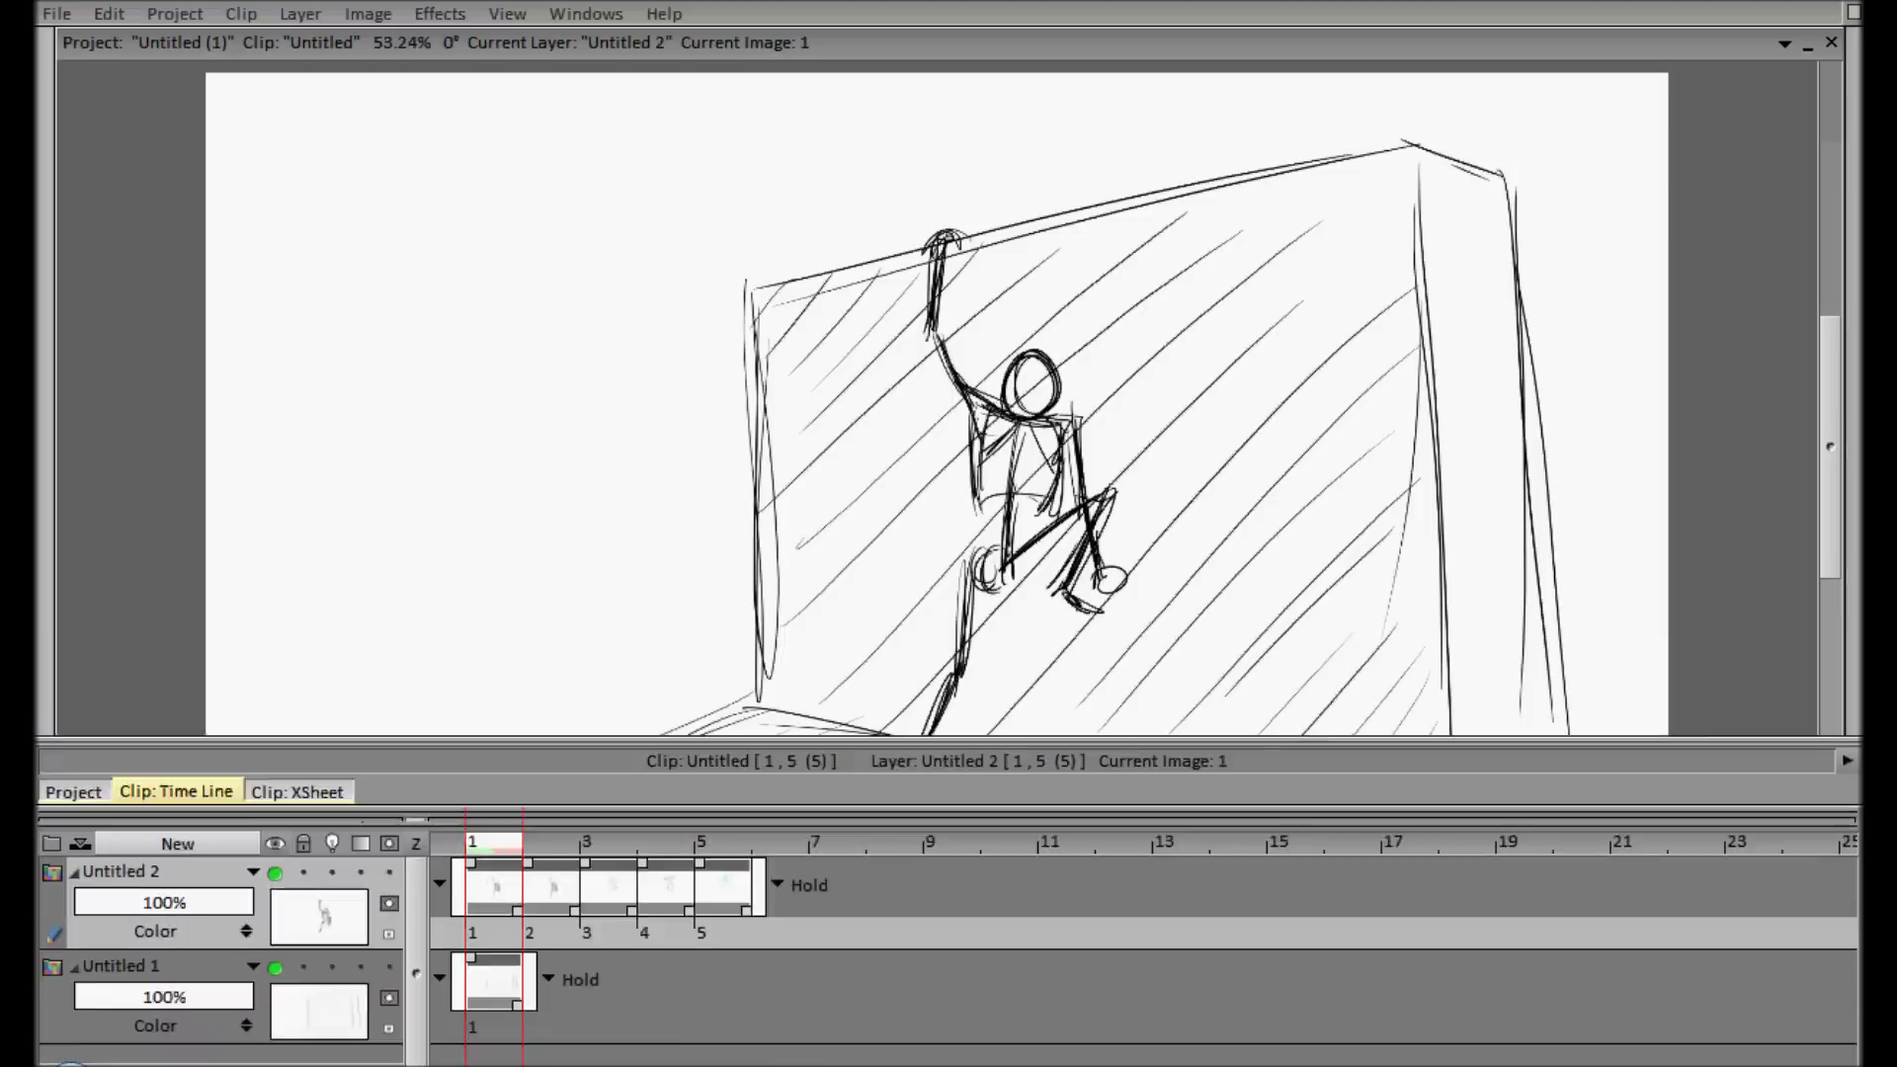
left_click_drag(352, 181, 353, 244)
left_click_drag(351, 178, 413, 240)
left_click_drag(419, 251, 467, 198)
mouse_move(330, 361)
left_mouse_down()
mouse_move(349, 425)
mouse_move(336, 387)
left_mouse_up()
mouse_move(400, 294)
left_mouse_down()
mouse_move(400, 420)
mouse_move(439, 396)
mouse_move(462, 341)
left_mouse_up()
mouse_move(487, 386)
left_mouse_down()
mouse_move(489, 302)
mouse_move(534, 280)
mouse_move(601, 340)
left_mouse_up()
left_click_drag(566, 323, 595, 318)
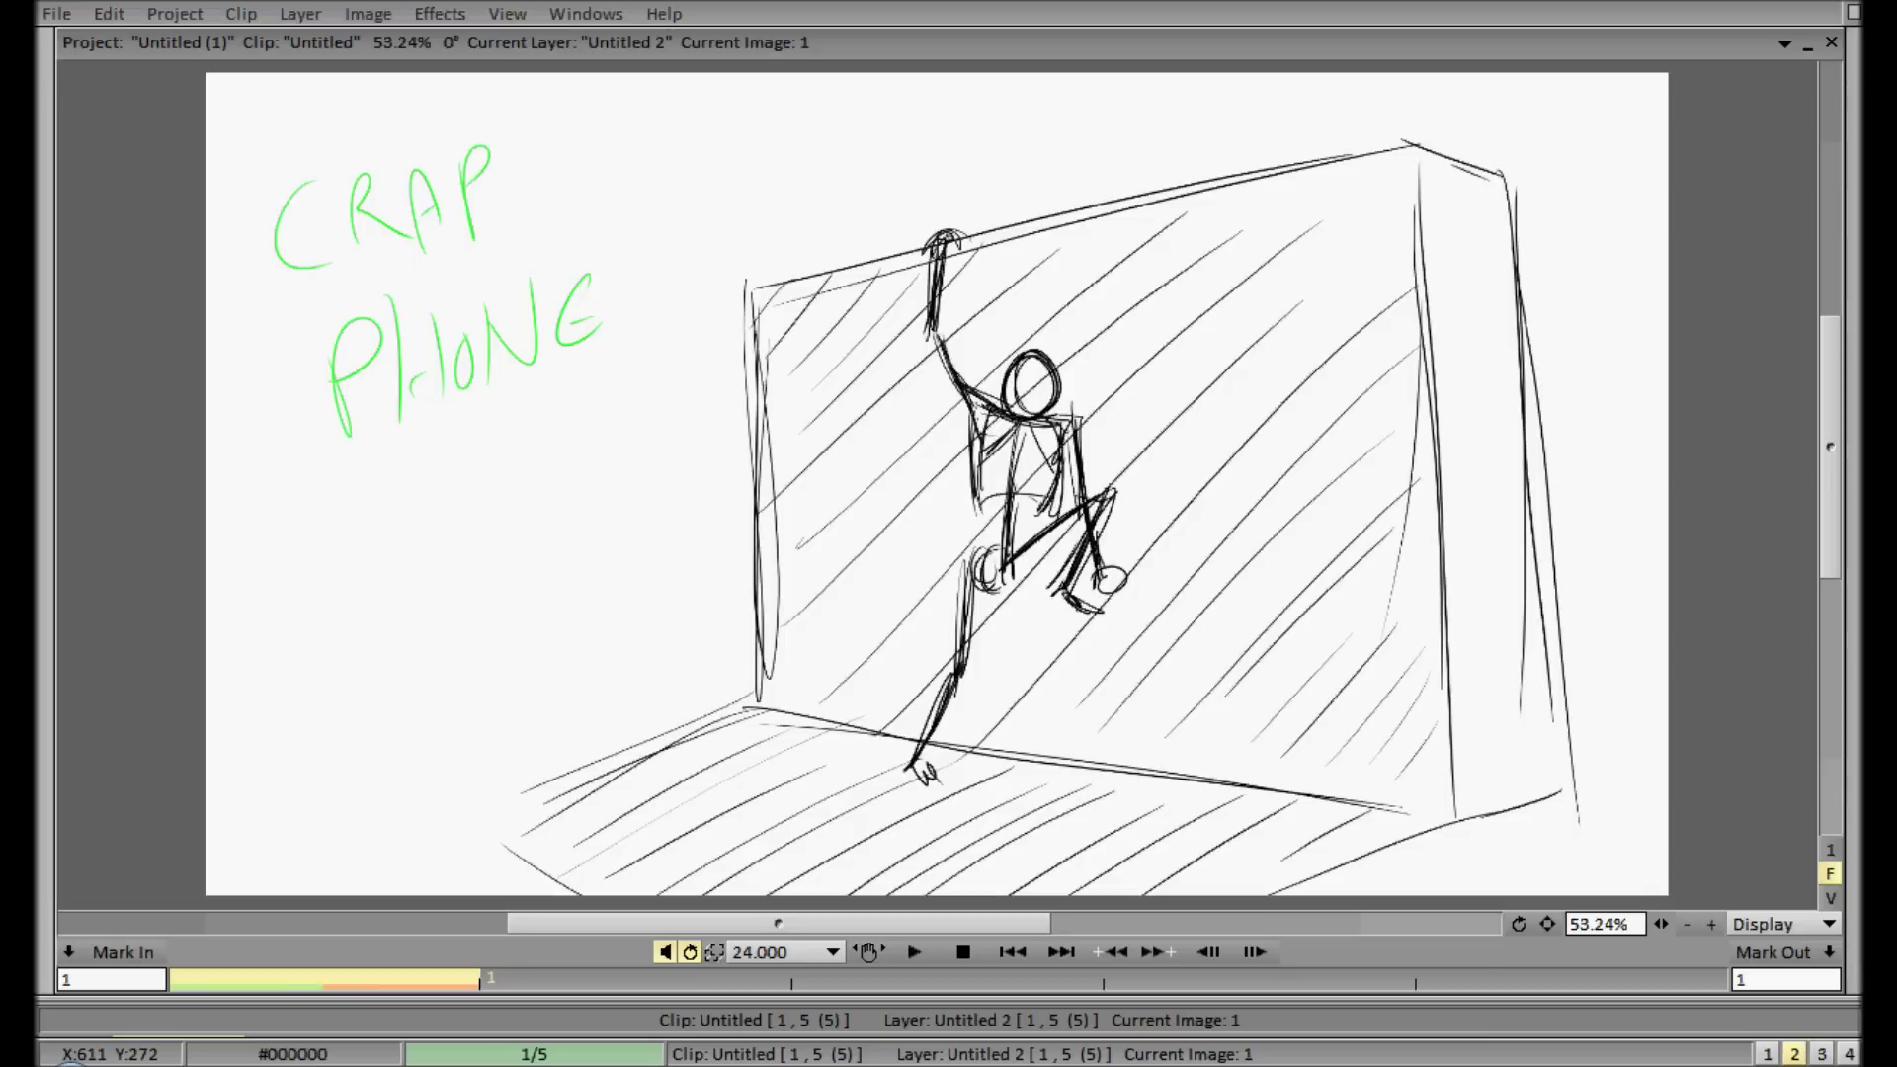
mouse_move(400, 510)
left_mouse_down()
mouse_move(407, 619)
mouse_move(373, 632)
mouse_move(506, 593)
left_mouse_up()
left_click_drag(548, 508, 578, 590)
left_click_drag(591, 475, 595, 586)
mouse_move(646, 481)
left_mouse_down()
mouse_move(592, 552)
mouse_move(666, 568)
left_mouse_up()
mouse_move(1853, 567)
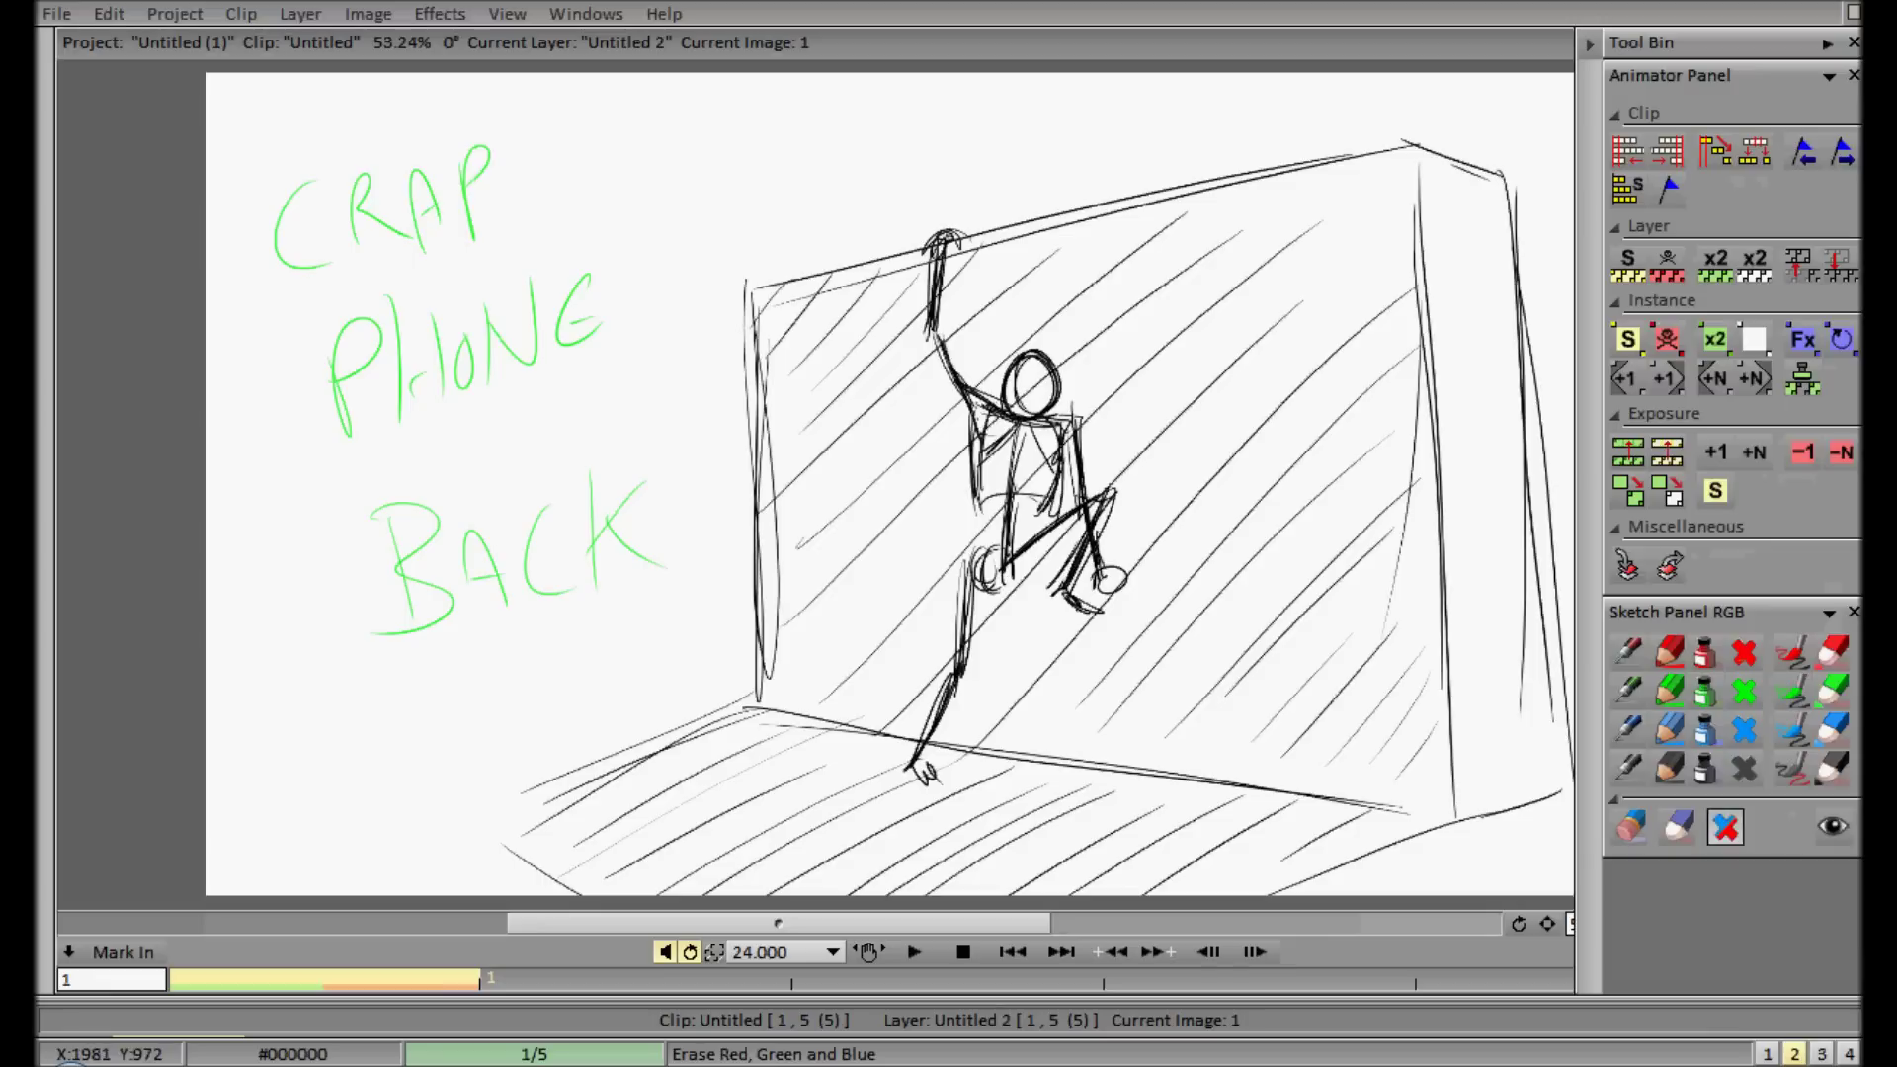
left_click(1744, 690)
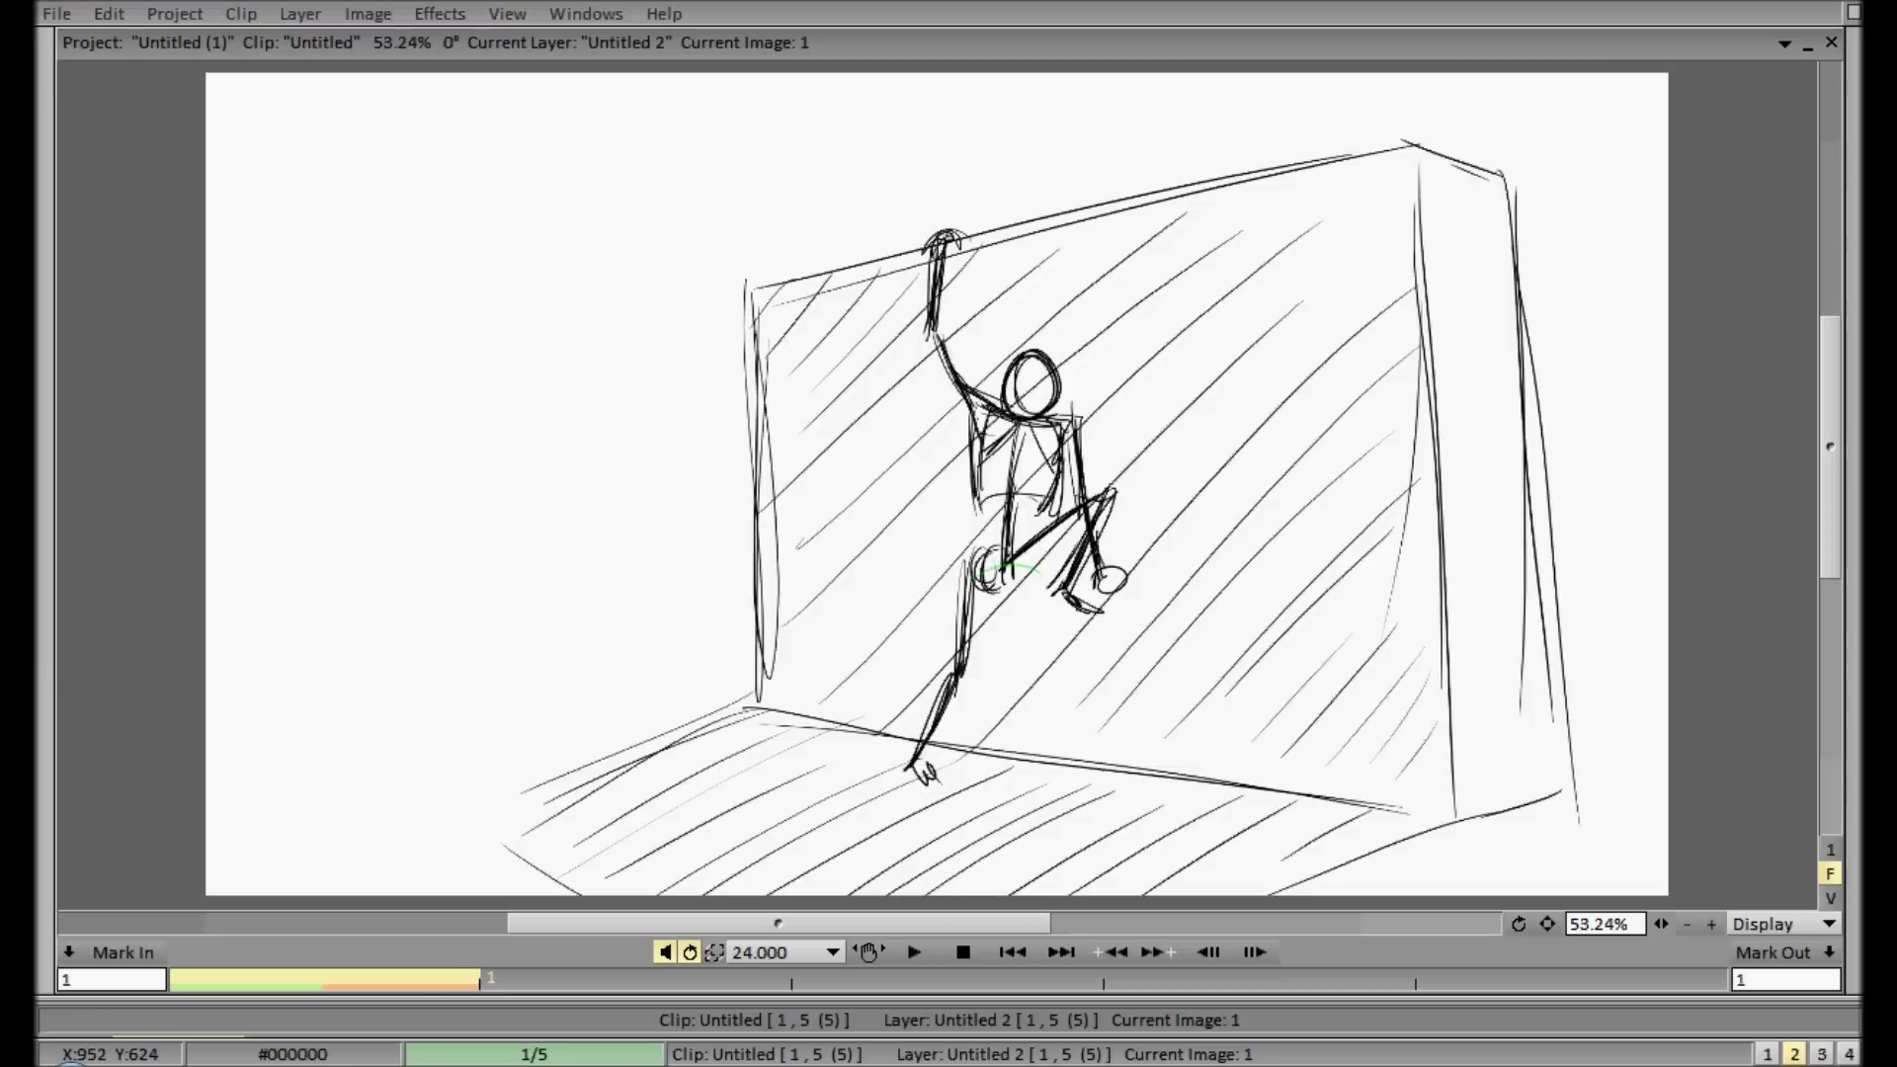
- On image 1, trace the black figure's standing leg in green and draw the other leg lowered to the floor
mouse_move(976, 581)
left_mouse_down()
mouse_move(1037, 570)
mouse_move(957, 660)
mouse_move(906, 769)
left_mouse_up()
left_click_drag(951, 682, 908, 767)
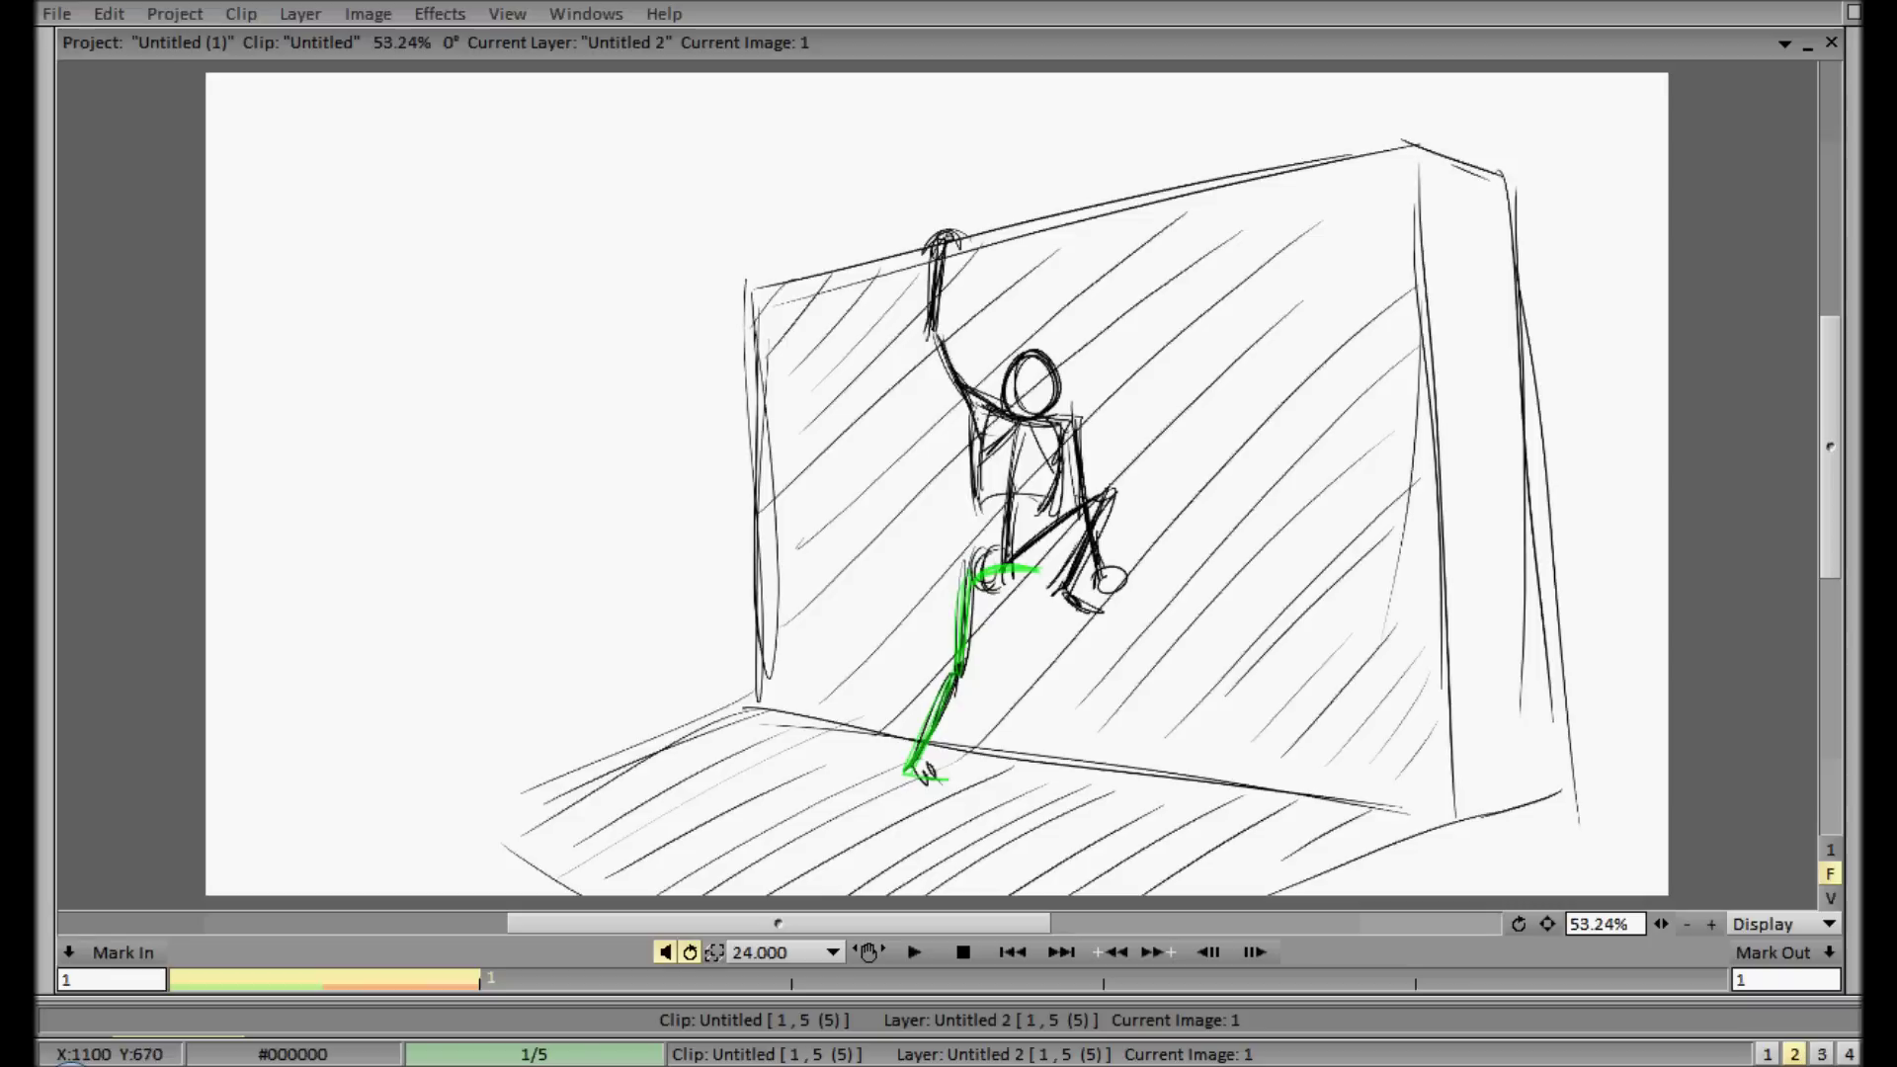
left_click_drag(1036, 575, 1044, 682)
left_click_drag(1037, 617, 1057, 798)
mouse_move(1041, 711)
left_mouse_down()
mouse_move(1054, 797)
mouse_move(1081, 784)
left_mouse_up()
mouse_move(1048, 801)
left_mouse_down()
mouse_move(1080, 788)
mouse_move(1039, 577)
left_mouse_up()
- Trace the spine, ribcage, head and lowered arm with its hand in green over the black figure
left_click_drag(1021, 431, 1008, 548)
left_click_drag(985, 407, 978, 501)
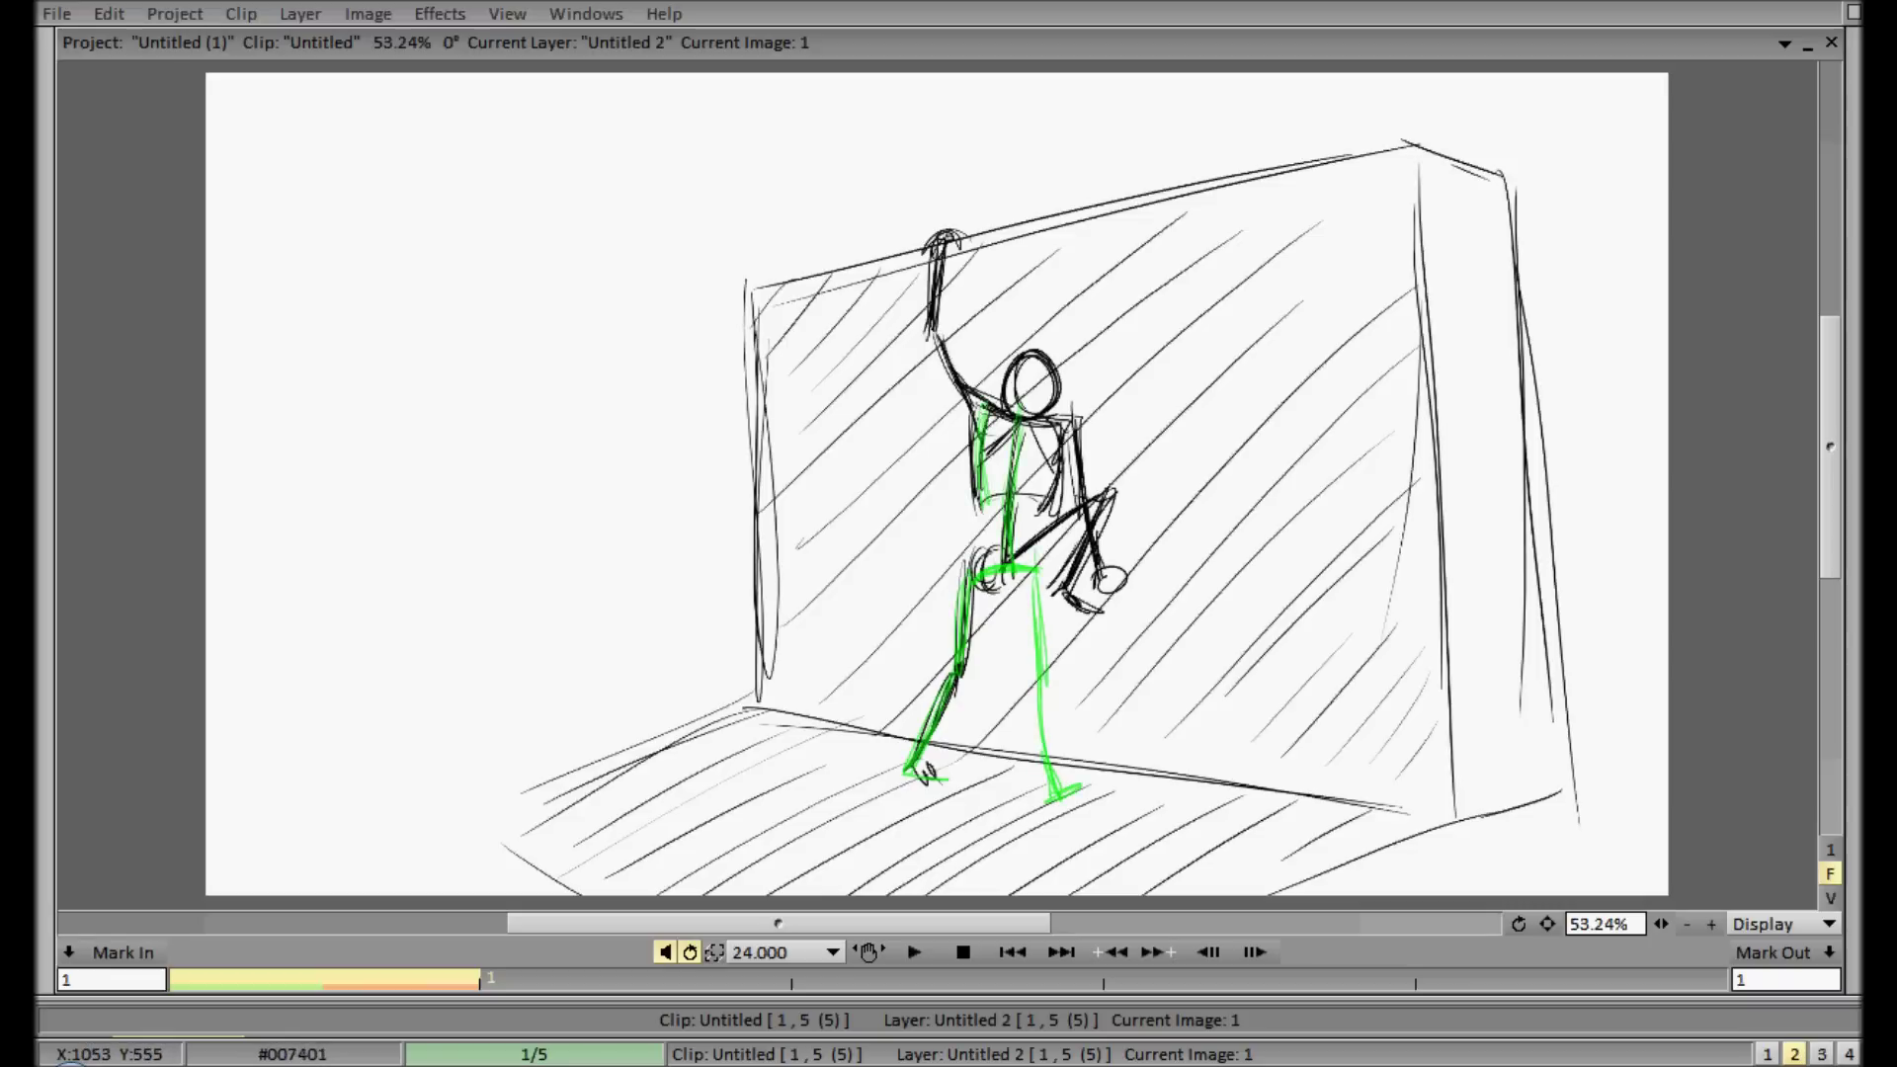
mouse_move(1026, 363)
left_mouse_down()
mouse_move(1008, 383)
mouse_move(1060, 377)
mouse_move(1028, 416)
left_mouse_up()
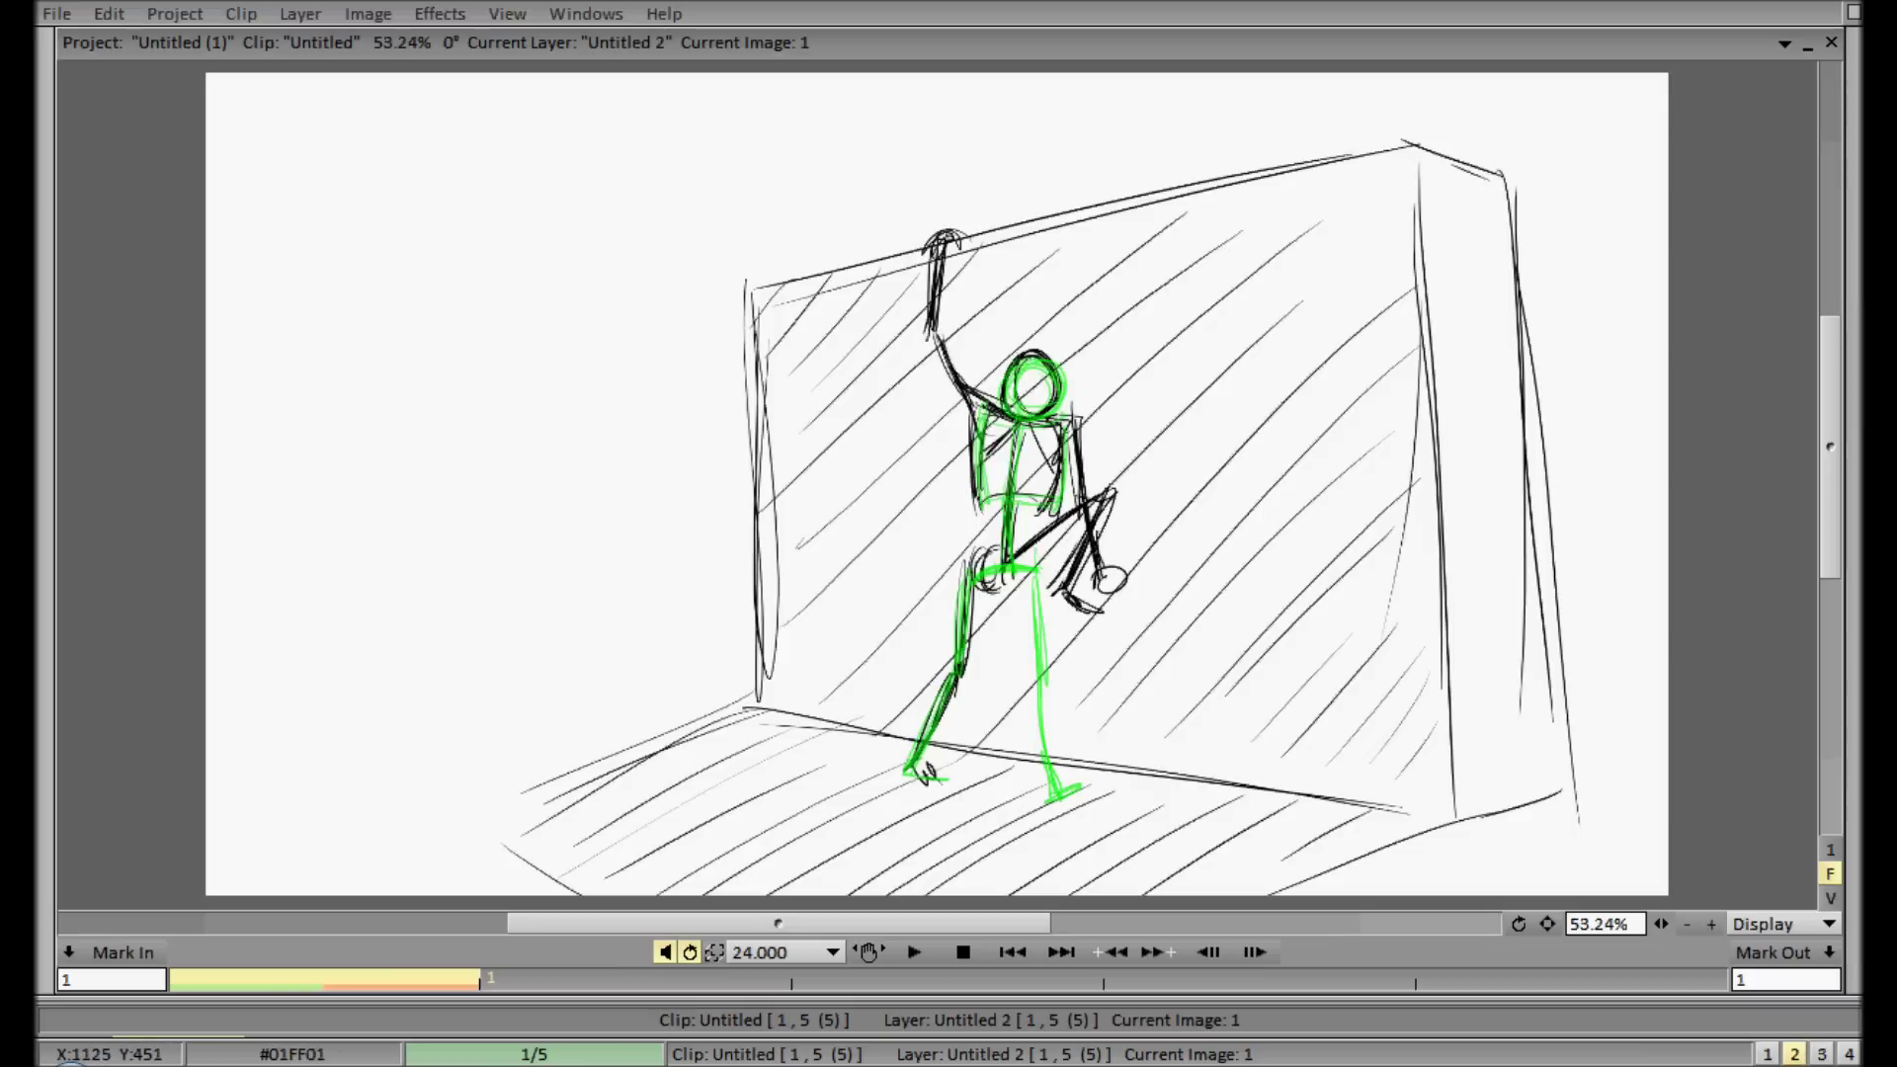
left_click_drag(1075, 420, 1098, 568)
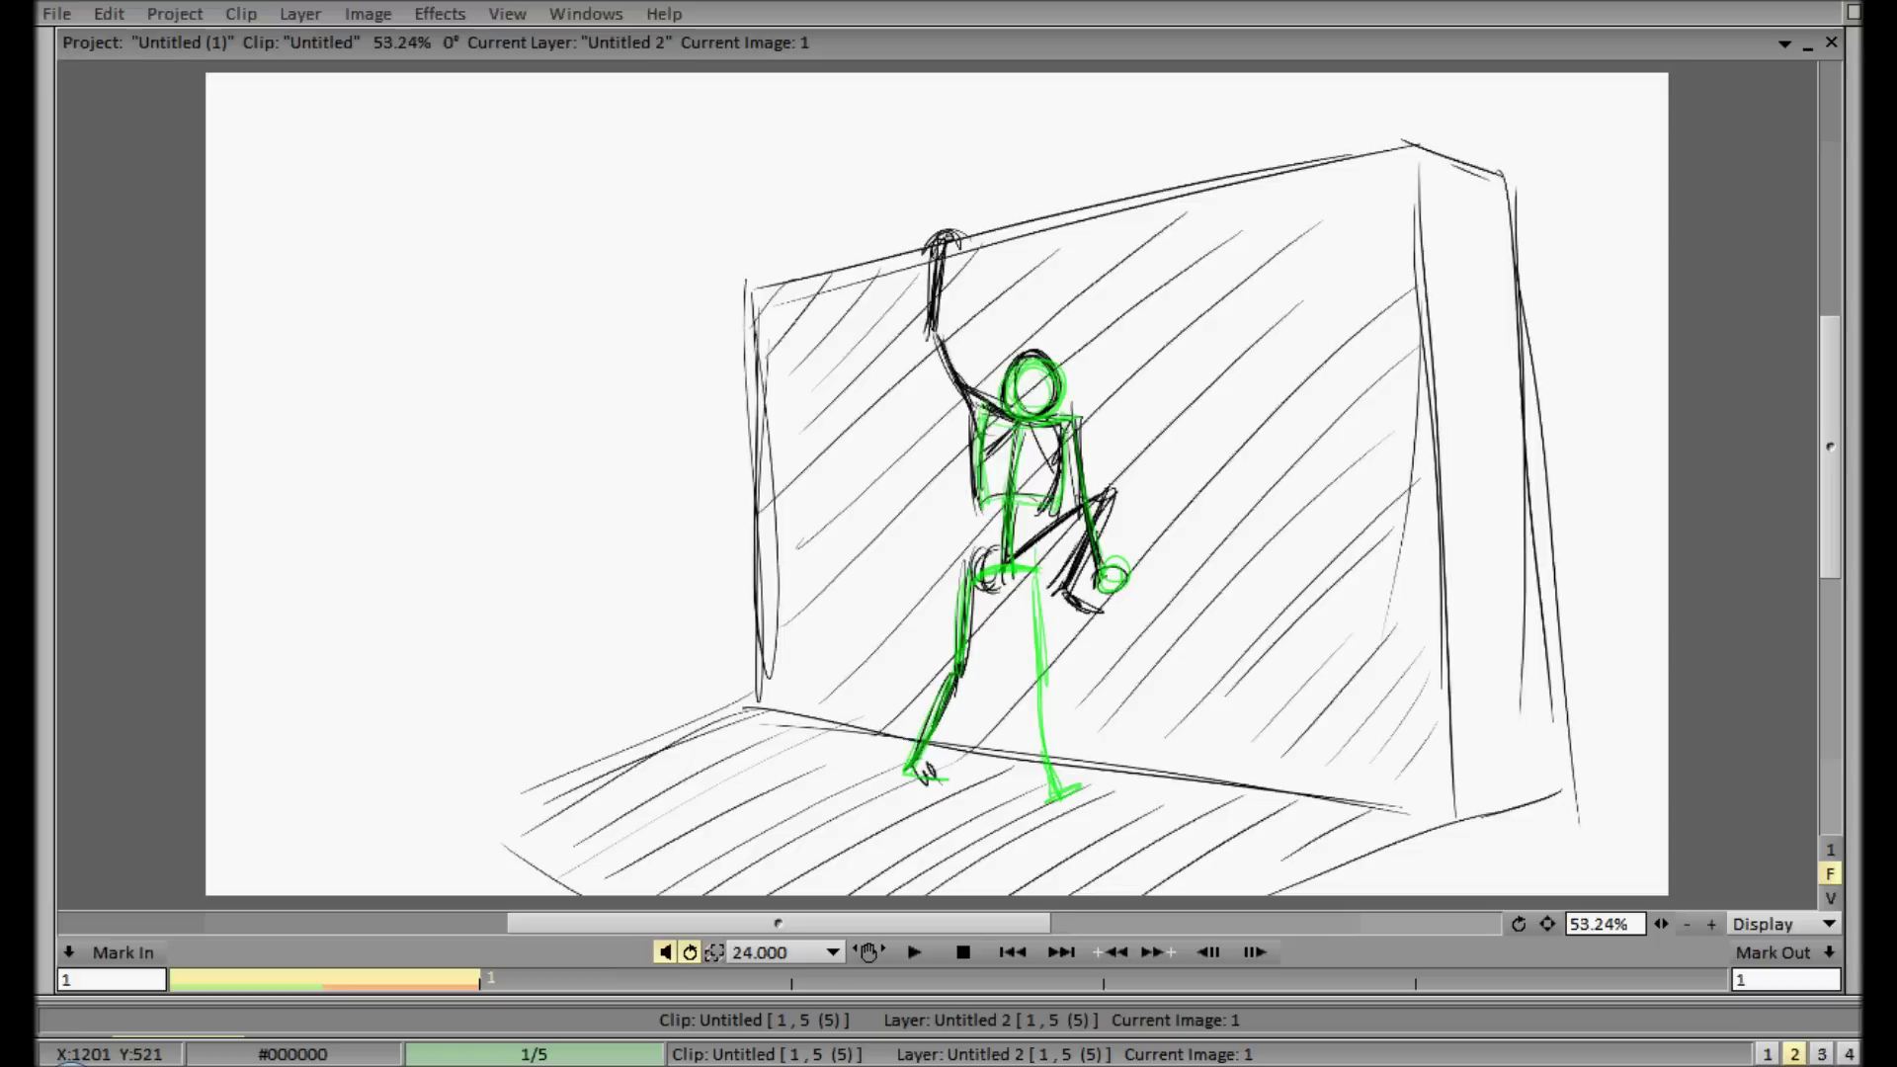
- Draw the green figure's other arm bent upward at the elbow with a round hand, and add a second forearm line
mouse_move(905, 392)
left_mouse_down()
mouse_move(919, 472)
mouse_move(914, 435)
mouse_move(917, 456)
left_mouse_up()
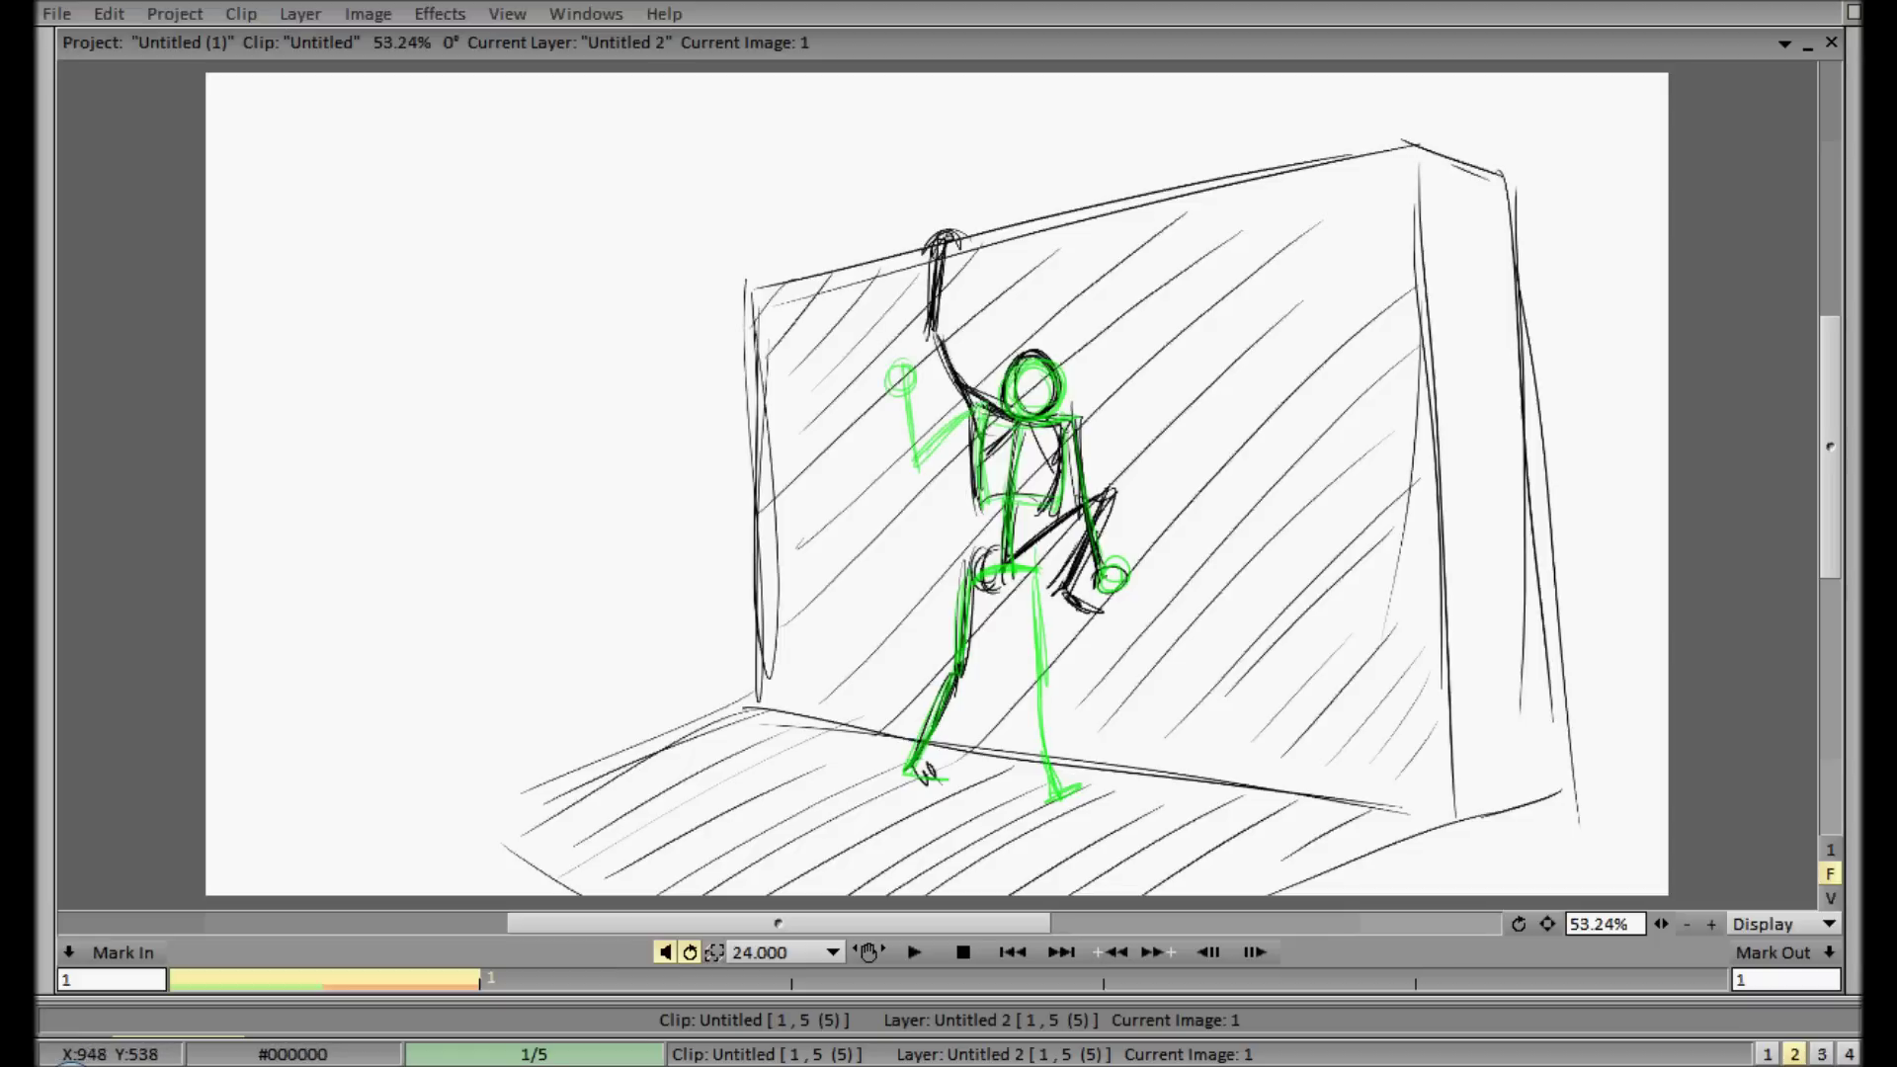
left_click_drag(935, 367, 914, 474)
left_click_drag(928, 378, 911, 485)
- Erase the raised arm's hand and outer forearm line with Filled Stroke, and return to the PenBrush with freehand Stroke
left_click(74, 88)
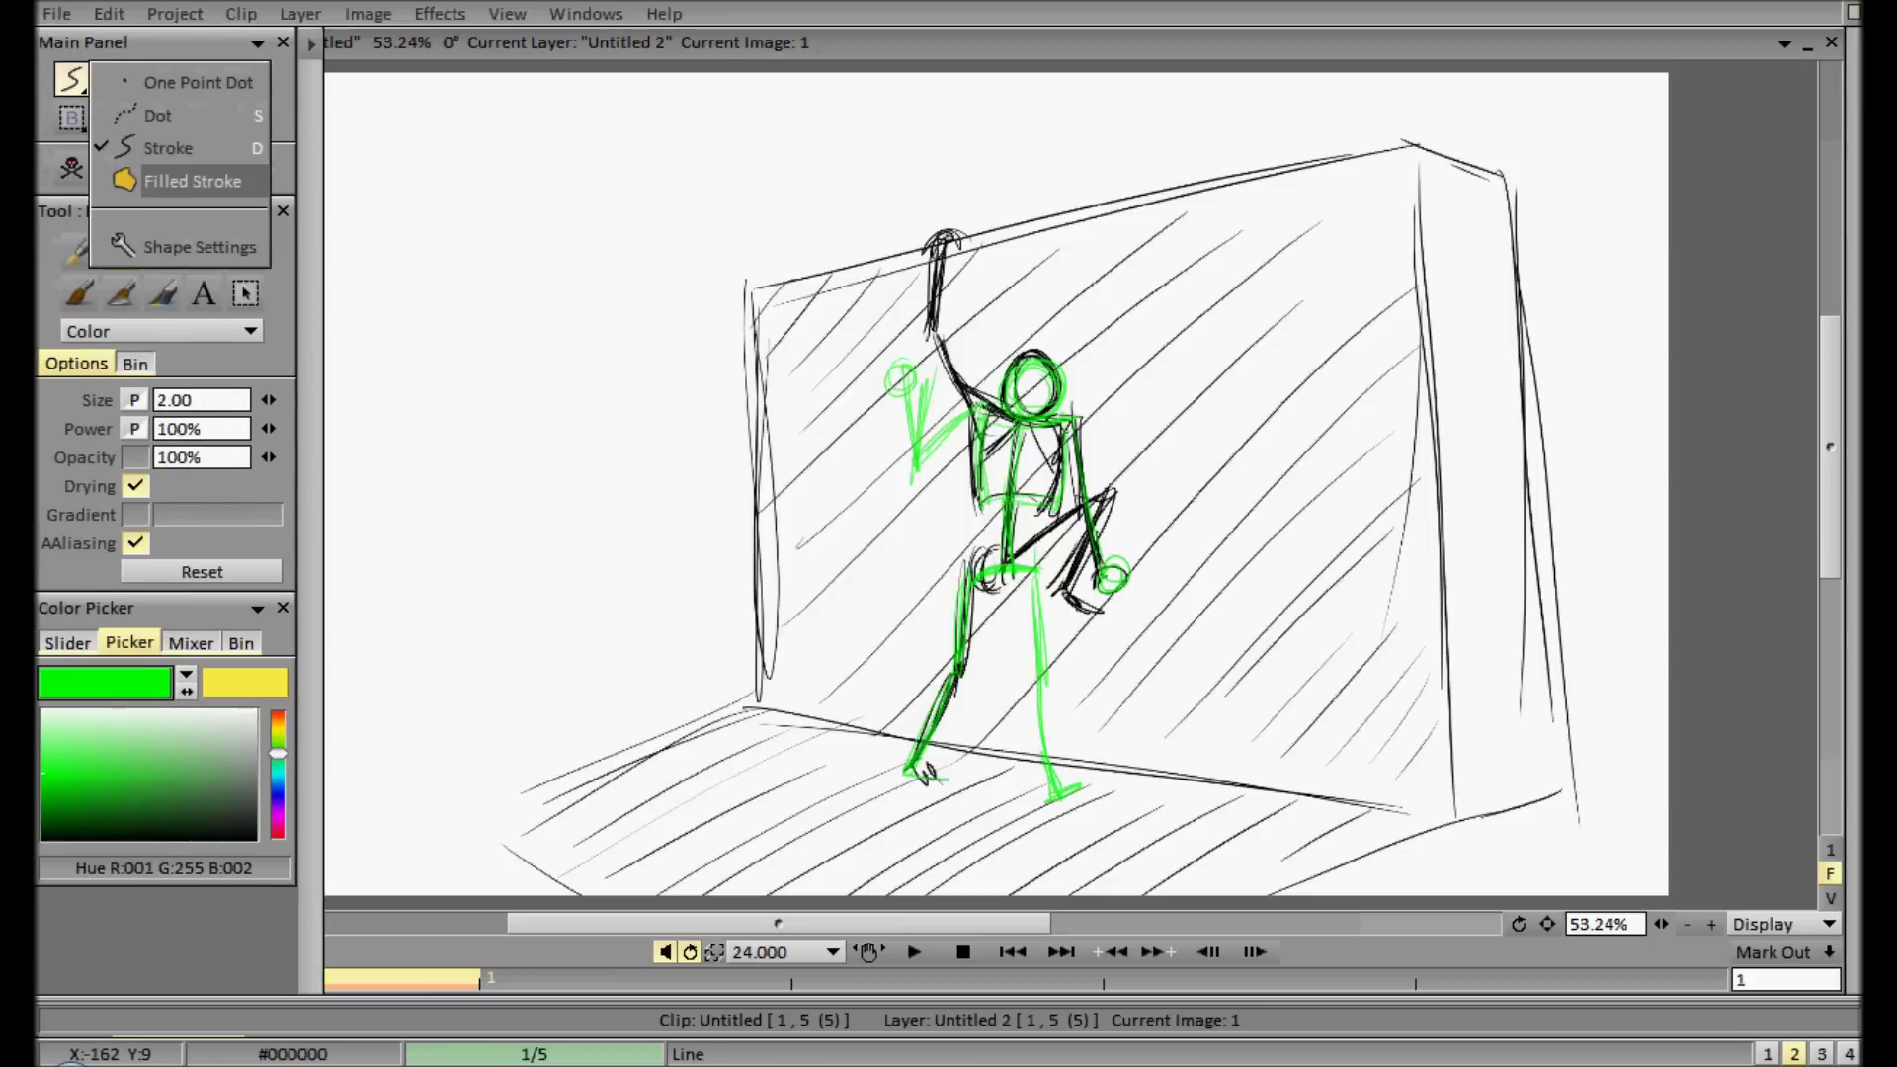
left_click(180, 180)
left_click_drag(924, 358, 900, 352)
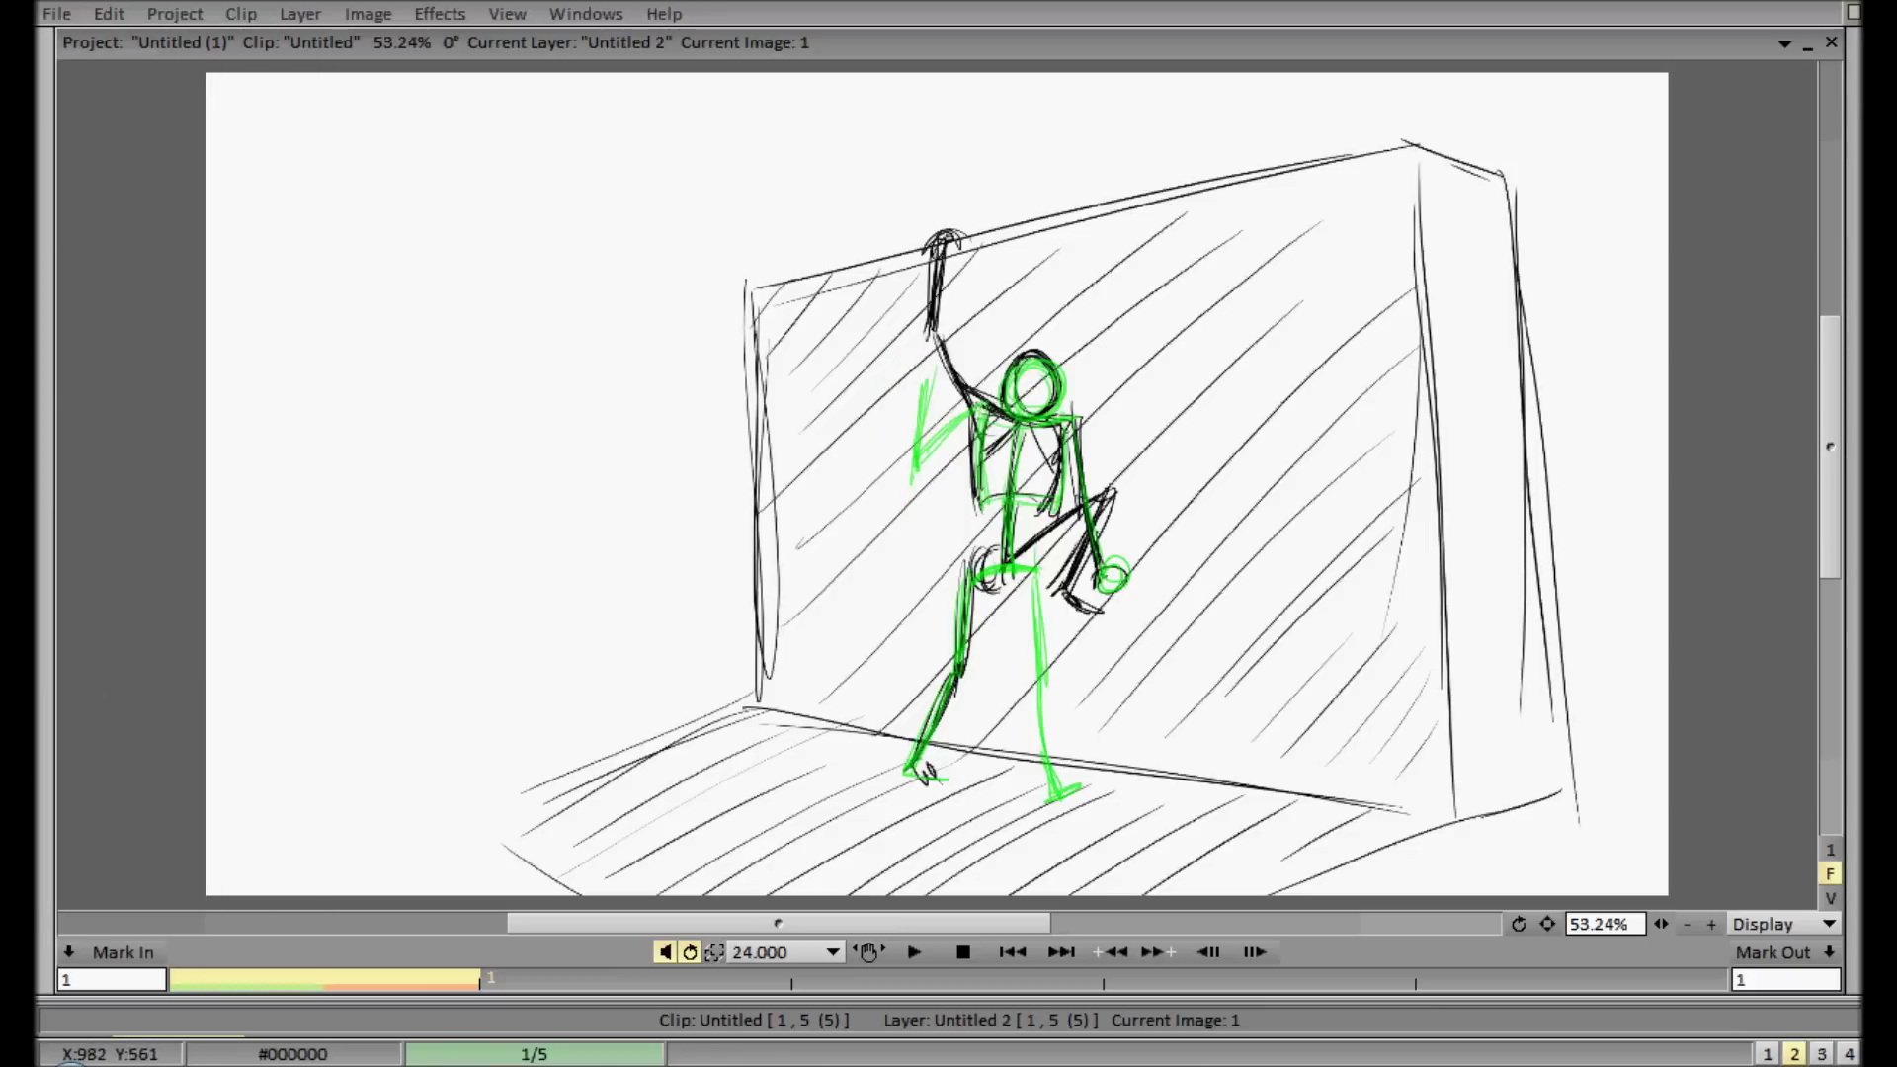
mouse_move(44, 209)
left_click(131, 172)
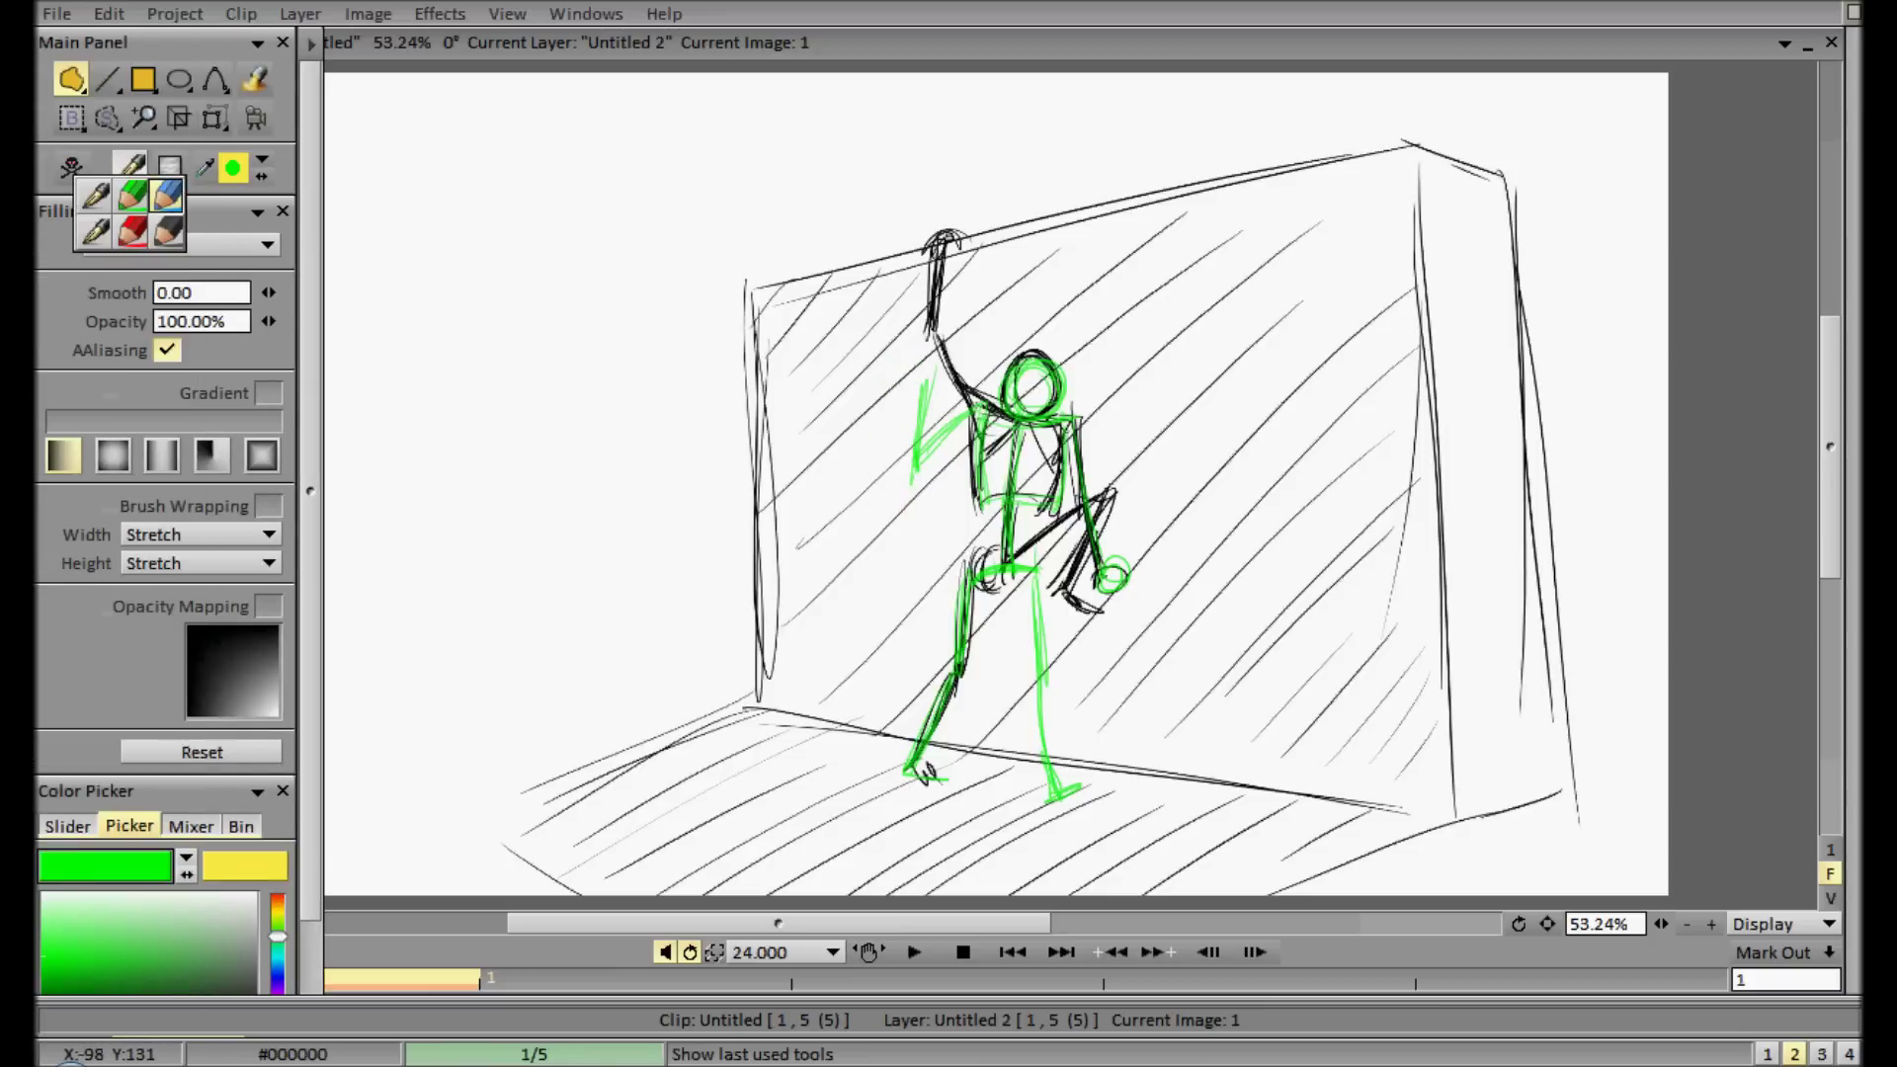
left_click(98, 201)
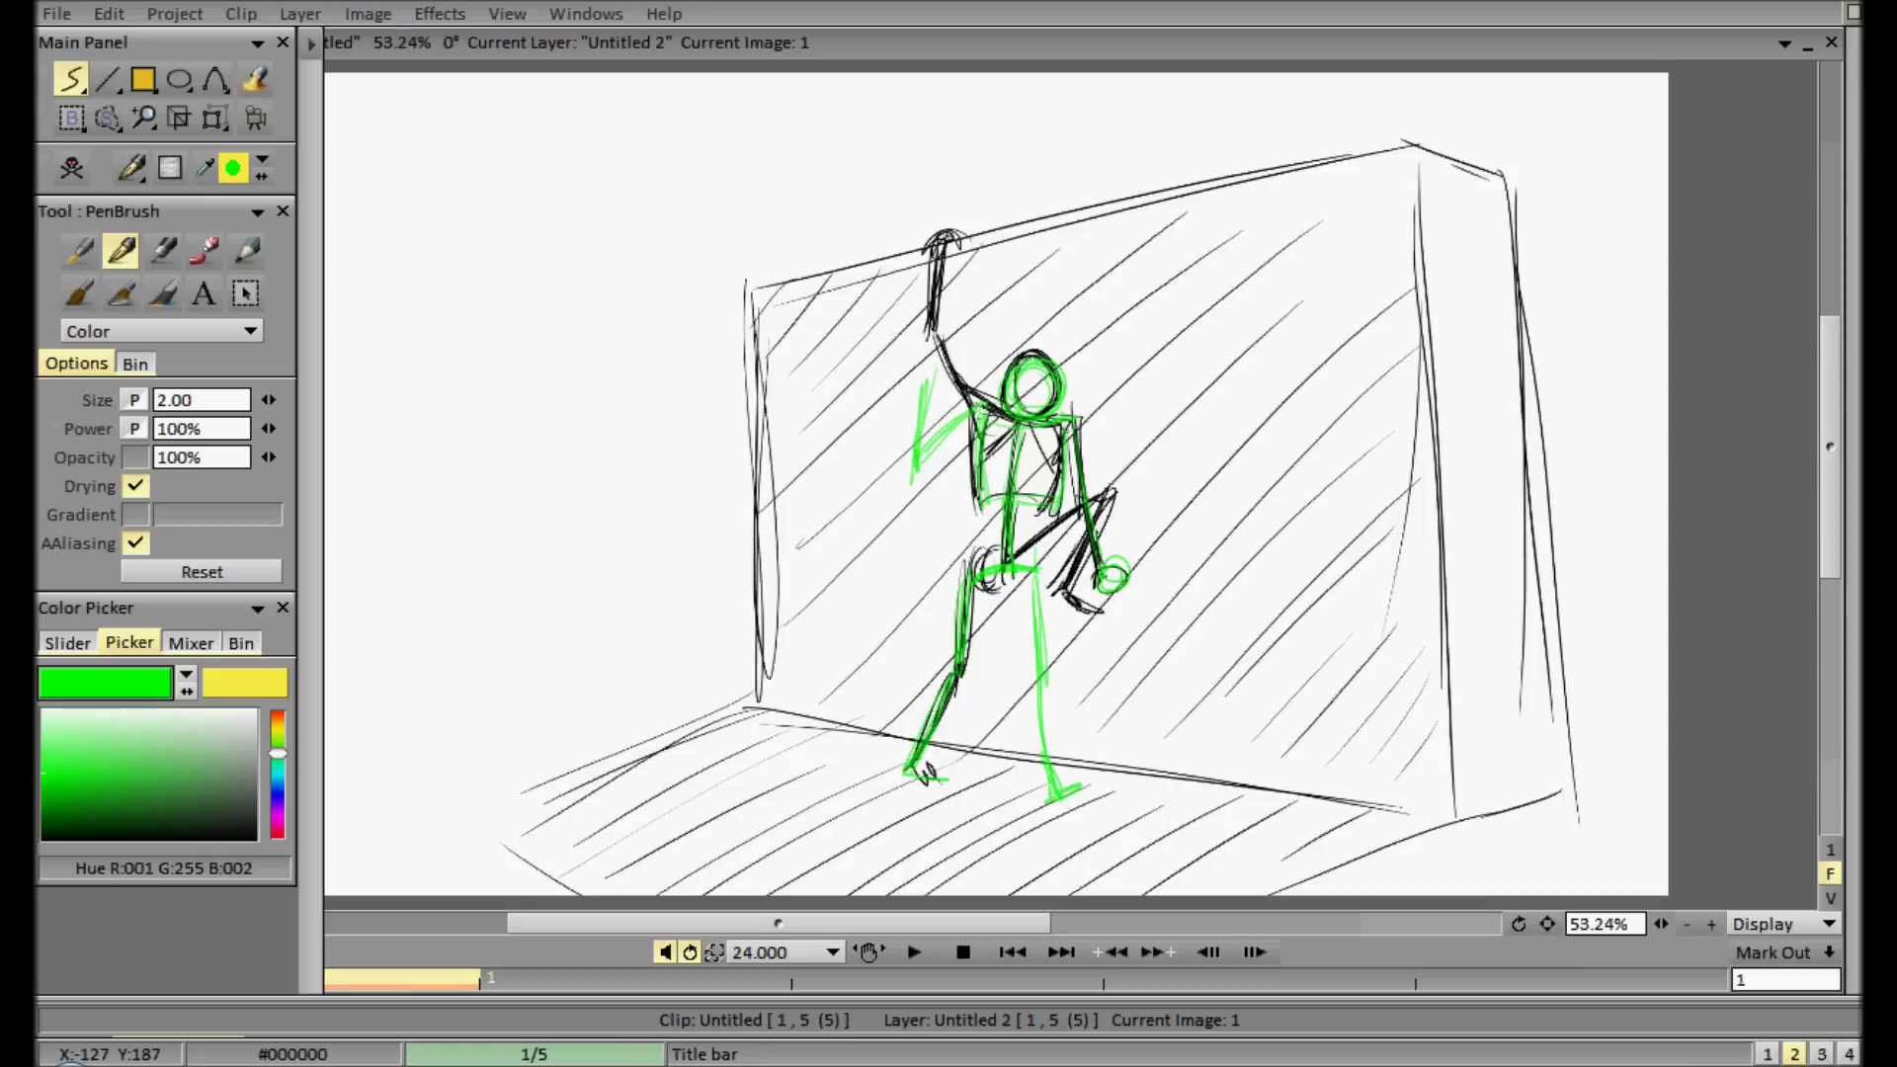
- Erase all black pixels from image 1 to remove the traced figure, and preview the poses as a flip book
key("Tab")
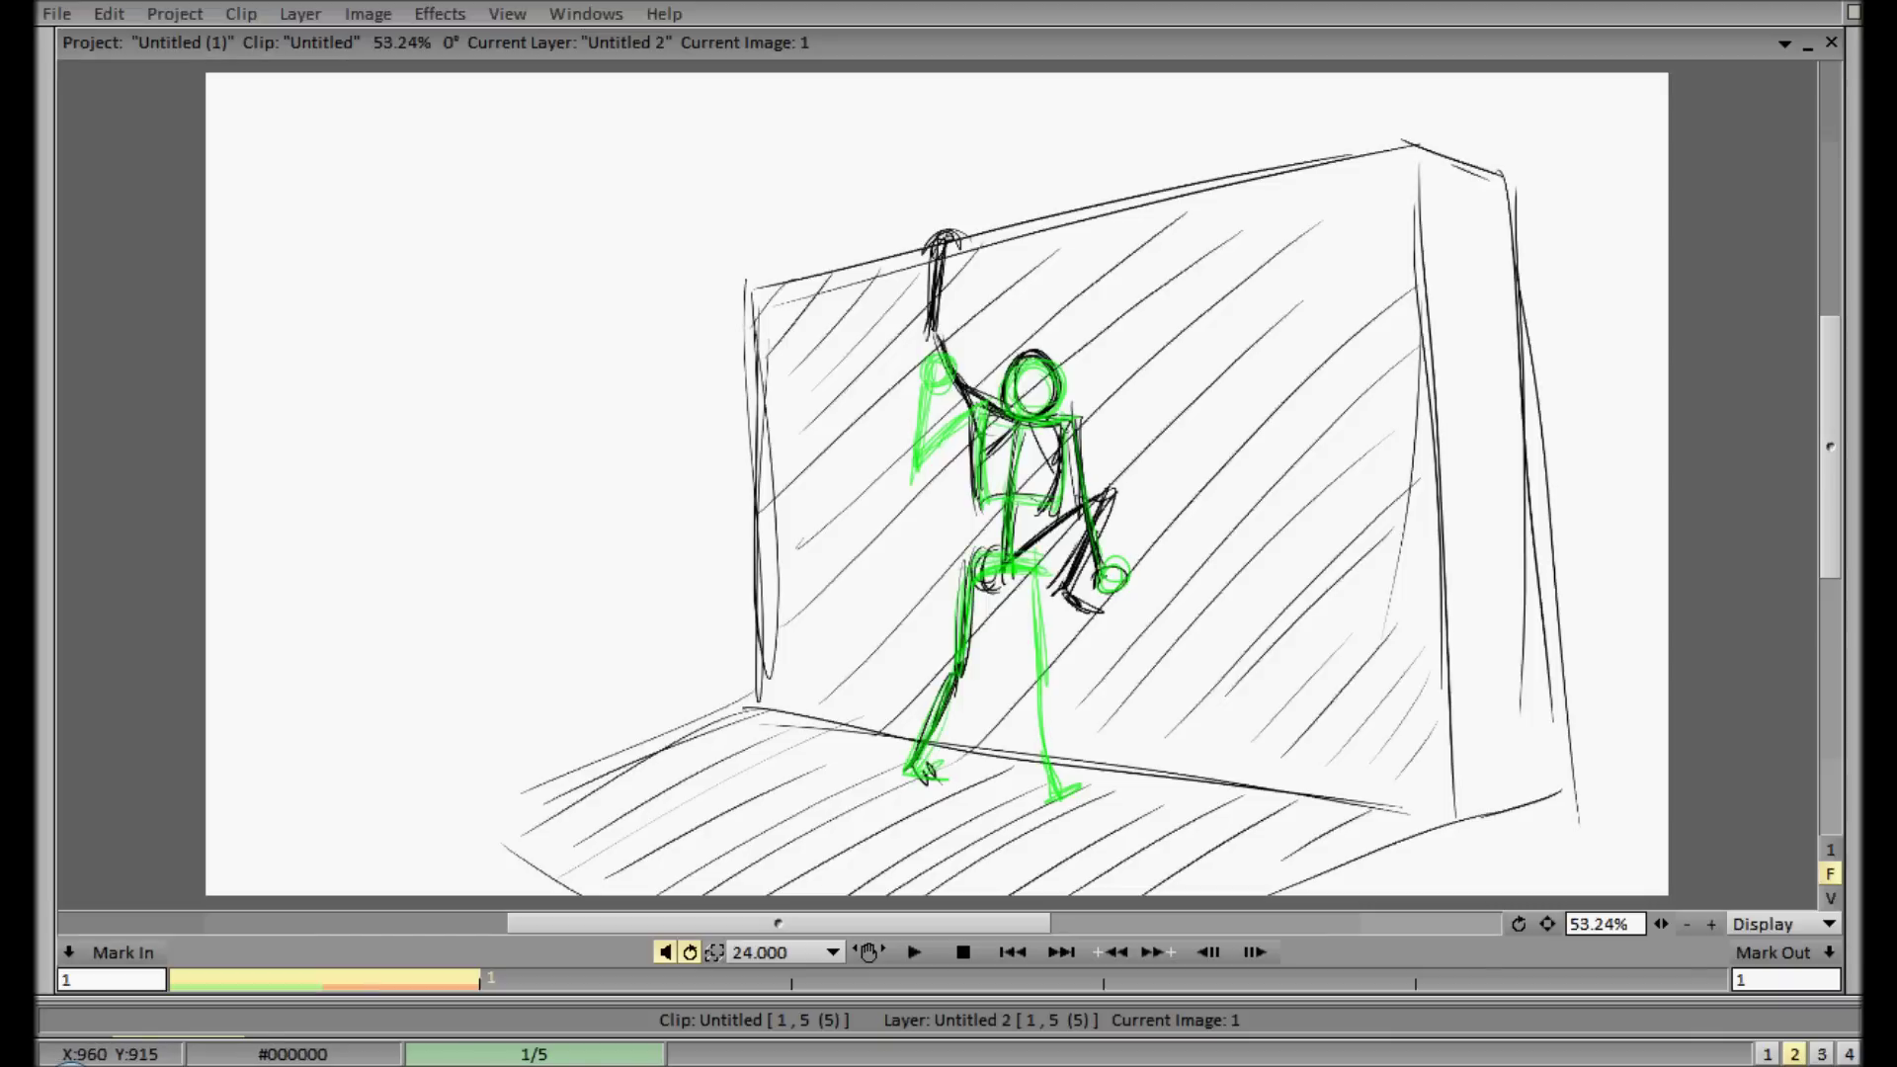
mouse_move(1857, 514)
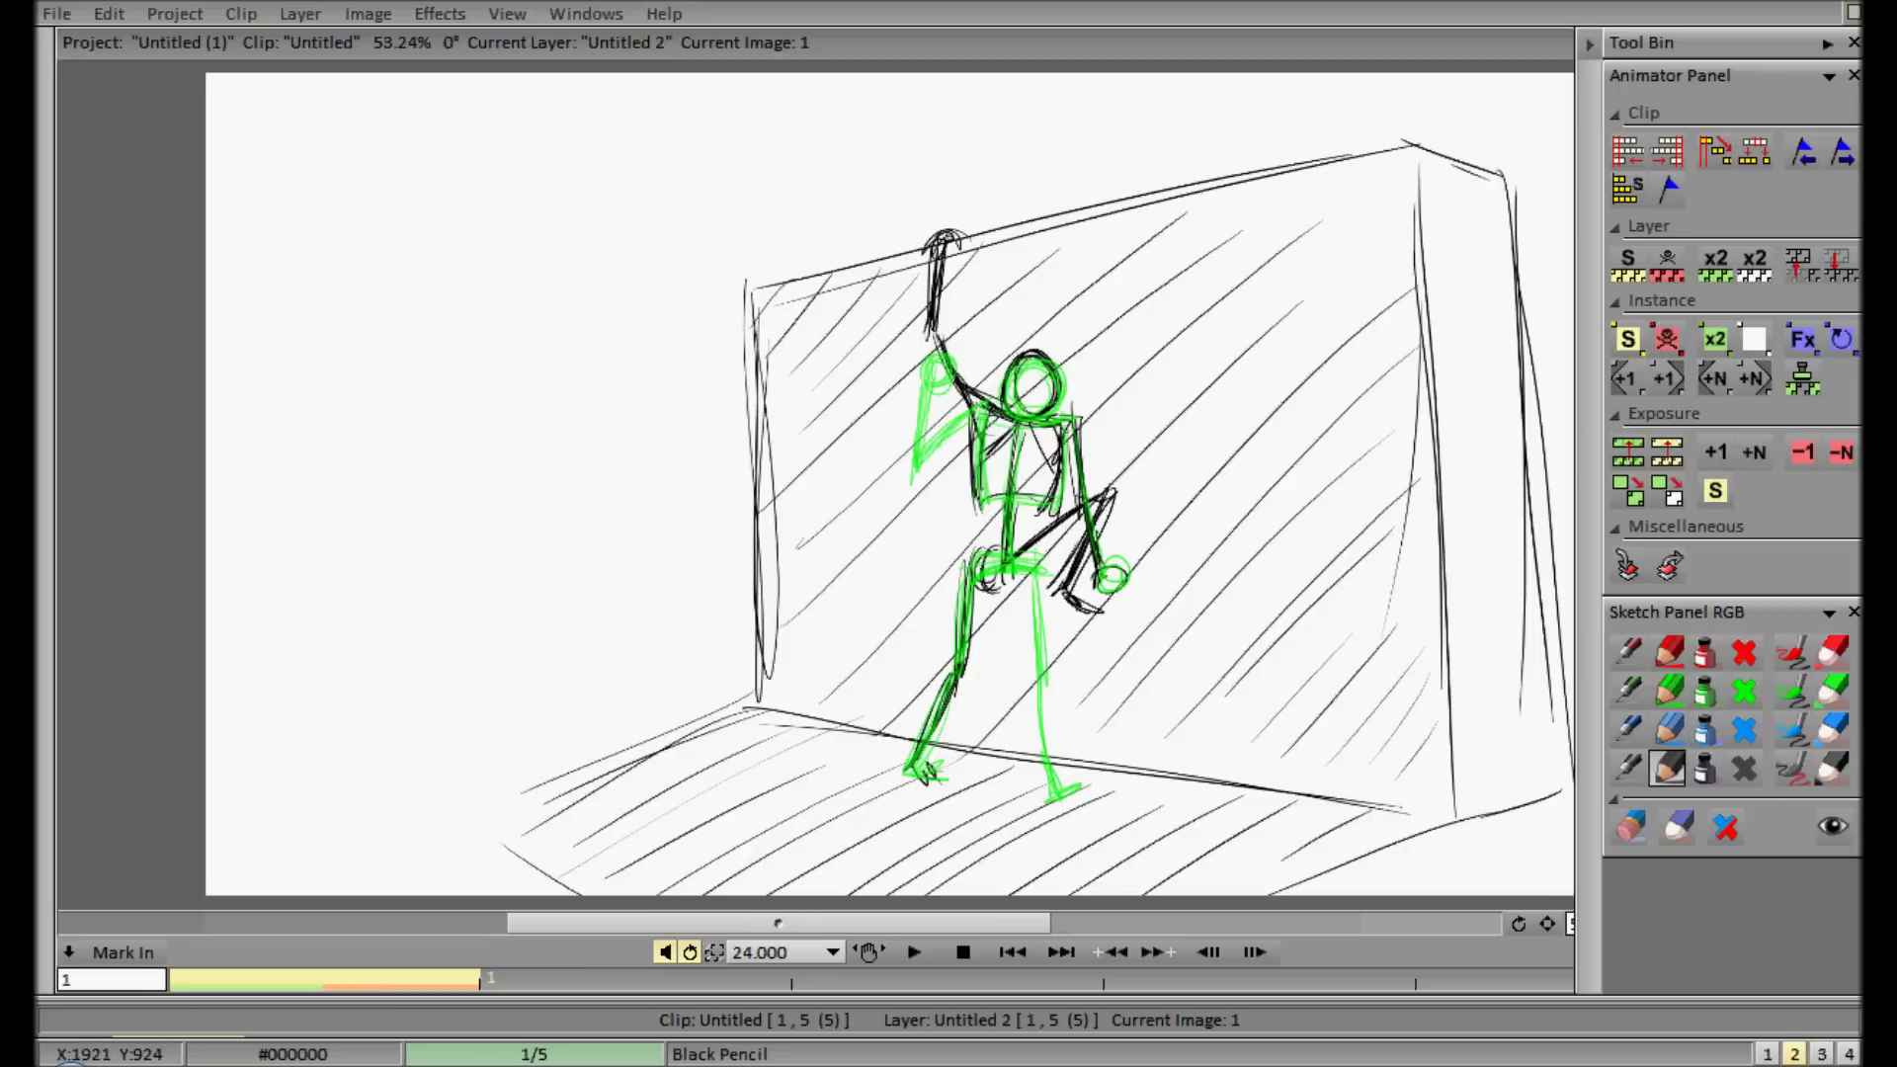
left_click(1743, 769)
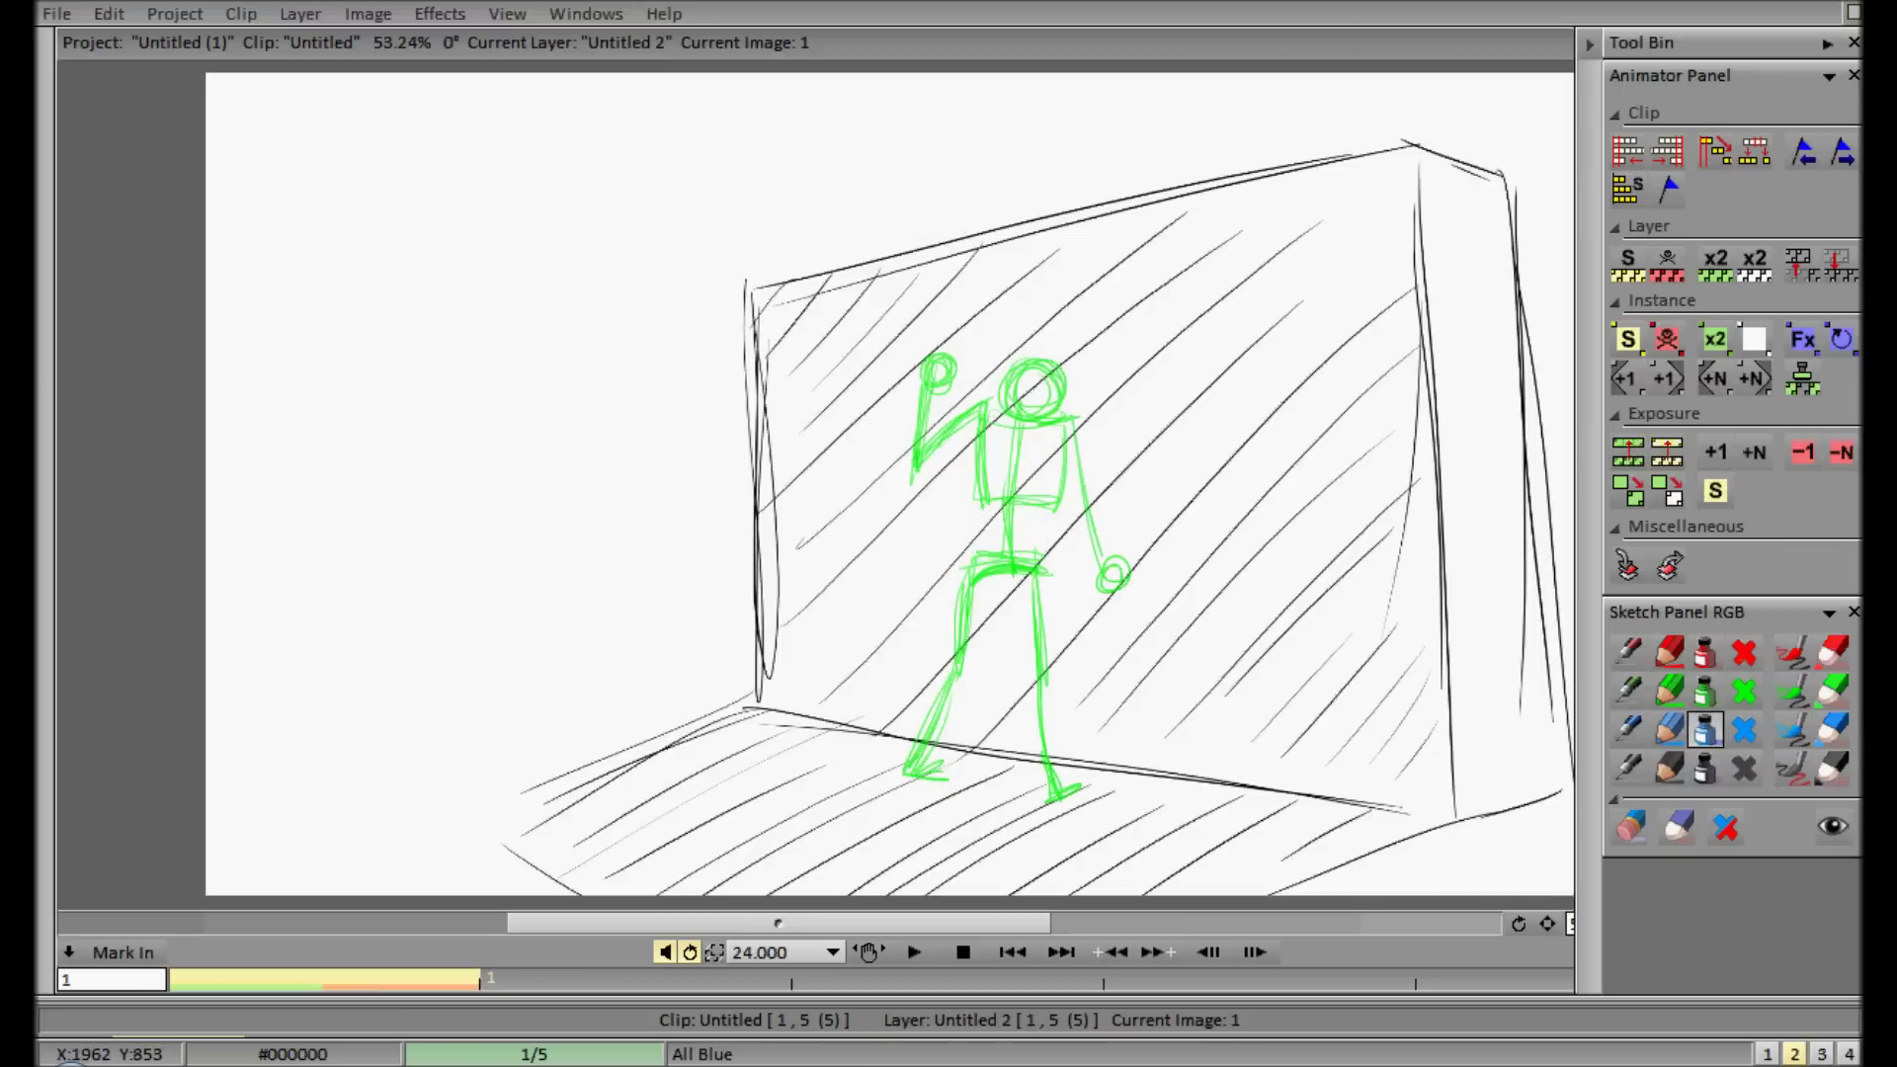
key("Tab")
left_click(868, 952)
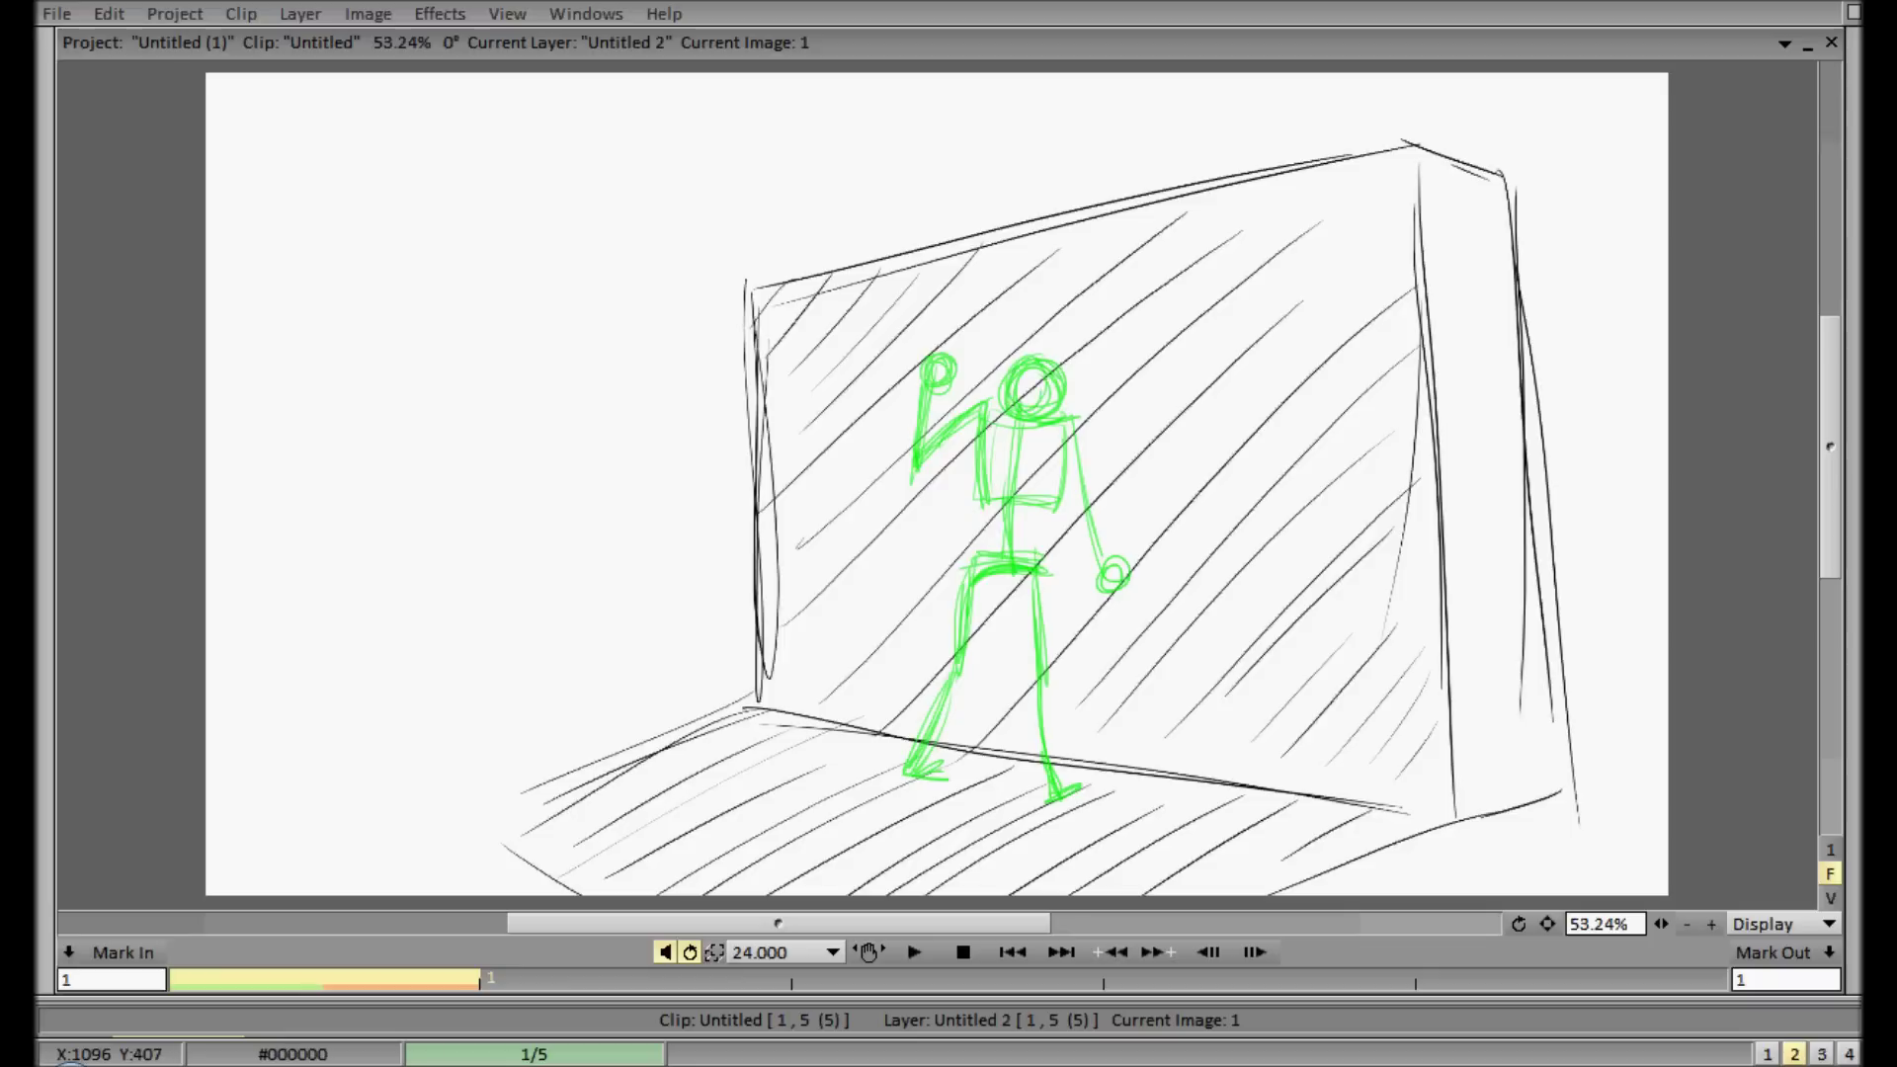
- Clean up stray lines around the green figure's head, bent elbow and standing leg by erasing with Filled Stroke
left_click(83, 92)
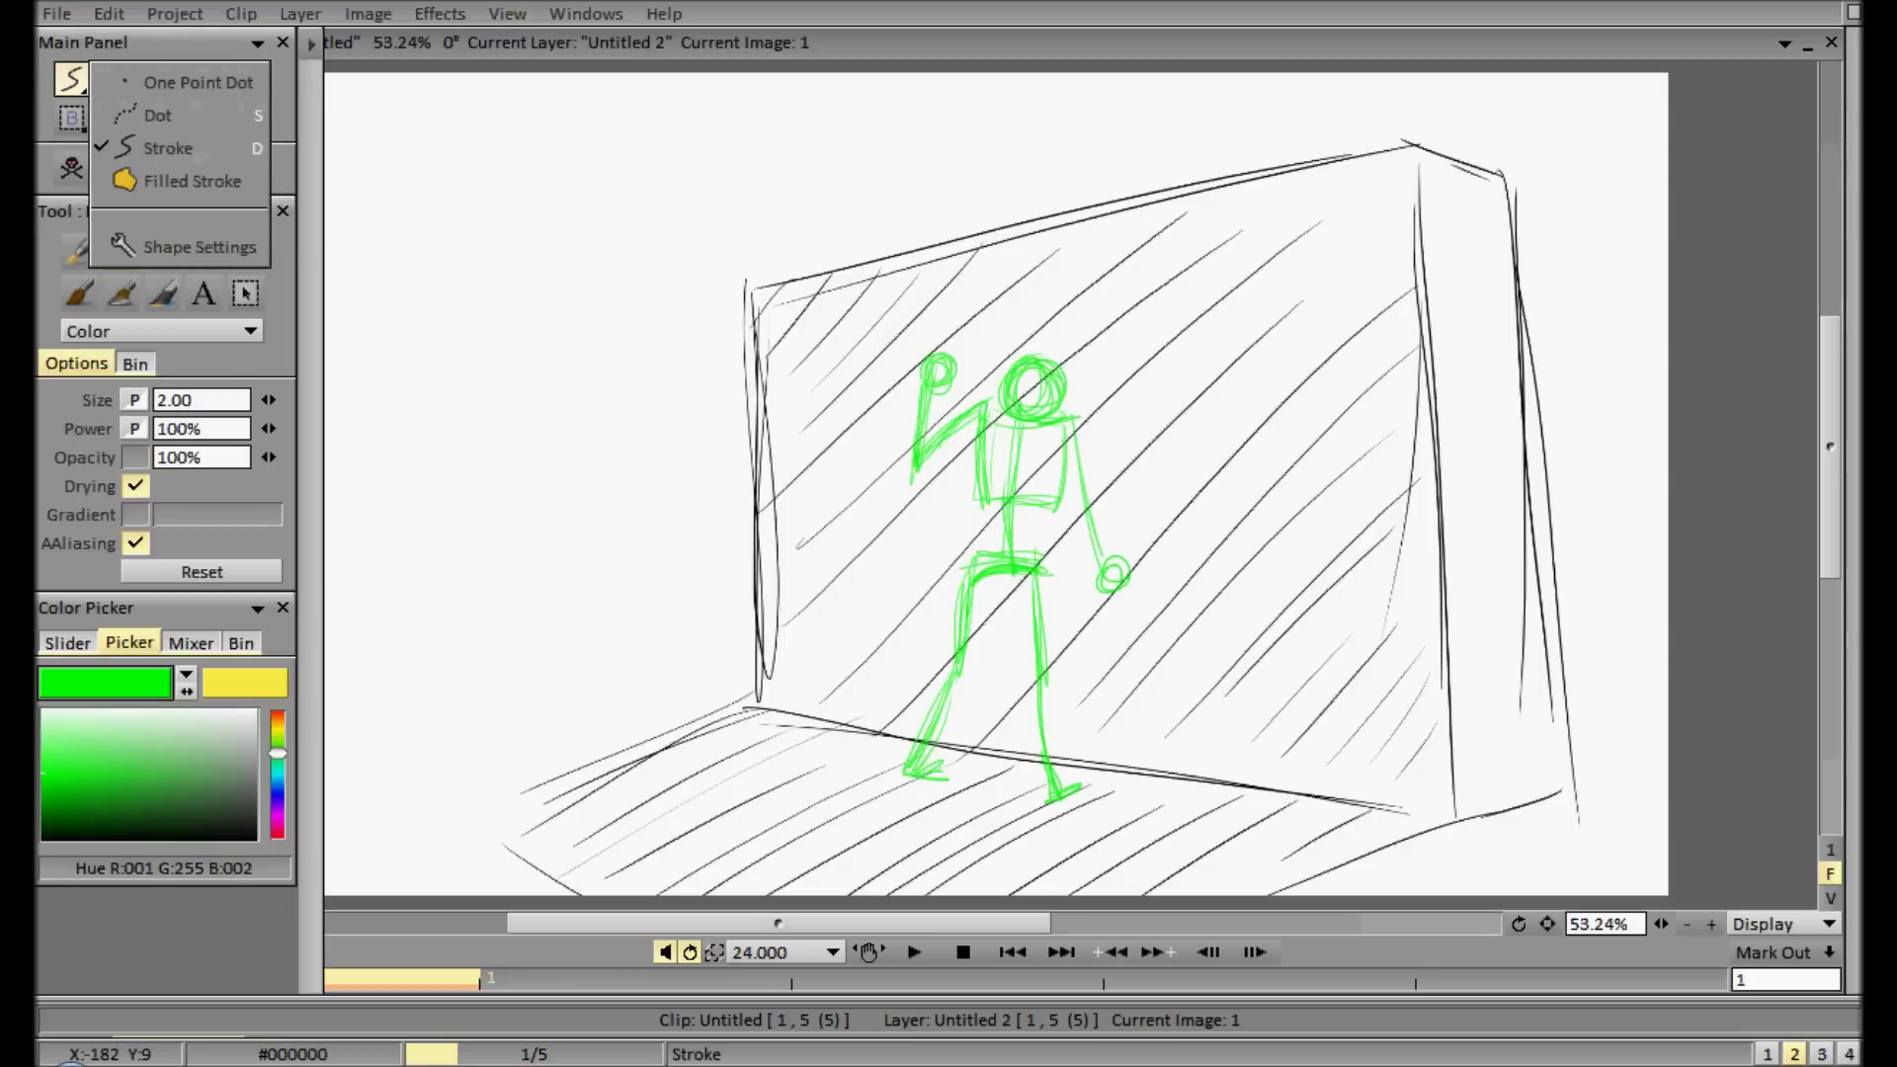
left_click(186, 179)
key("Tab")
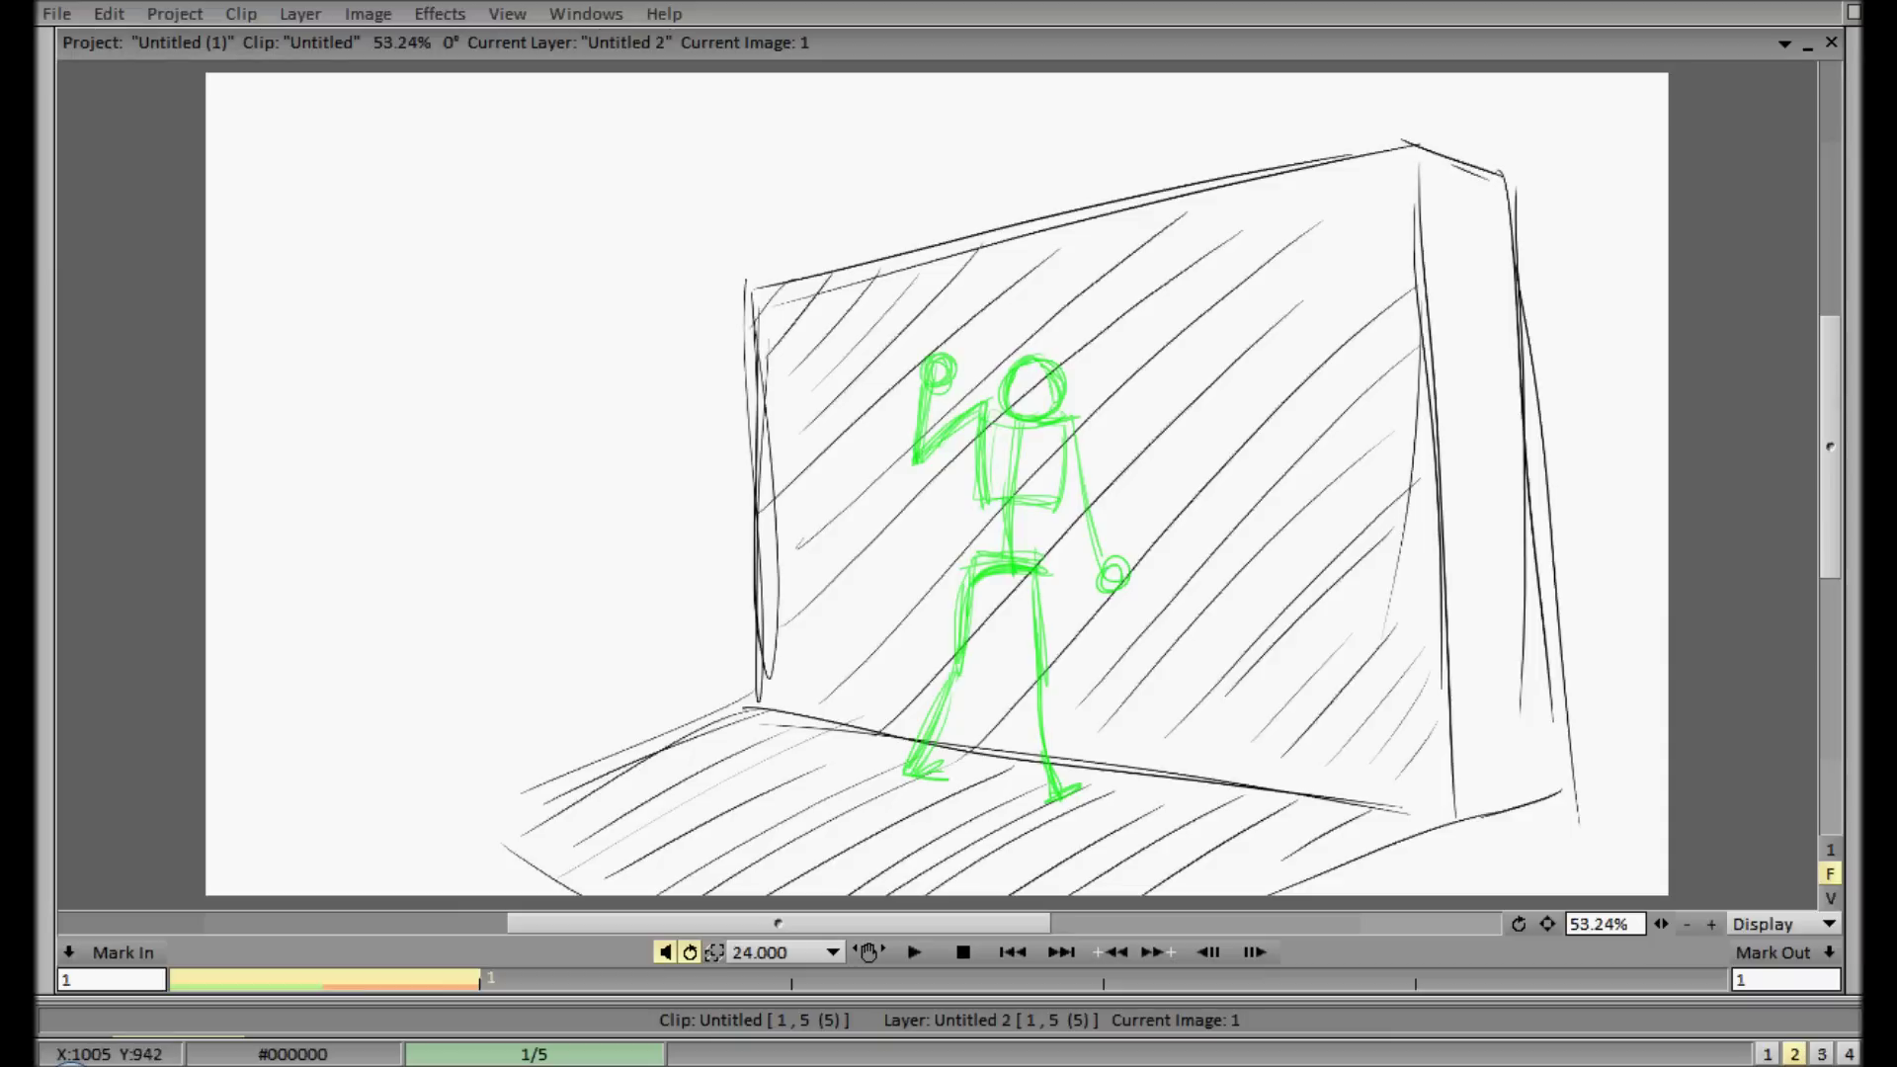
mouse_move(949, 657)
left_mouse_down()
mouse_move(856, 836)
mouse_move(897, 786)
left_mouse_up()
- Set the playback rate to 12 fps and play the climbing animation at the old and new speeds
key("space")
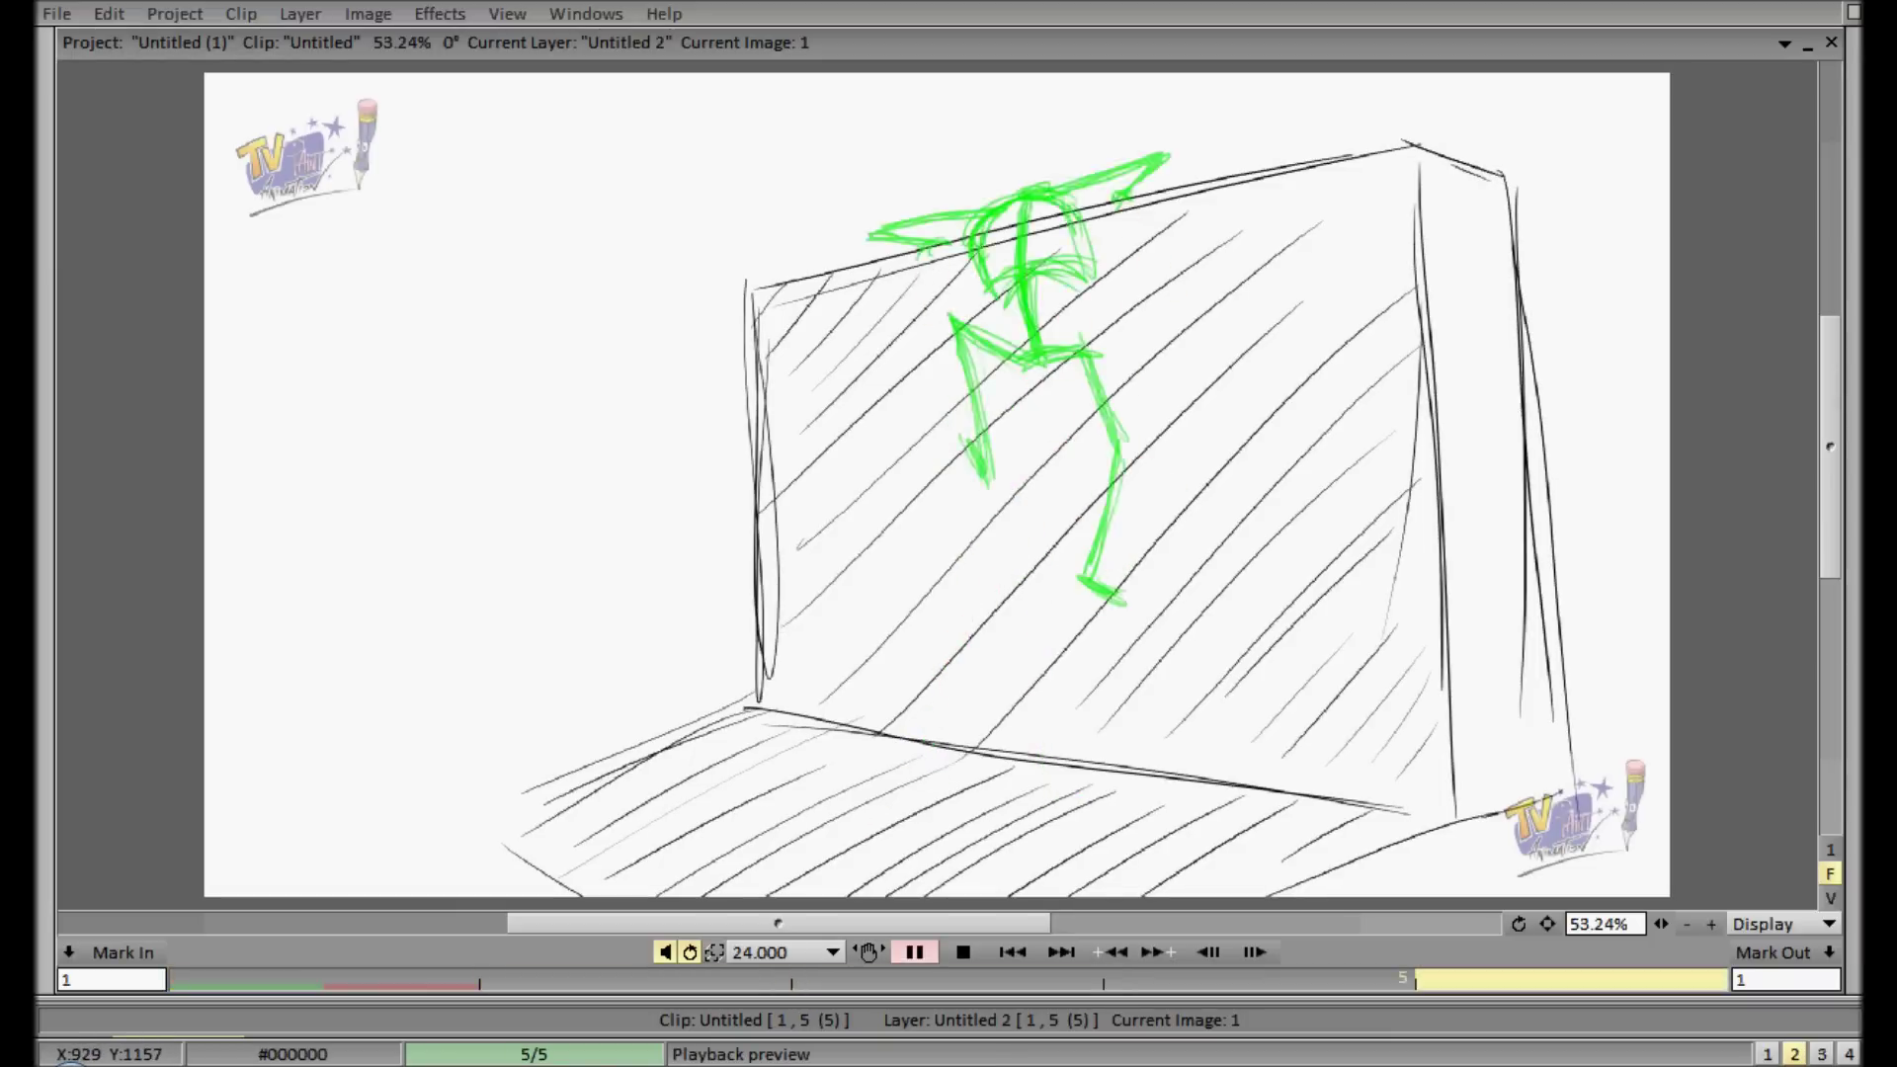
left_click(914, 953)
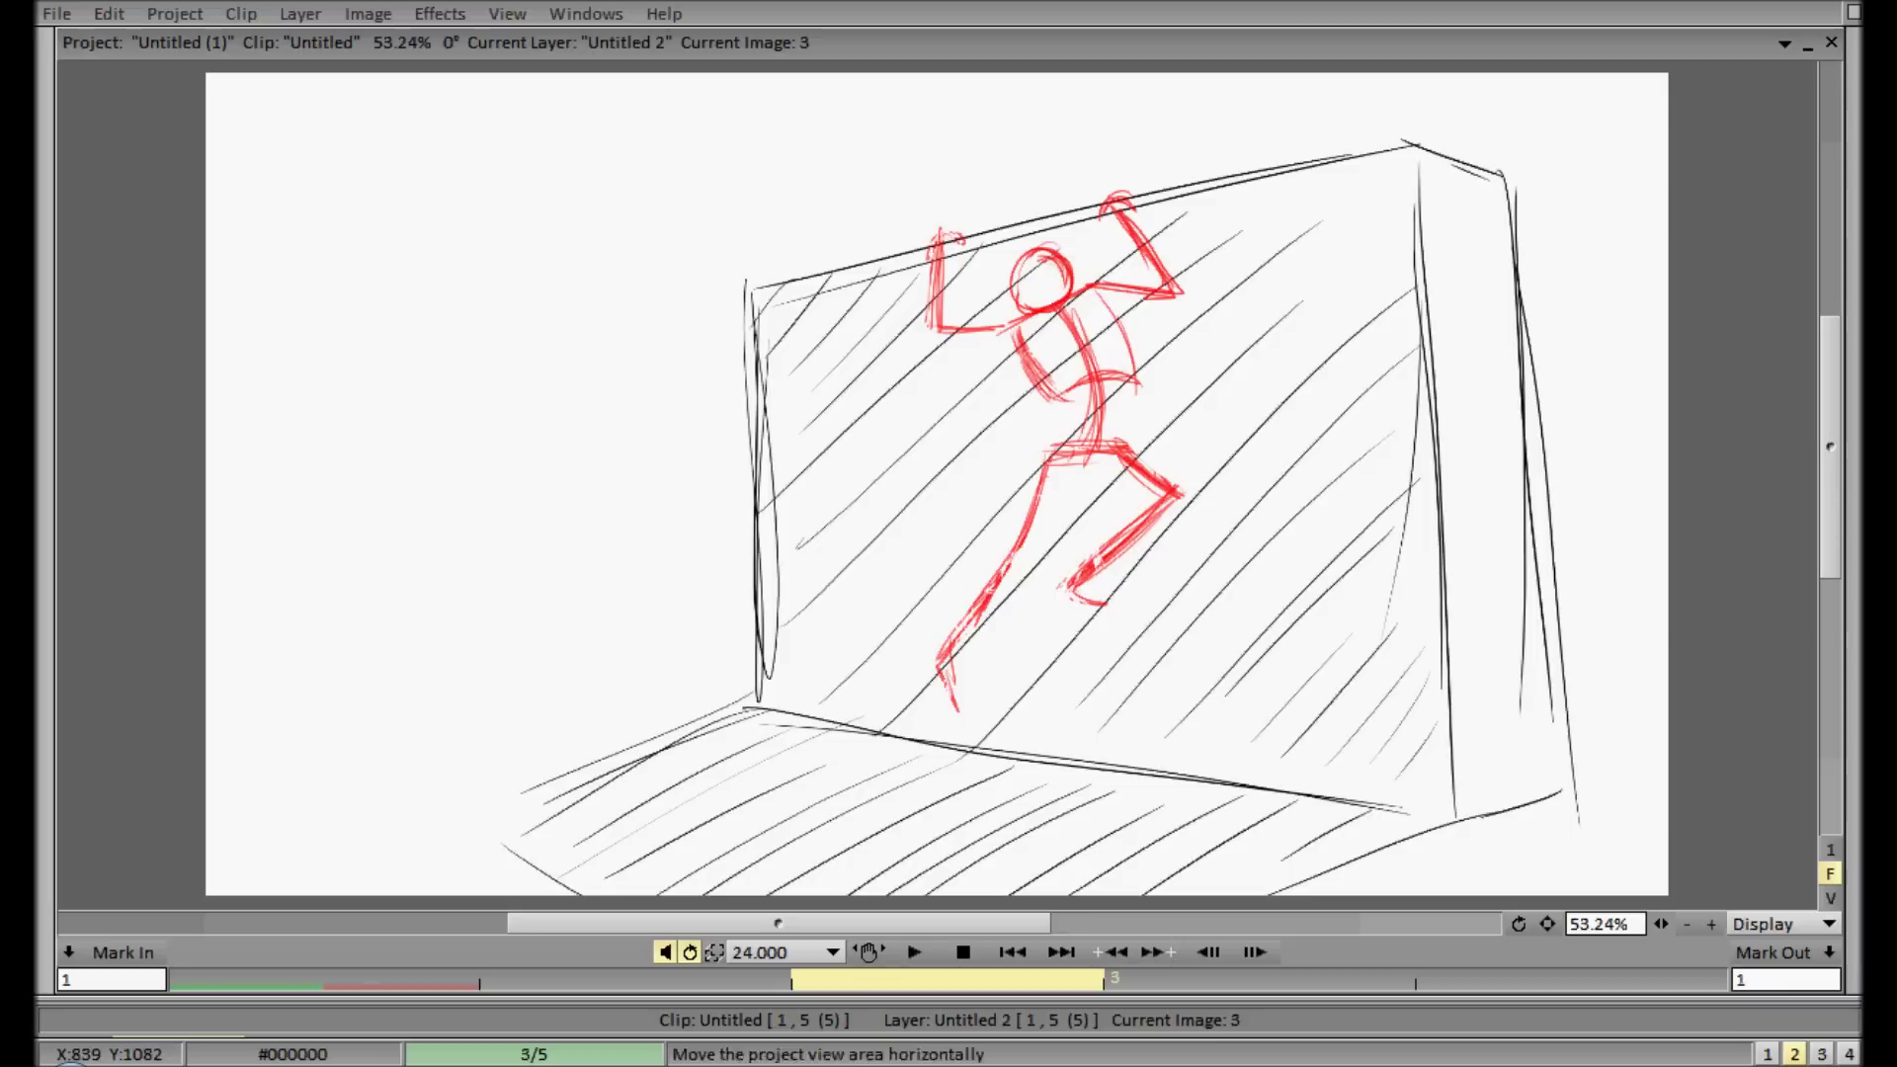
left_click(411, 976)
left_click(833, 952)
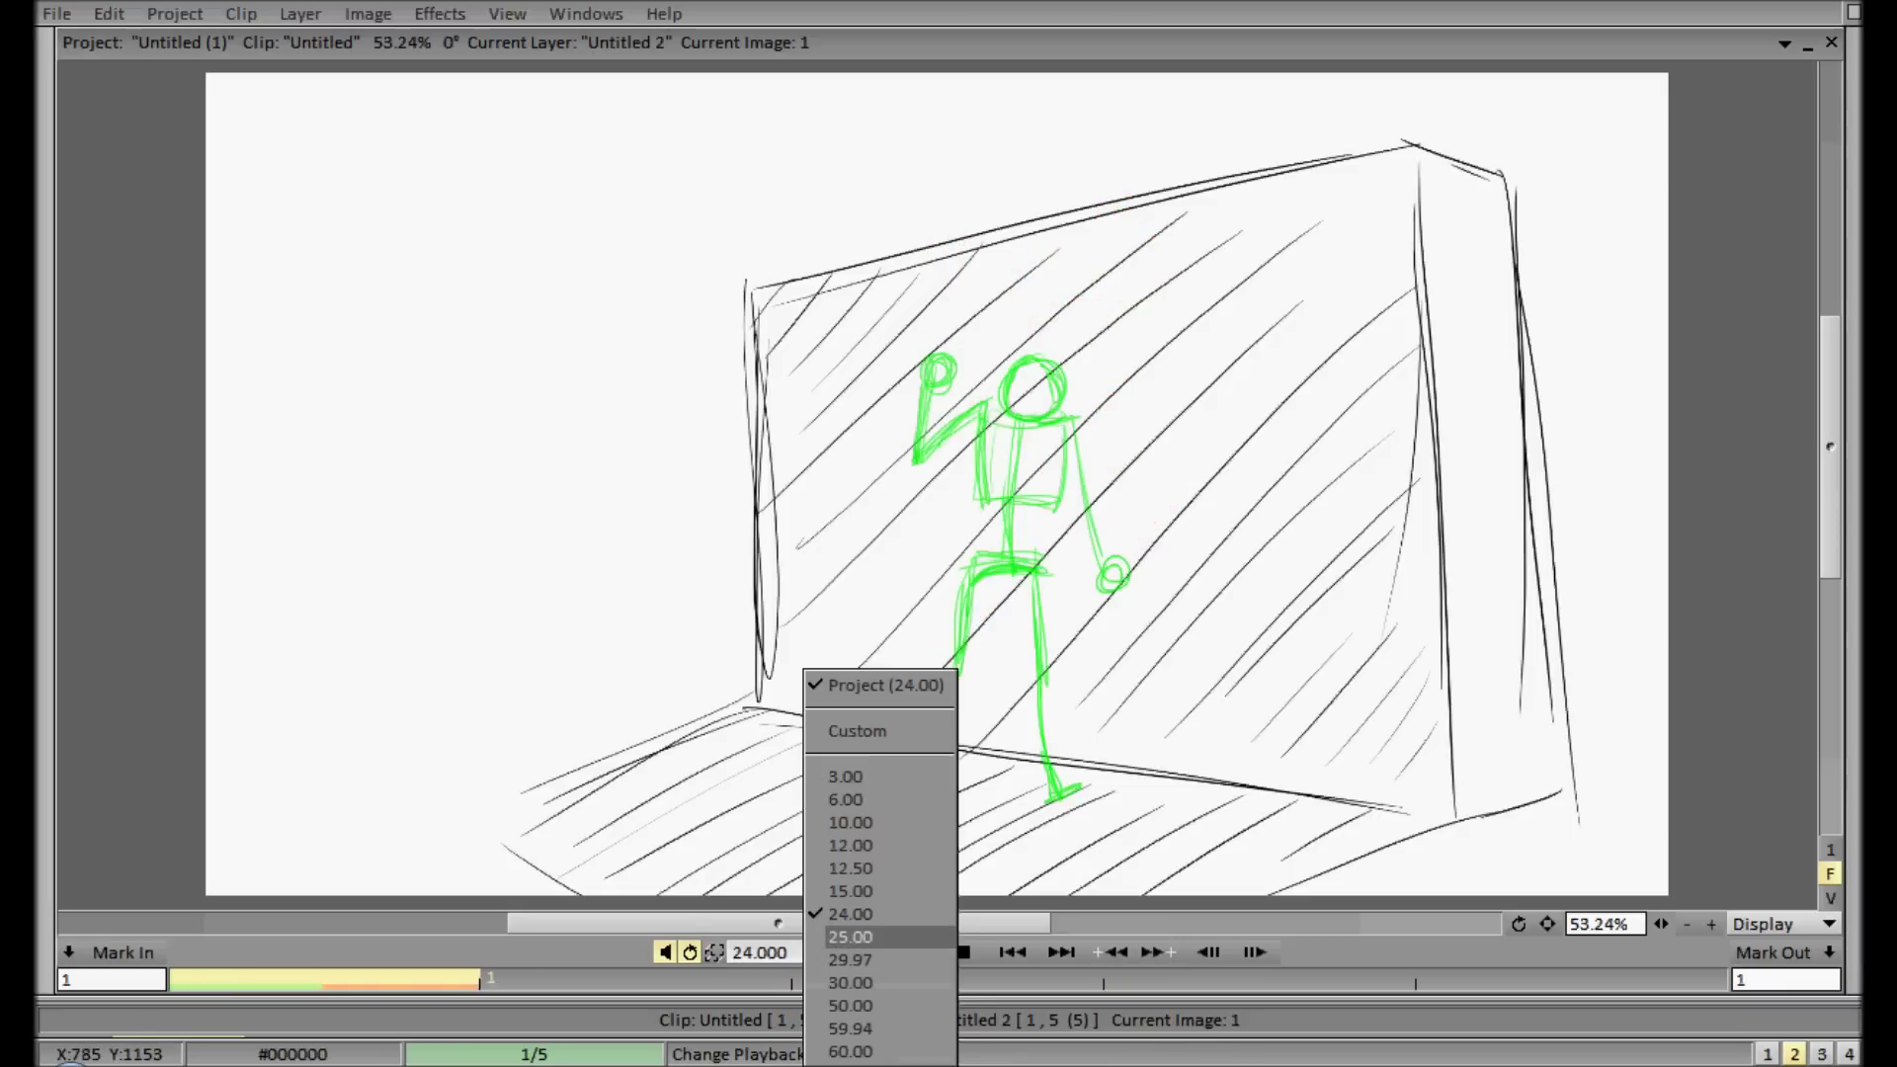
left_click(850, 845)
key("space")
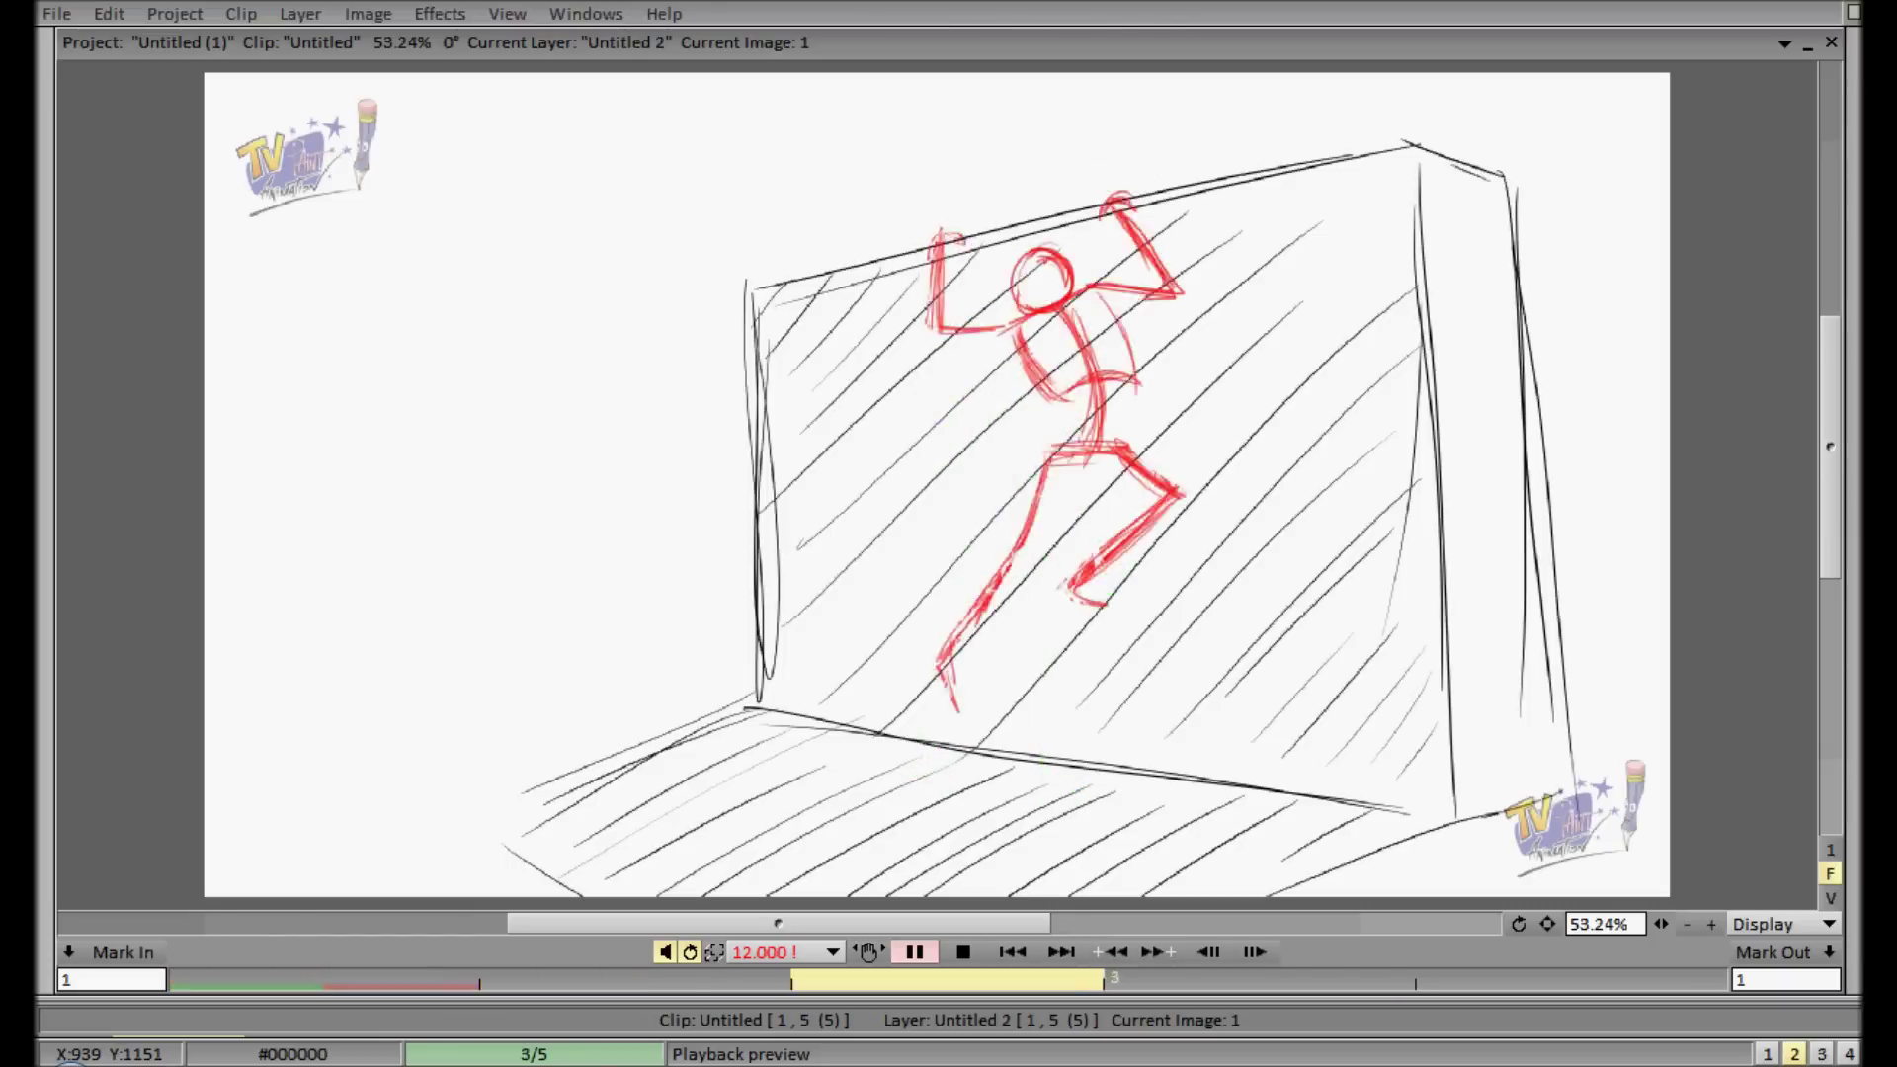
key("space")
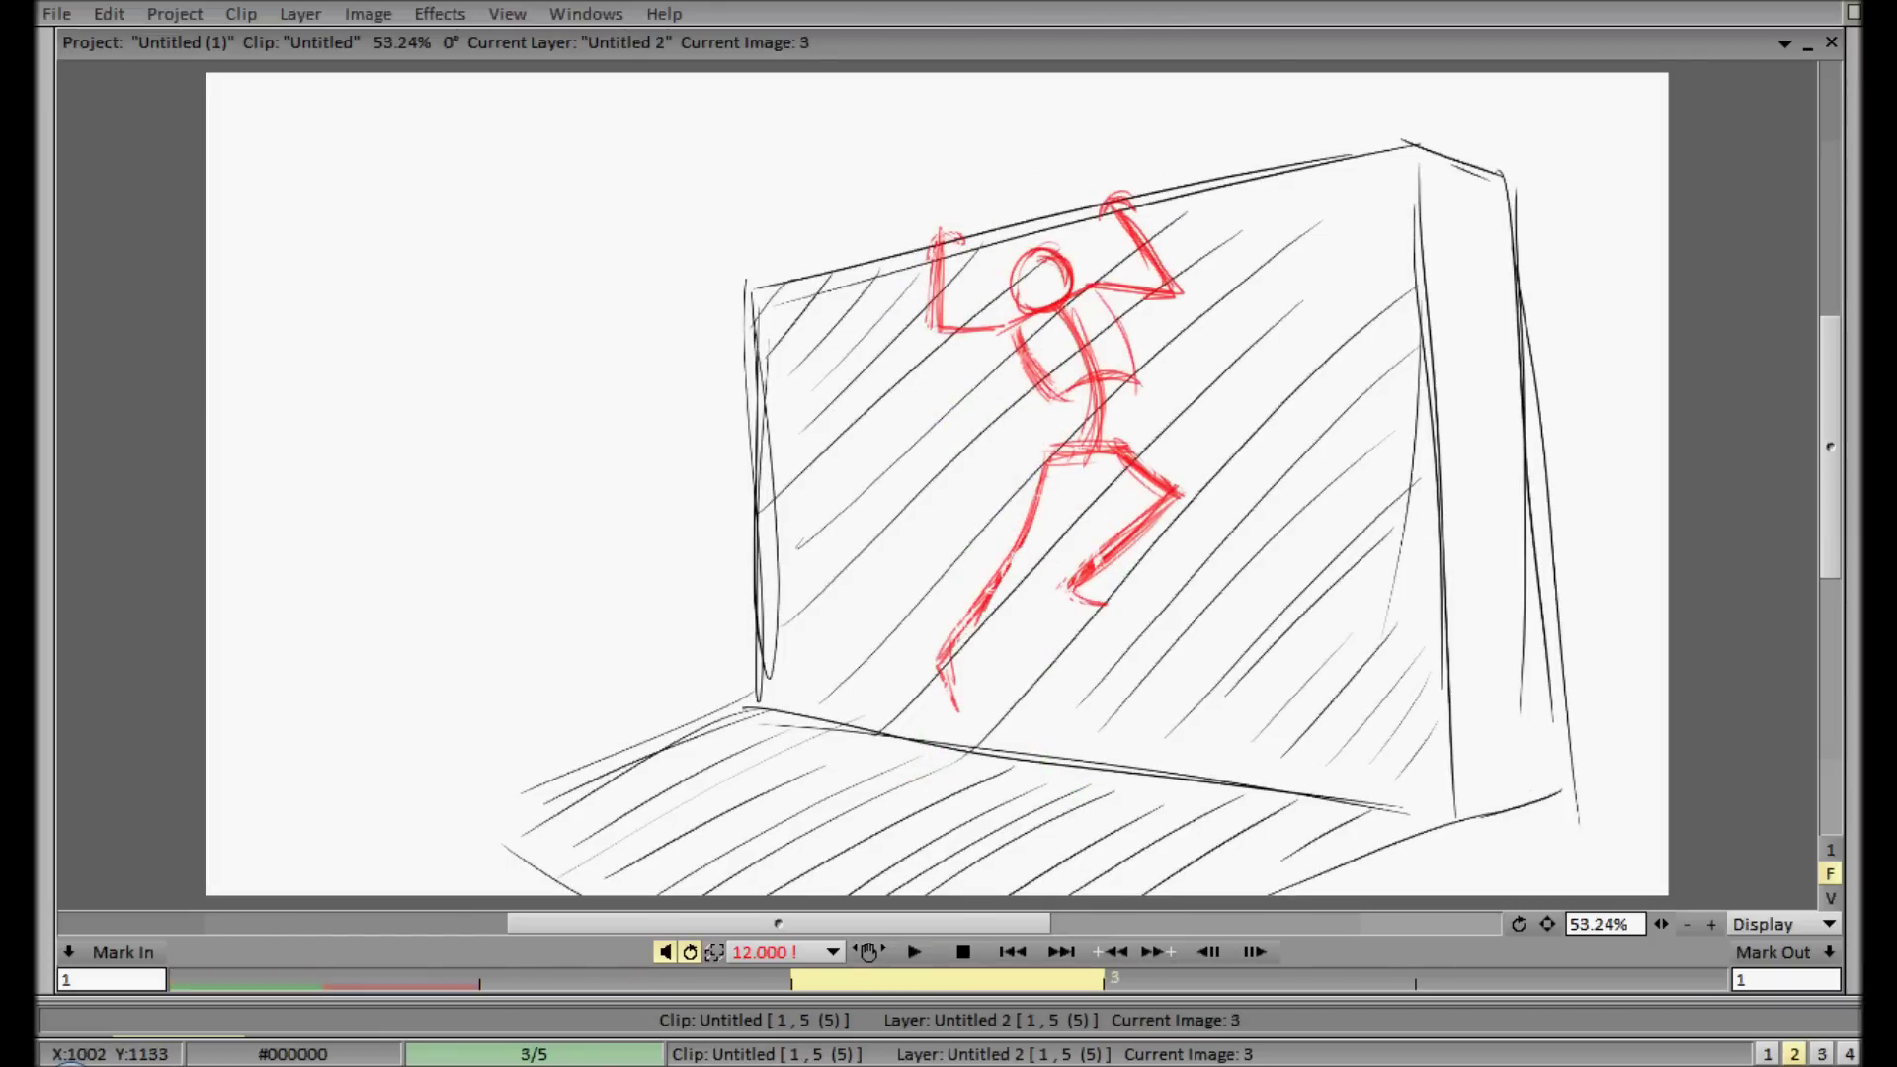
- Recolour the coloured sketch lines on images 1 and 3 to black
left_click(396, 973)
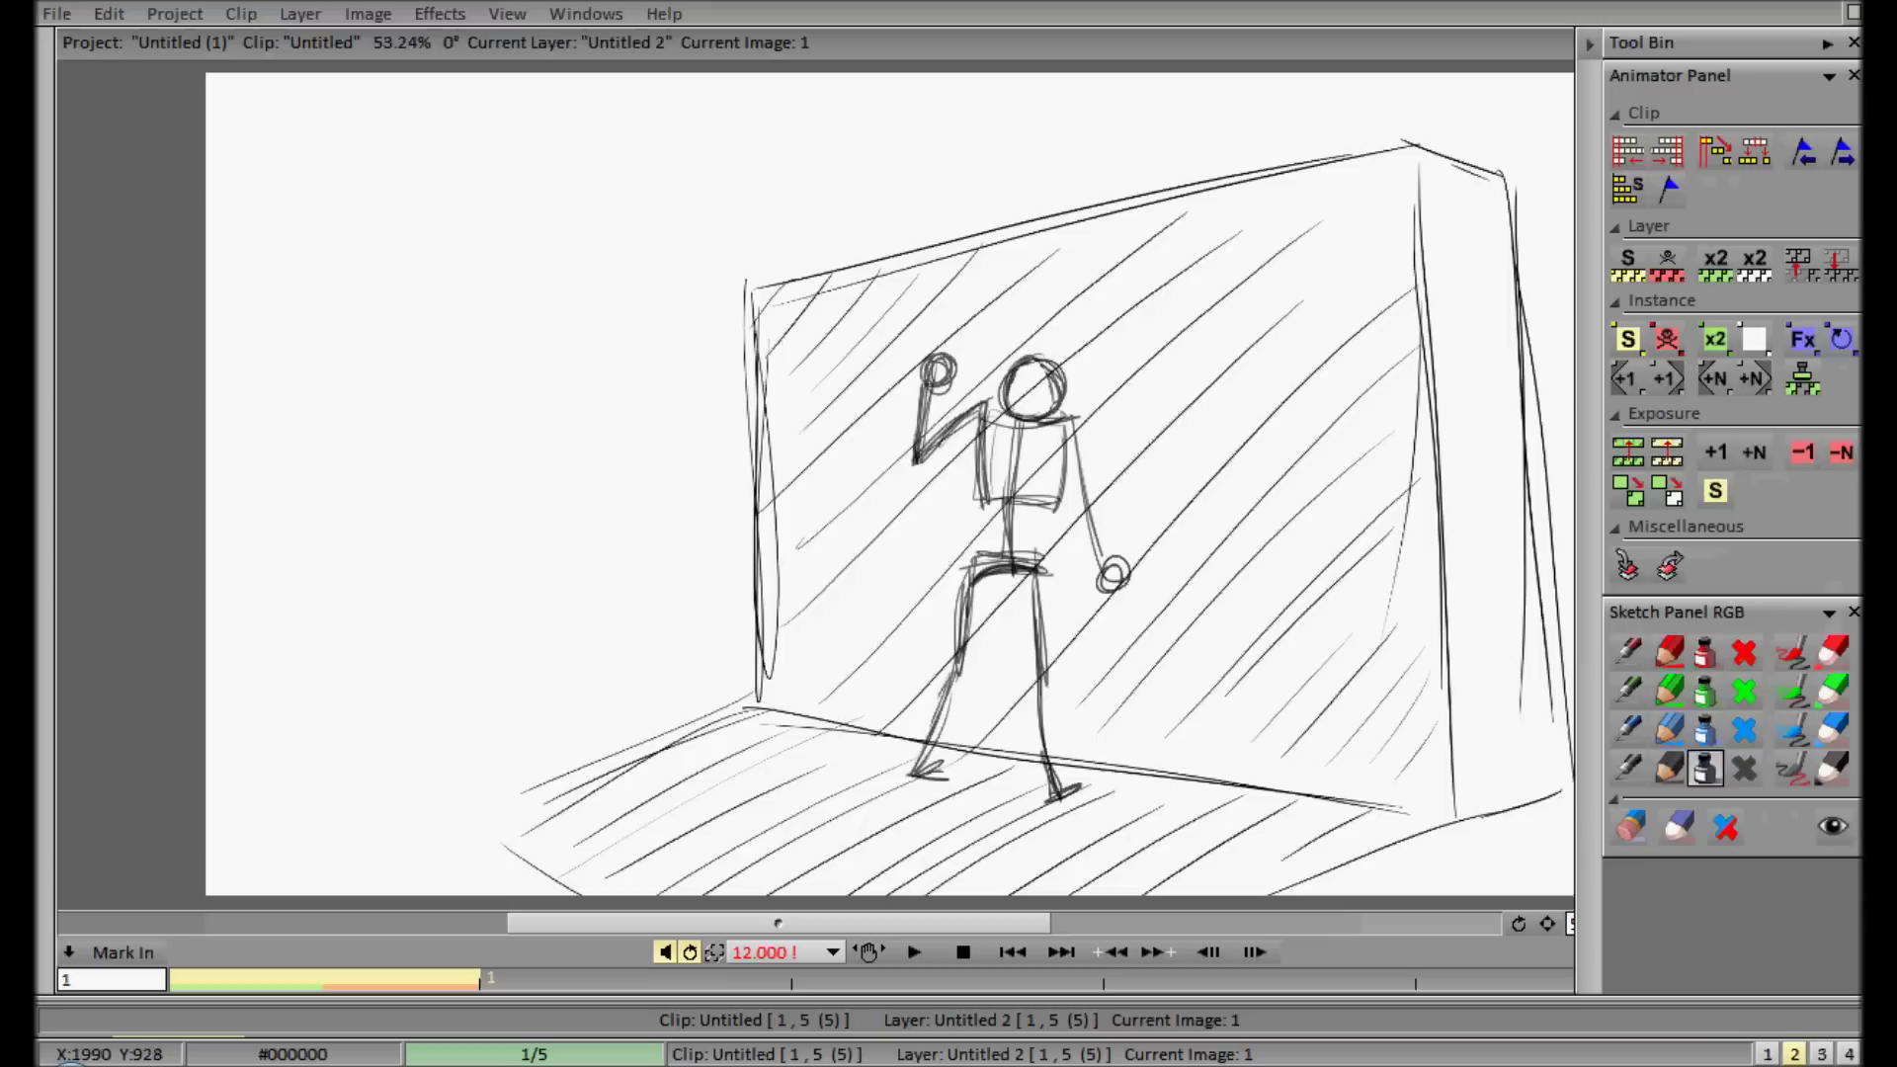
key("Tab")
key("Right")
key("Right")
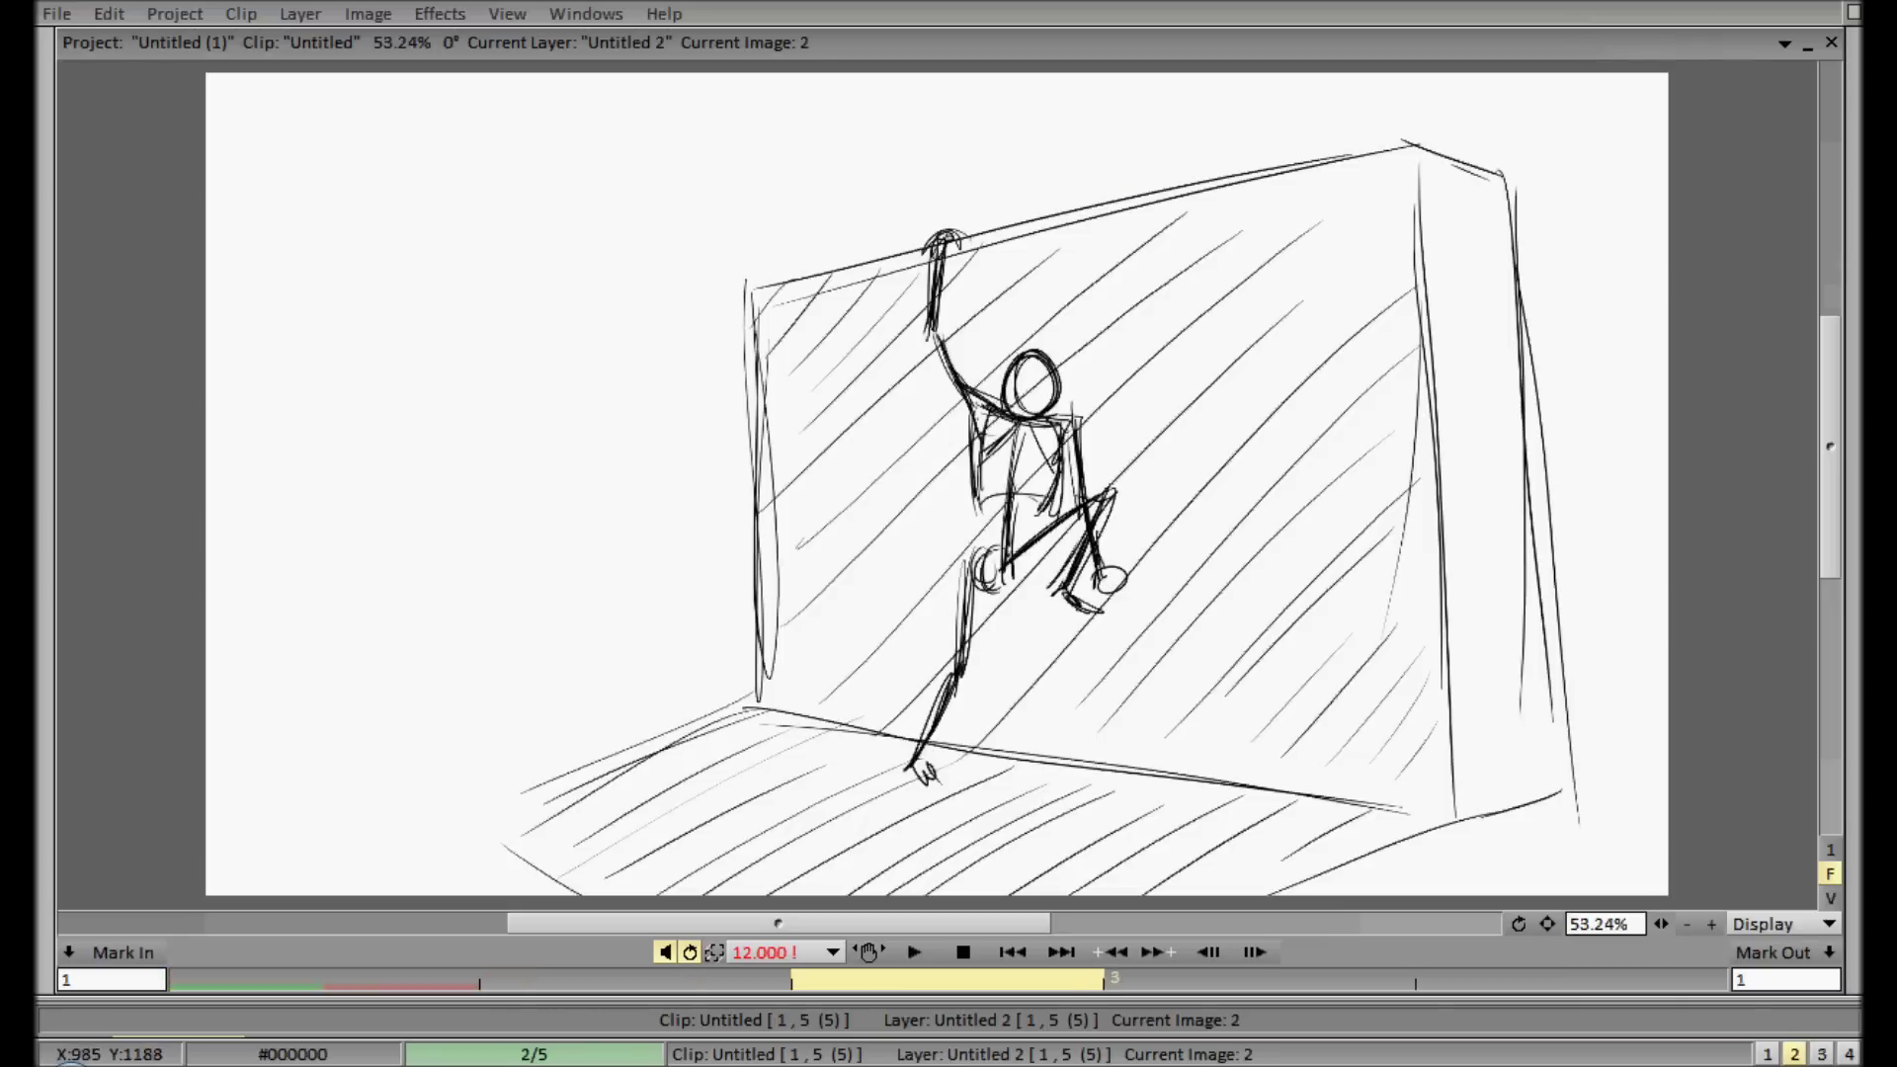
key("Tab")
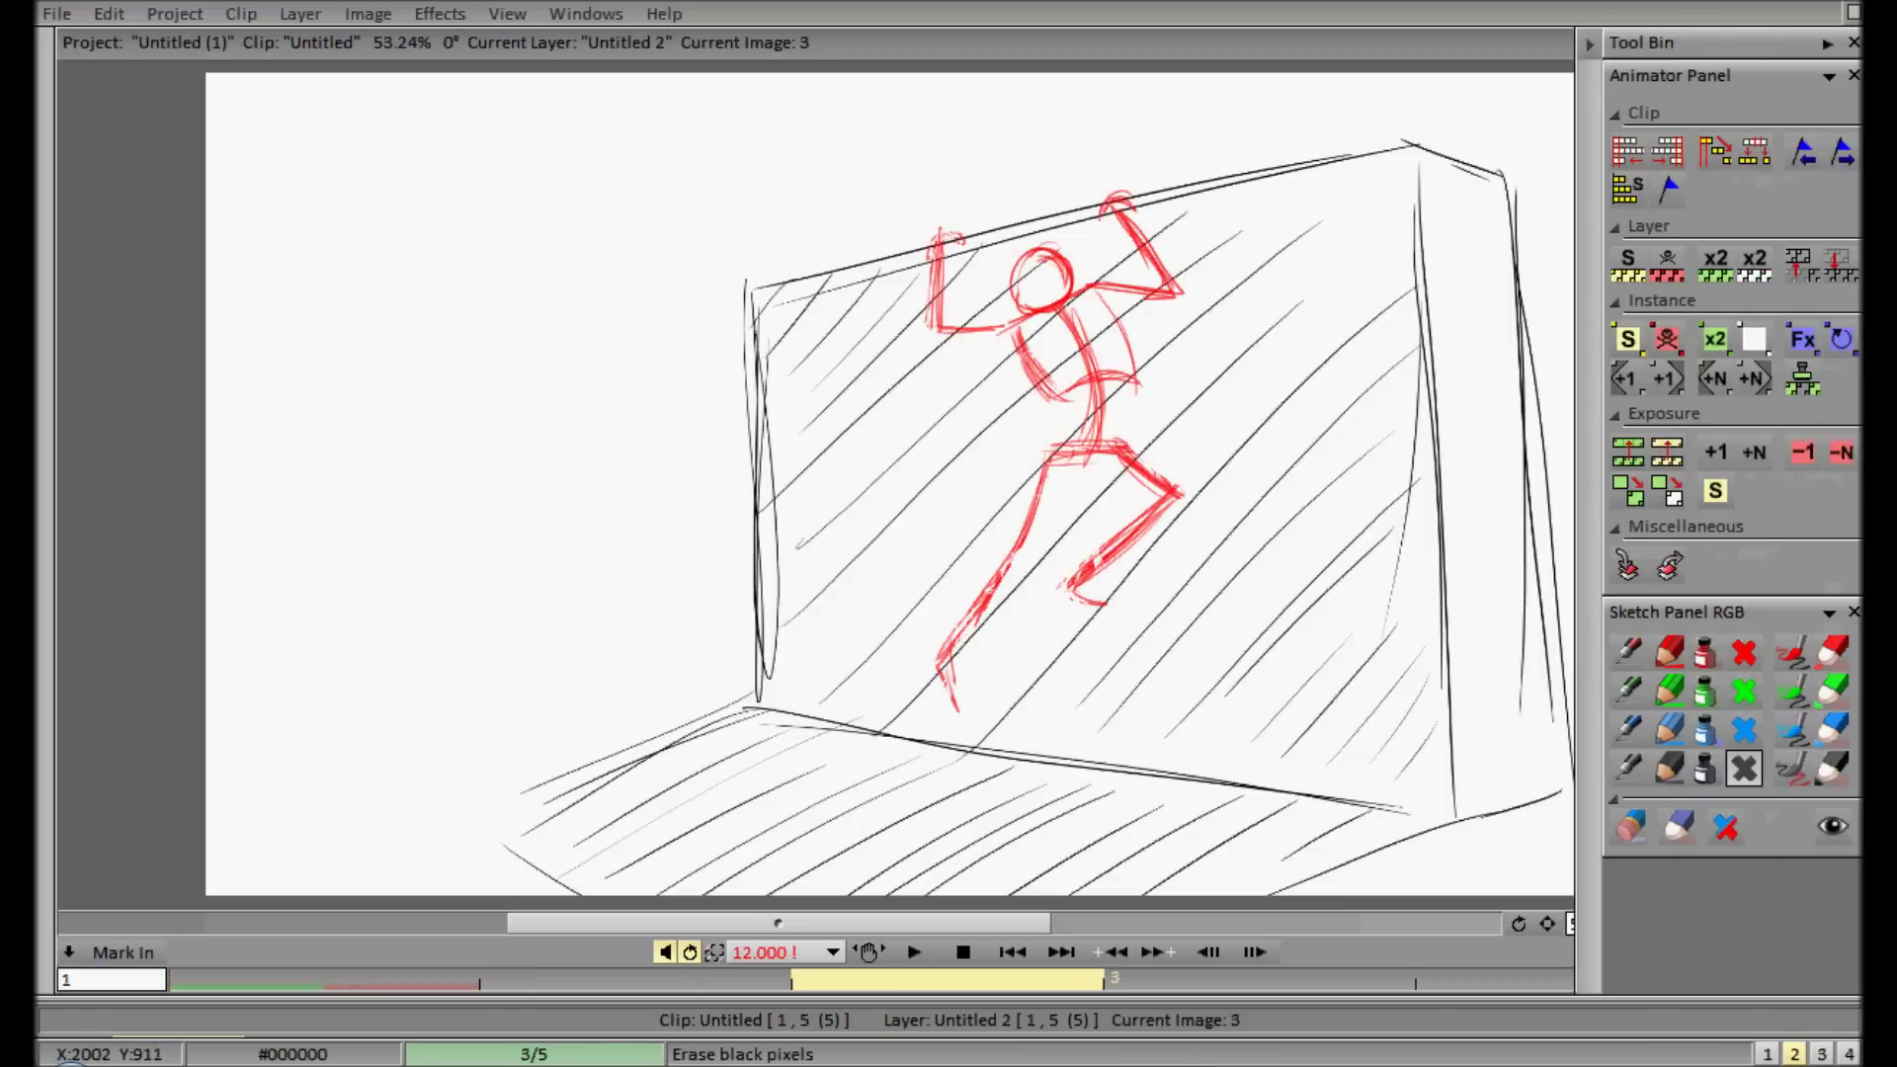
left_click(1706, 767)
key("Tab")
- Recolour the blue figure on image 4 and the green figure on image 5 to black
key("Right")
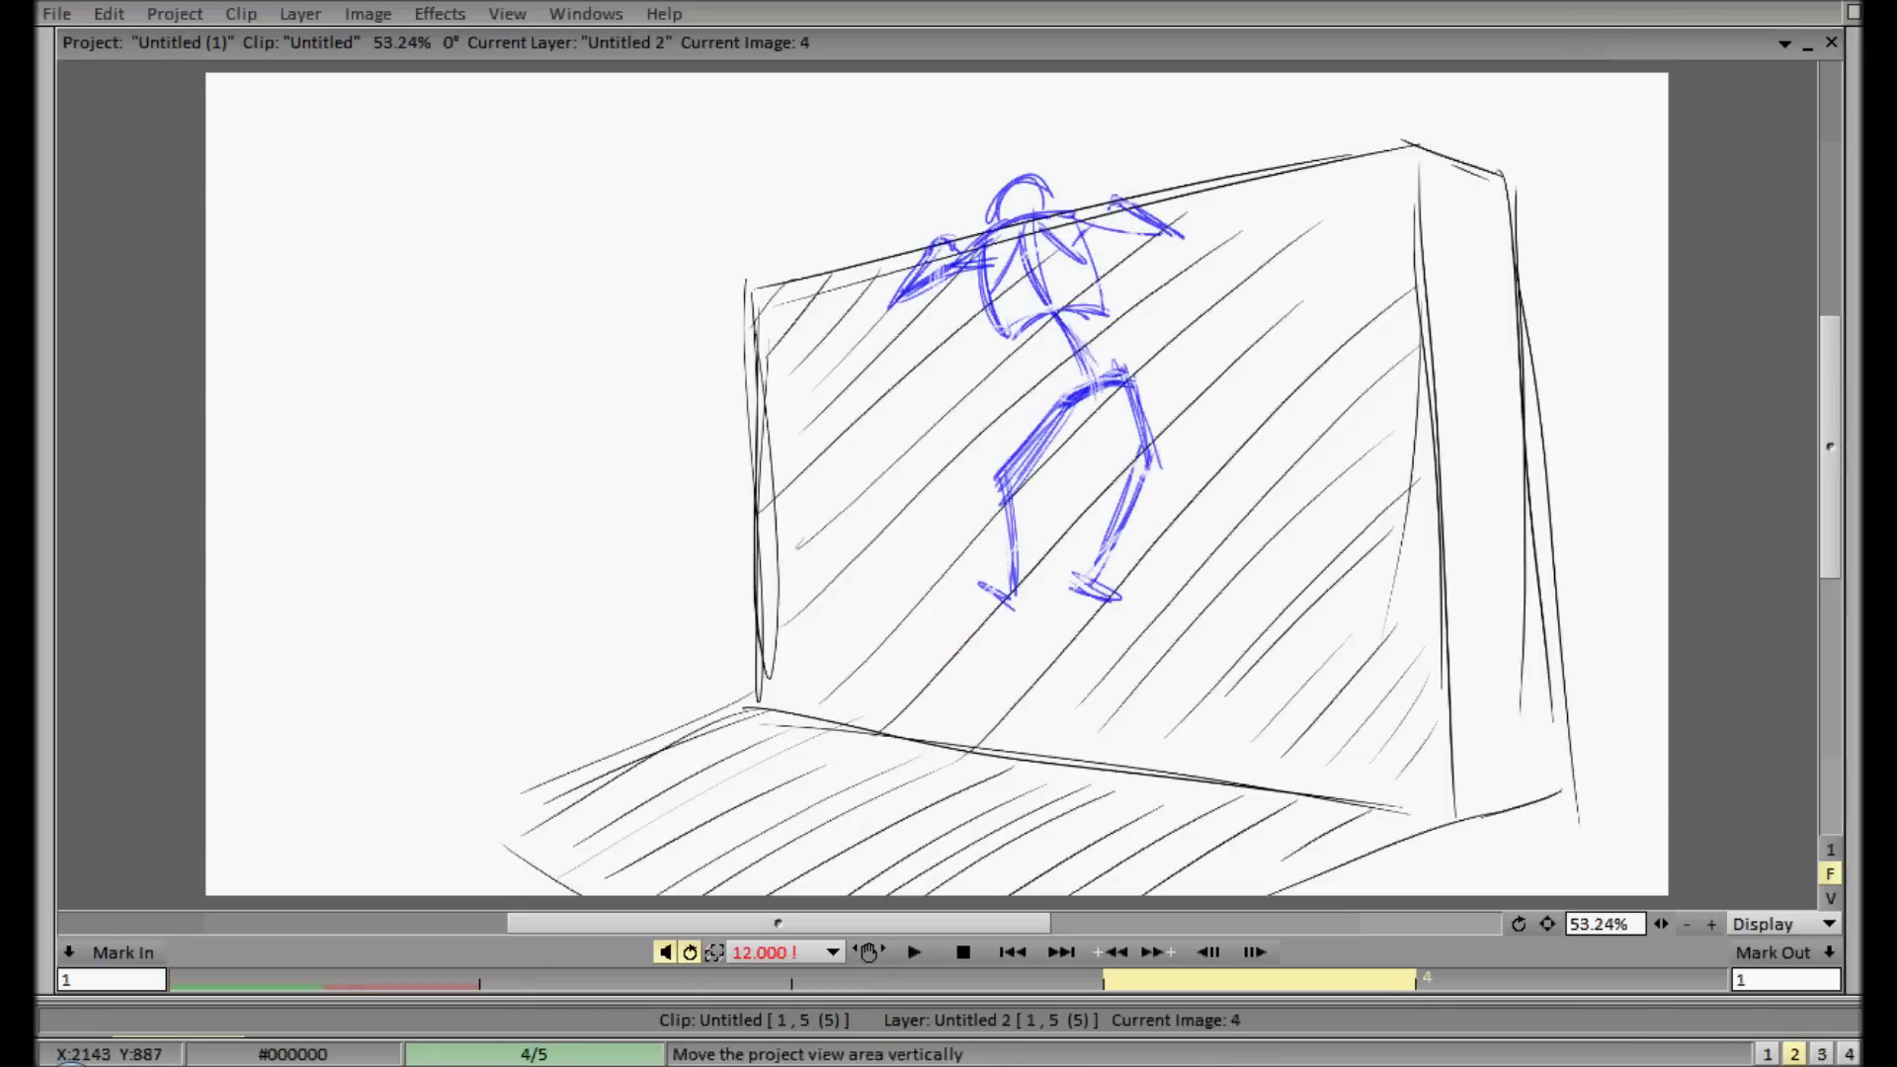
key("Tab")
left_click(1707, 767)
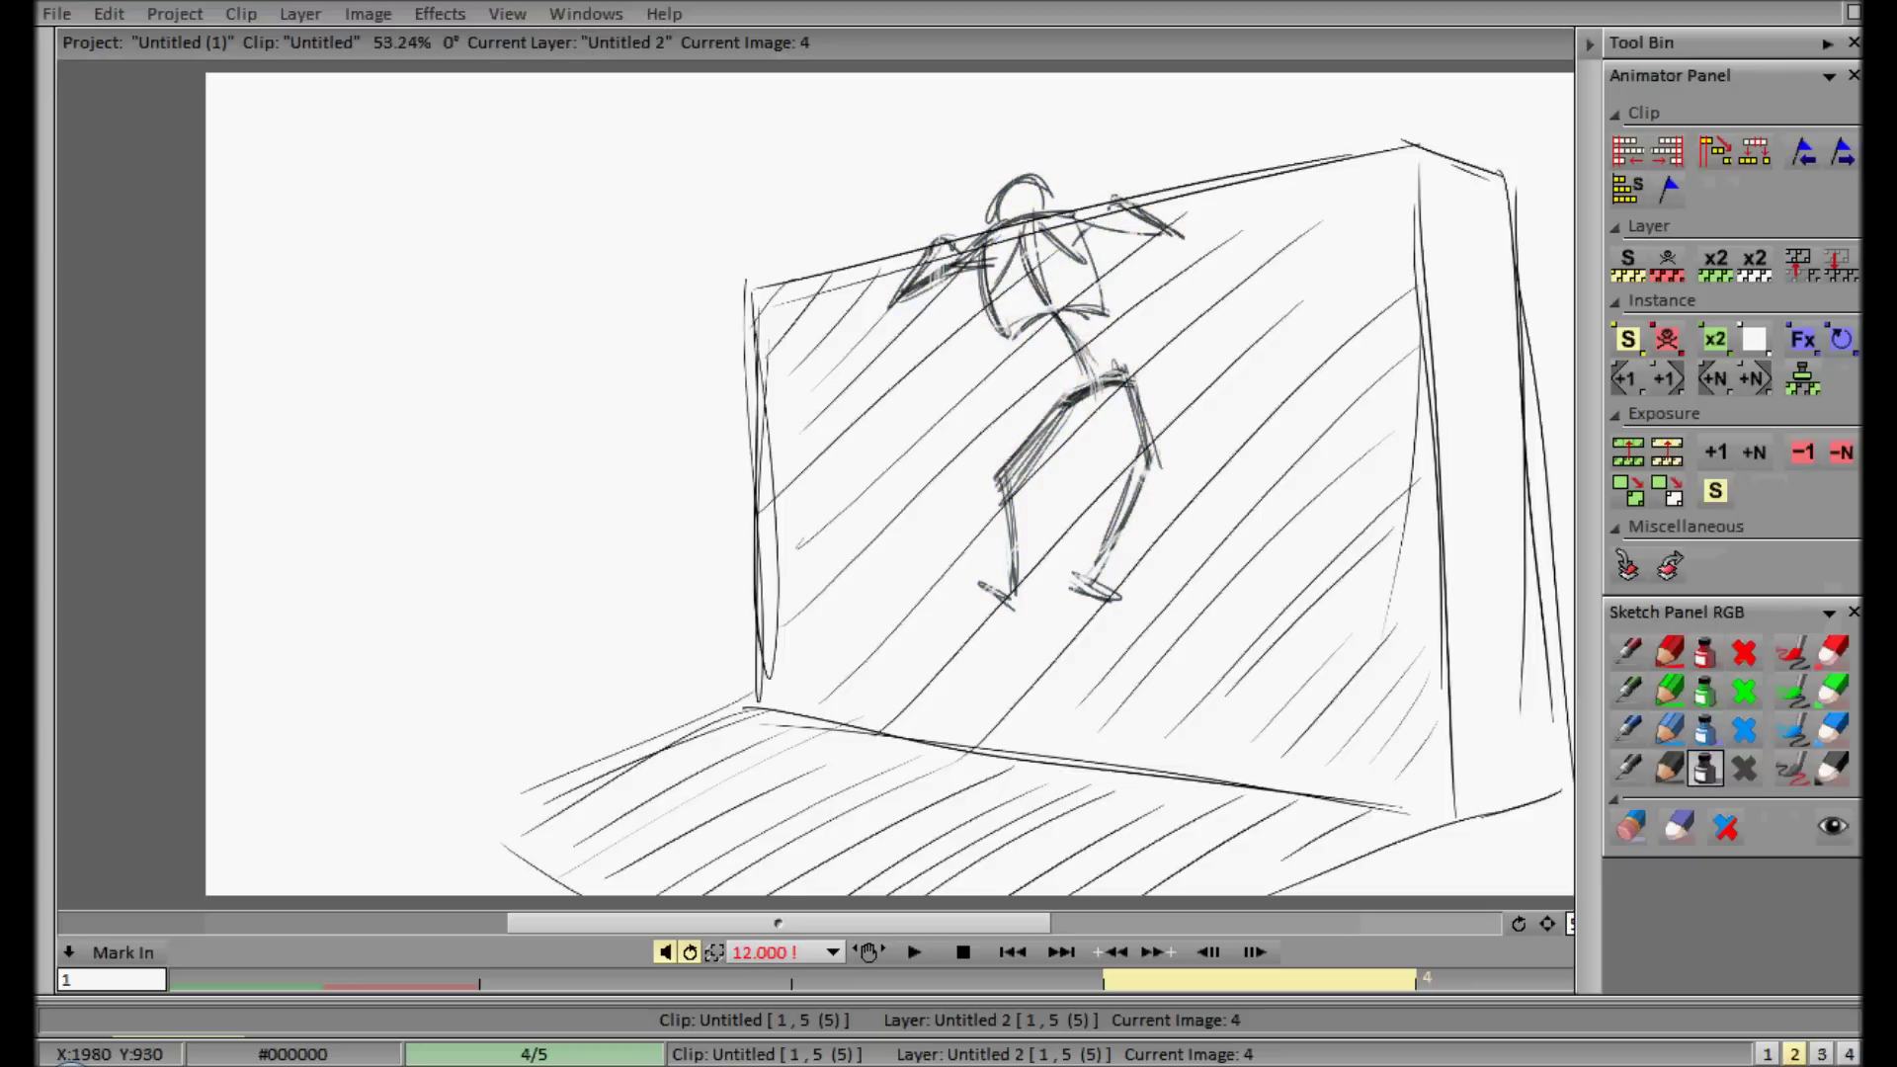
key("Tab")
key("Right")
key("Tab")
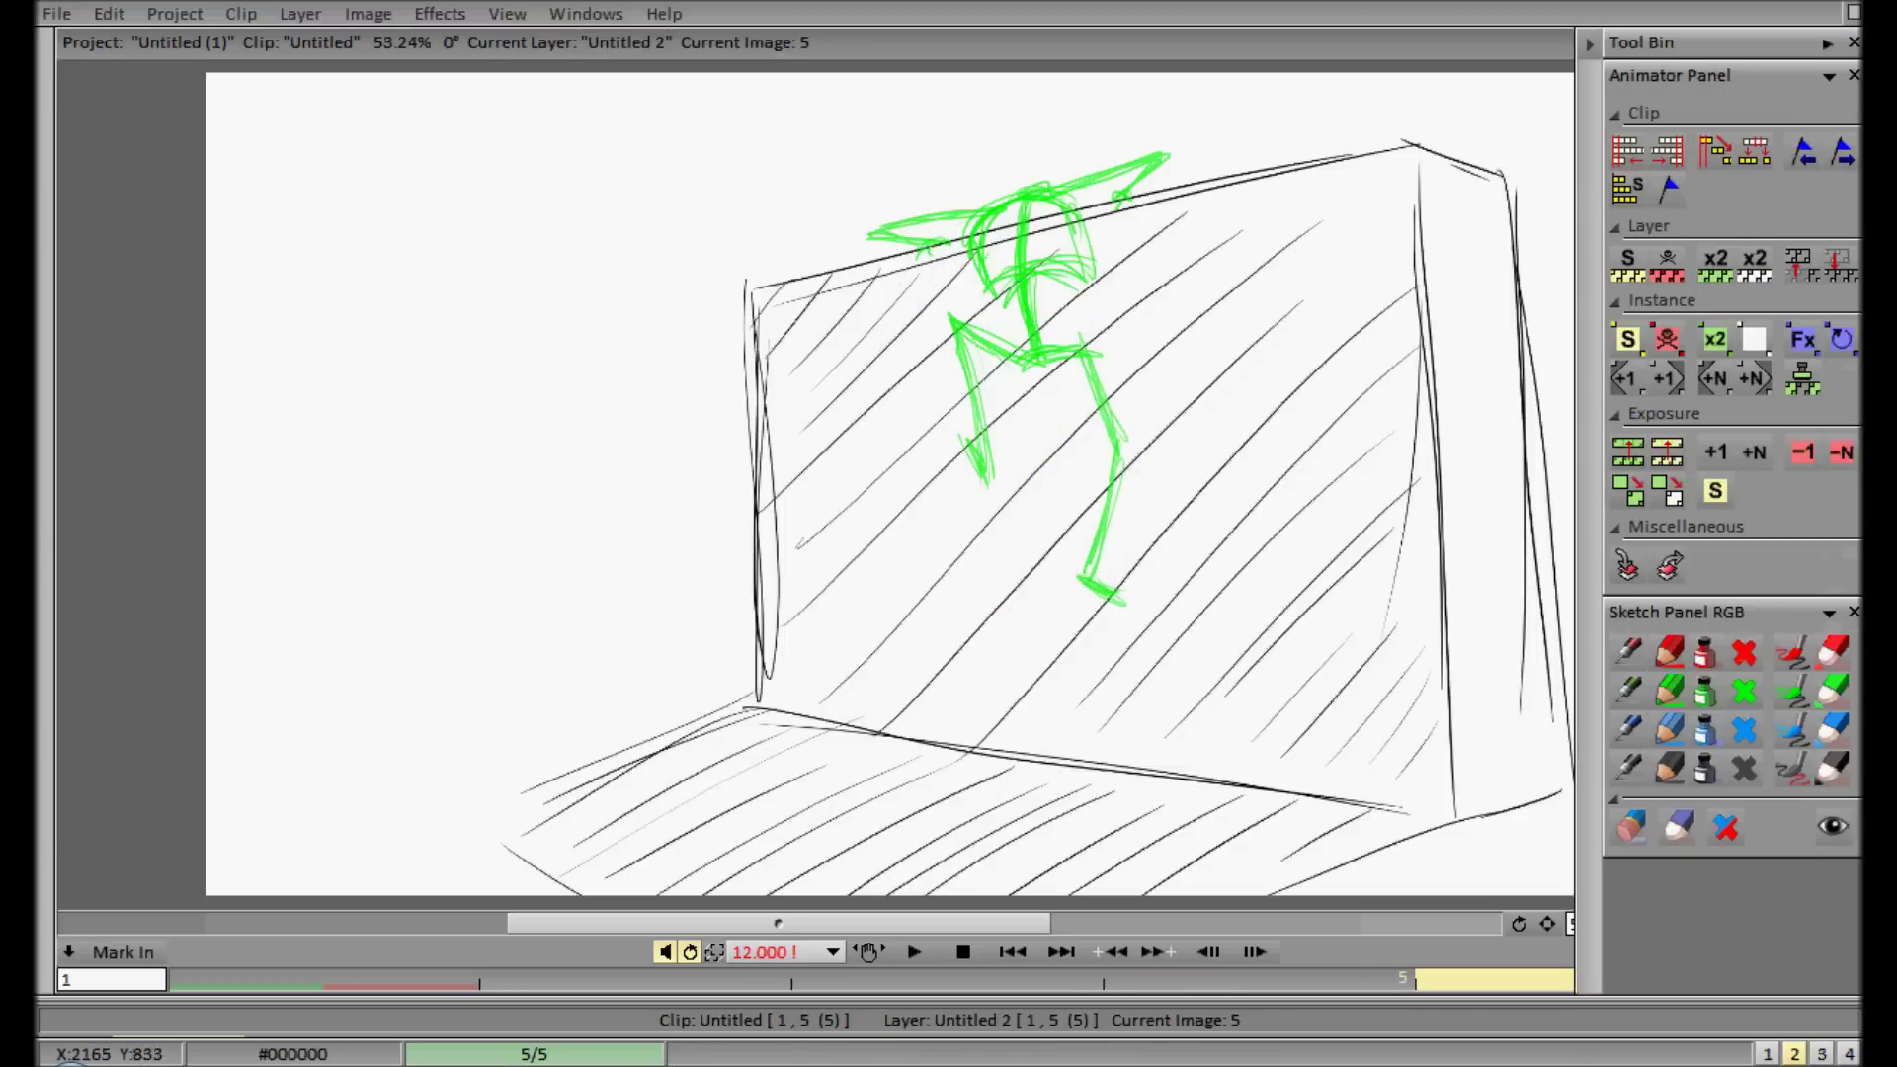
left_click(1706, 768)
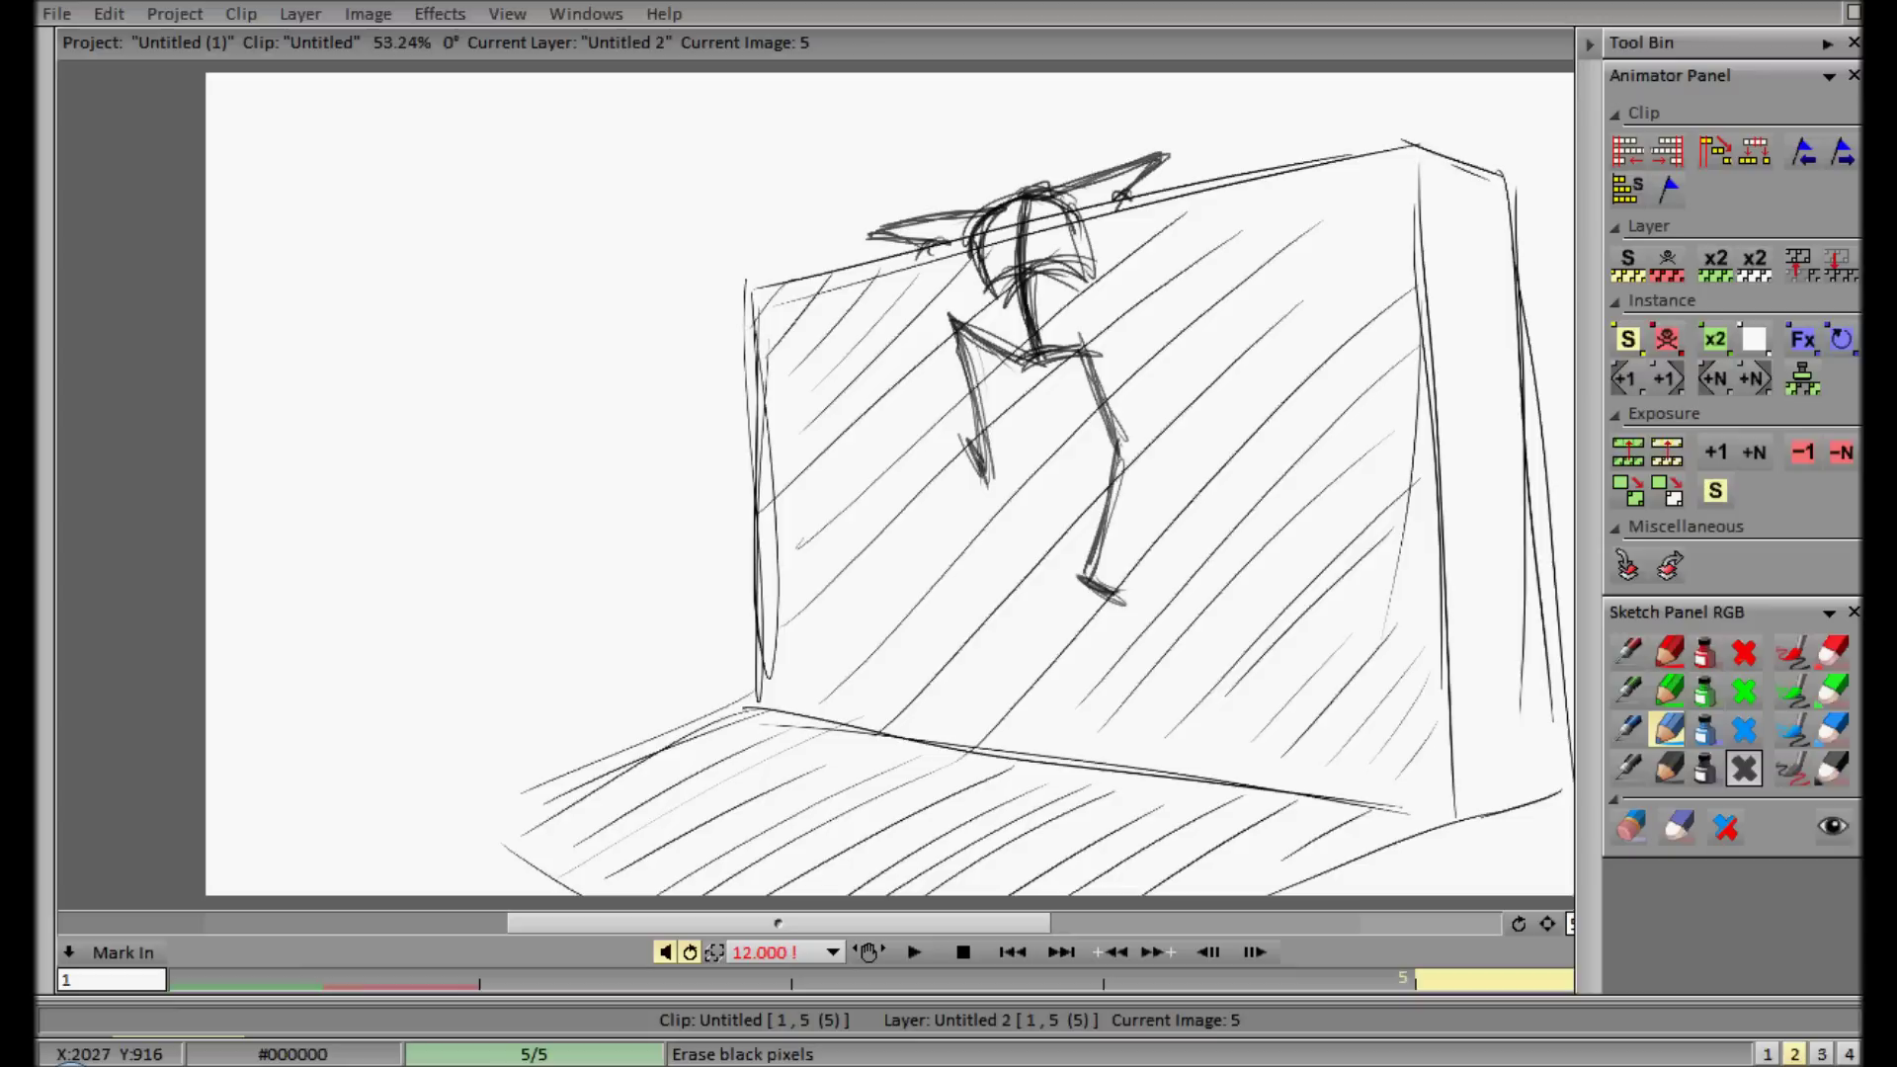
- Switch the blue PenBrush from Behind to Color mode and go to image 6 to continue the animation
mouse_move(45, 265)
left_click(158, 331)
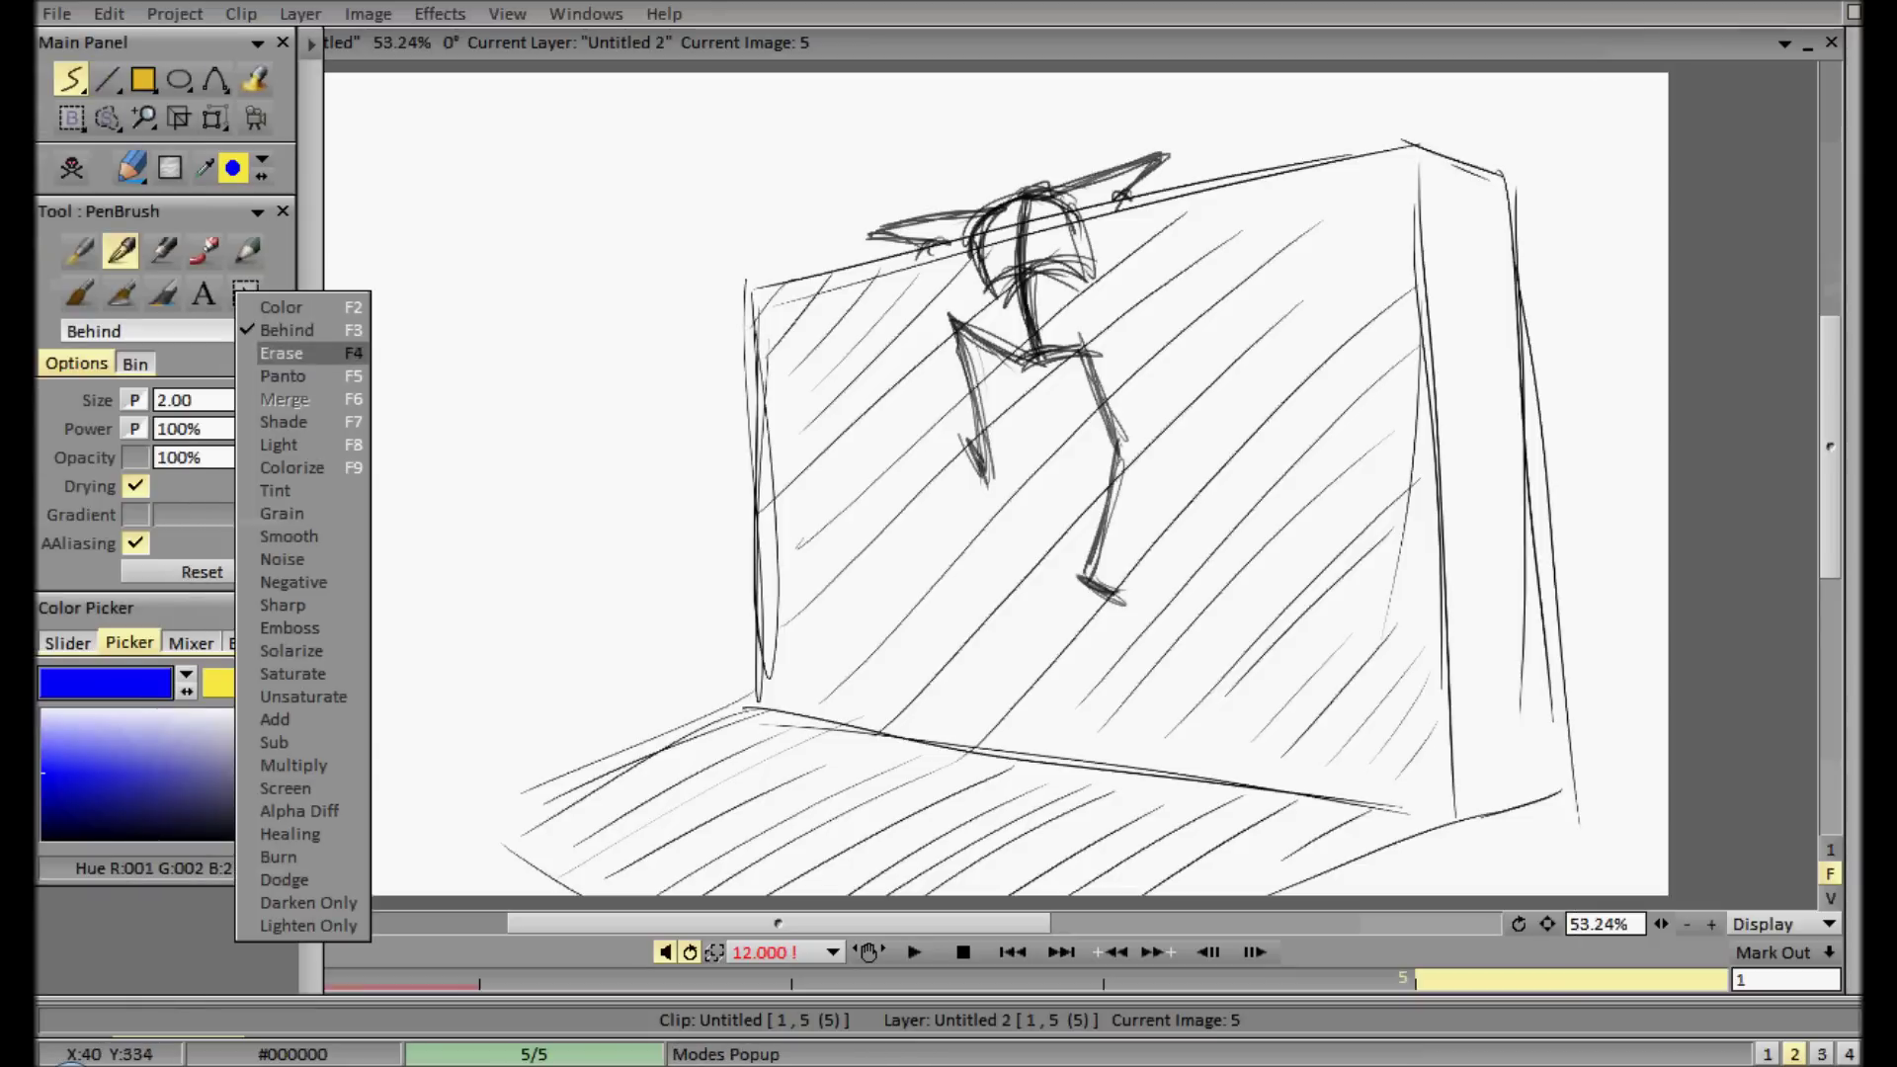
left_click(99, 302)
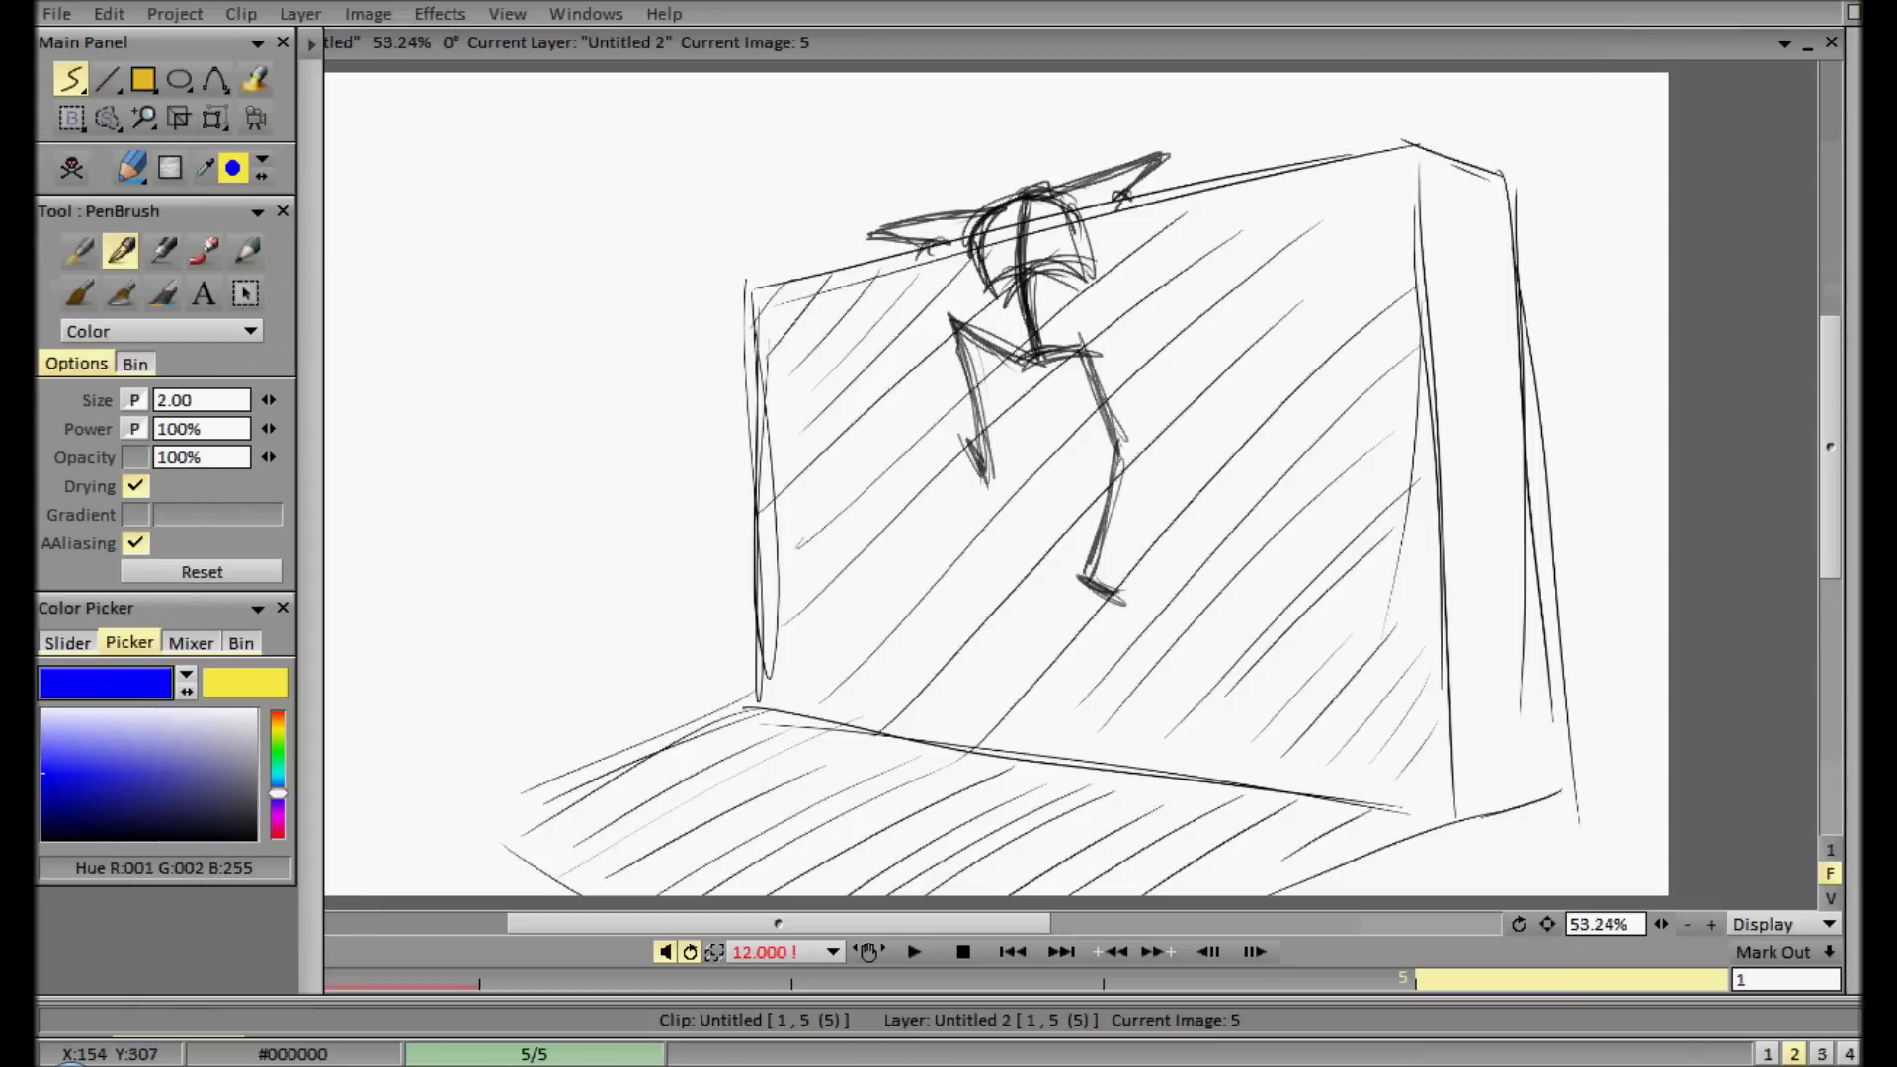
key("Right")
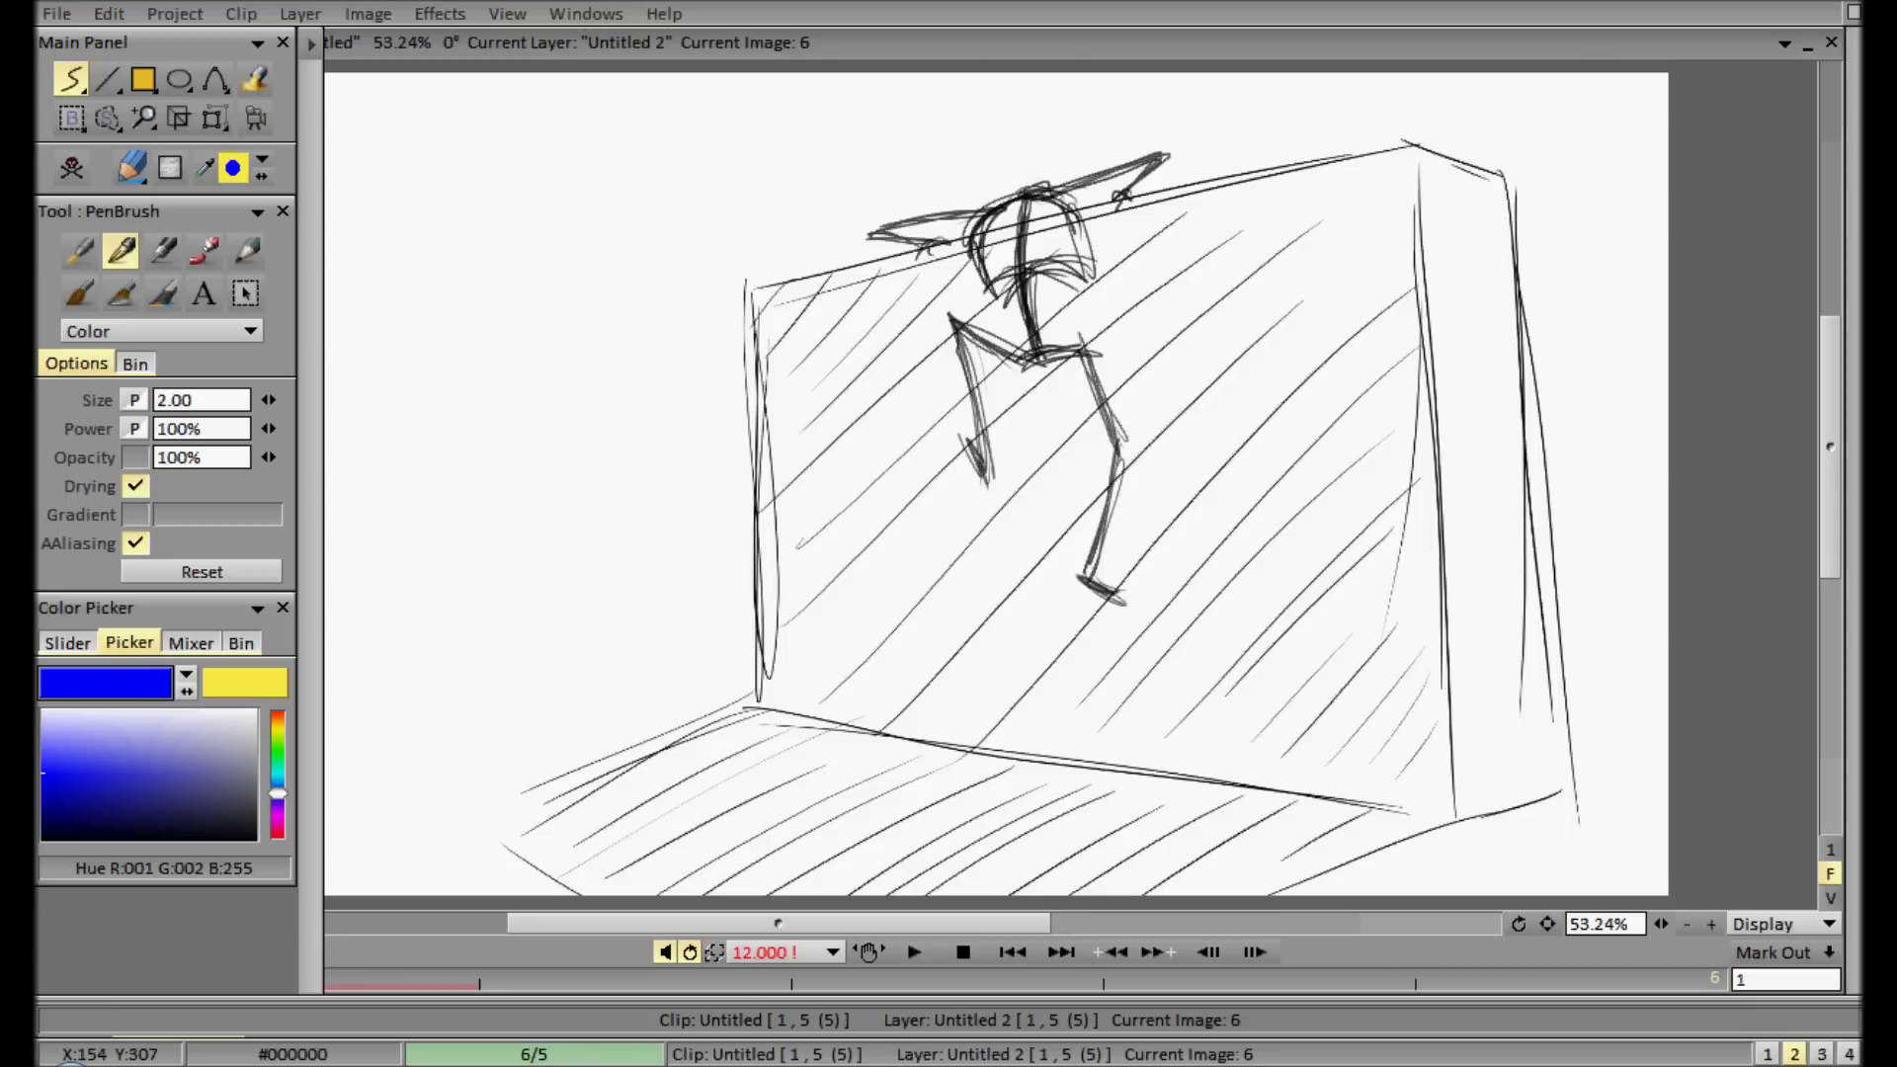
- On image 6, draw the raised hips, bent leg and other hanging leg in blue over the black figure
left_click_drag(968, 441, 985, 474)
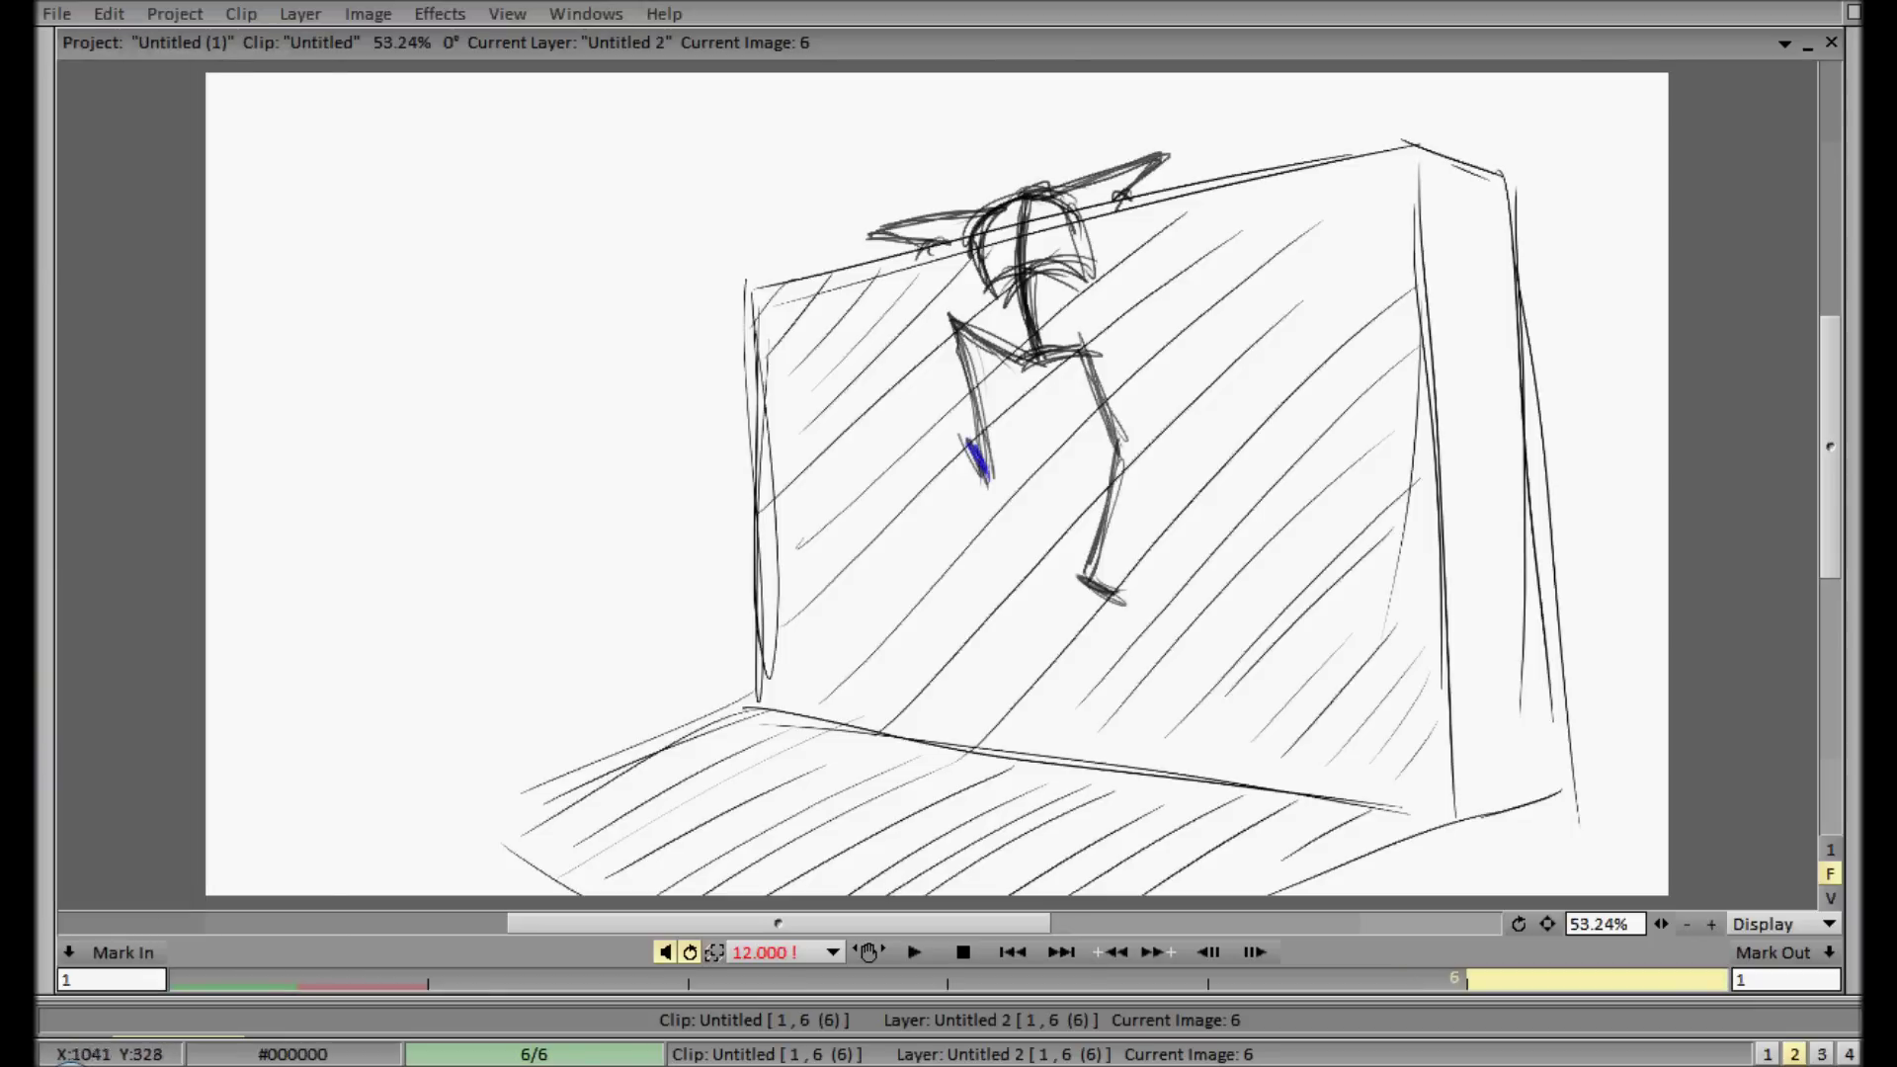
left_click_drag(933, 341, 975, 453)
left_click_drag(938, 347, 980, 455)
mouse_move(951, 334)
left_mouse_down()
mouse_move(1079, 290)
mouse_move(1055, 294)
mouse_move(1087, 425)
mouse_move(1049, 521)
left_mouse_up()
mouse_move(1083, 420)
left_mouse_down()
mouse_move(1045, 528)
mouse_move(1065, 562)
mouse_move(1055, 544)
left_mouse_up()
mouse_move(1081, 455)
left_mouse_down()
mouse_move(1063, 290)
mouse_move(1079, 449)
mouse_move(1055, 564)
left_mouse_up()
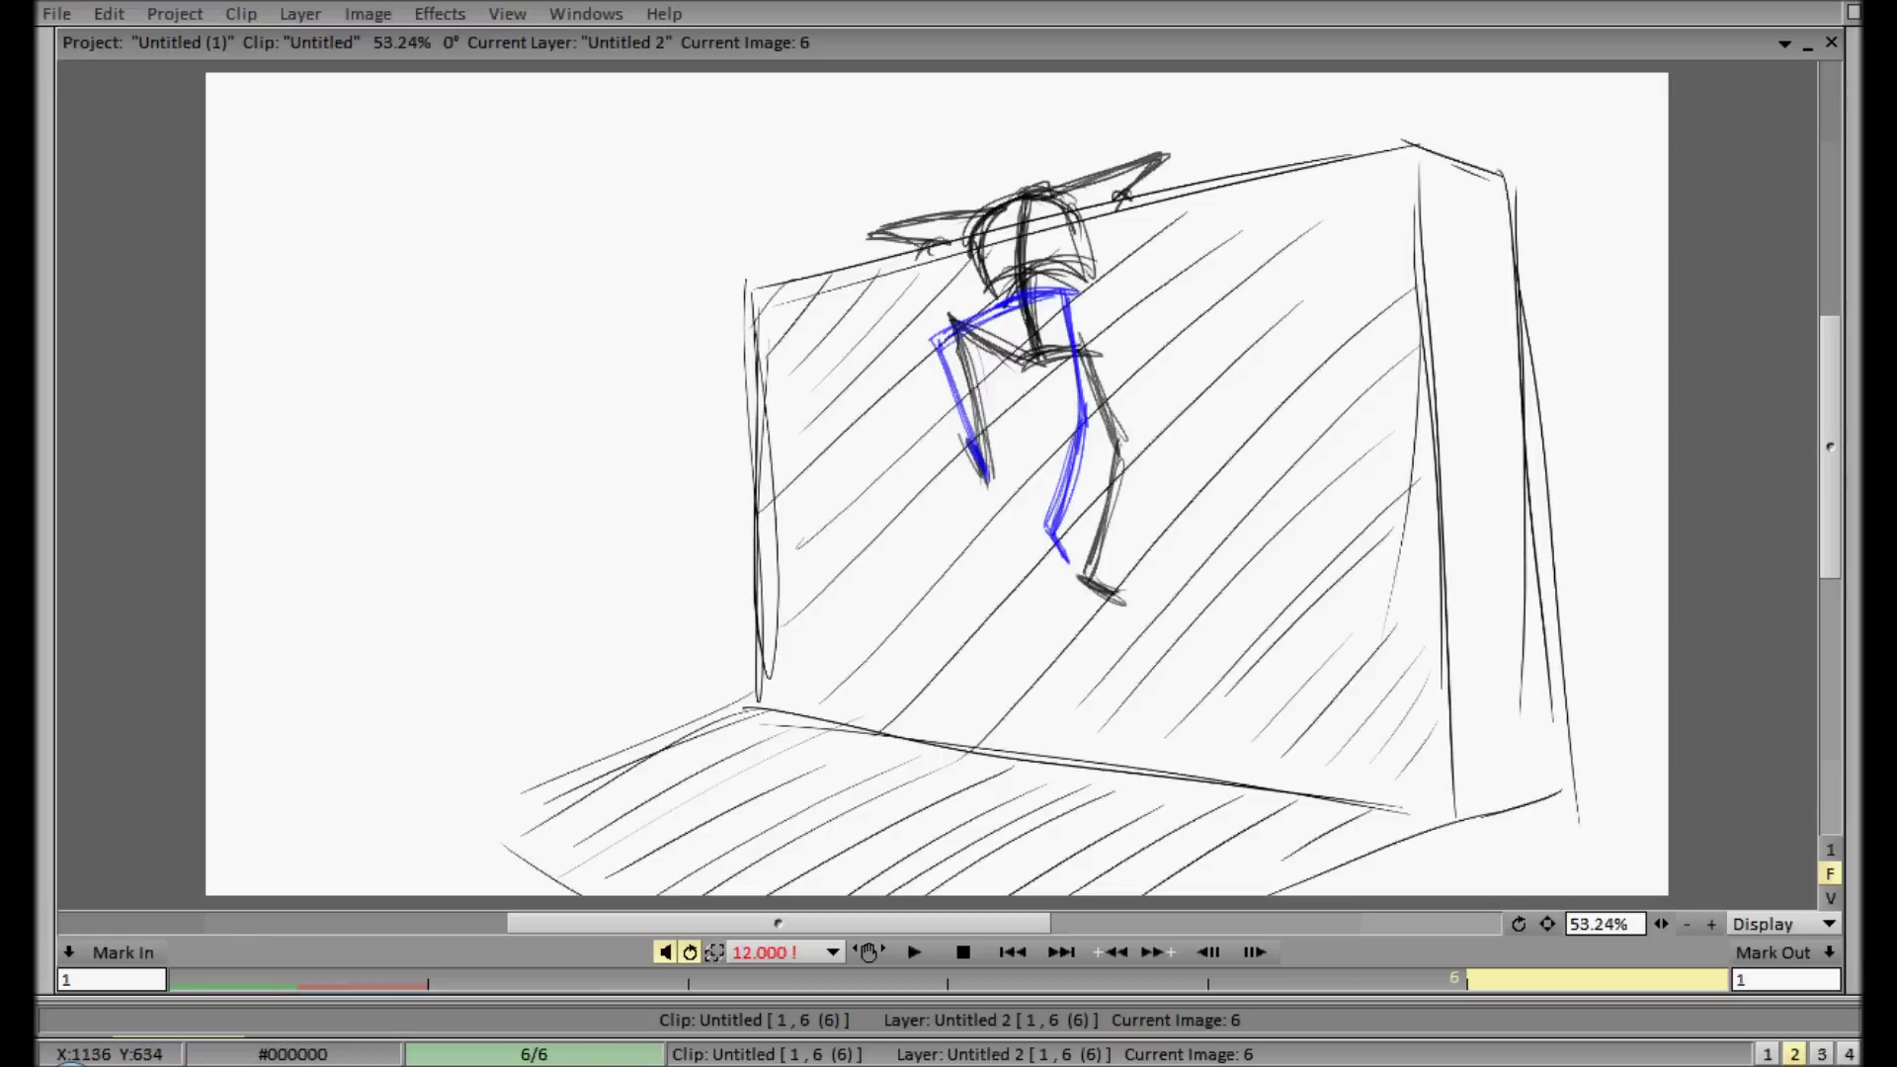
- Draw the blue figure's curved spine, shoulder line and the arm bent over the higher part of the wall edge
mouse_move(1011, 291)
left_mouse_down()
mouse_move(1045, 185)
mouse_move(1022, 316)
left_mouse_up()
left_click_drag(1028, 186, 1107, 202)
mouse_move(1001, 217)
left_mouse_down()
mouse_move(1017, 195)
mouse_move(1108, 214)
mouse_move(1127, 191)
left_mouse_up()
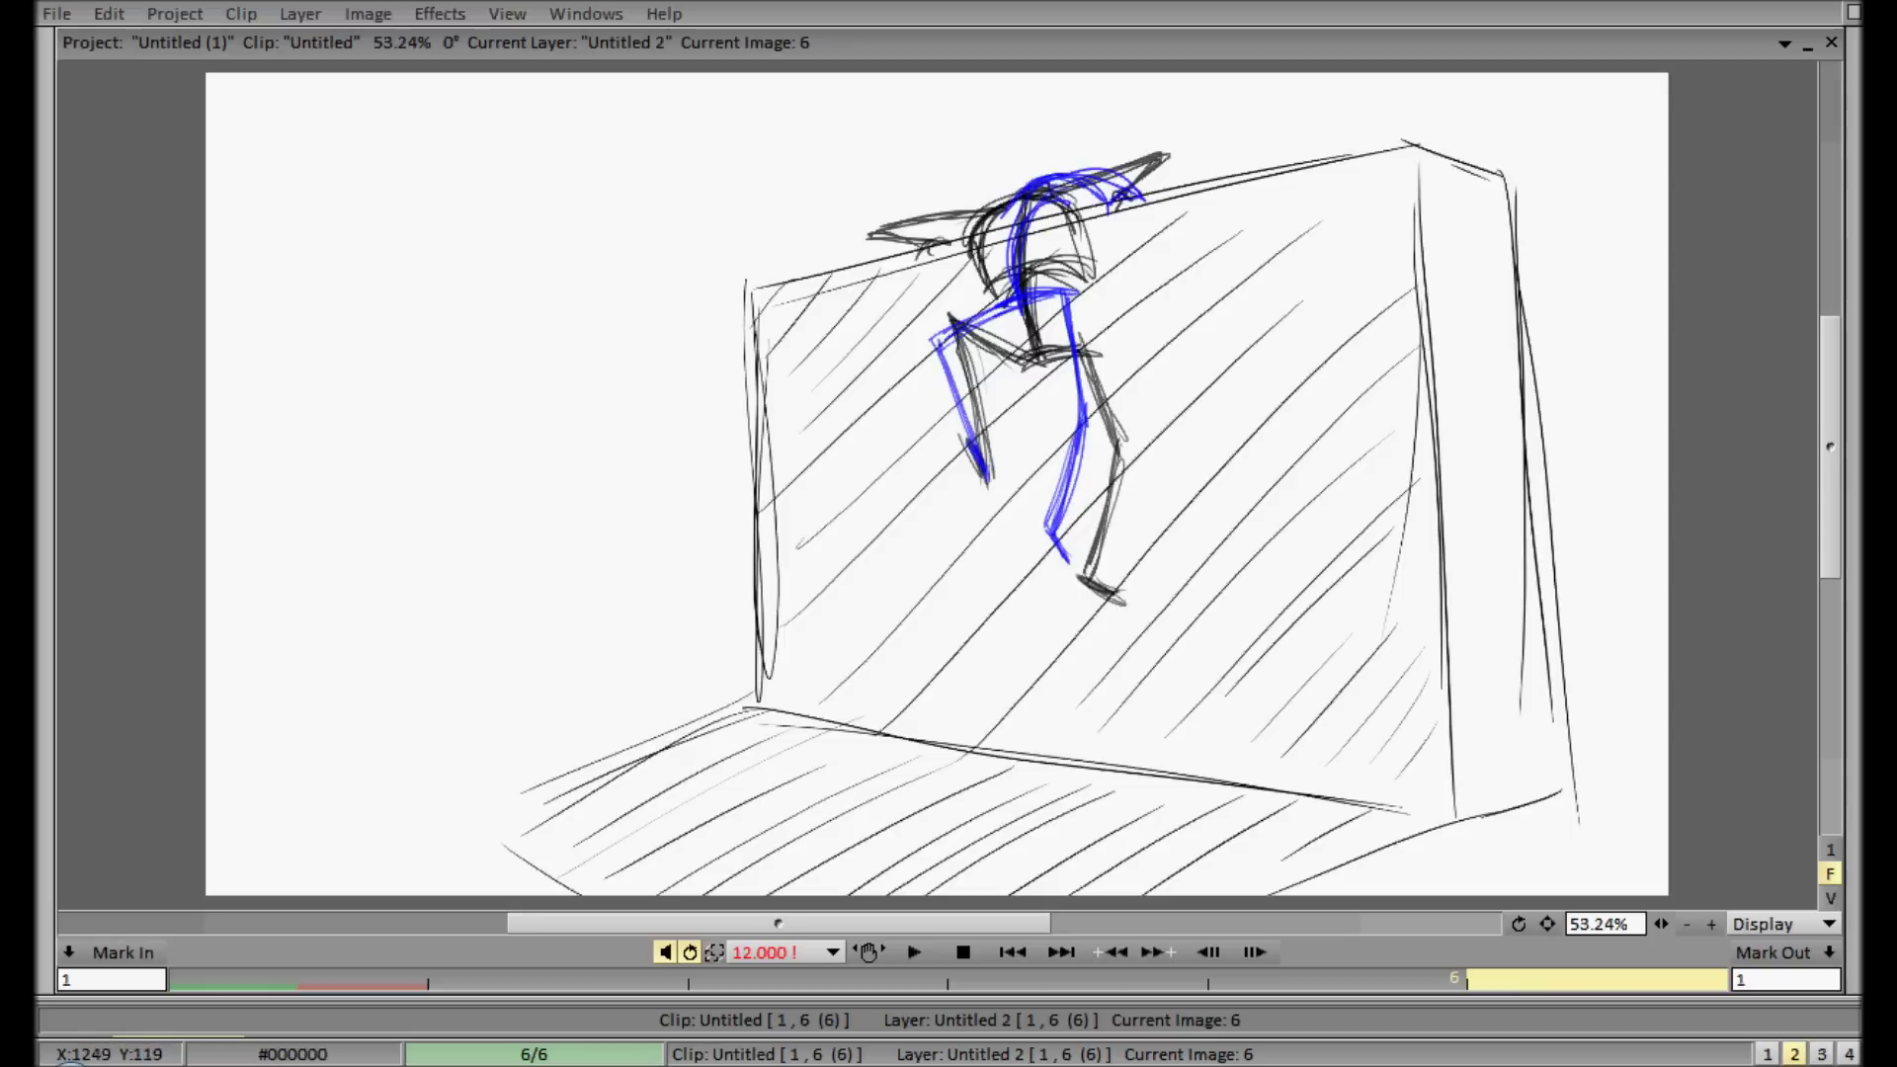
left_click_drag(1126, 198, 1175, 147)
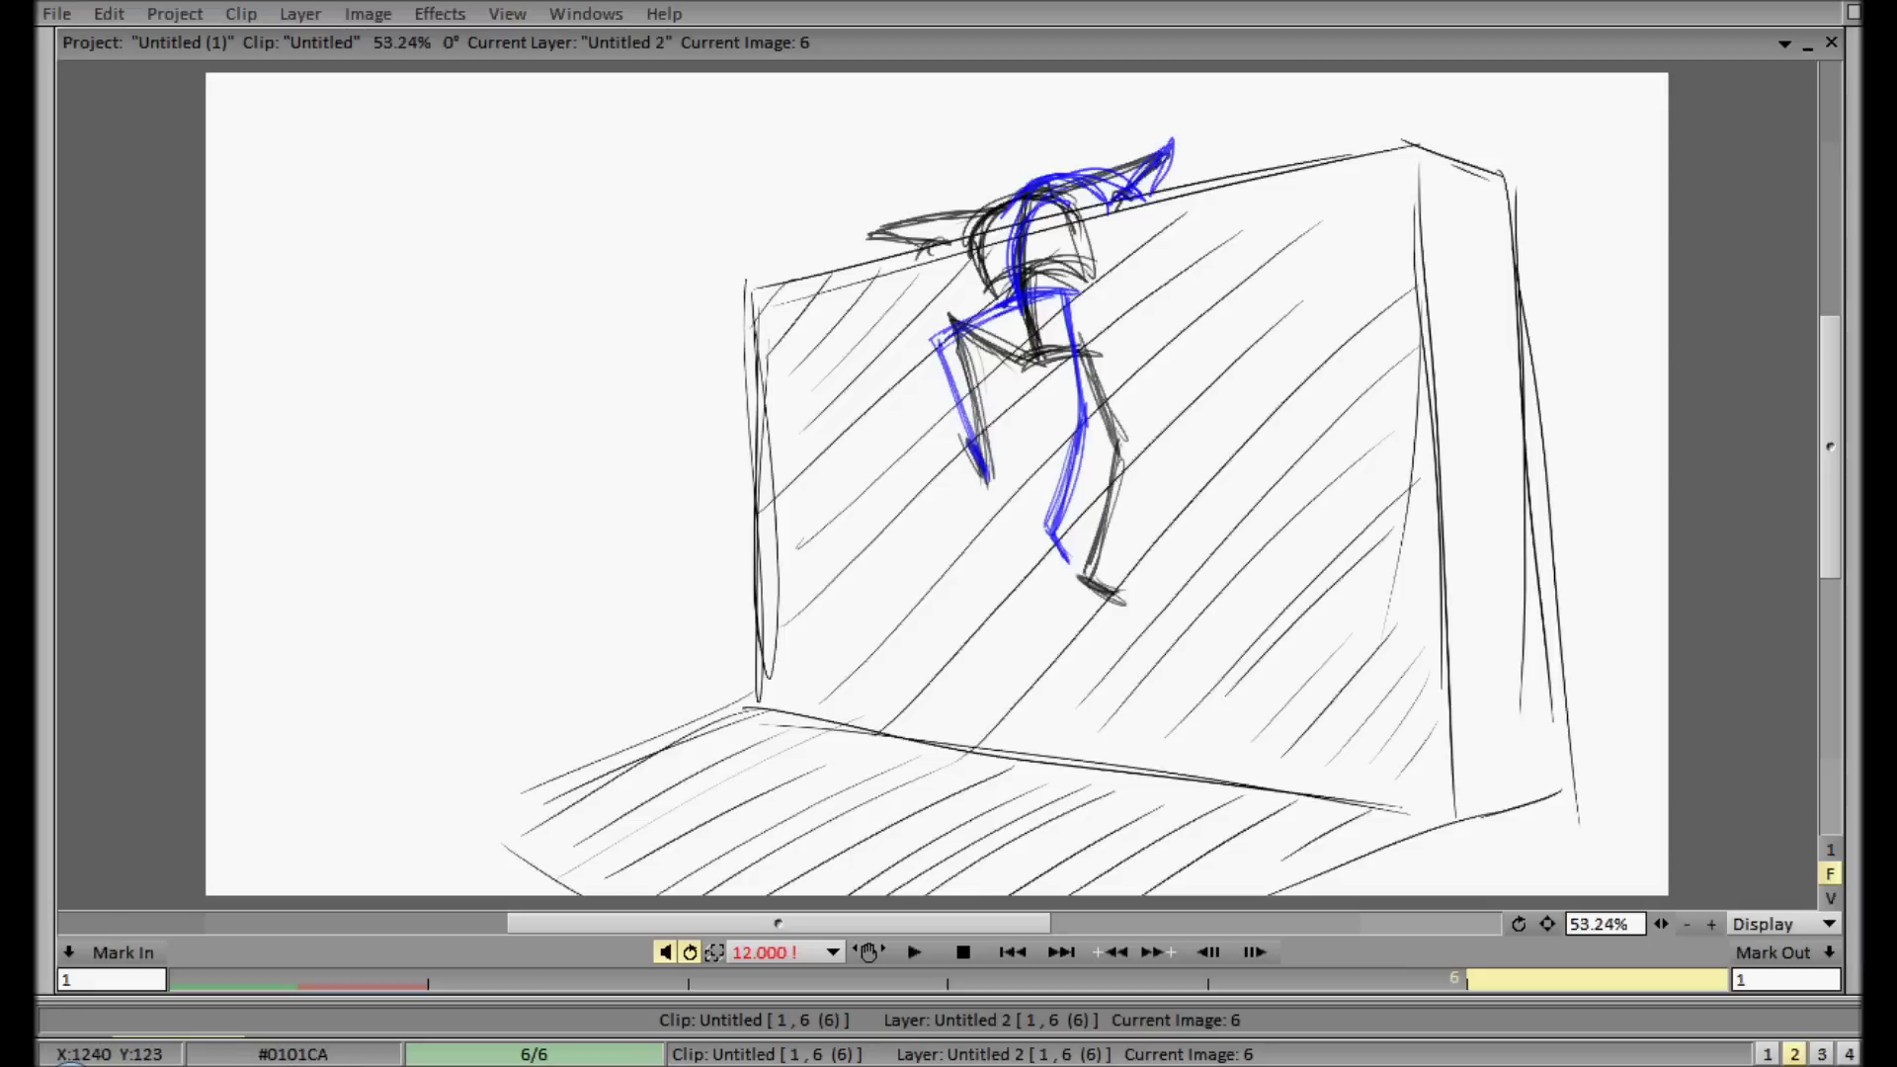
- Draw the blue figure's other arm with its elbow raised above the wall edge, and reinforce the shoulders and back
mouse_move(920, 247)
left_mouse_down()
mouse_move(960, 236)
mouse_move(983, 183)
mouse_move(1043, 167)
mouse_move(1005, 164)
left_mouse_up()
mouse_move(938, 247)
left_mouse_down()
mouse_move(993, 164)
mouse_move(1049, 178)
left_mouse_up()
mouse_move(986, 168)
left_mouse_down()
mouse_move(1032, 183)
mouse_move(1007, 243)
mouse_move(1082, 181)
left_mouse_up()
left_click_drag(1037, 170, 1120, 191)
mouse_move(1043, 176)
left_mouse_down()
mouse_move(1085, 163)
mouse_move(1032, 299)
mouse_move(999, 300)
left_mouse_up()
- Erase the black pixels from image 6 and add more blue strokes to the figure's upper torso
mouse_move(1857, 484)
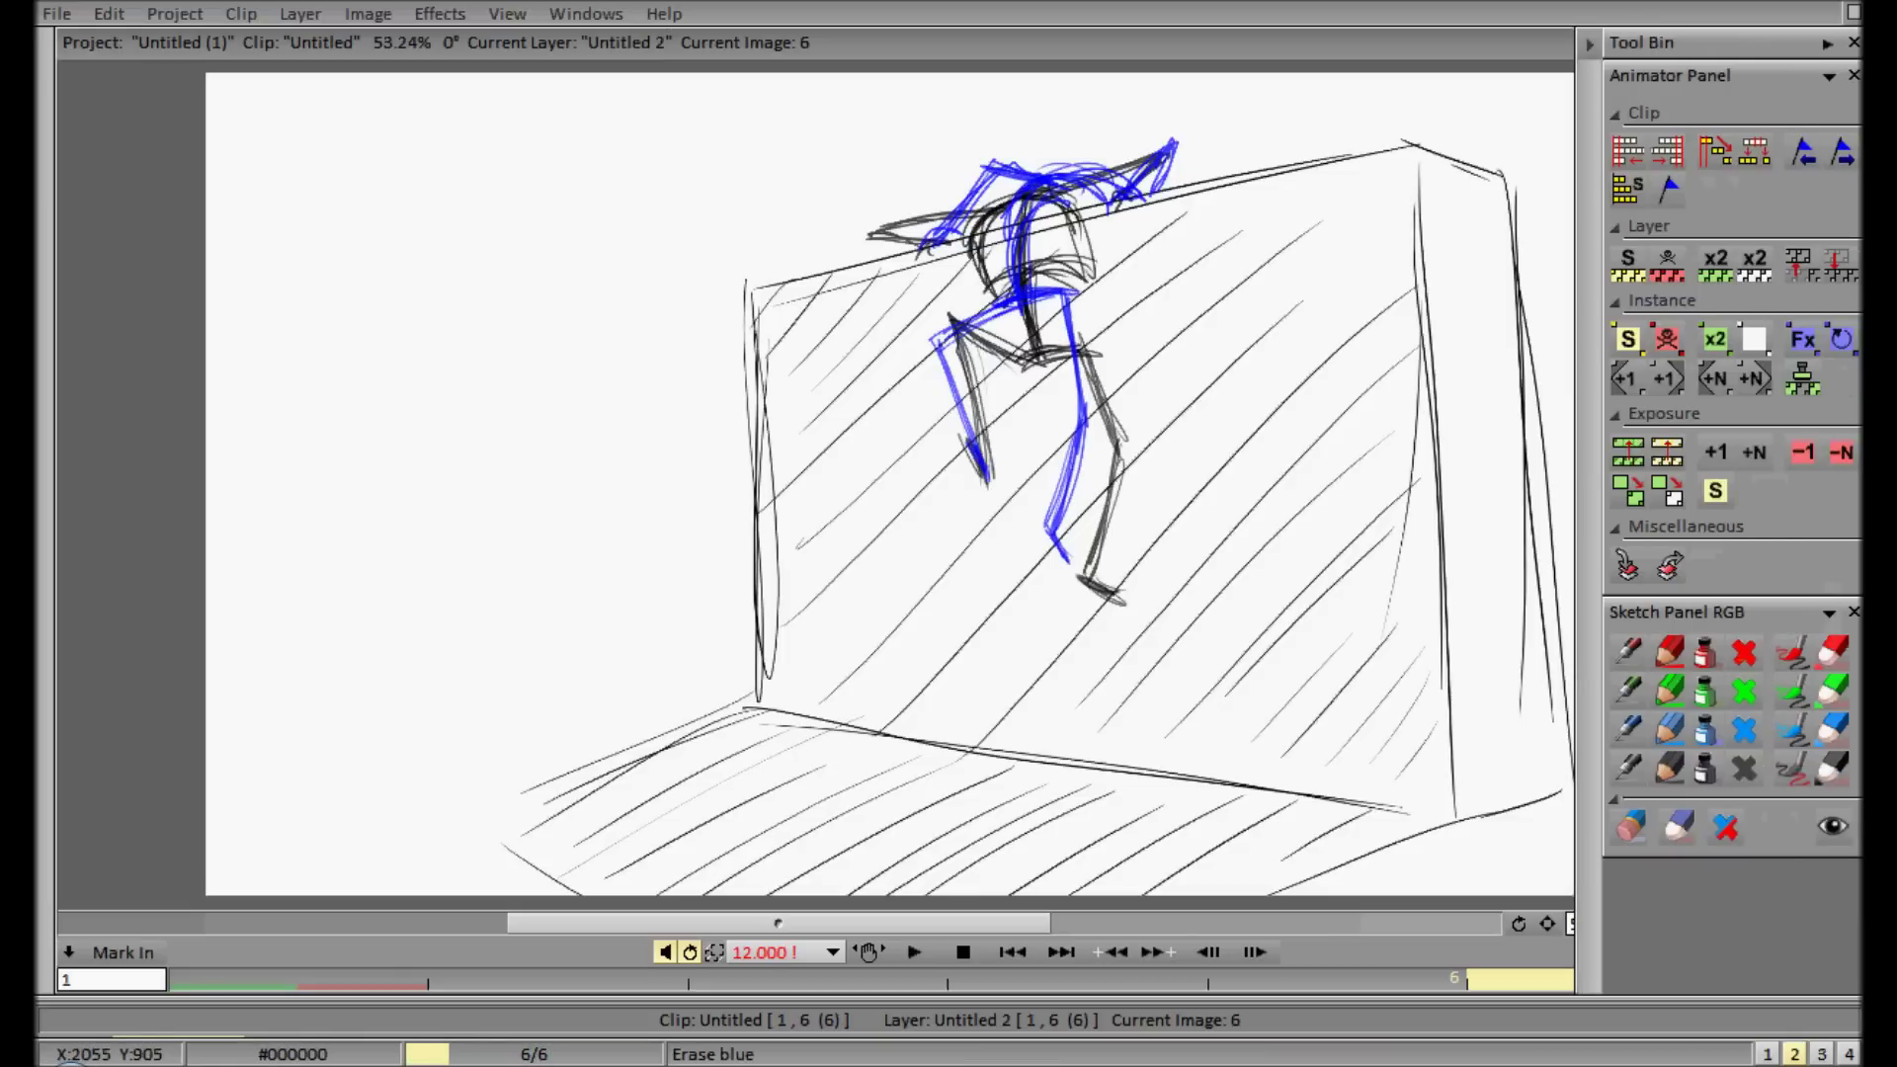
left_click(1744, 768)
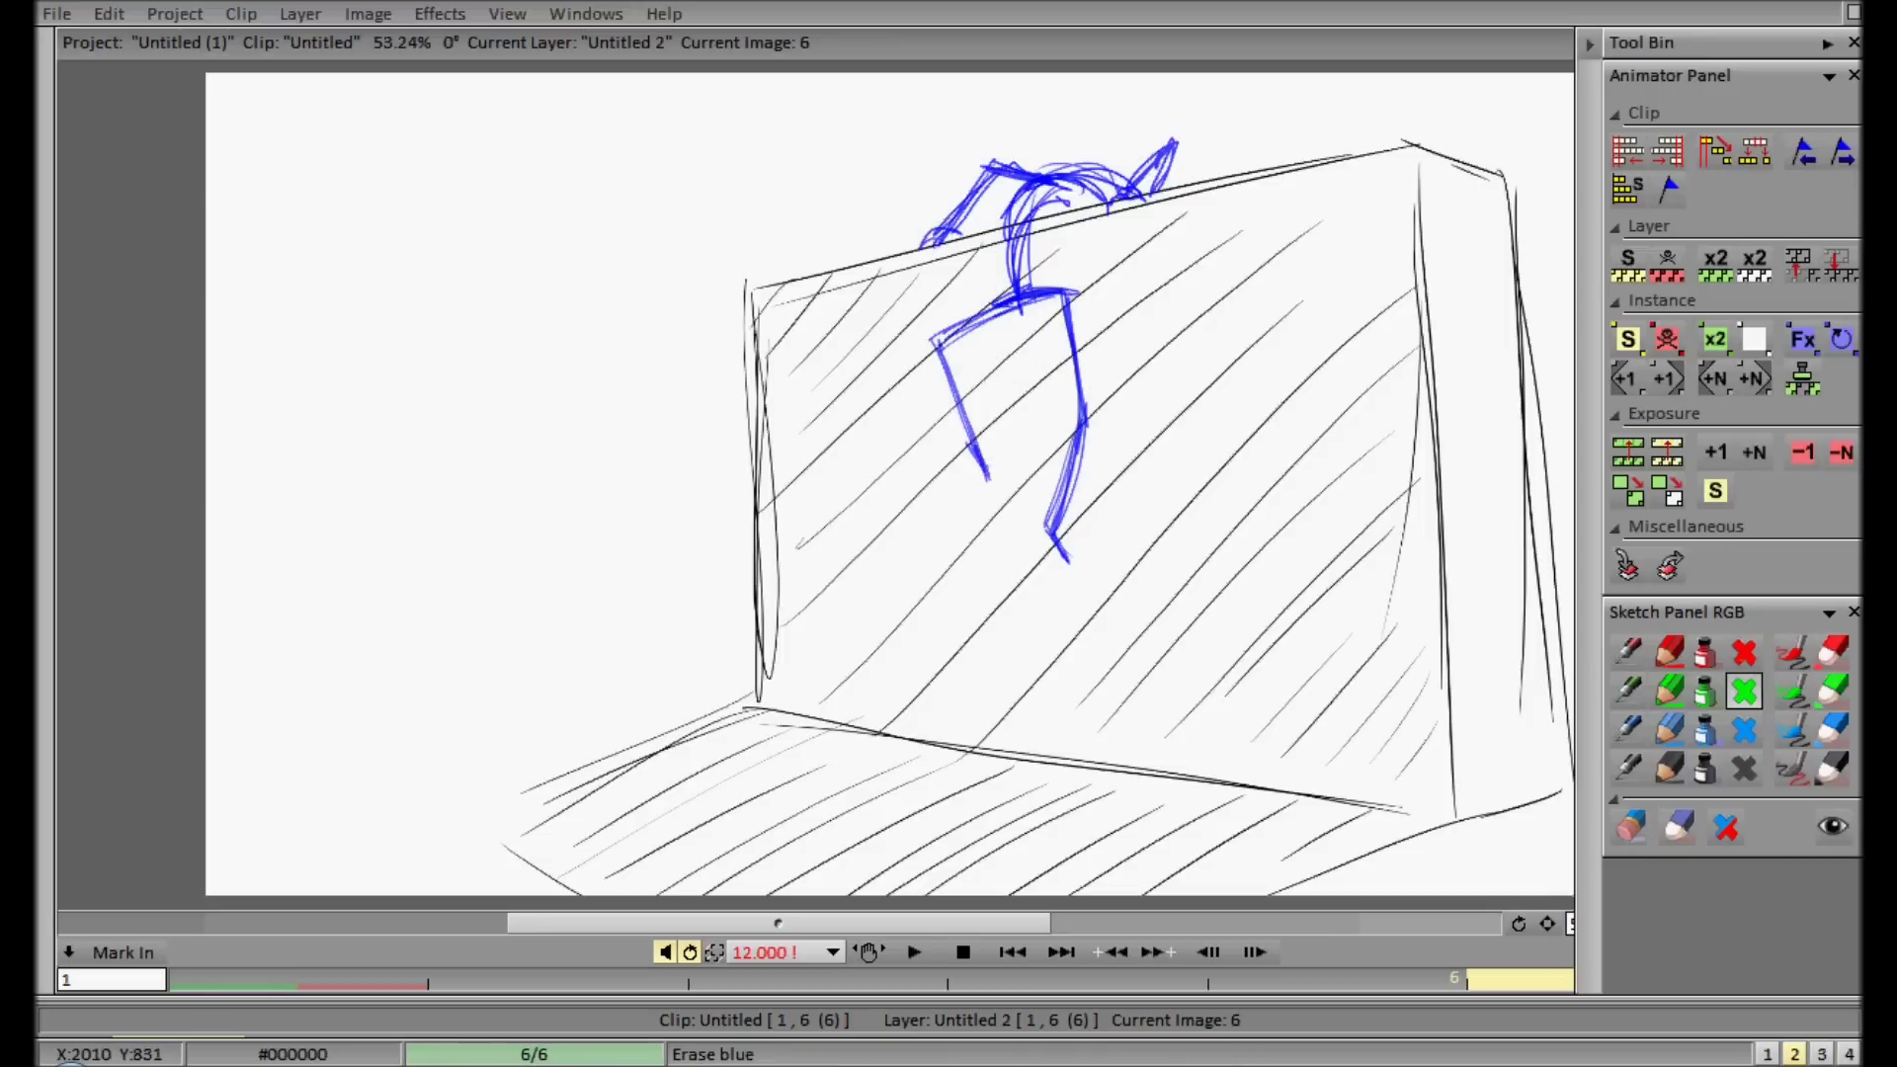
key("Tab")
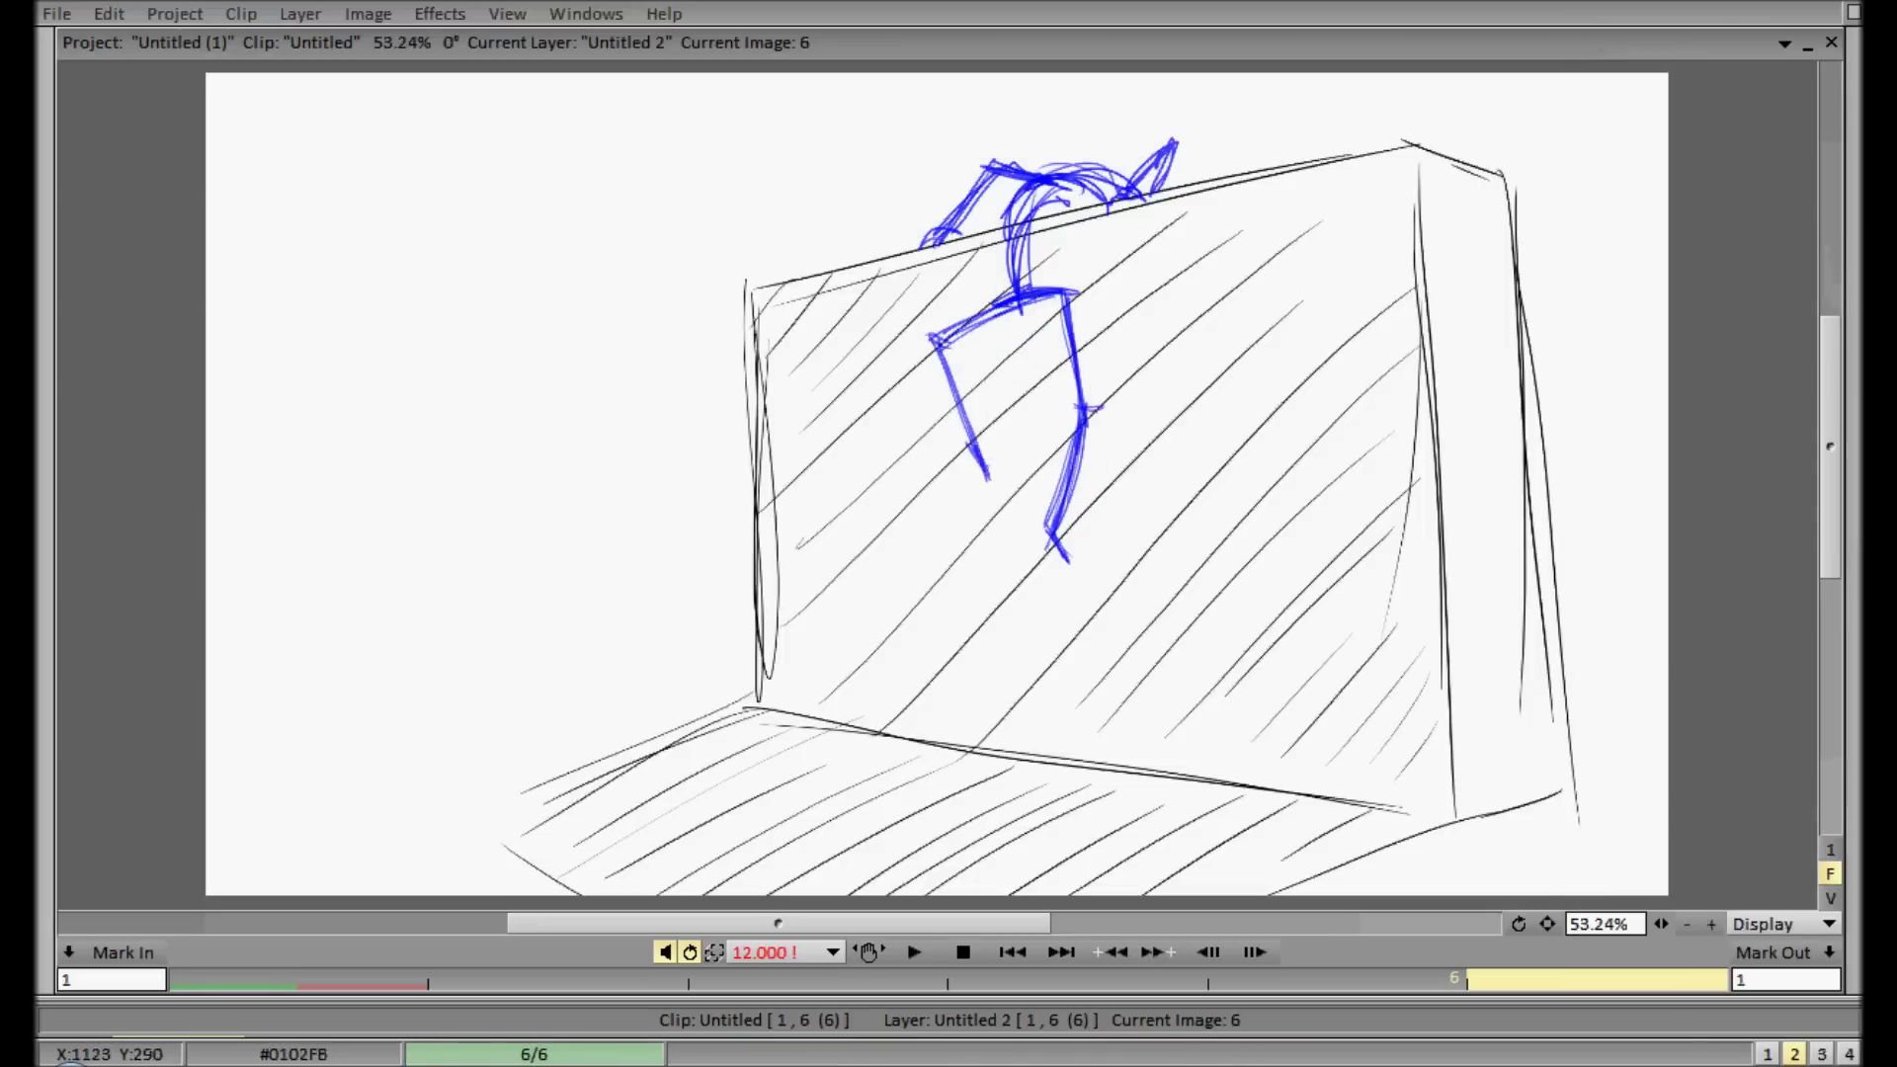
mouse_move(1044, 185)
left_mouse_down()
mouse_move(1042, 210)
mouse_move(1091, 204)
left_mouse_up()
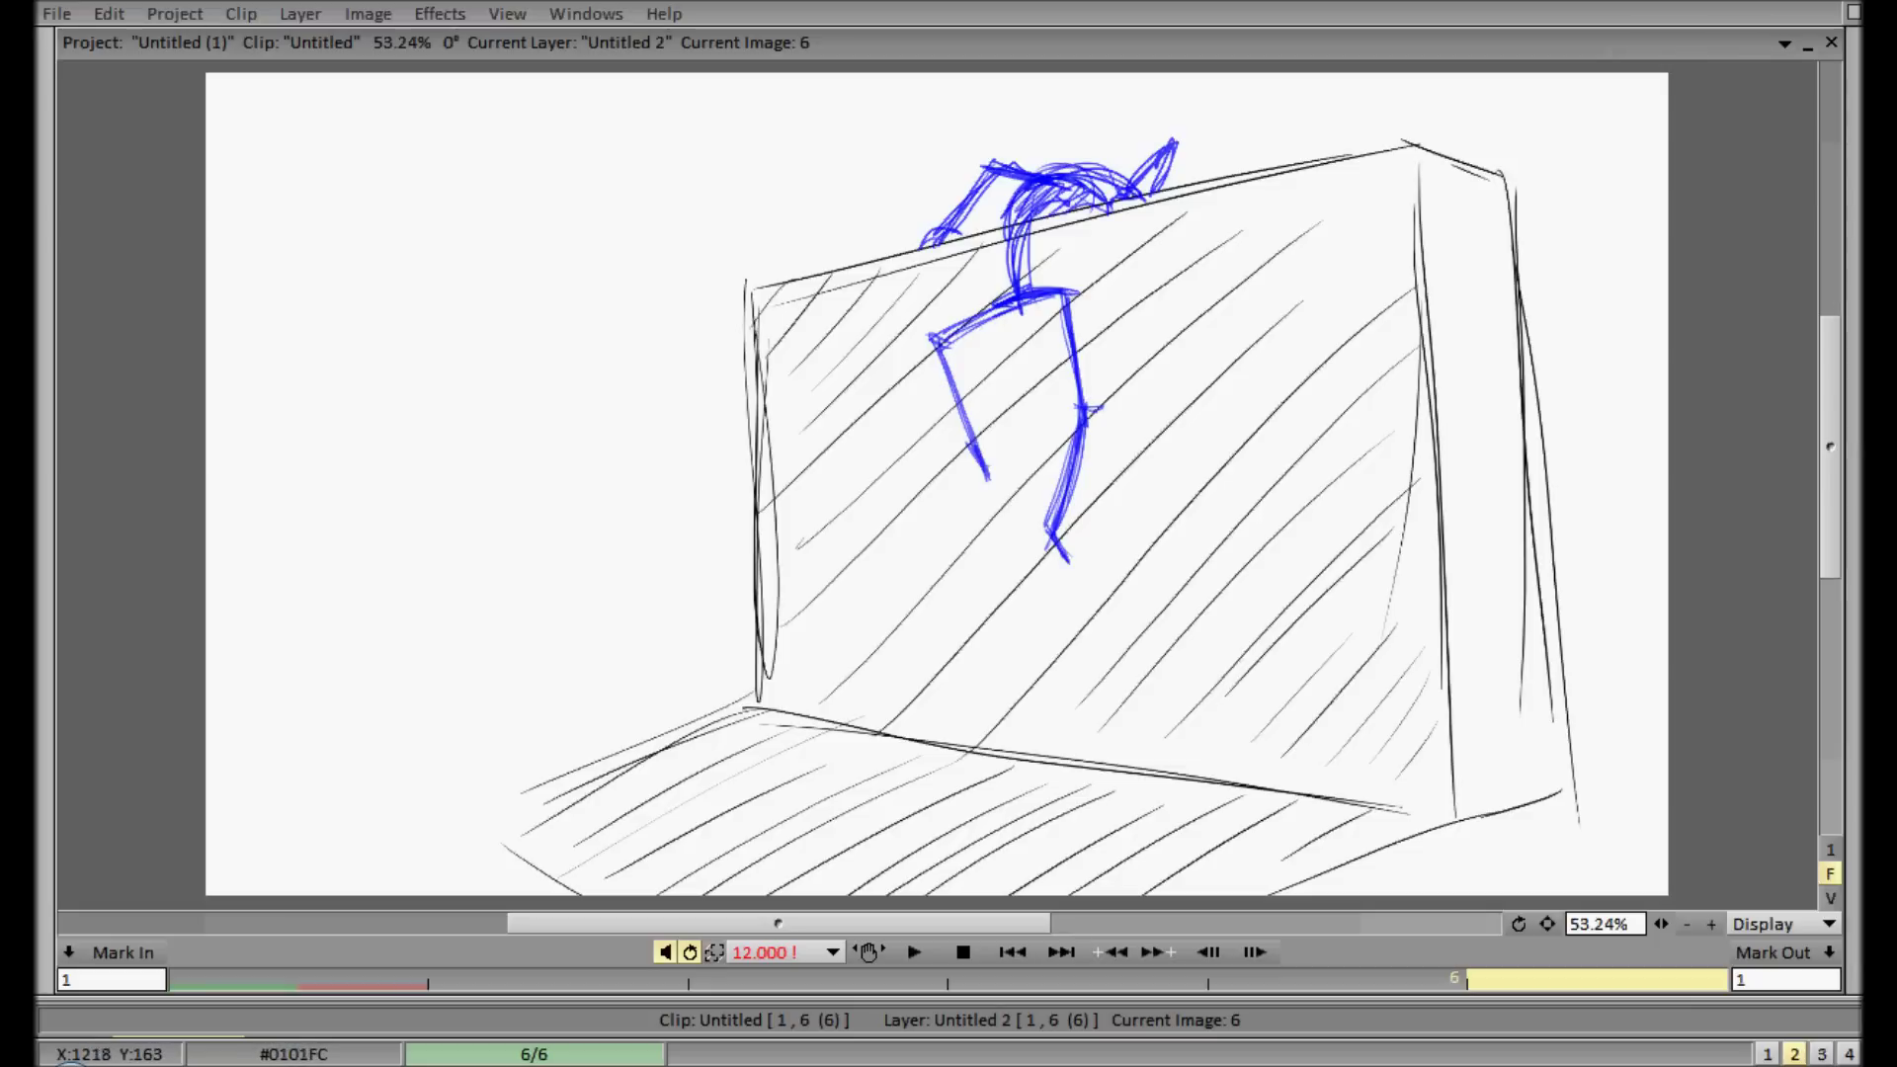
- Preview the flip book, and set the wall layer Untitled 1 to Hold before its first image
left_click(868, 952)
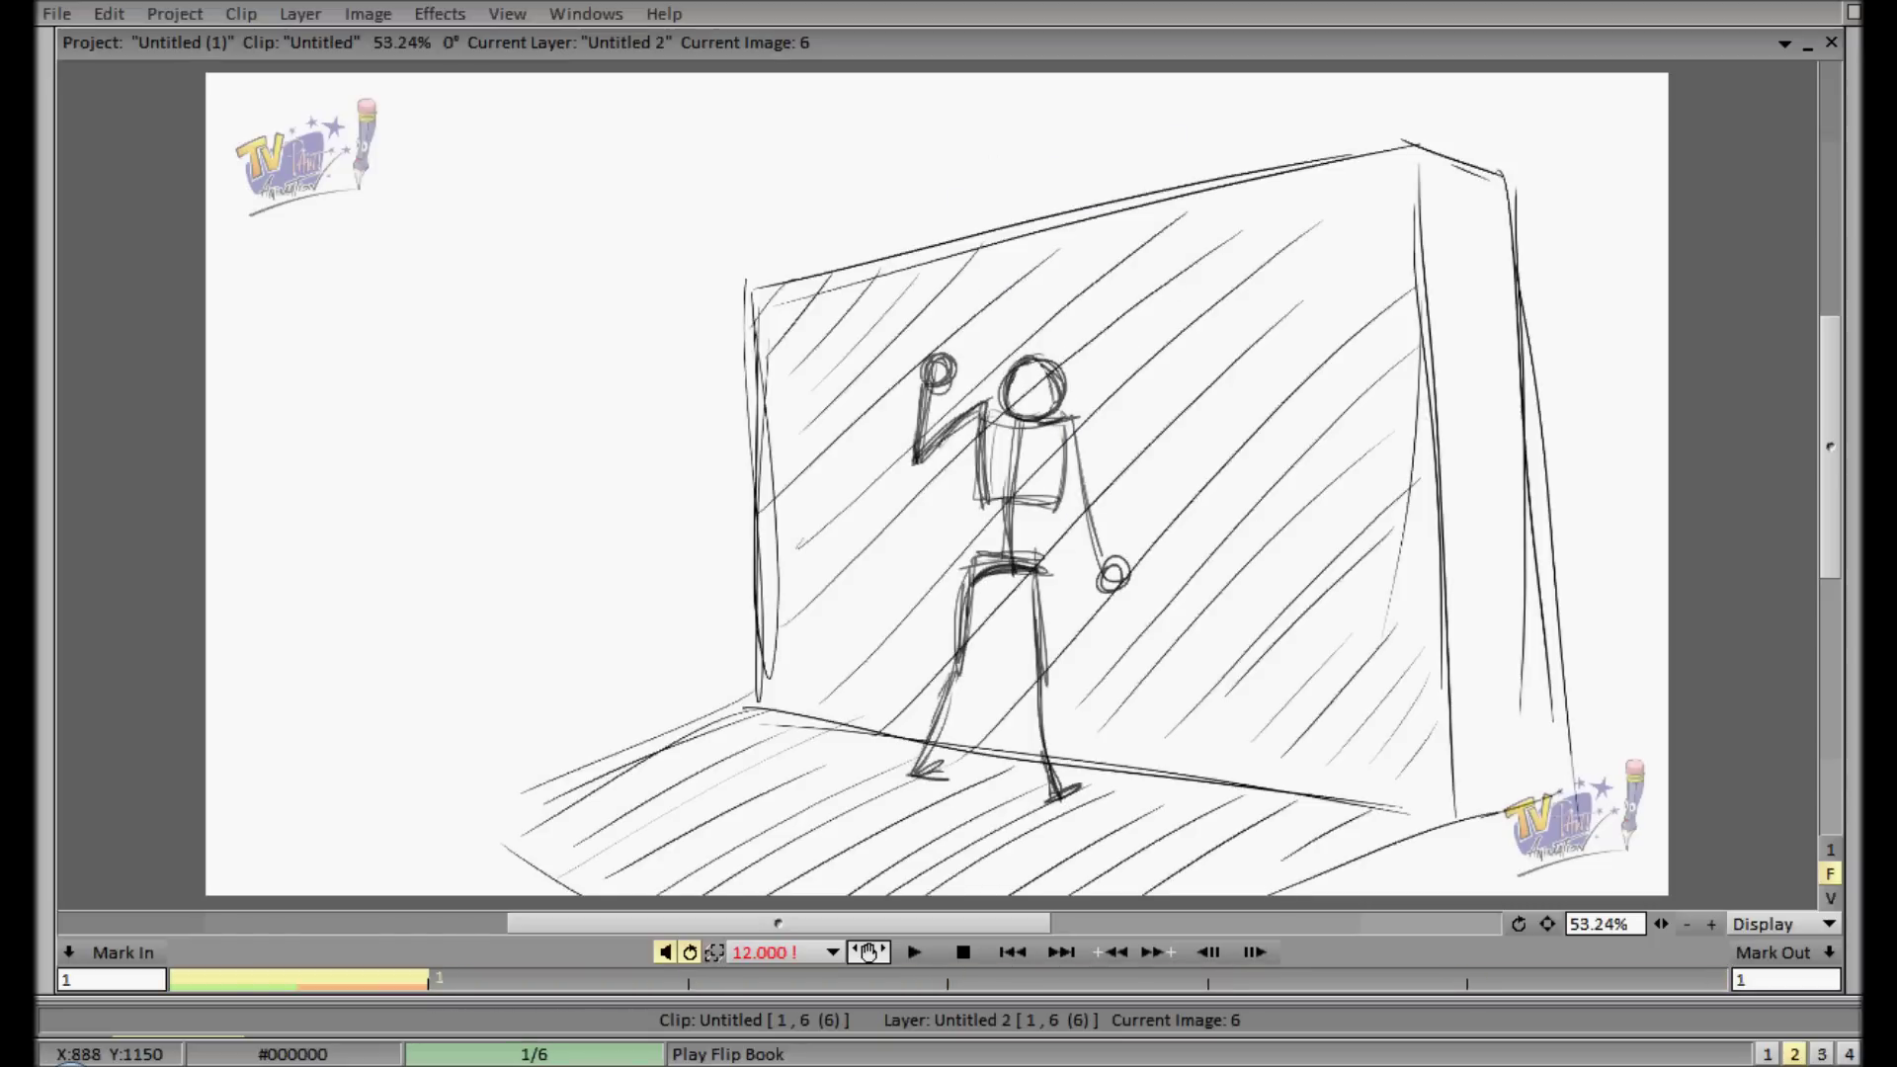
left_click(869, 952)
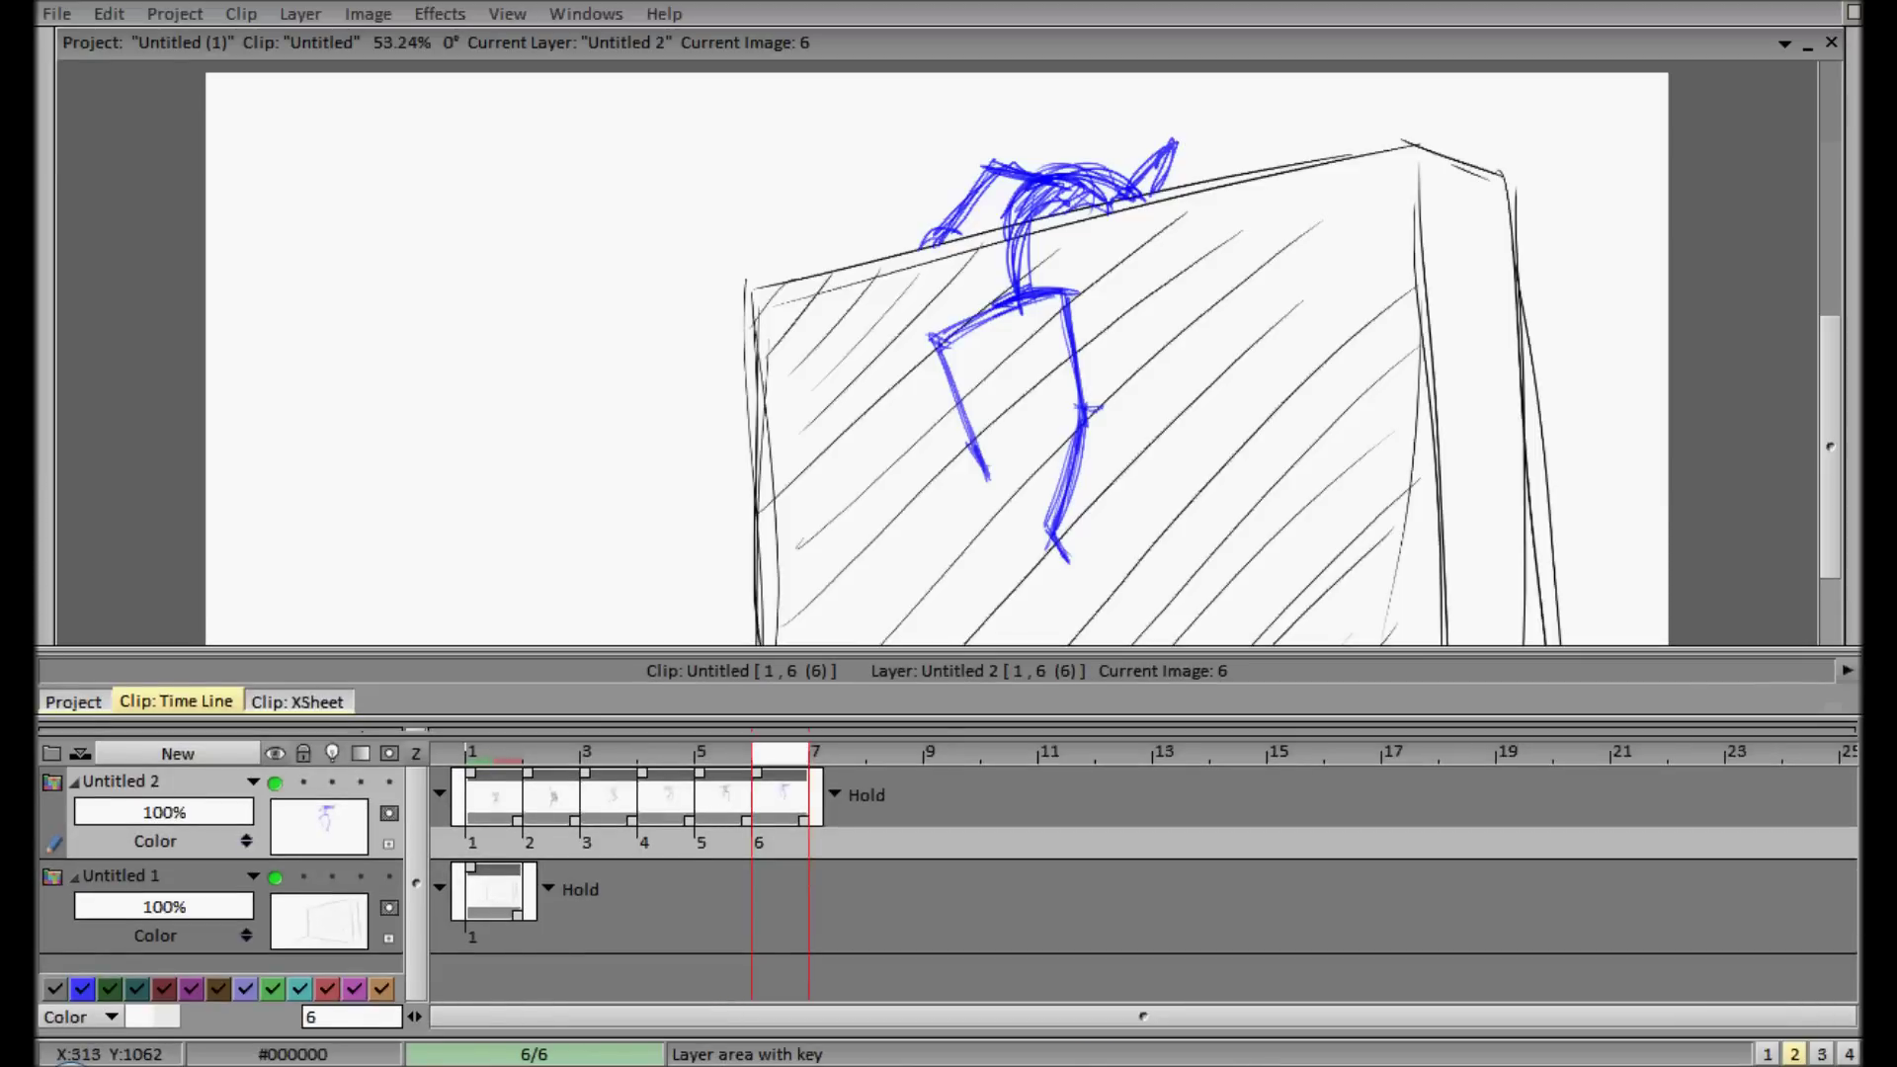
left_click(440, 887)
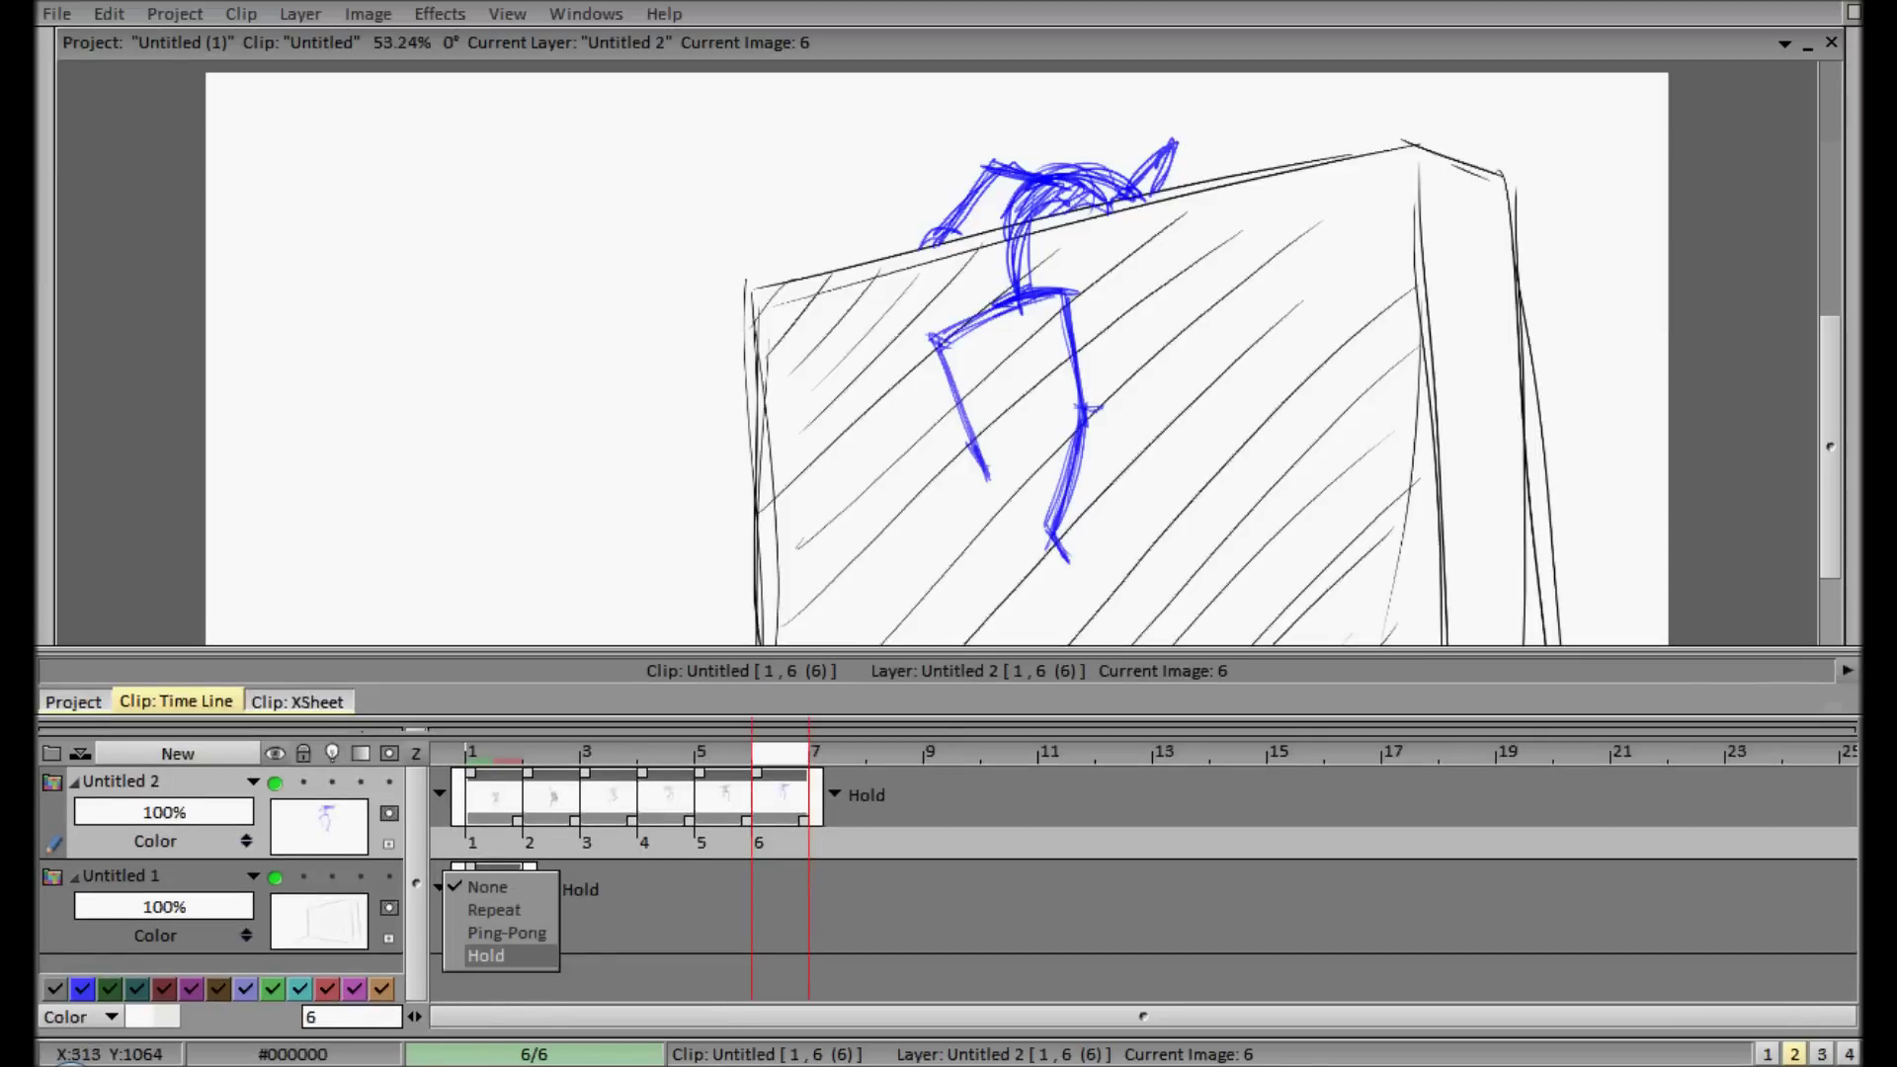
left_click(502, 956)
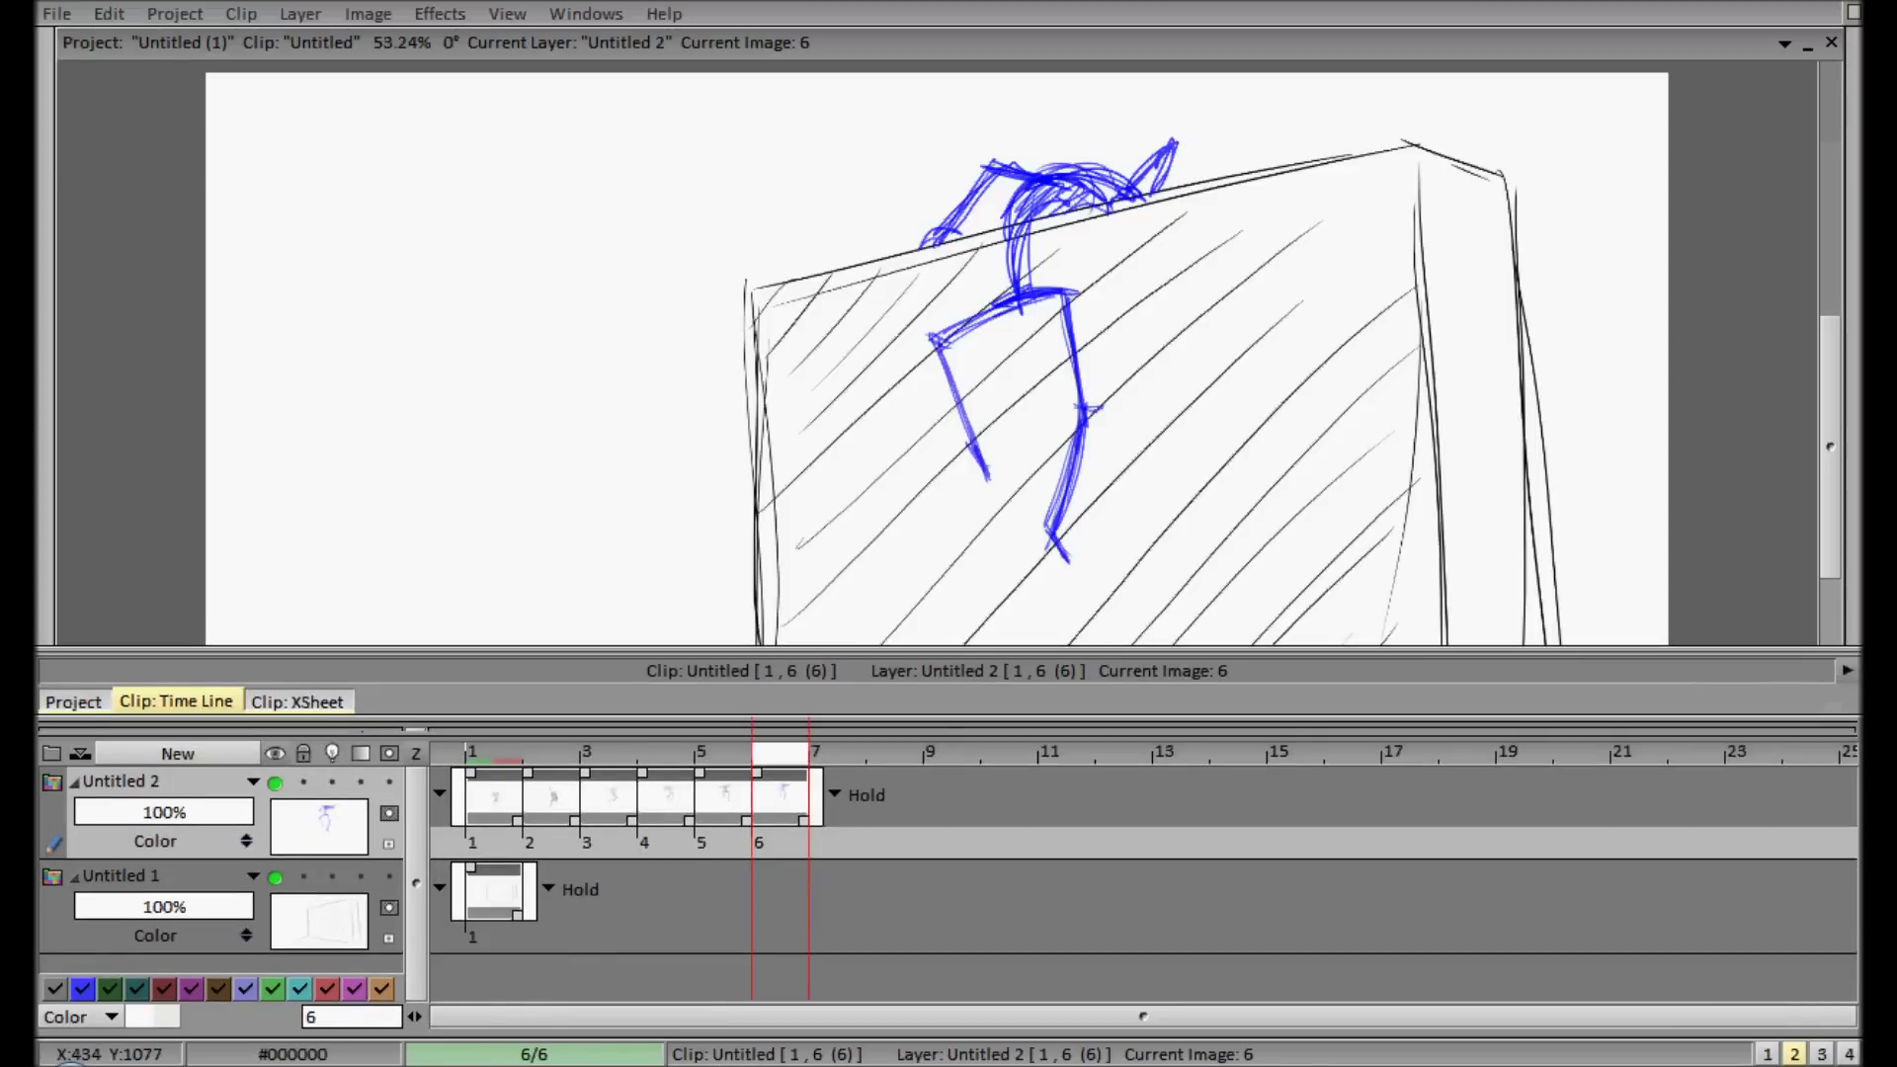
left_click(1151, 671)
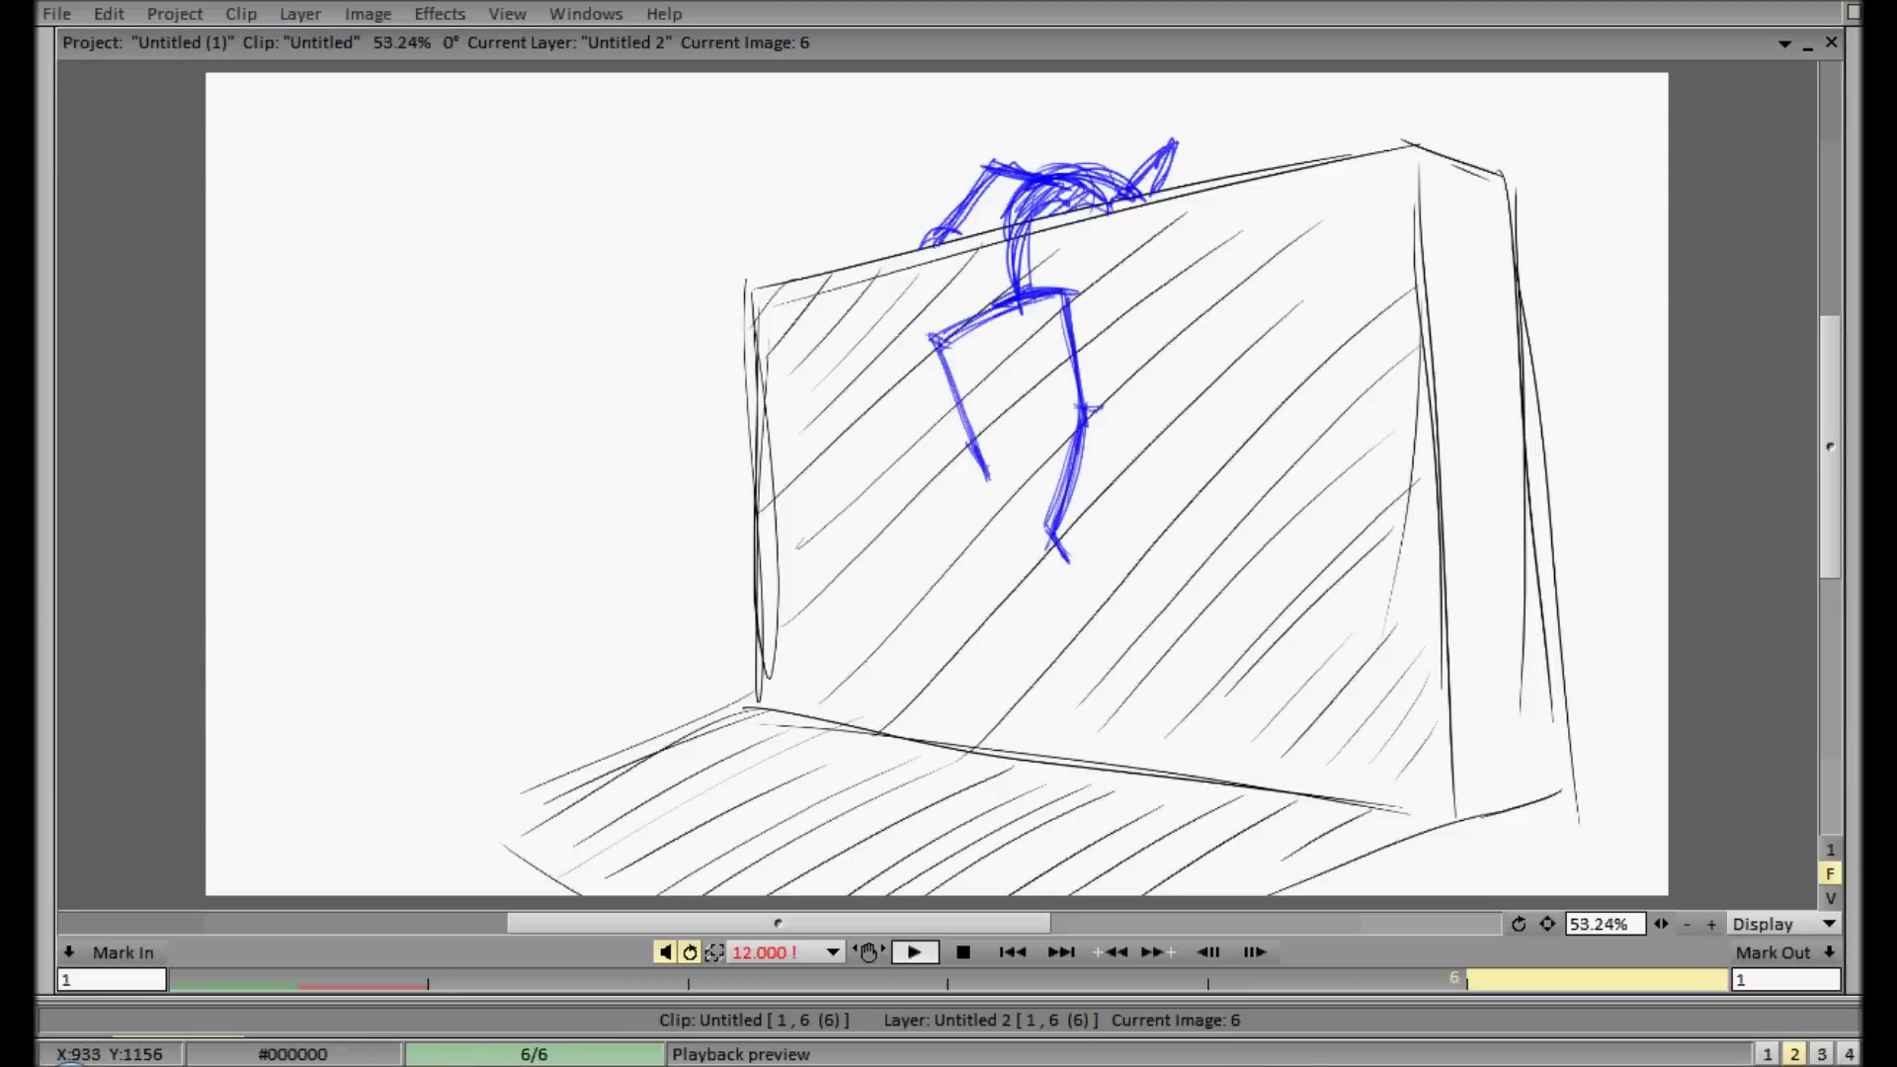
- Play the six-image climbing animation to check the motion, and stop the playback
left_click(916, 952)
left_click(916, 952)
left_click(964, 953)
left_click(1856, 673)
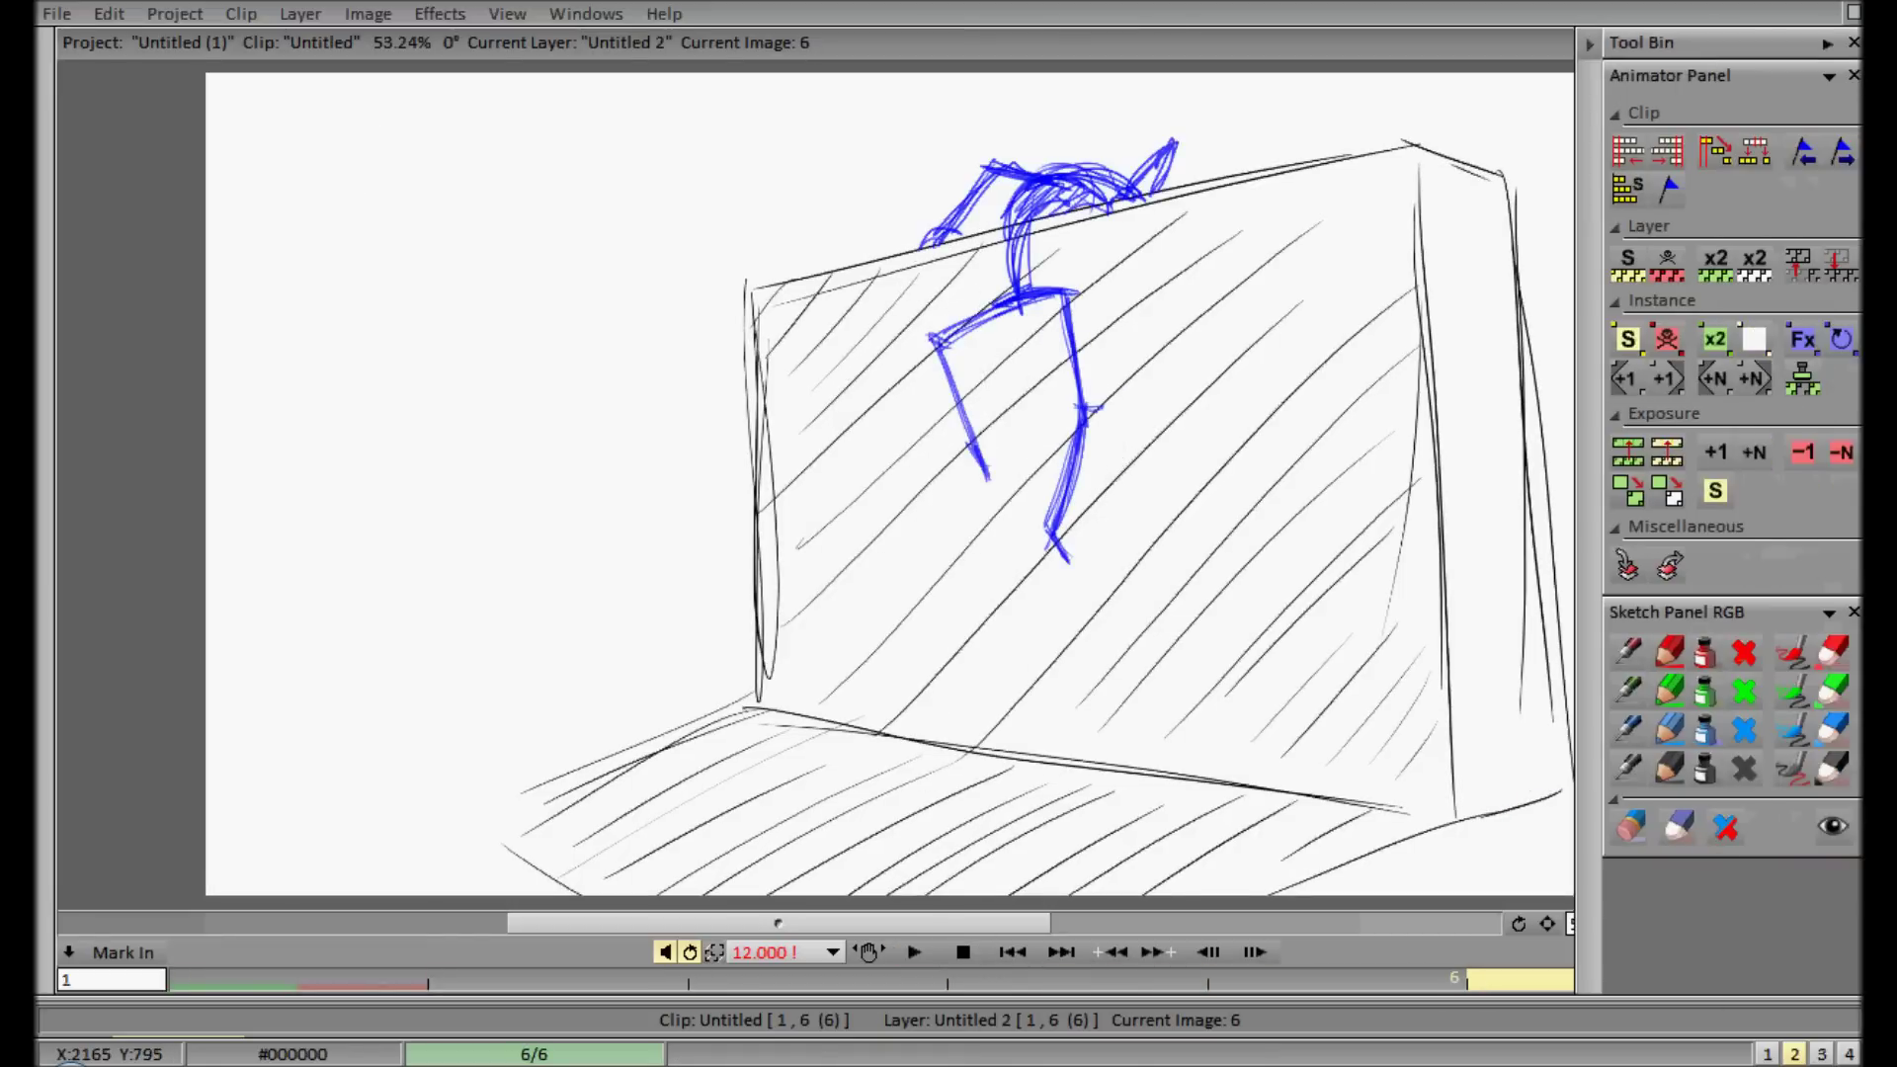
- Convert the blue climber strokes on image 6 to black, and go to image 7 ready to draw in blue
left_click(1705, 768)
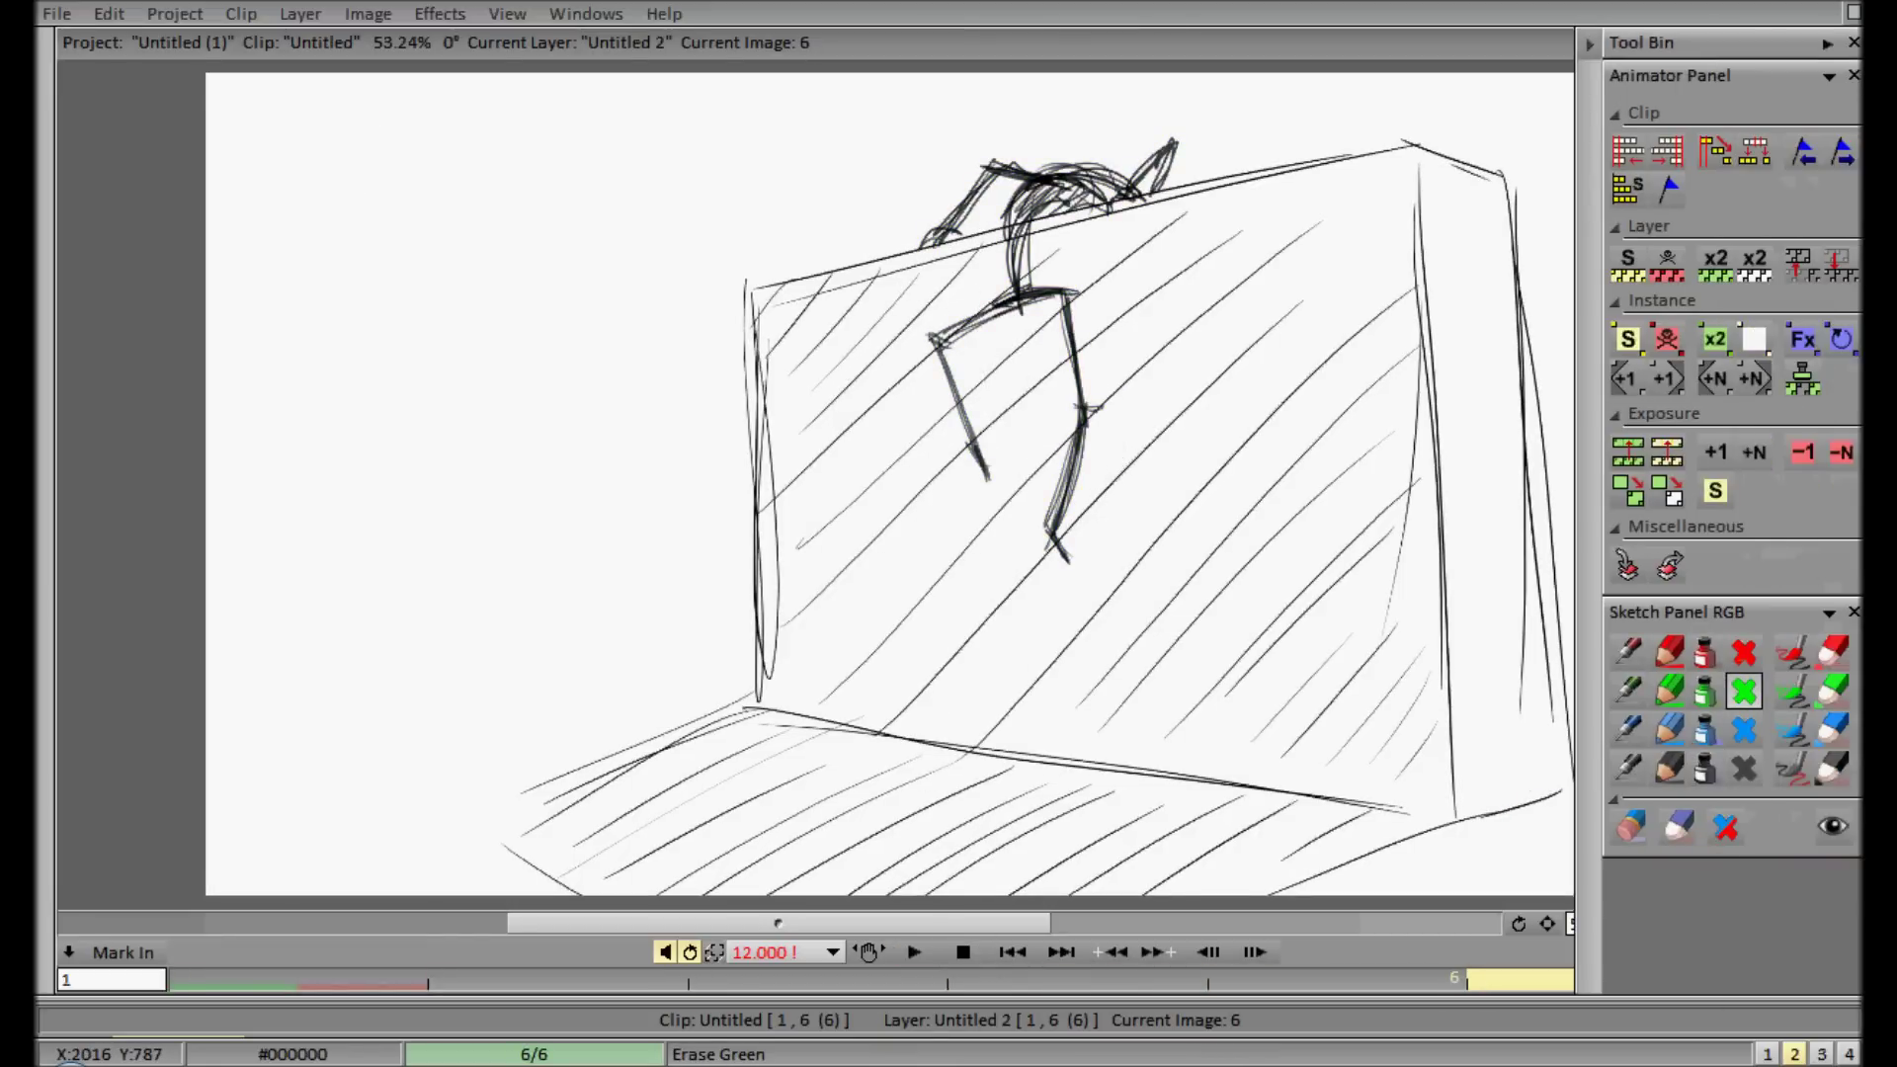
key("Right")
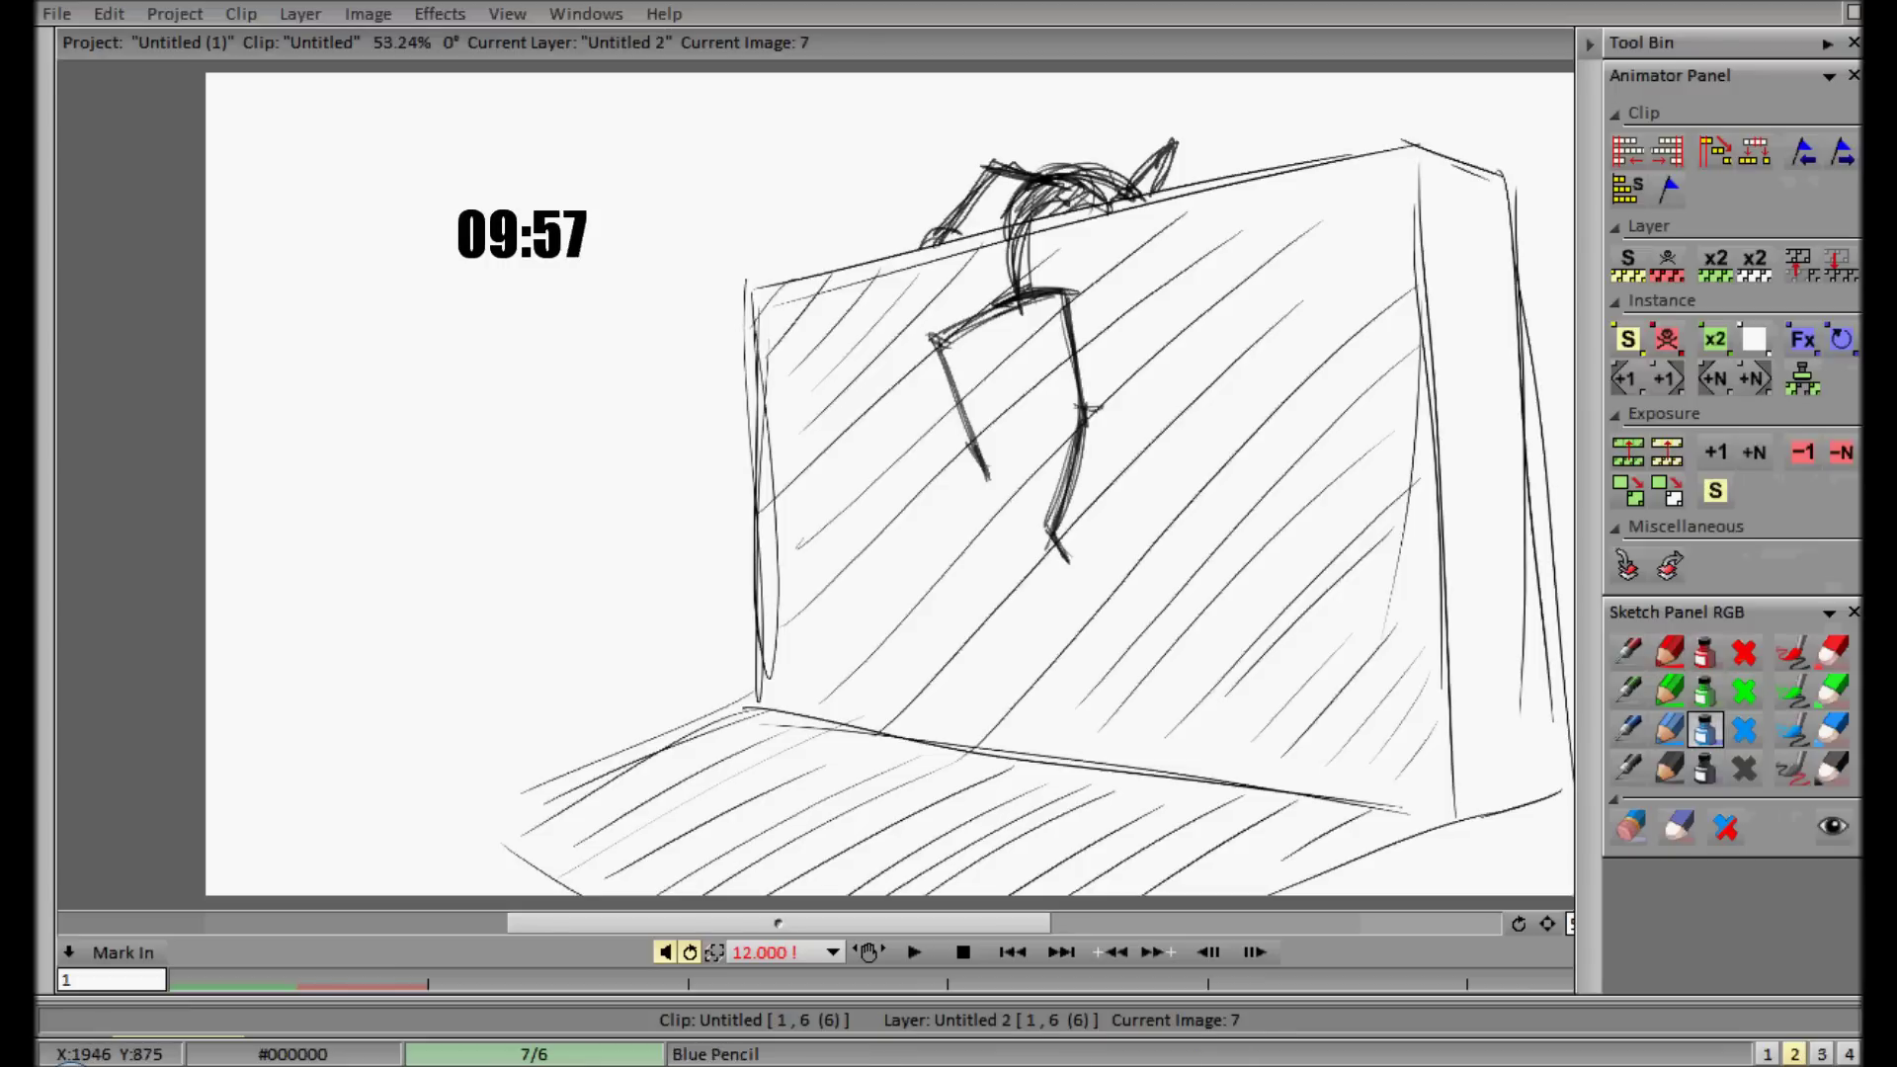
mouse_move(45, 176)
left_click(136, 170)
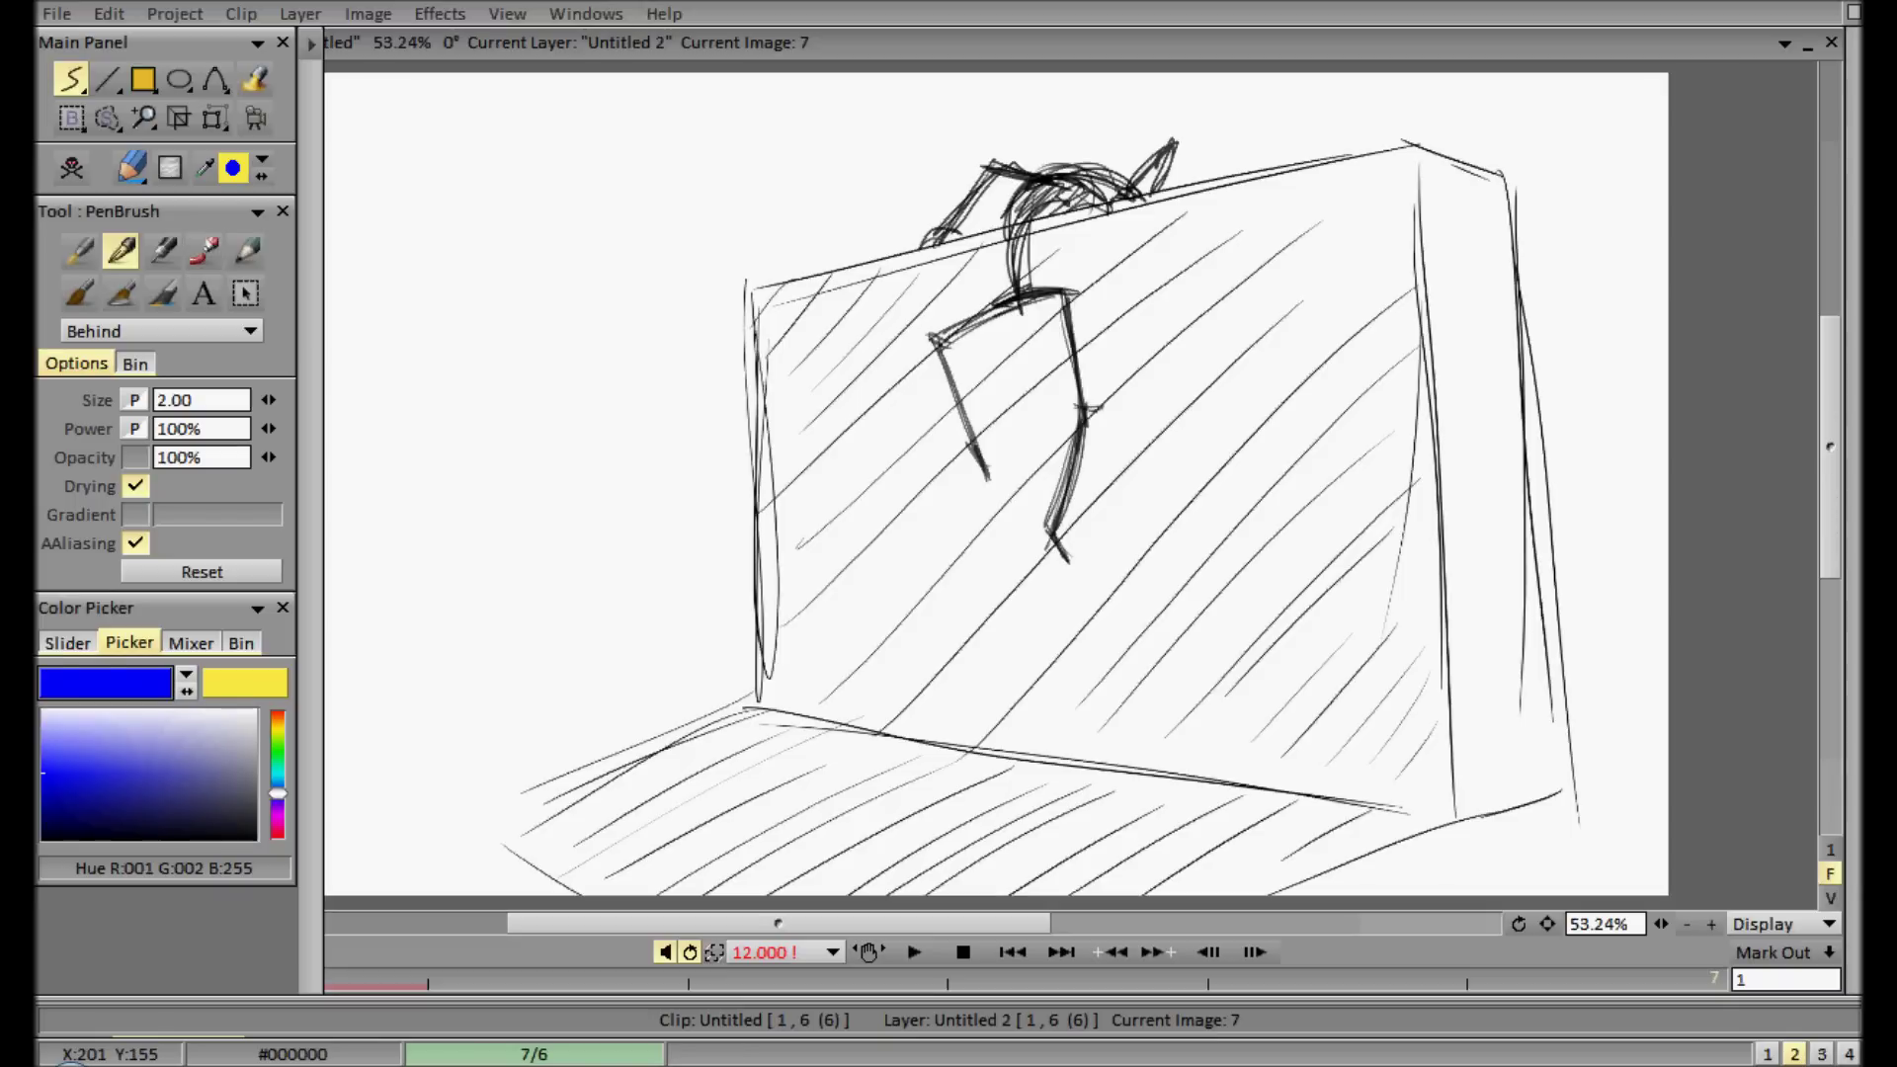
- Handwrite three lines of blue lettering in the blank area beside the wall on image 7
mouse_move(278, 170)
left_mouse_down()
mouse_move(327, 139)
mouse_move(378, 206)
left_mouse_up()
left_click_drag(389, 151, 421, 206)
mouse_move(424, 142)
left_mouse_down()
mouse_move(454, 203)
mouse_move(493, 216)
left_mouse_up()
left_click_drag(542, 155, 545, 155)
left_click_drag(604, 212, 640, 204)
mouse_move(656, 158)
left_mouse_down()
mouse_move(653, 211)
mouse_move(703, 148)
left_mouse_up()
left_click_drag(733, 144, 718, 211)
left_click_drag(269, 289, 268, 356)
left_click_drag(312, 289, 282, 345)
mouse_move(329, 352)
left_mouse_down()
mouse_move(348, 287)
mouse_move(373, 334)
left_mouse_up()
mouse_move(422, 290)
left_mouse_down()
mouse_move(410, 338)
mouse_move(375, 343)
left_mouse_up()
left_click_drag(480, 286, 515, 282)
left_click_drag(571, 296, 613, 356)
left_click_drag(281, 398, 333, 443)
left_click_drag(361, 405, 429, 393)
left_click_drag(461, 398, 450, 425)
left_click_drag(556, 395, 540, 445)
left_click_drag(621, 393, 617, 443)
left_click_drag(654, 391, 649, 443)
mouse_move(634, 391)
left_mouse_down()
mouse_move(681, 384)
mouse_move(702, 418)
left_mouse_up()
left_click(704, 445)
left_click_drag(483, 448, 480, 458)
left_click_drag(491, 232, 760, 234)
- Preview the climbing animation through image 7 as a flip book
left_click(918, 952)
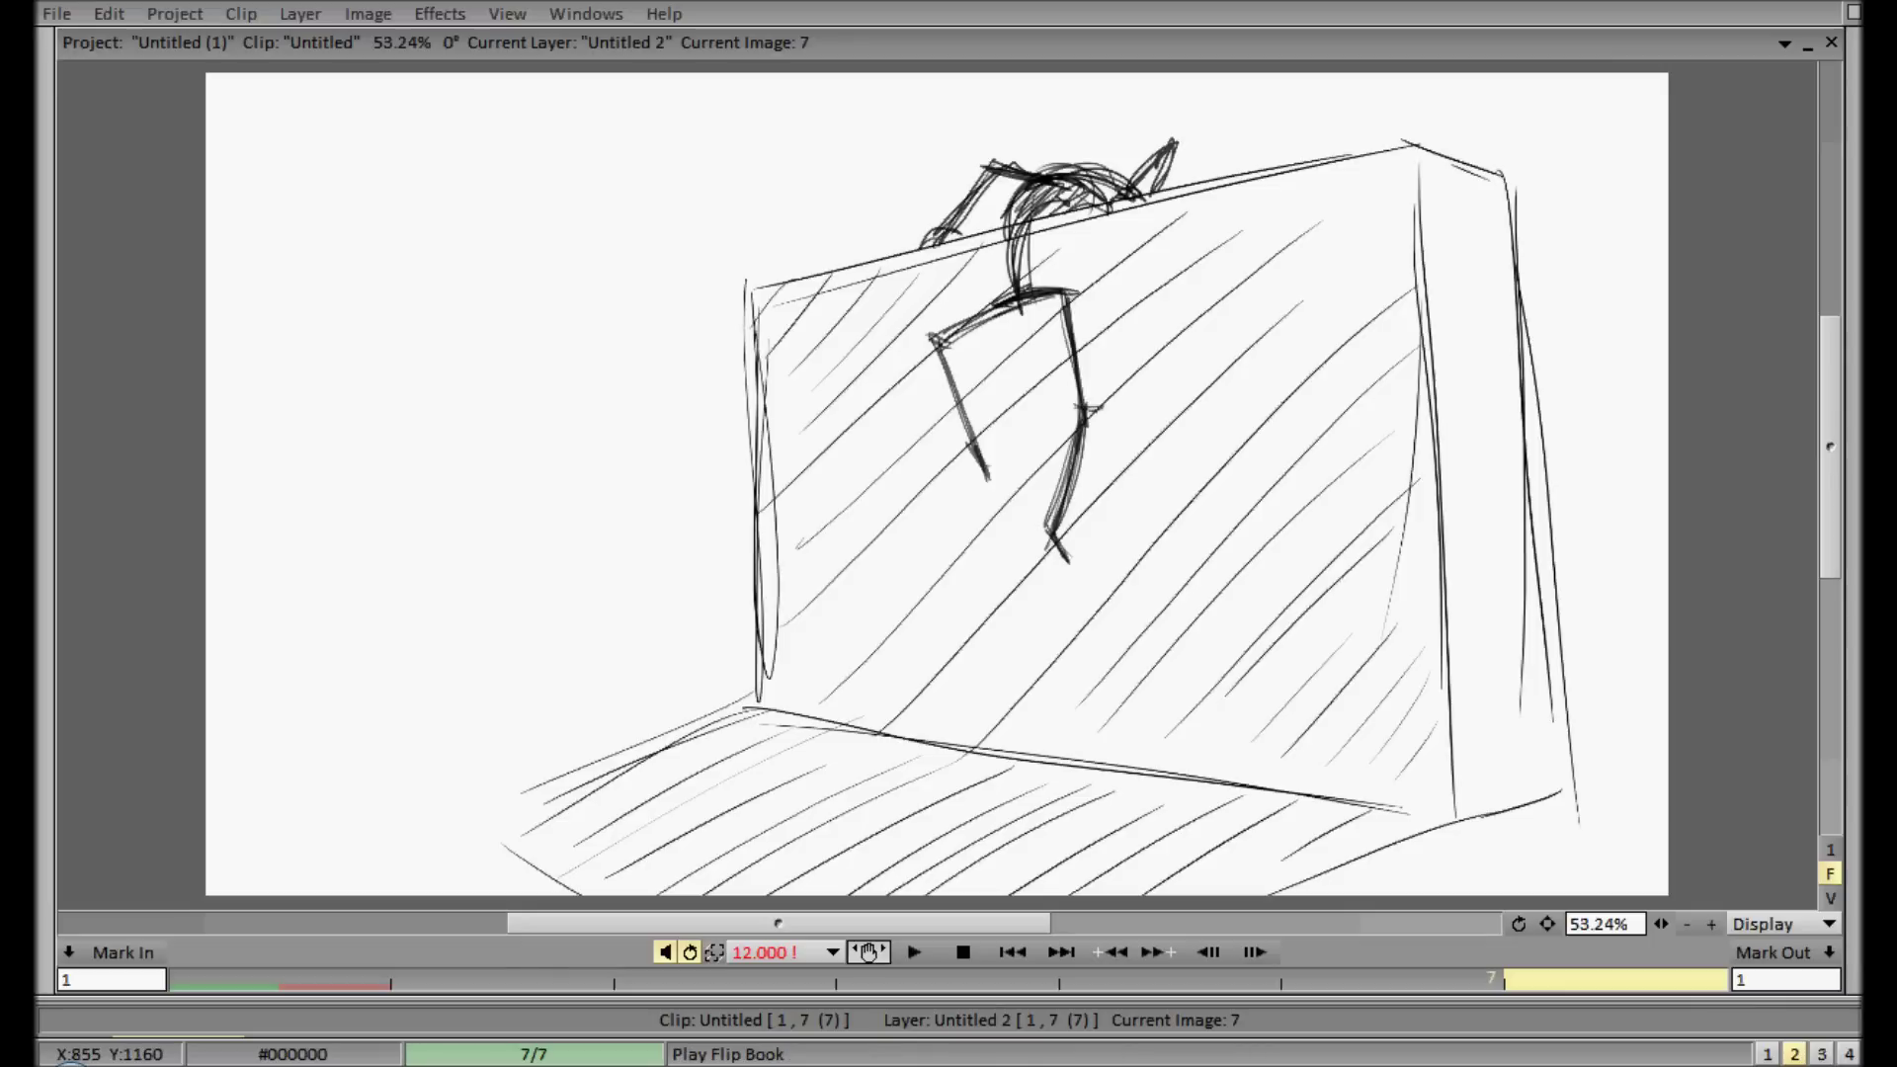
left_click(868, 951)
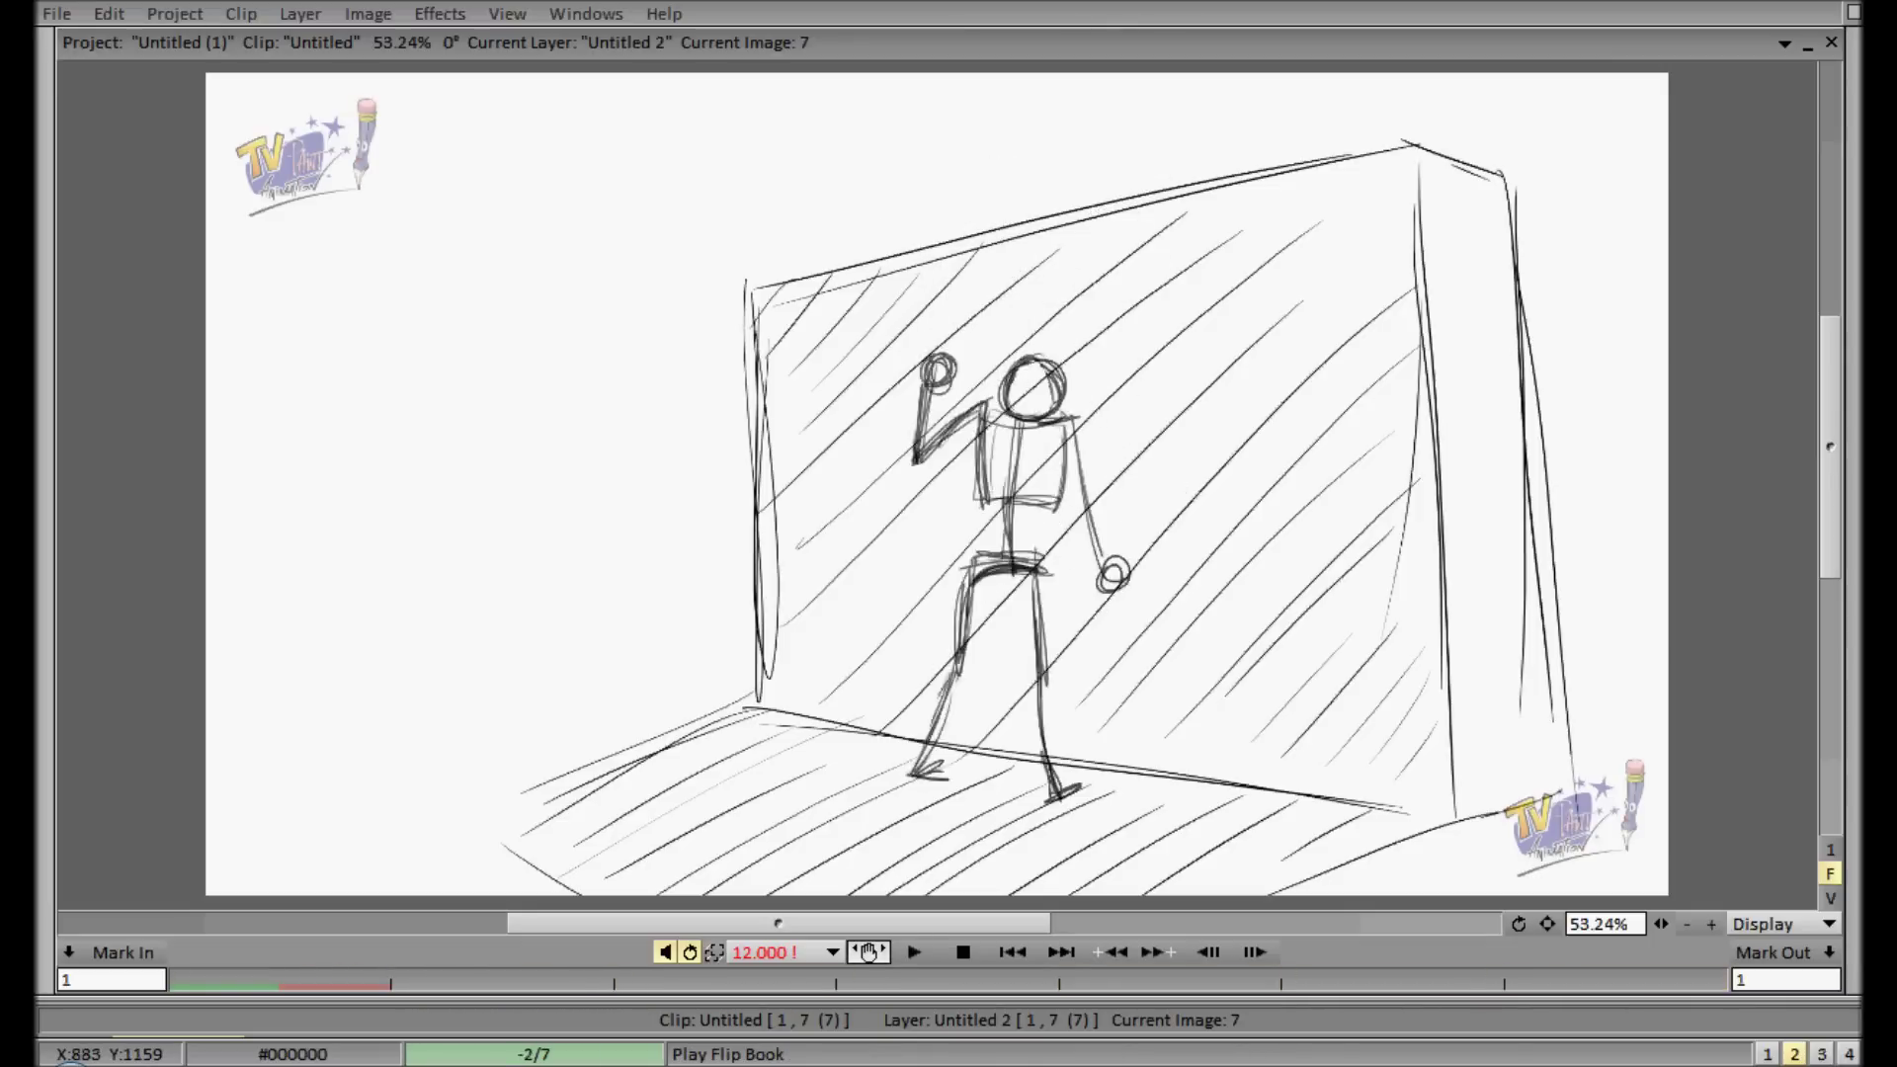
- Handwrite "OH WELL" in blue in the blank area beside the wall on image 7
left_click_drag(308, 154, 367, 252)
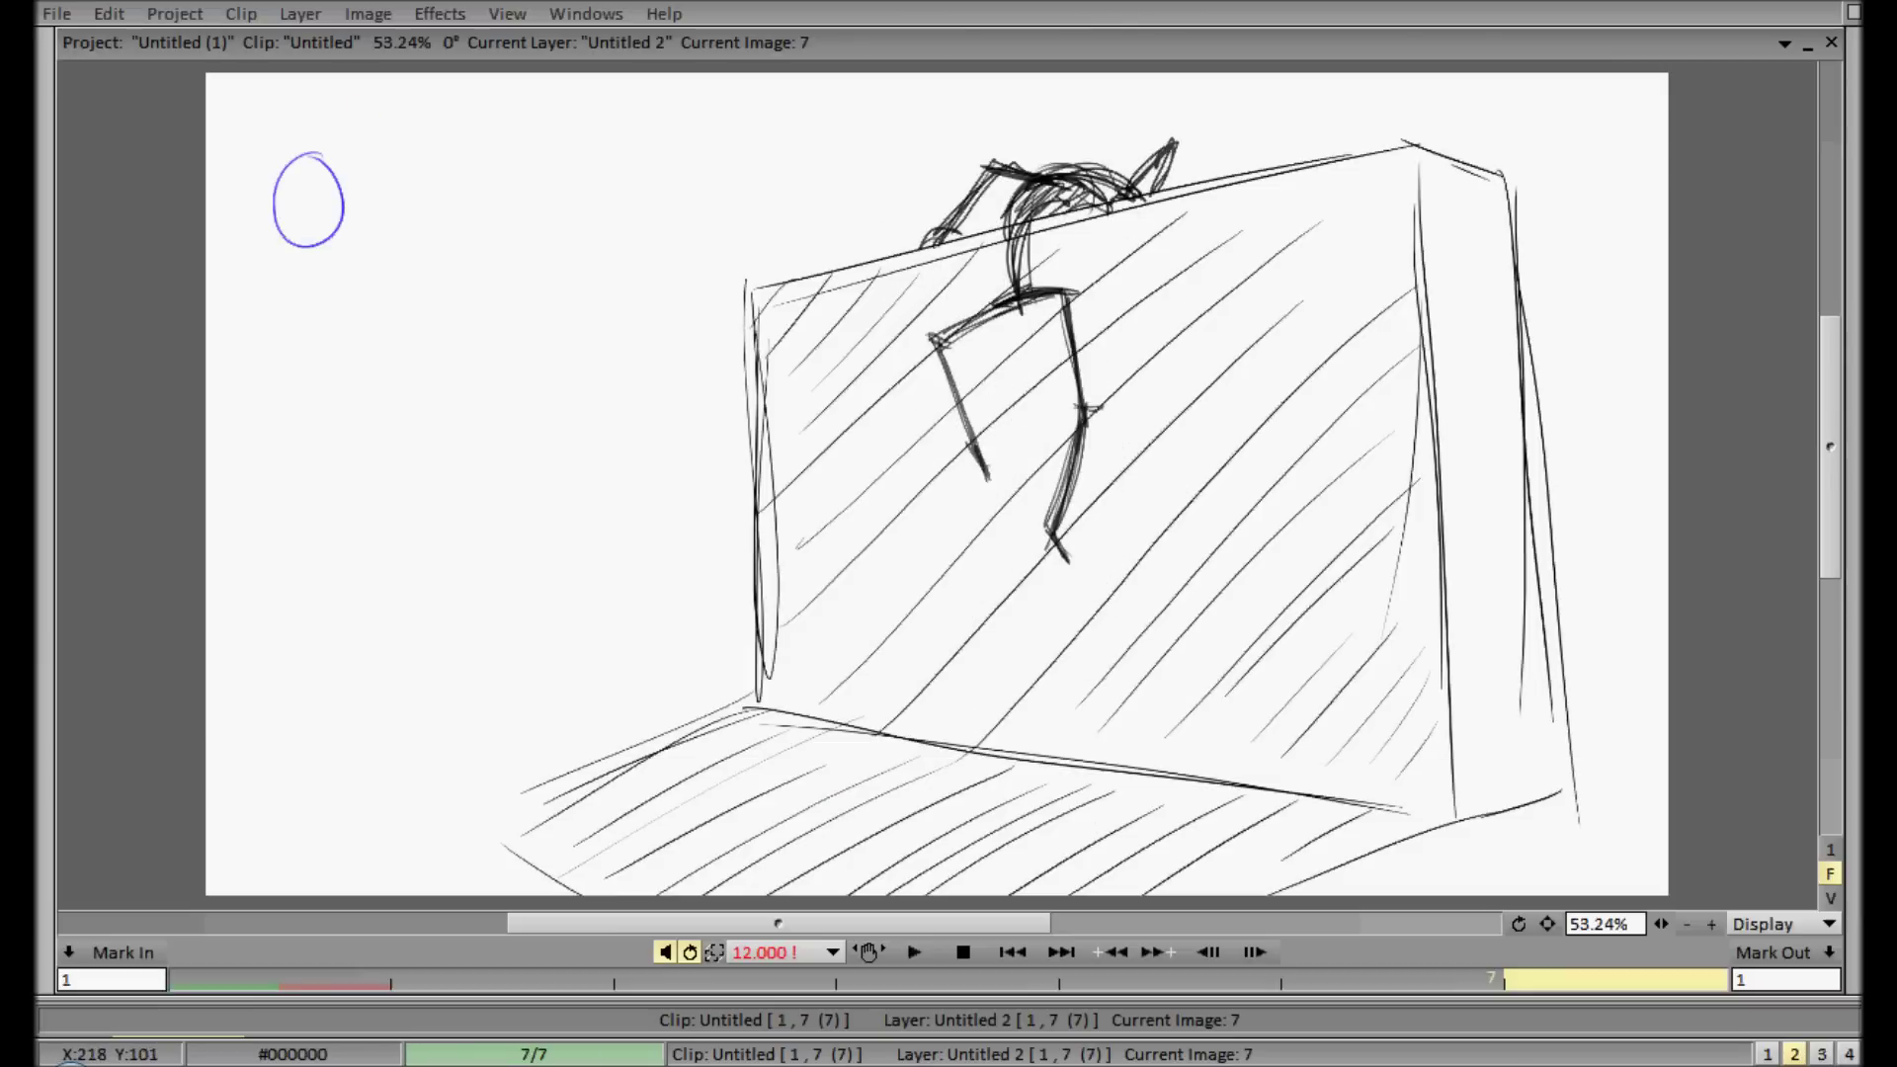
left_click_drag(363, 205, 410, 201)
left_click_drag(404, 144, 400, 245)
left_click_drag(465, 150, 534, 148)
left_click_drag(576, 148, 579, 225)
mouse_move(526, 190)
left_mouse_down()
mouse_move(591, 186)
mouse_move(644, 226)
left_mouse_up()
left_click_drag(649, 153, 704, 210)
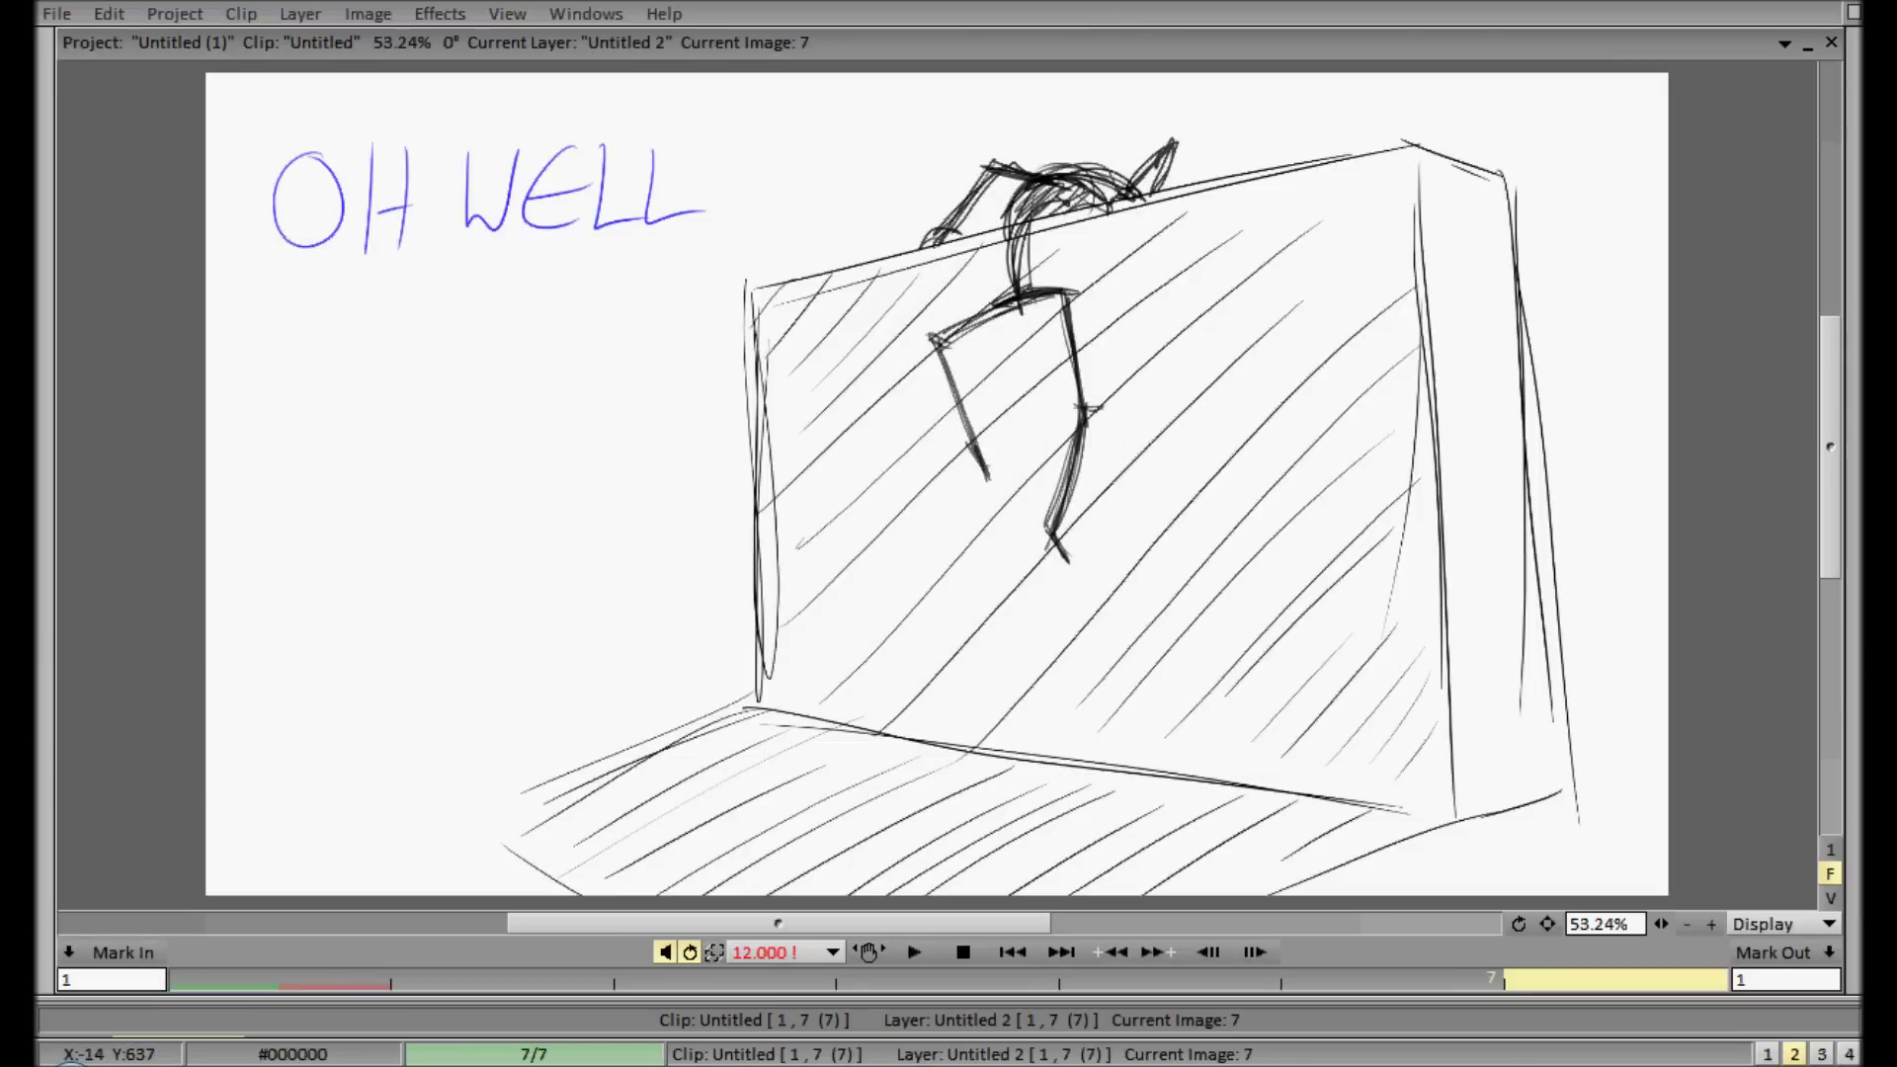
- Add the handwritten lines "BETTER LUCK NEXT TIME!" in blue beneath "OH WELL"
left_click_drag(253, 319, 255, 387)
left_click_drag(329, 323, 337, 364)
left_click_drag(430, 317, 433, 351)
mouse_move(444, 314)
left_mouse_down()
mouse_move(479, 359)
mouse_move(570, 350)
left_mouse_up()
left_click_drag(582, 307, 619, 349)
left_click_drag(703, 287, 709, 344)
mouse_move(277, 423)
left_mouse_down()
mouse_move(320, 418)
mouse_move(354, 477)
left_mouse_up()
left_click_drag(367, 427, 415, 476)
left_click_drag(407, 417, 440, 489)
left_click_drag(499, 410, 521, 460)
left_click_drag(558, 410, 559, 460)
left_click_drag(571, 460, 680, 445)
left_click_drag(716, 370, 708, 435)
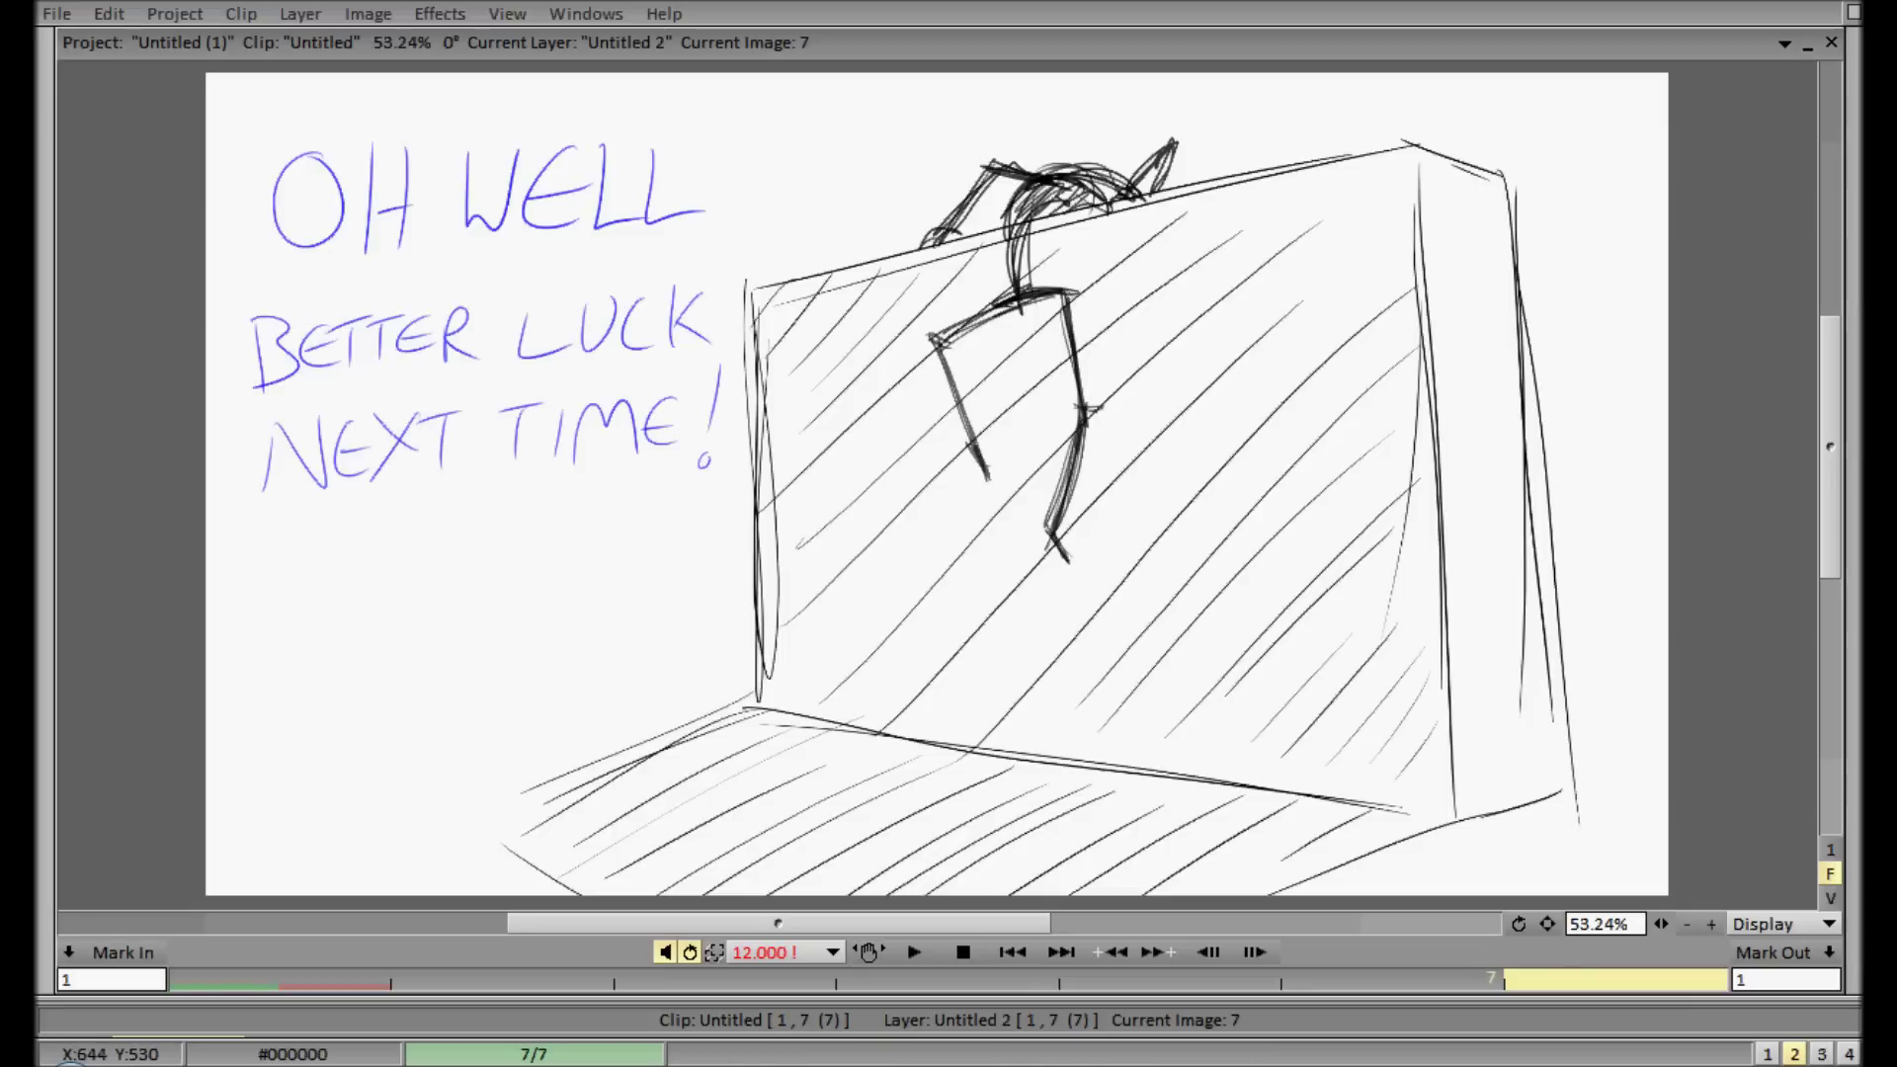
- Sketch a horseshoe with nail holes and a four-leaf clover under the lettering, and clear the blue drawing from image 7
left_click_drag(437, 675, 543, 672)
mouse_move(359, 731)
left_mouse_down()
mouse_move(346, 698)
mouse_move(570, 661)
left_mouse_up()
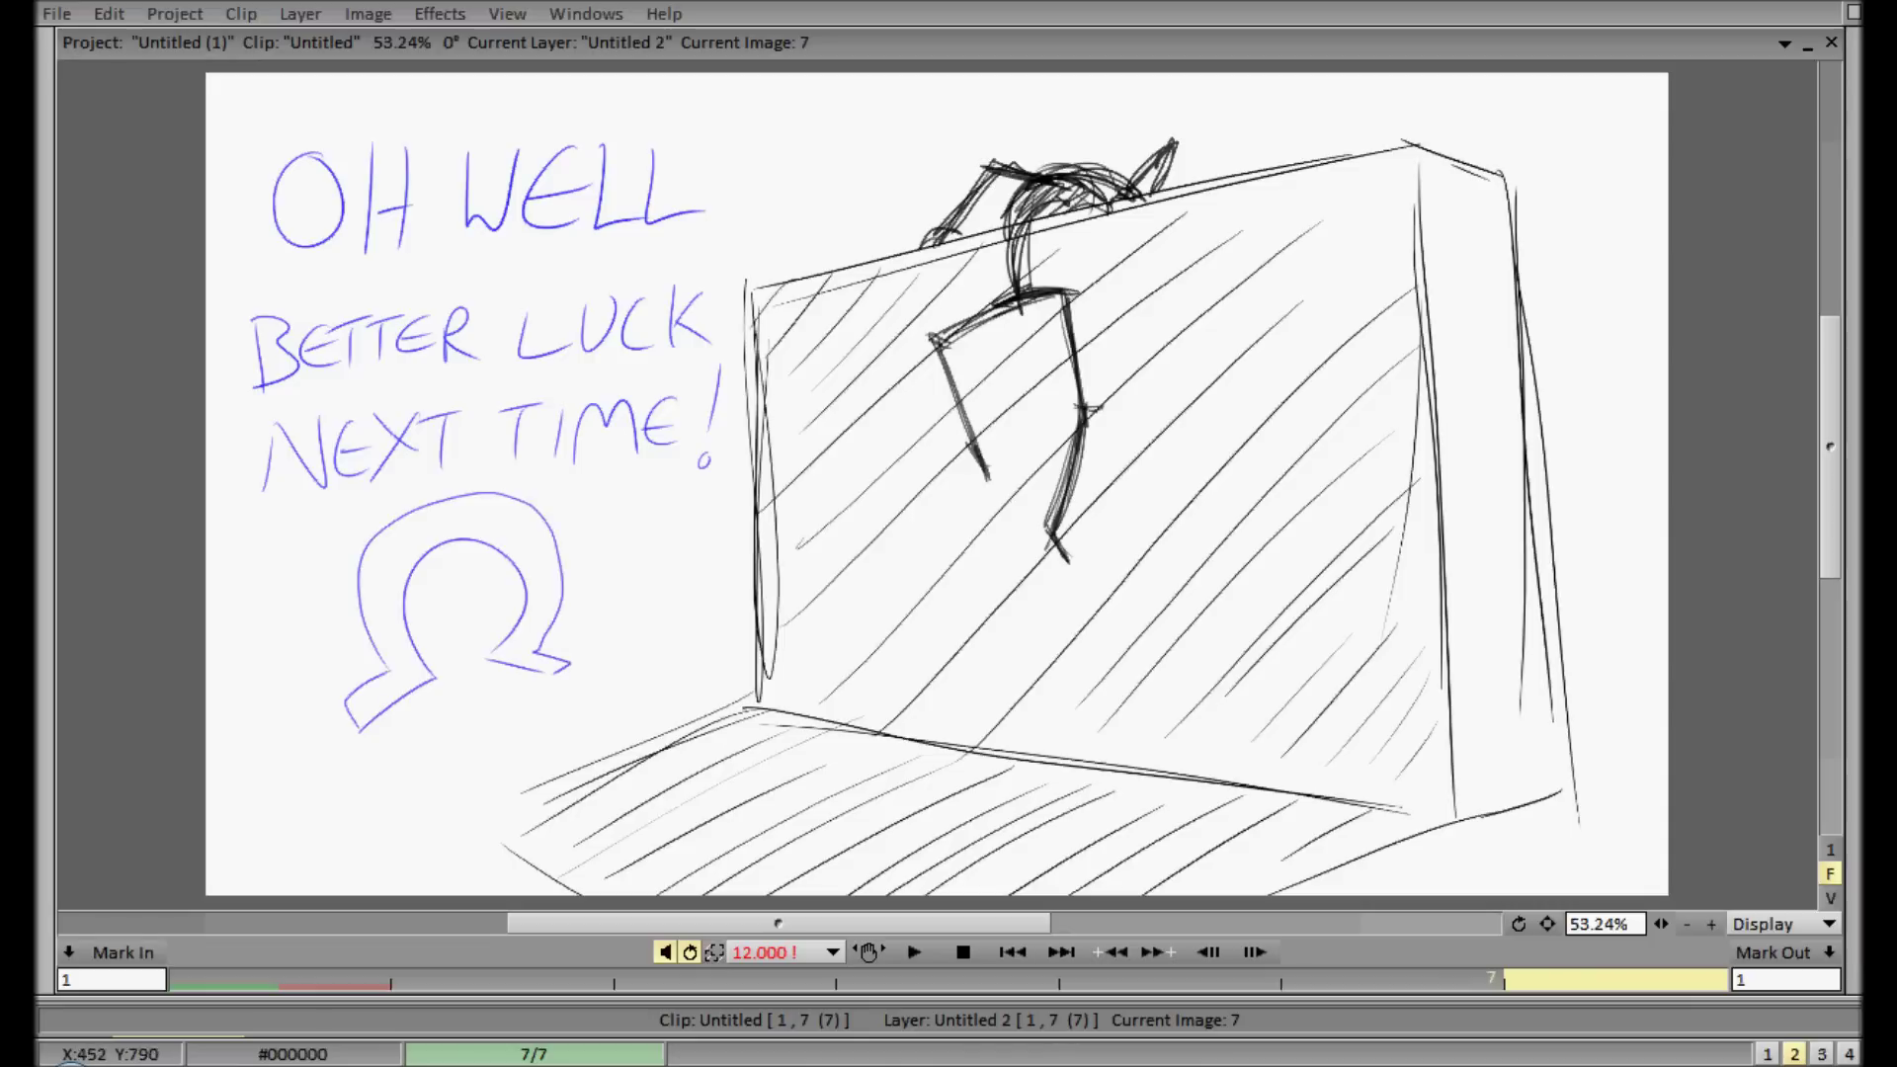
left_click_drag(440, 554, 420, 657)
mouse_move(546, 521)
left_mouse_down()
mouse_move(582, 662)
mouse_move(701, 542)
mouse_move(660, 691)
left_mouse_up()
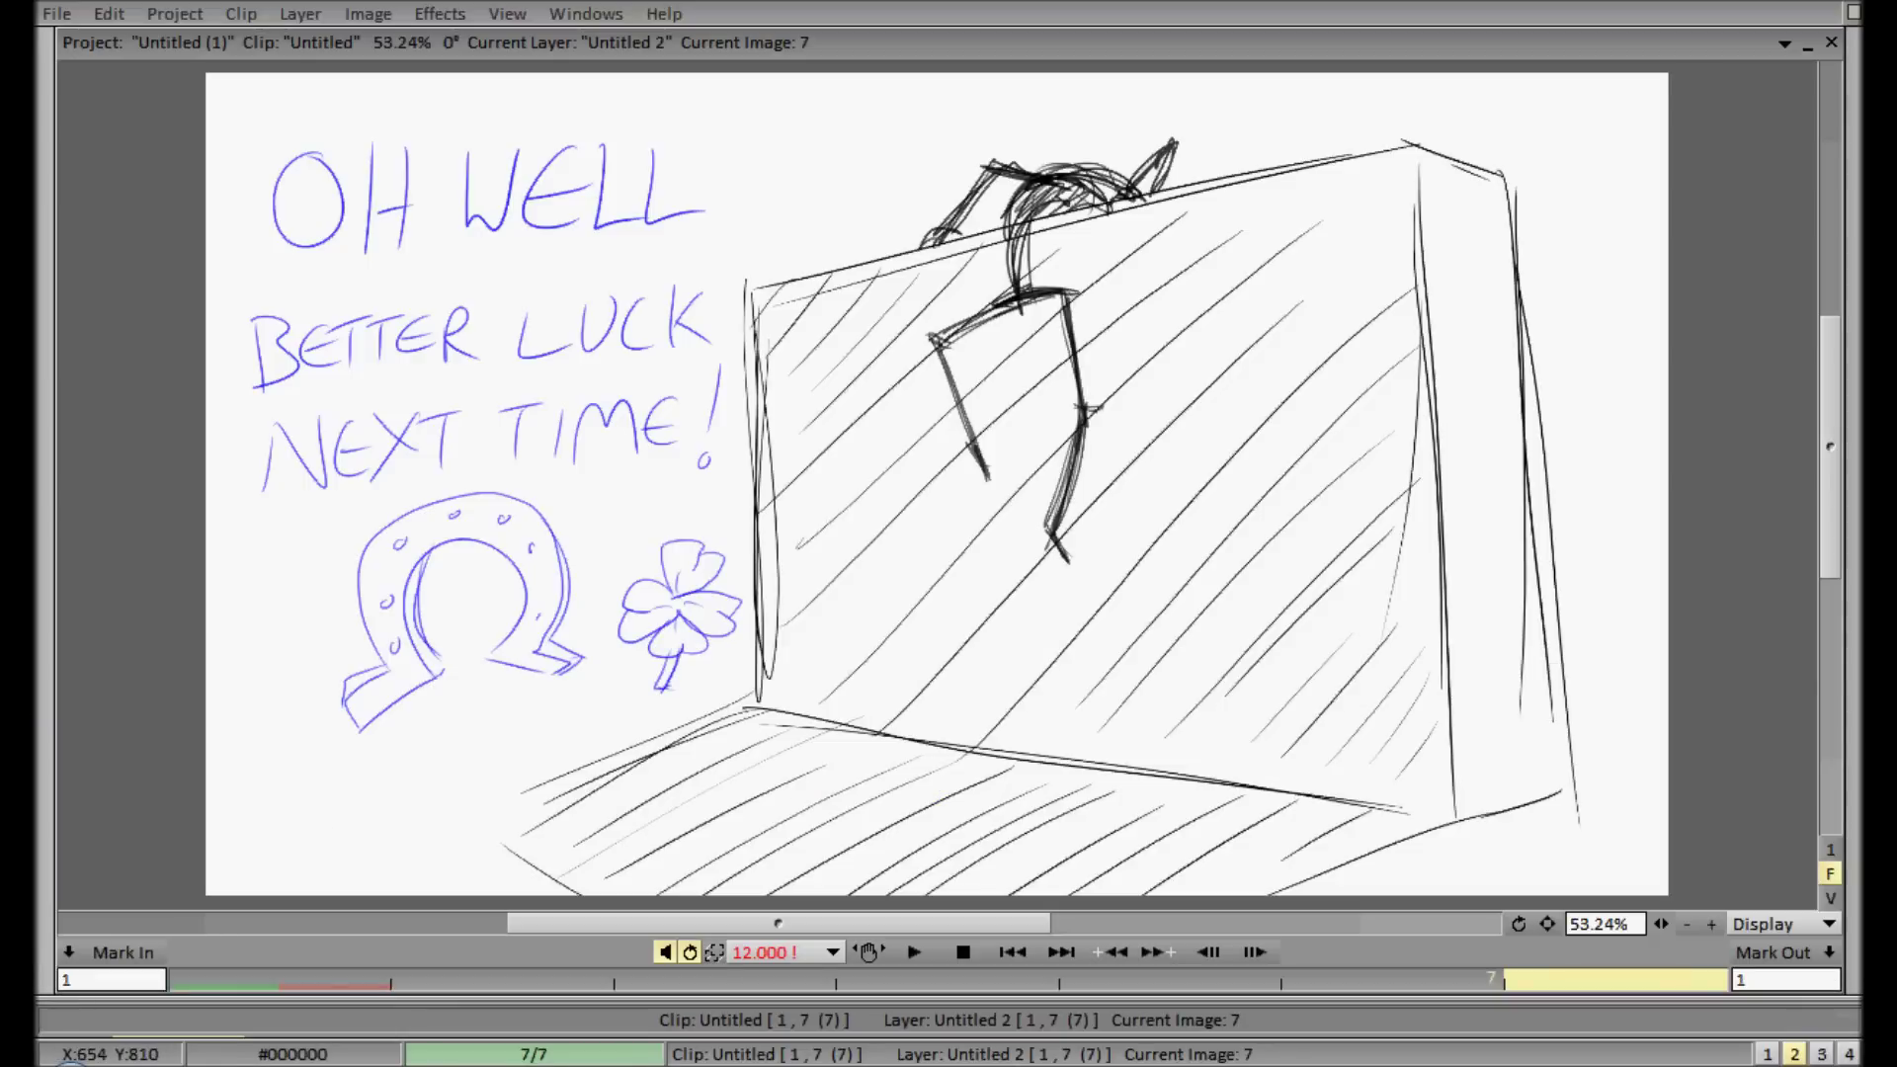
key("Delete")
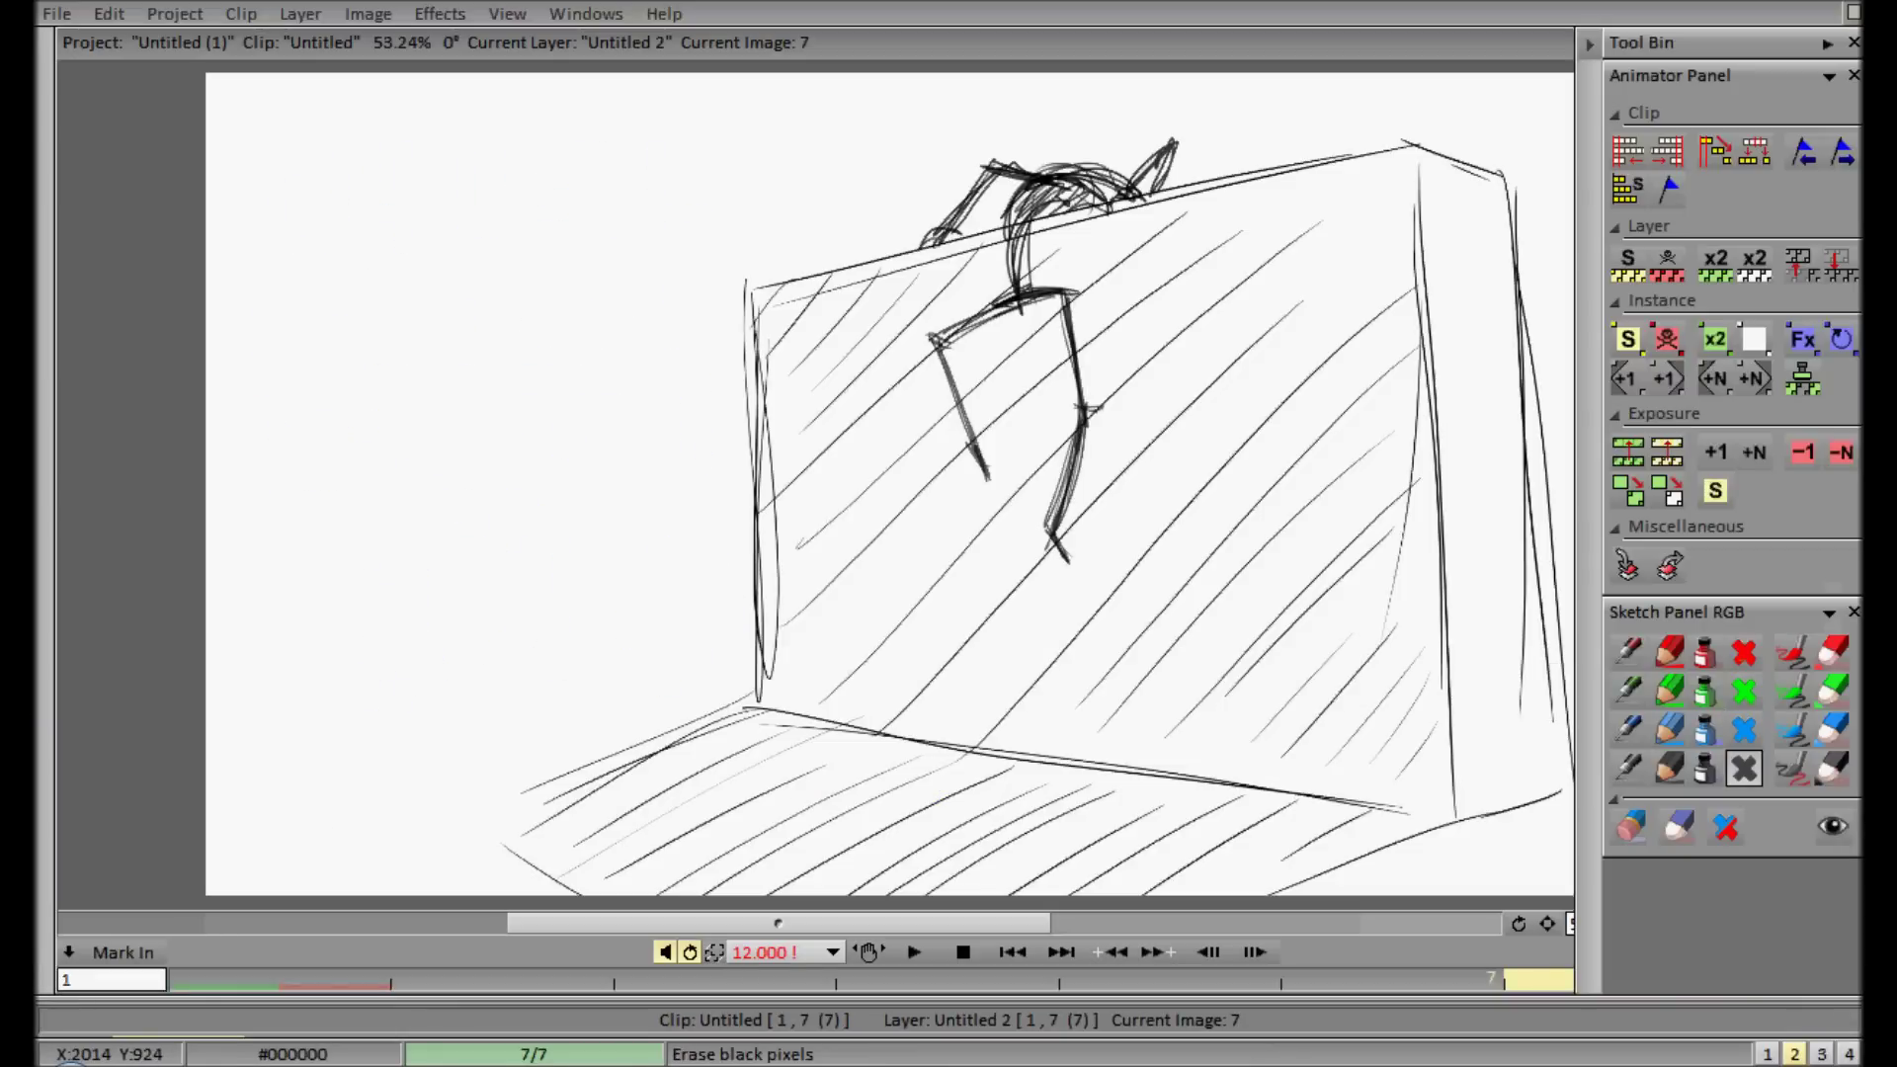